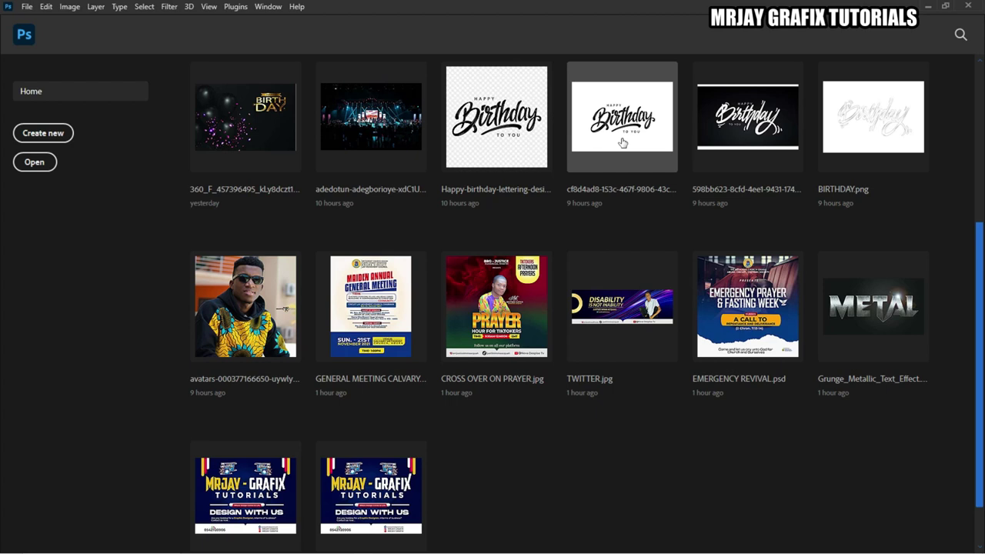
Create a blank print document 12 inches wide and 16 inches high at 300 pixels/inch
left_click(26, 7)
left_click(35, 18)
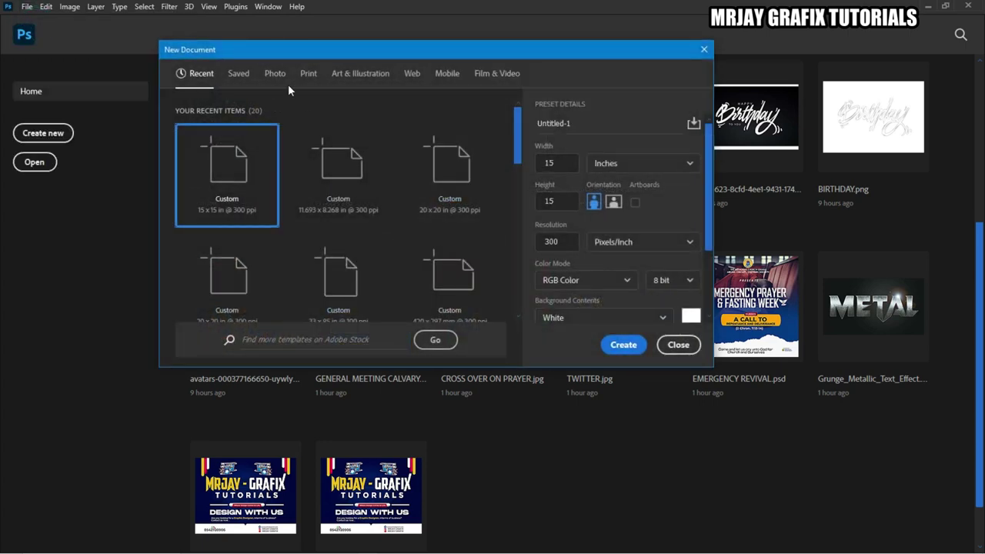
left_click(308, 74)
double_click(563, 164)
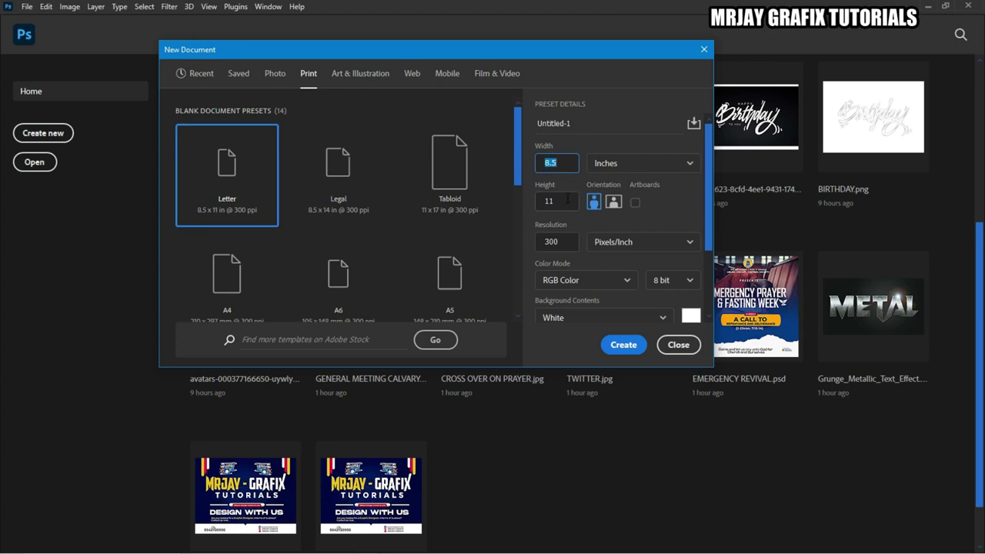
type("12")
key("Tab")
double_click(567, 199)
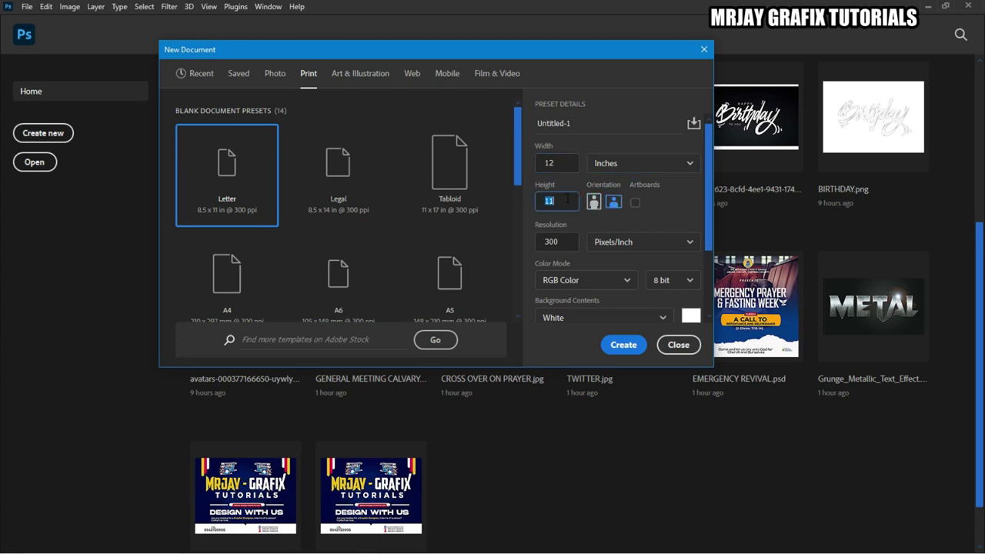
type("1")
left_click(624, 345)
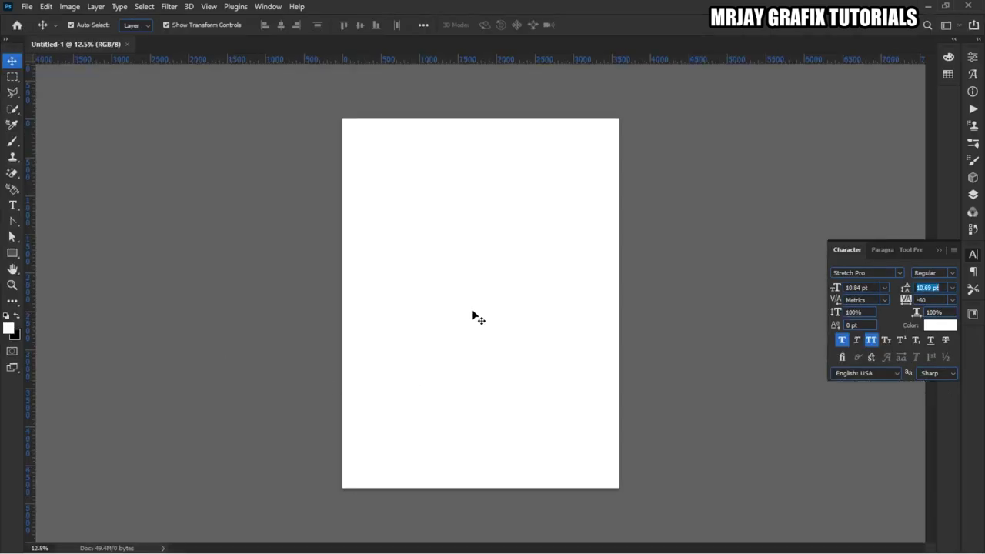
Activate the Custom Shape tool and expand the "all shapes" group in the shape picker
left_click(446, 337)
scroll(445, 336, "up", 2)
scroll(444, 335, "down", 1)
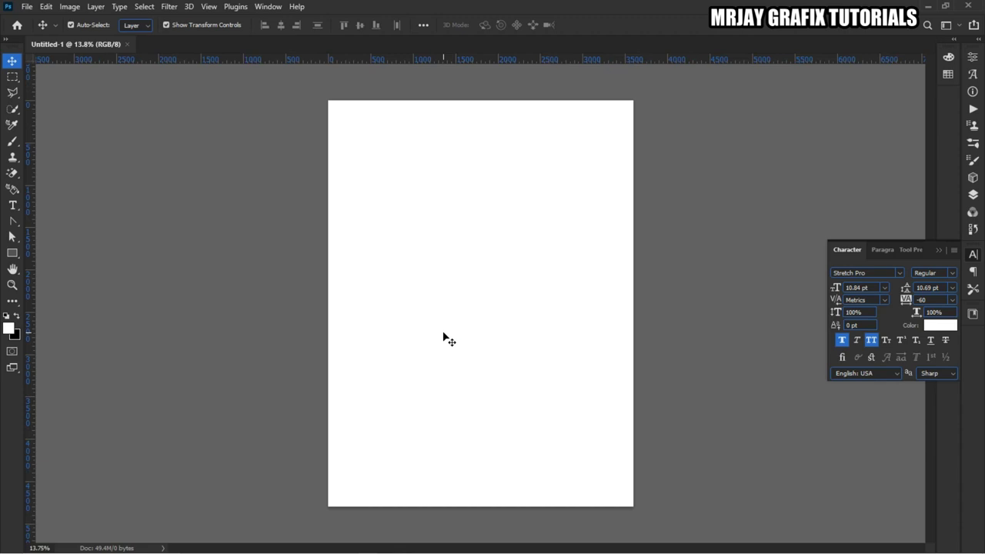
scroll(421, 336, "up", 1)
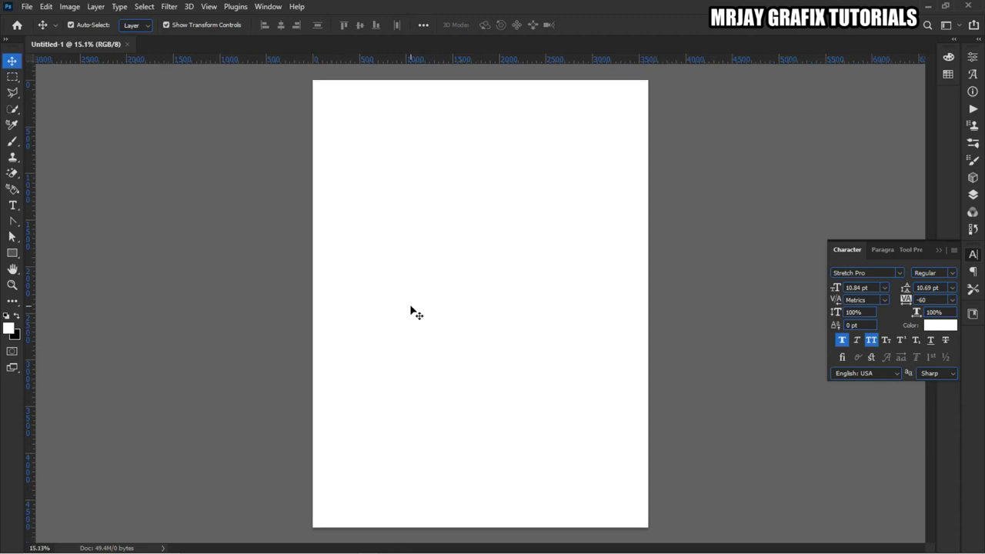
left_click(12, 260)
right_click(12, 260)
left_click(26, 257)
right_click(12, 253)
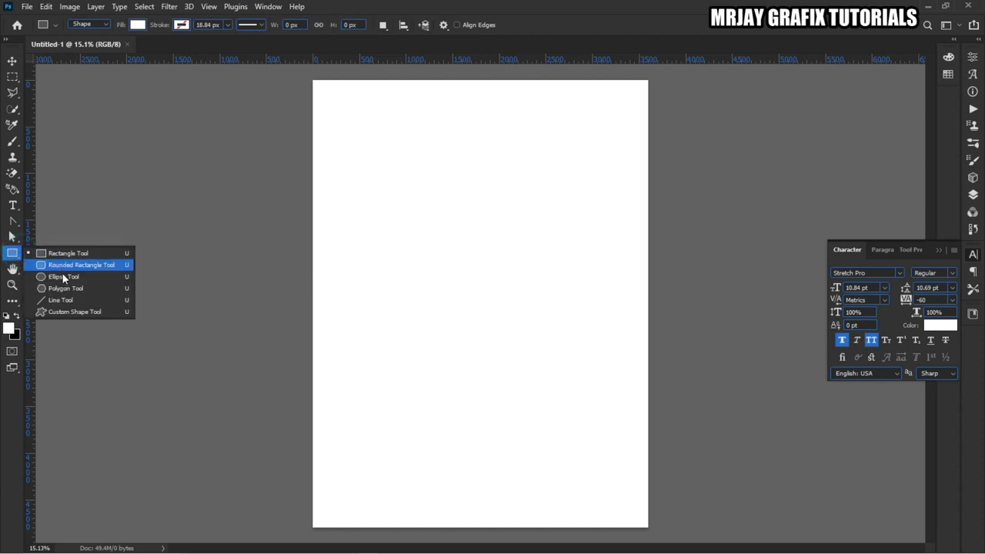
left_click(81, 312)
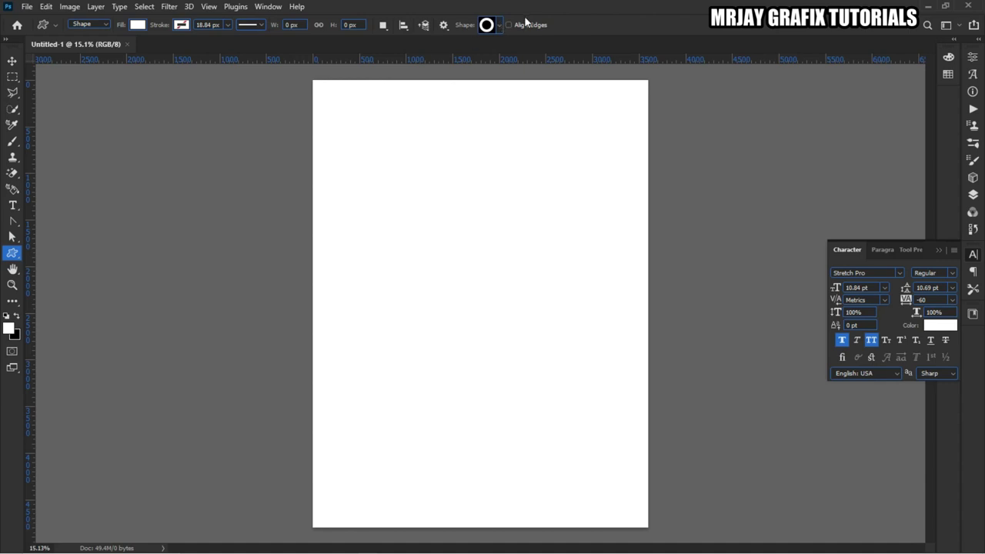
left_click(501, 26)
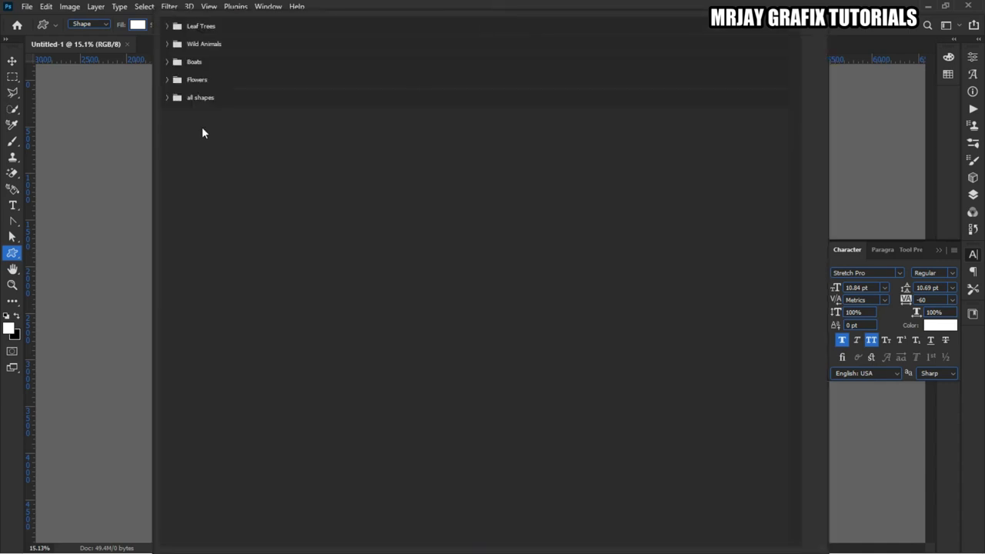
left_click(167, 97)
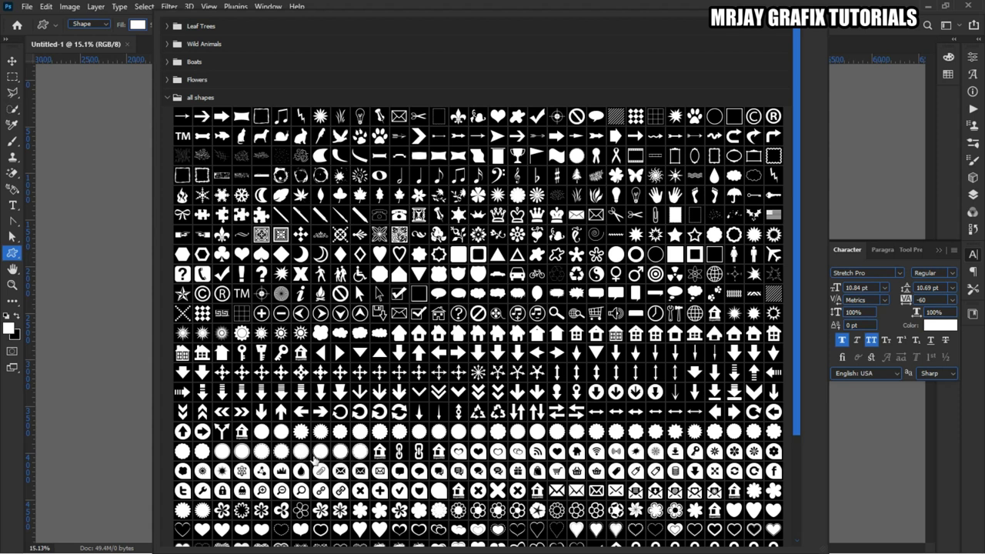
Choose the solid downward block arrow as the custom shape and set its fill to dark navy
scroll(375, 423, "down", 1)
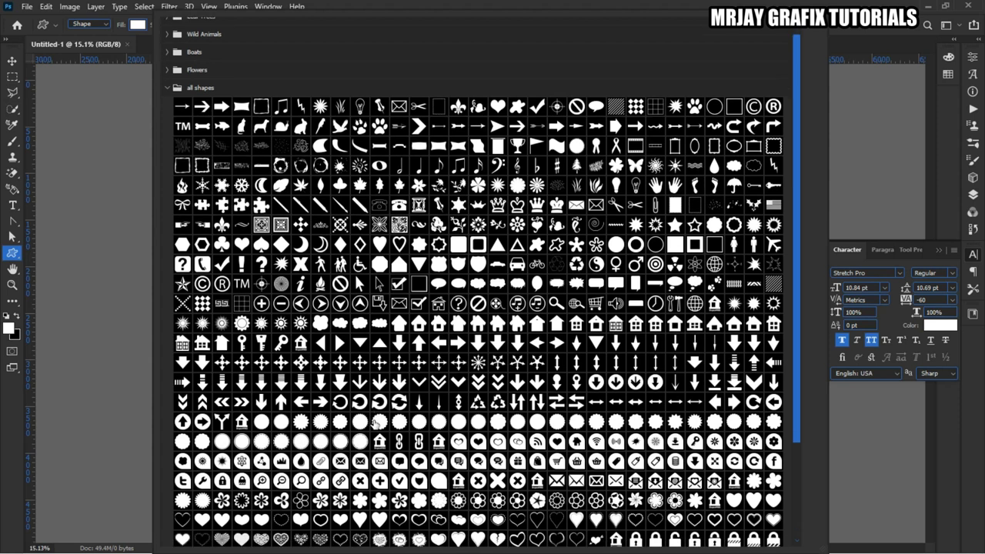
scroll(377, 427, "down", 3)
scroll(388, 433, "down", 1)
scroll(388, 435, "up", 4)
double_click(695, 362)
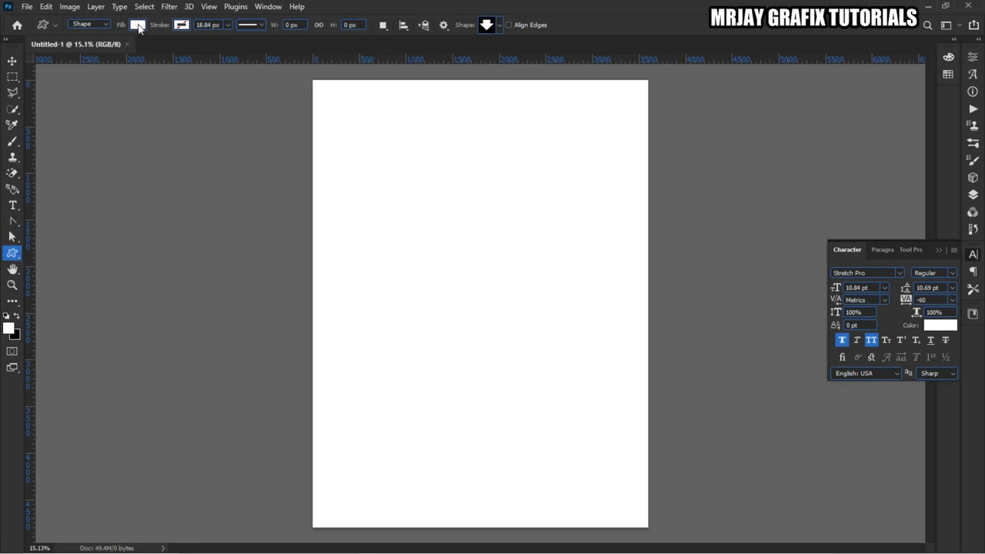
left_click(138, 26)
double_click(70, 90)
Draw the downward block arrow, about 1778 × 1303 px, near the middle of the page and deselect it
left_click_drag(401, 203, 567, 343)
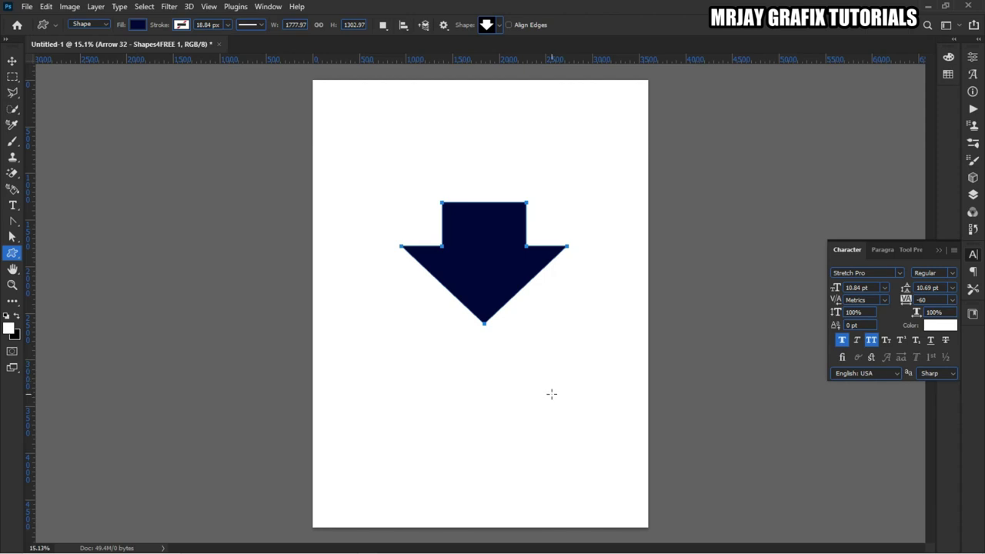
left_click(11, 61)
left_click(128, 254)
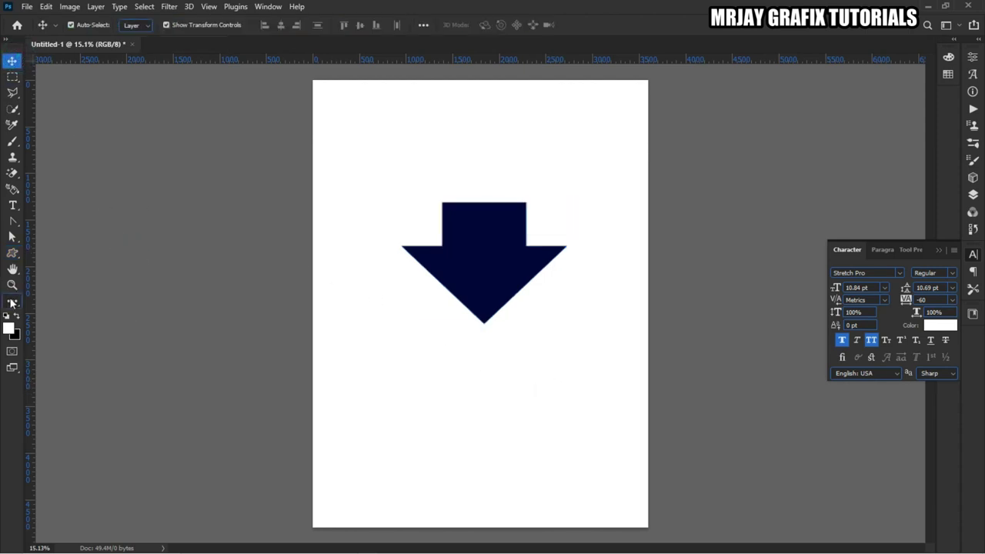
Choose the solid sharp-cornered downward triangle shape and draw it about 1679 × 1007 px below the arrow
left_click(12, 254)
right_click(12, 254)
left_click(68, 311)
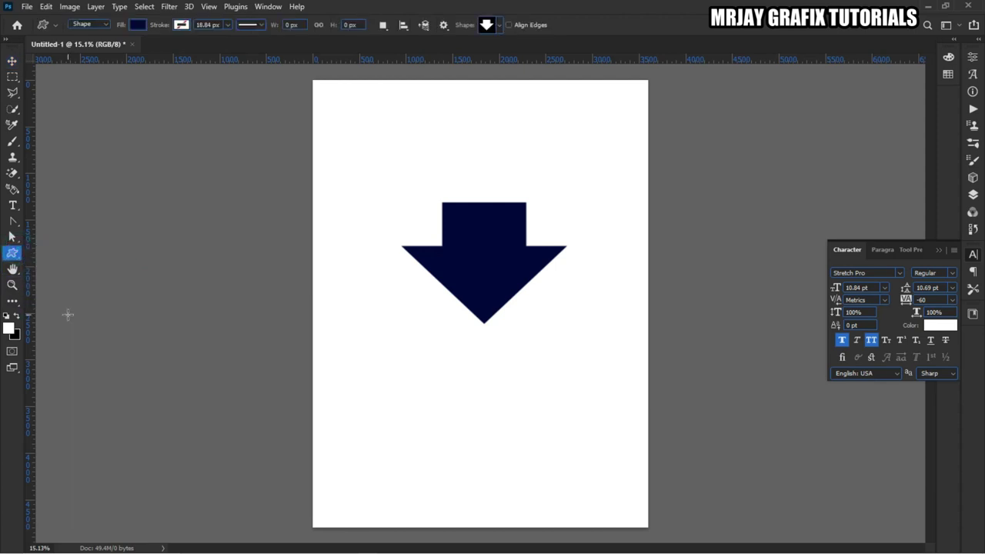
left_click(498, 24)
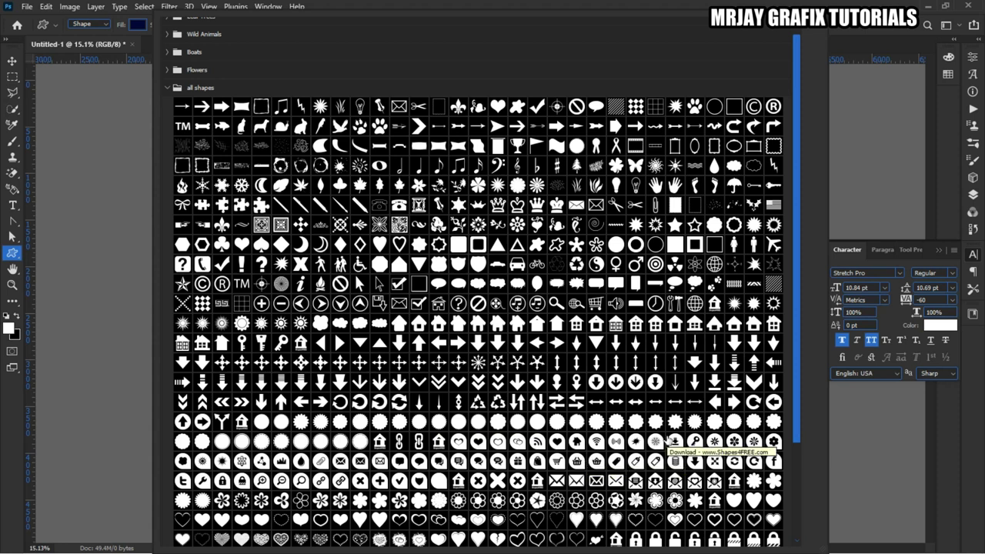
scroll(654, 399, "down", 1)
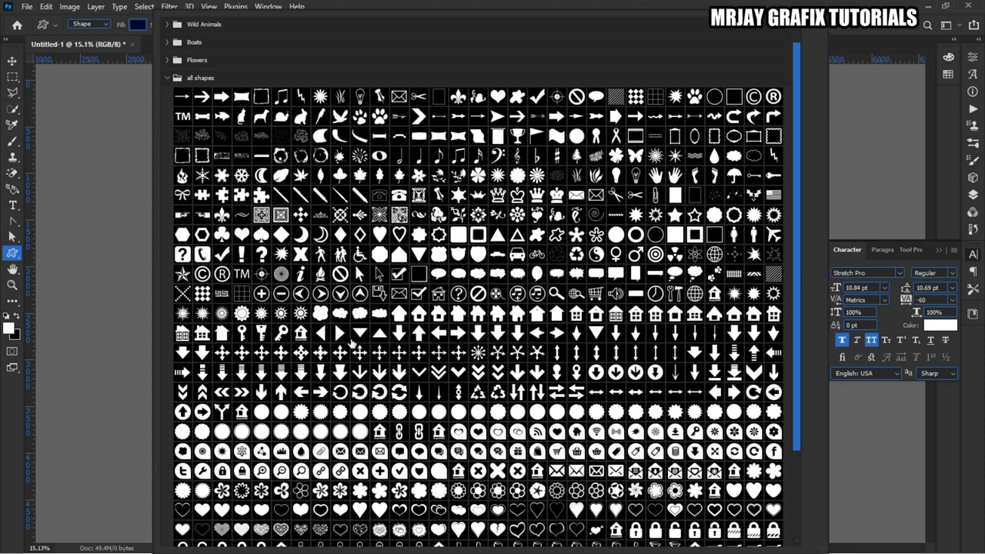
double_click(358, 337)
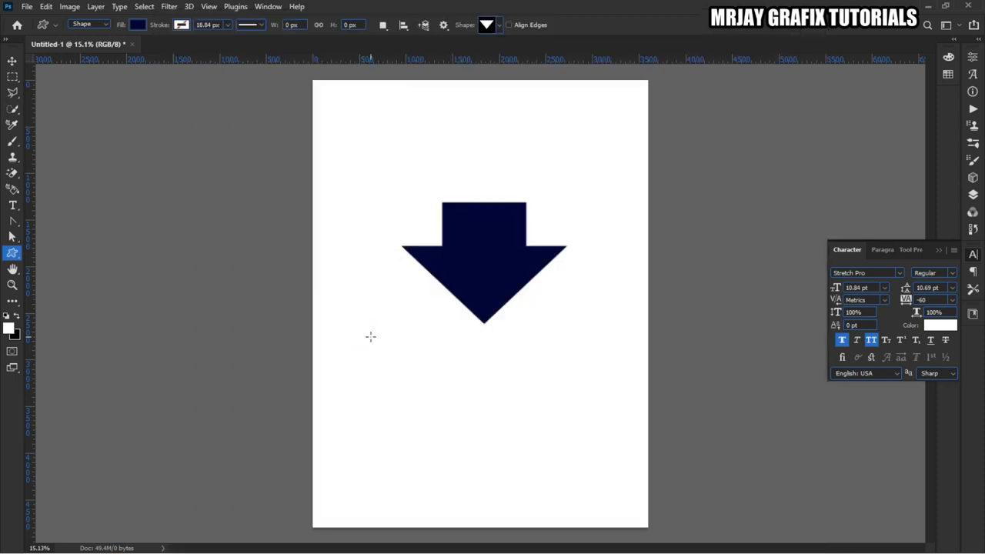
left_click_drag(359, 341, 513, 470)
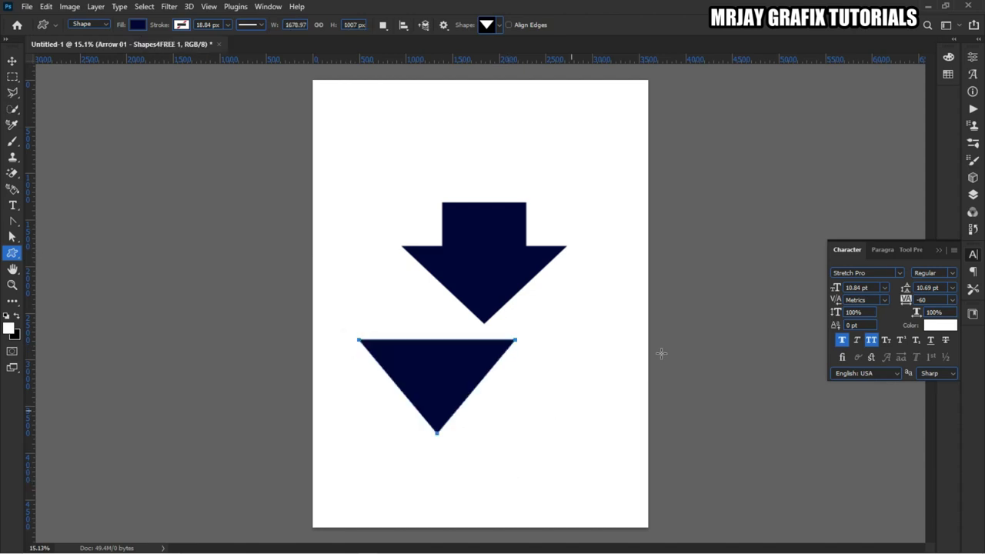
Show the shape's properties and choose the downward triangle with rounded corners as the custom shape
left_click(972, 58)
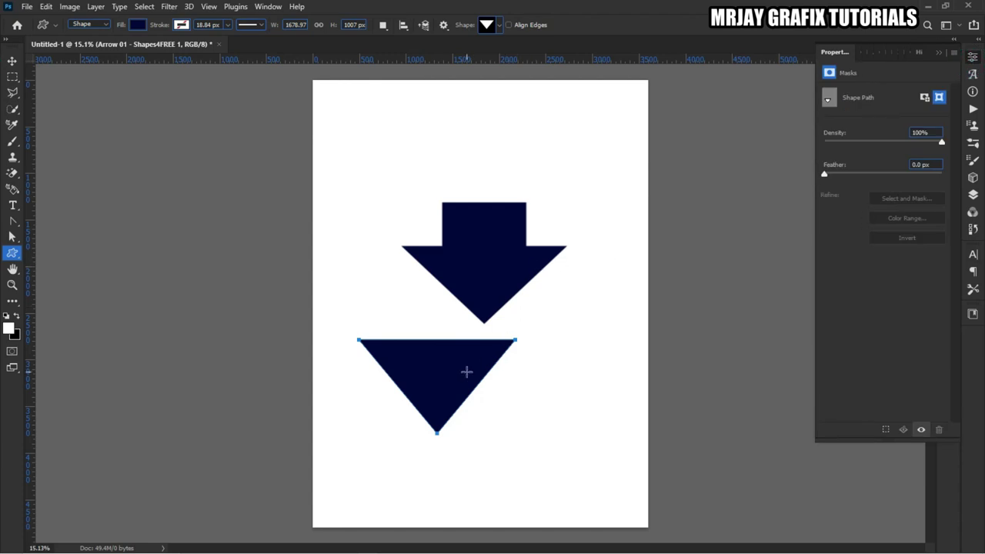
right_click(12, 257)
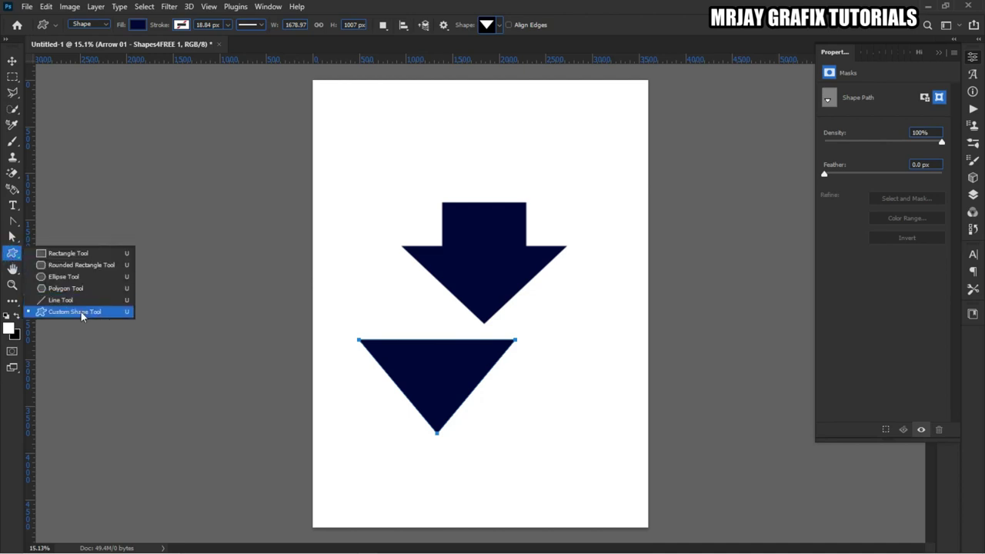
left_click(80, 311)
left_click(497, 25)
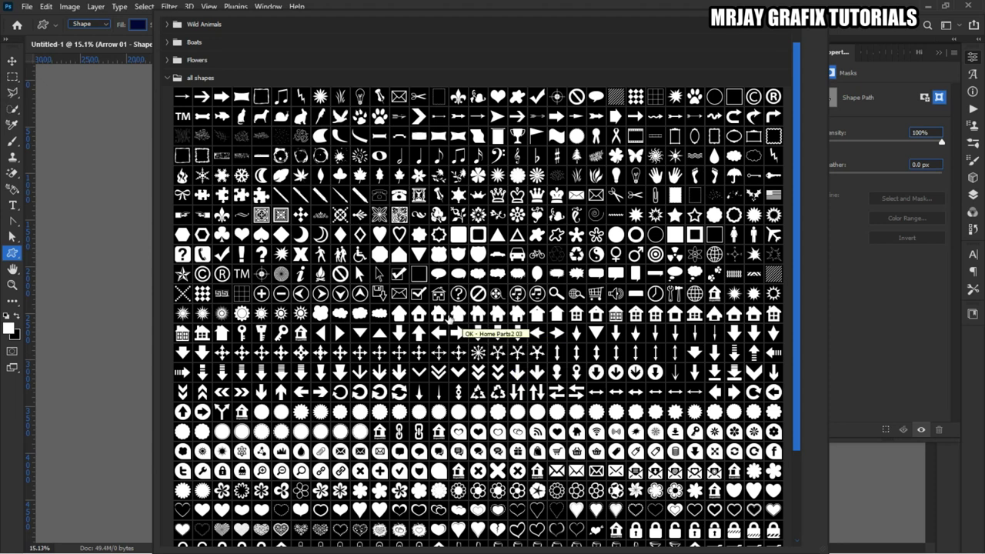
scroll(458, 318, "up", 2)
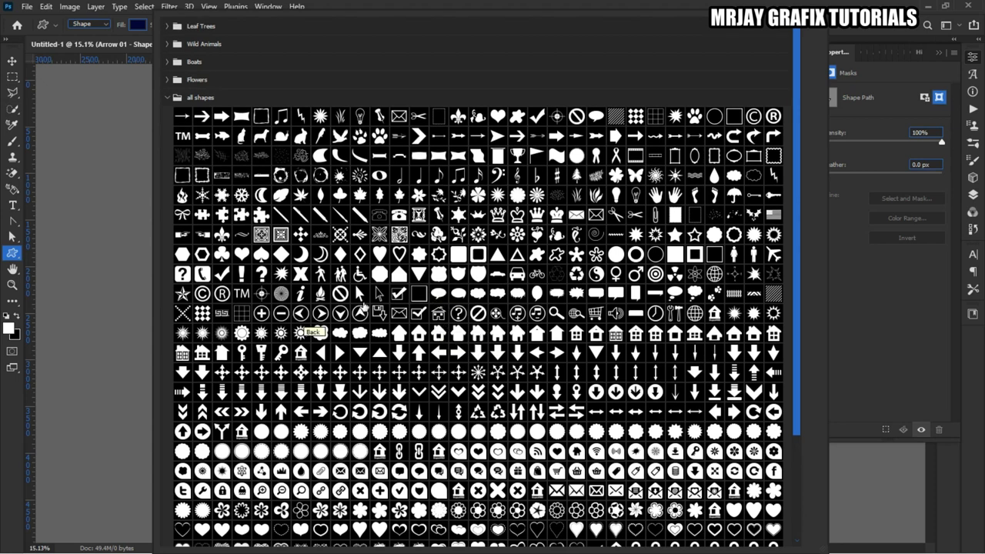
double_click(418, 275)
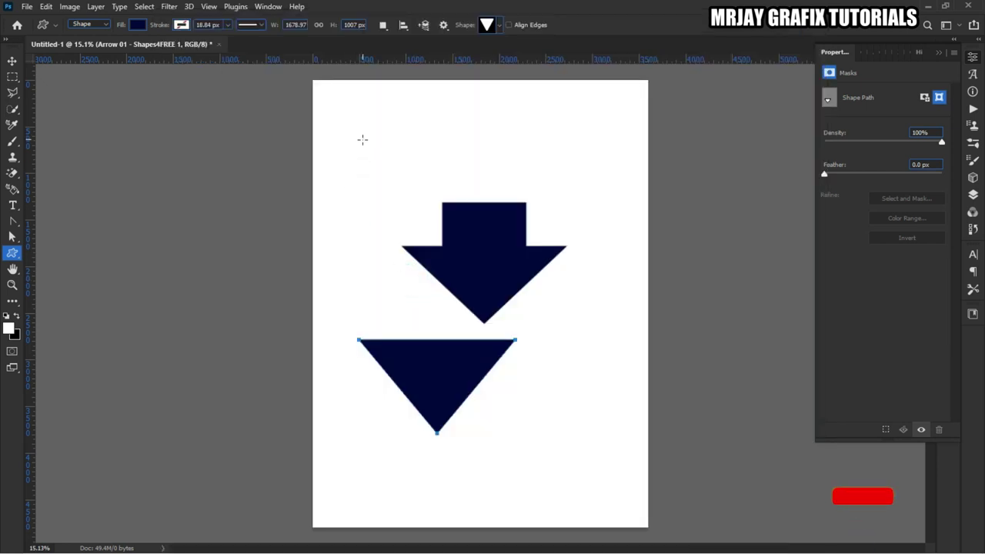
Try drawing the rounded triangle at the page's upper left, and undo all the shapes drawn so far
left_click_drag(349, 110, 451, 315)
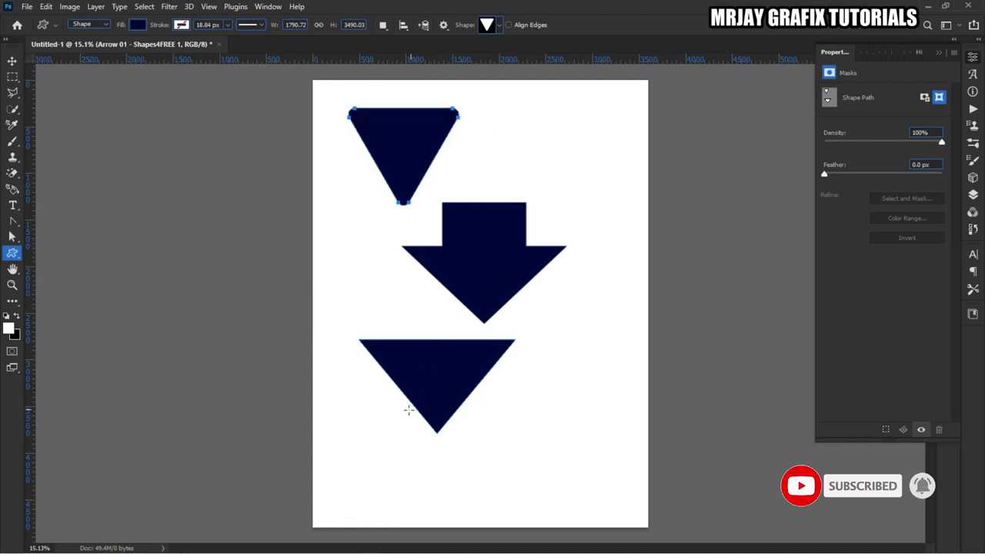
left_click(11, 60)
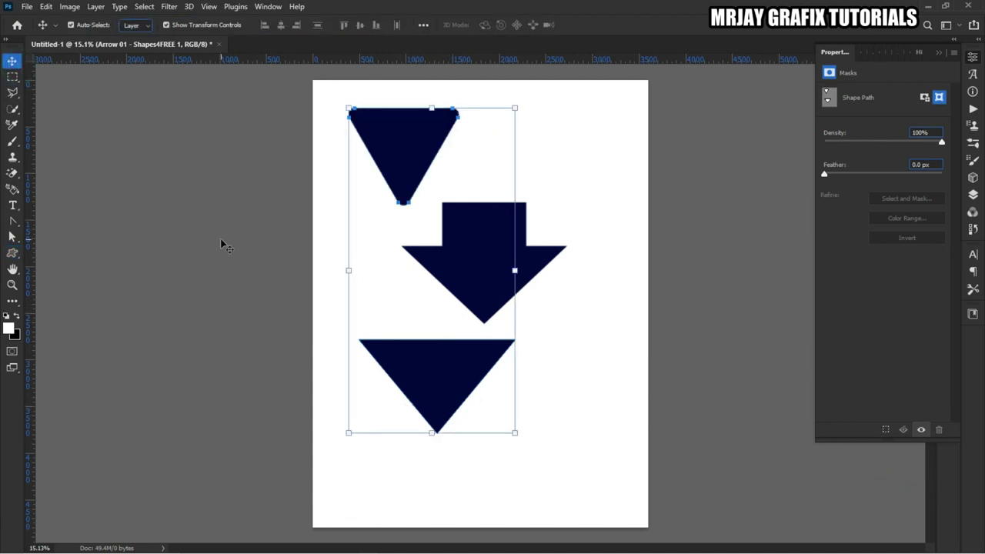
key("ctrl+z")
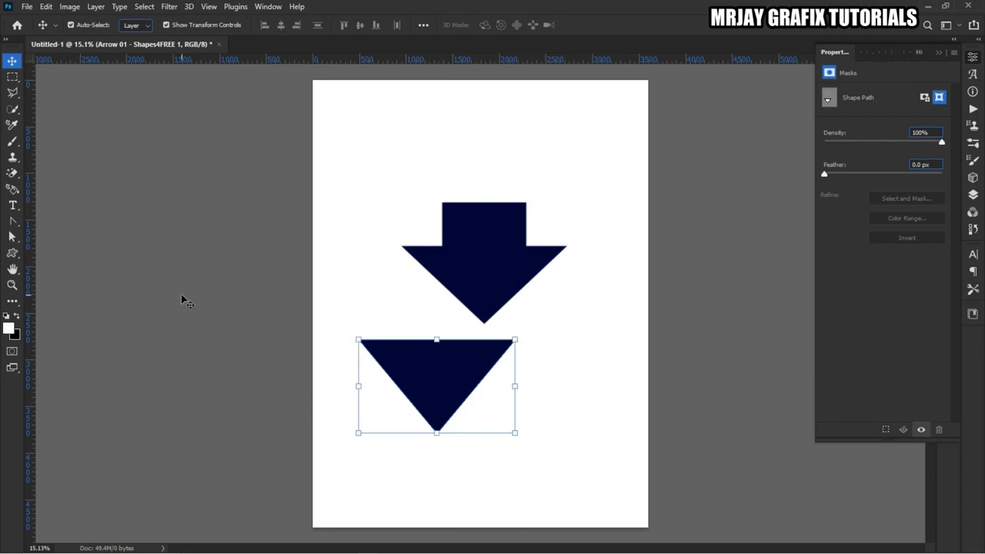
key("ctrl+z")
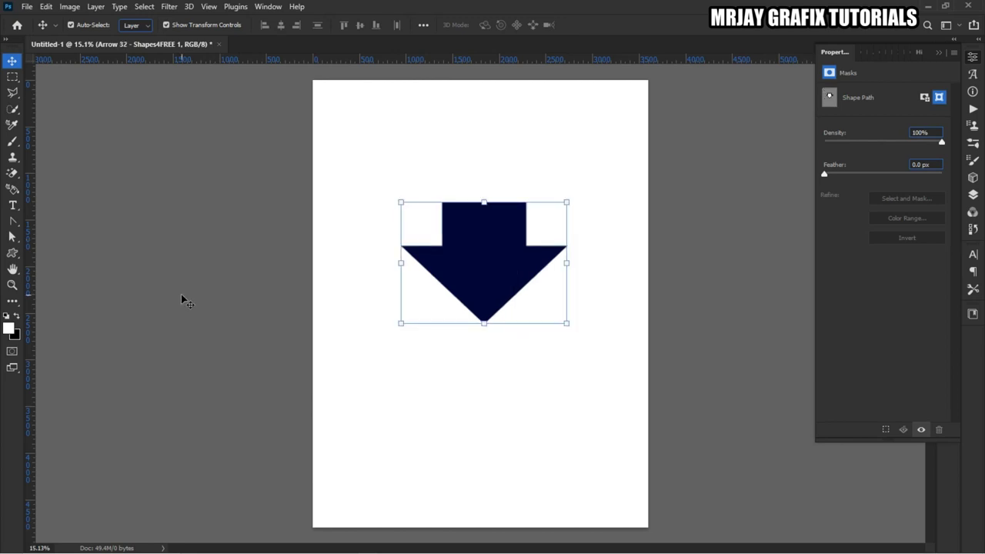
key("ctrl+z")
Draw the rounded downward triangle, about 1771 × 1560 px, centred near the top of the page
key("u")
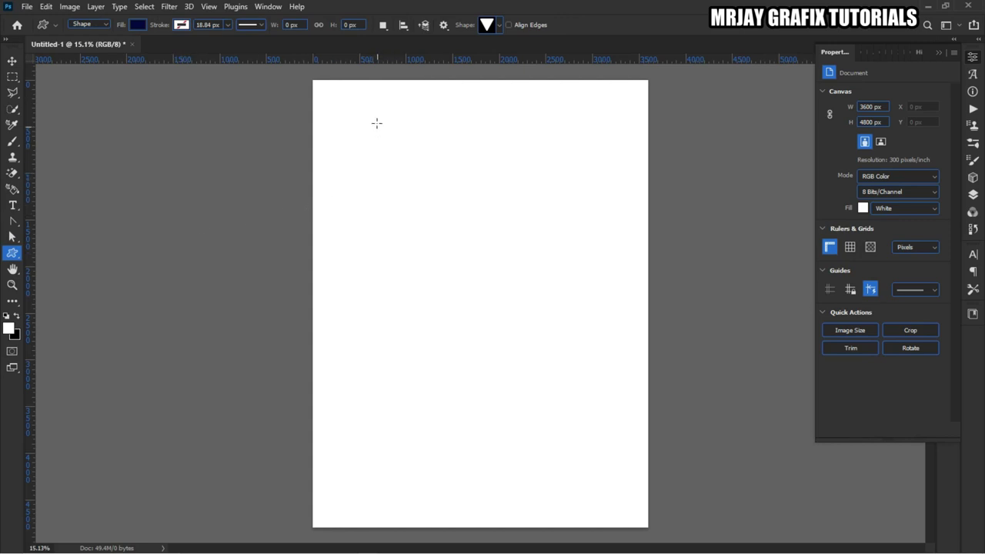
left_click_drag(399, 107, 566, 336)
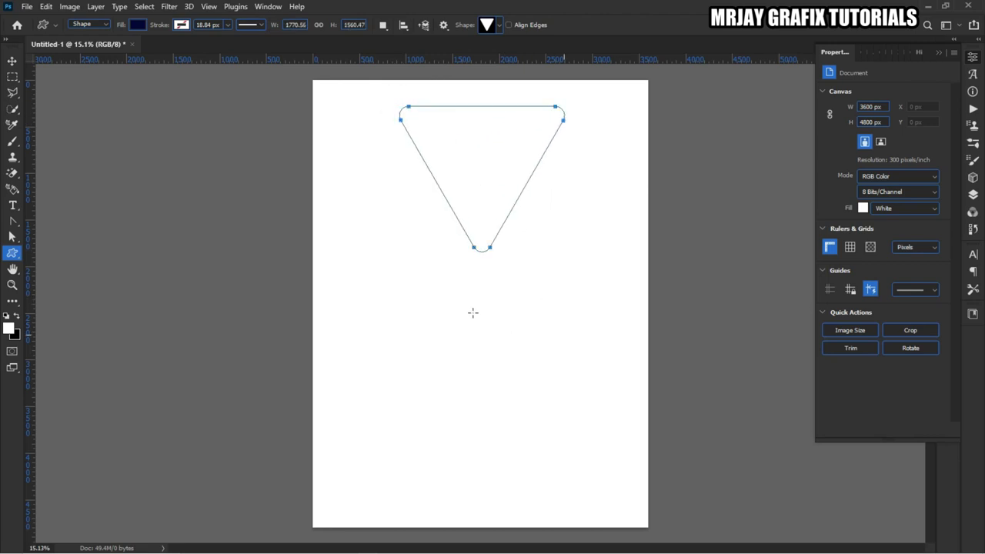
left_click(11, 60)
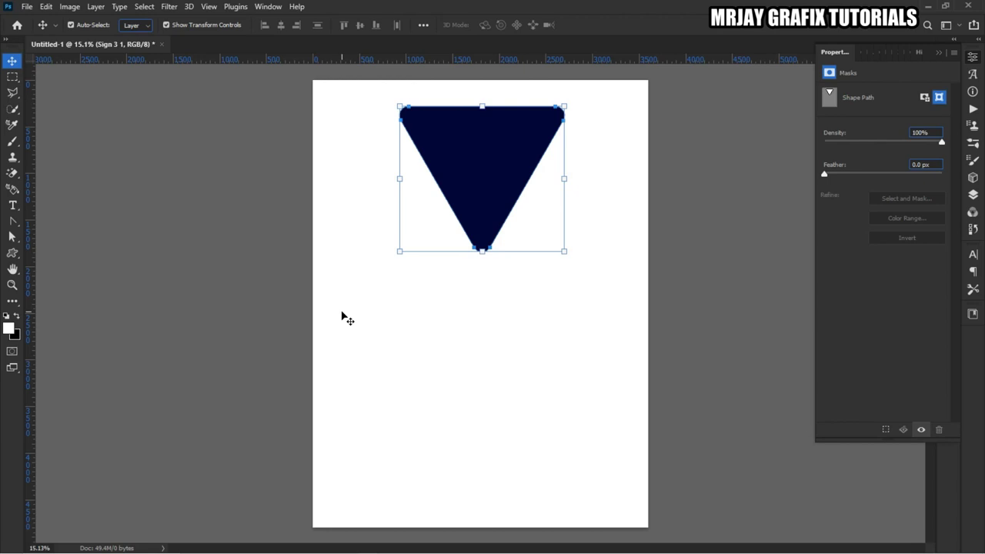
Rotate the rounded triangle about 5.9° clockwise and move it up past the page's top edge
left_click(387, 274)
left_click(424, 192)
left_click(388, 269)
left_click(431, 197)
key("ctrl+t")
mouse_move(390, 258)
left_mouse_down()
mouse_move(323, 223)
mouse_move(372, 258)
left_mouse_up()
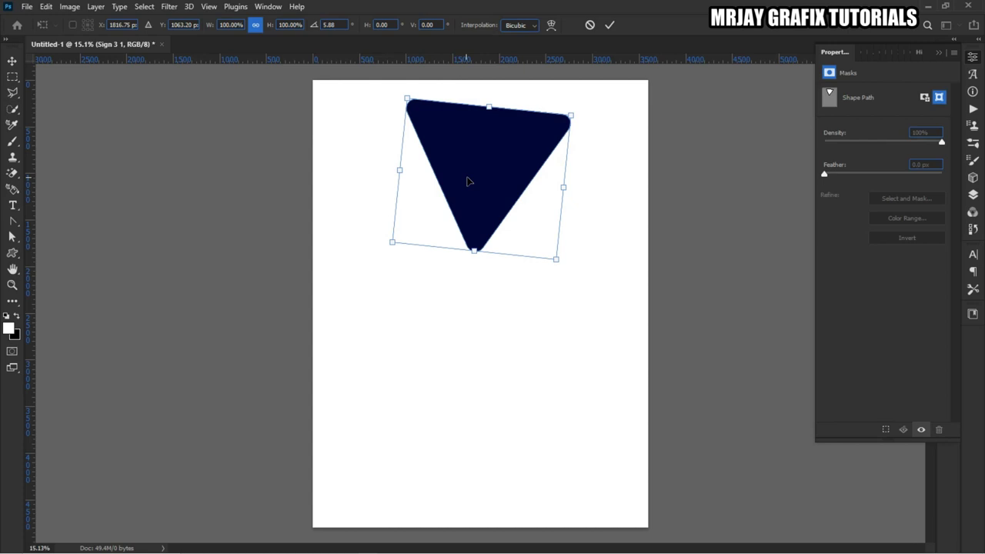
left_click_drag(475, 184, 488, 142)
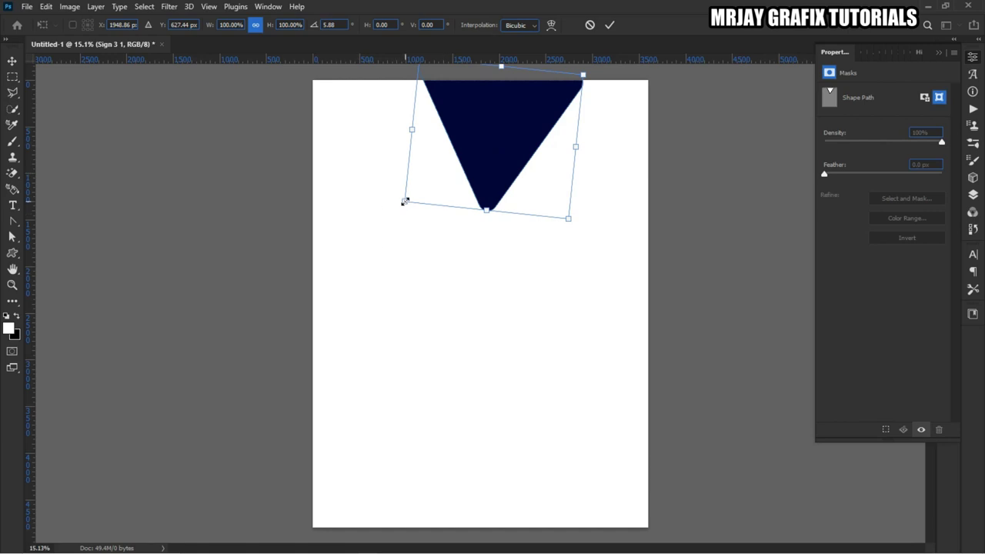
Scale the triangle to about 119% with its rotation at about 9.8°, and centre it horizontally at X 1800 px
left_click_drag(404, 202, 381, 239)
left_click_drag(451, 273, 439, 269)
left_click_drag(429, 203, 430, 188)
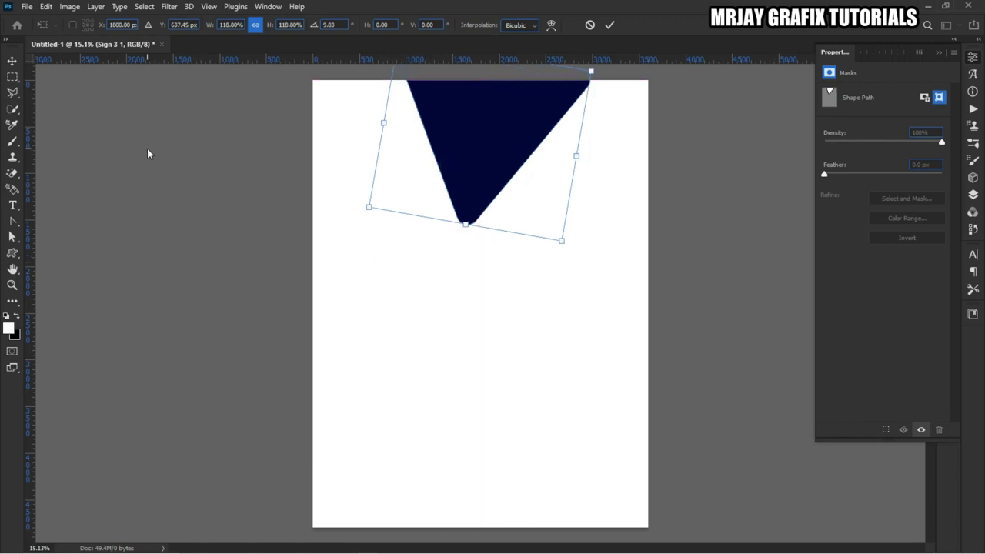
key("Return")
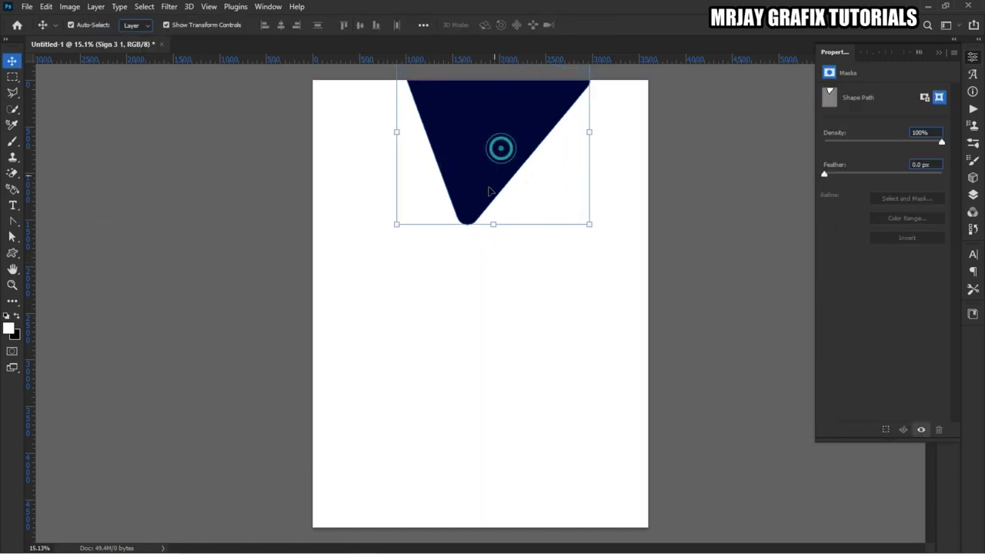
Move the triangle towards the page's left and scale it to about 120%, centred at about X 1536, Y 703 px
key("ctrl+t")
left_click(159, 113)
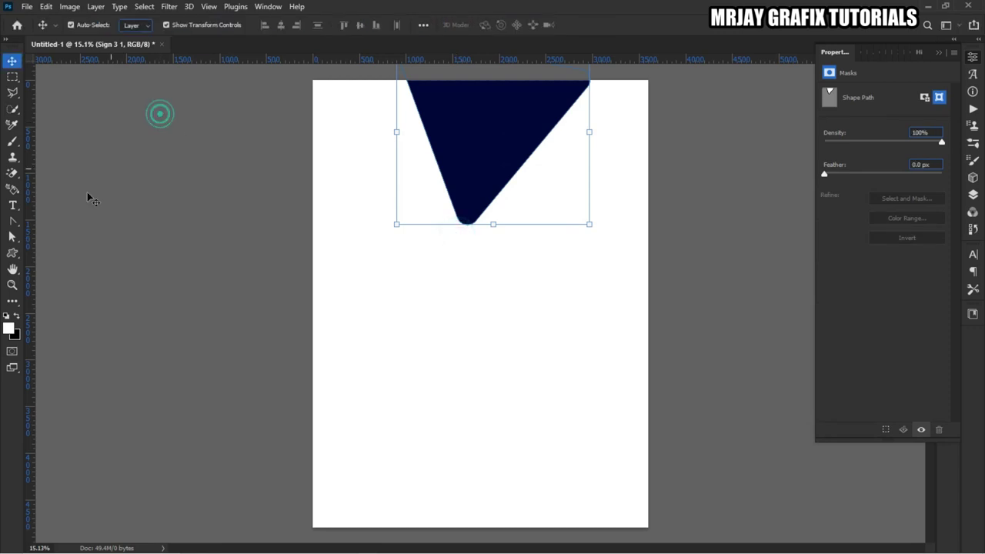
left_click(160, 140)
left_click_drag(462, 176, 423, 176)
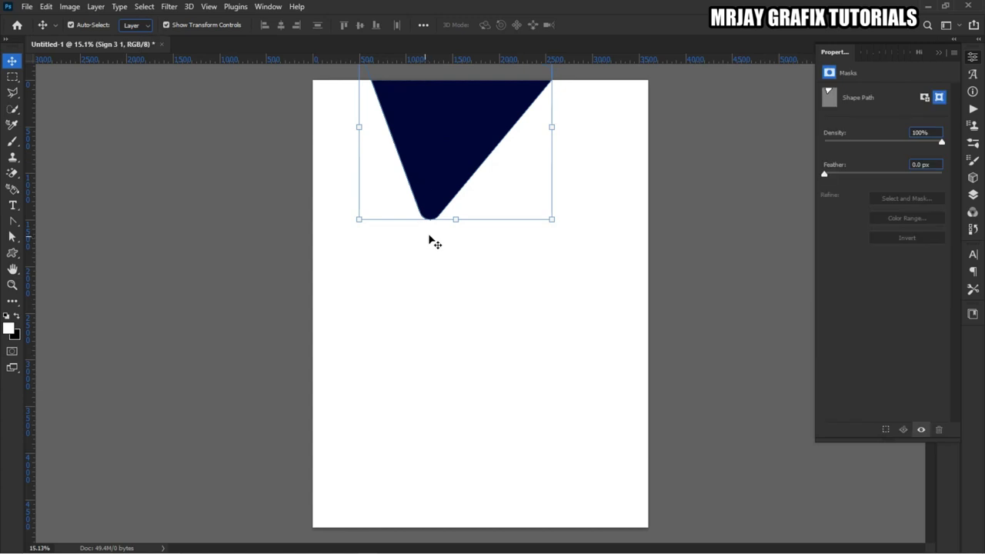
left_click_drag(454, 221, 443, 257)
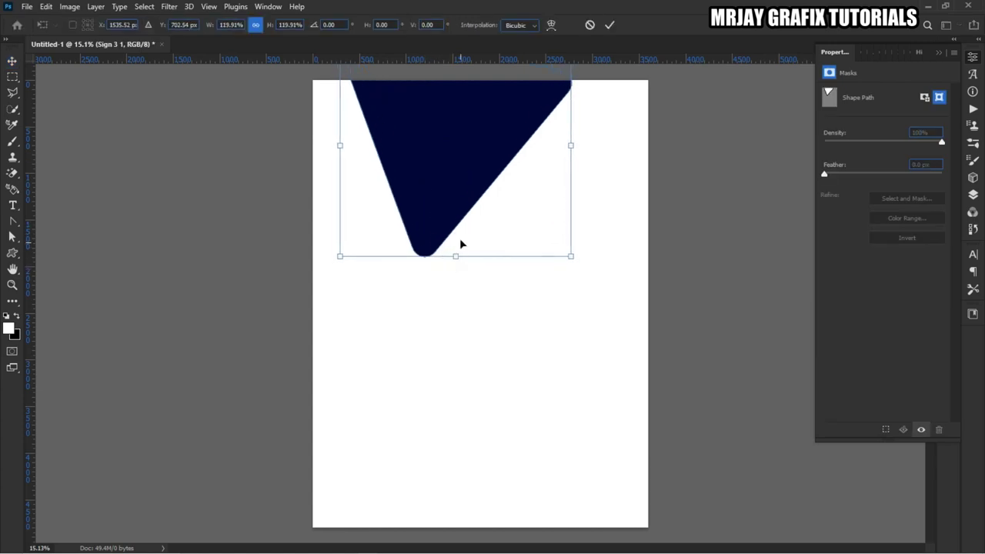
left_click(161, 190)
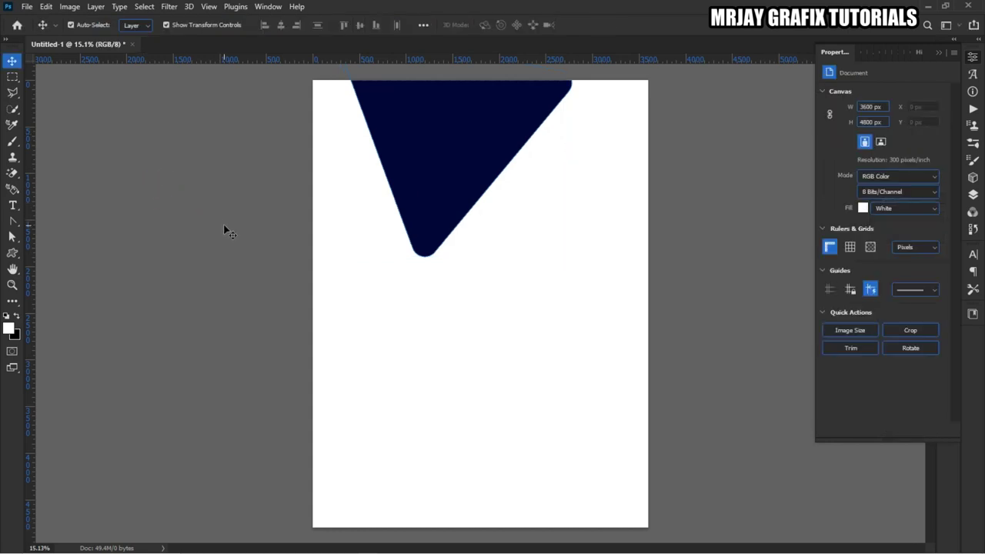
Rotate the triangle about 5.1° counterclockwise and move it to about X 1879, Y 491 px, past the page's top edge
left_click(430, 246)
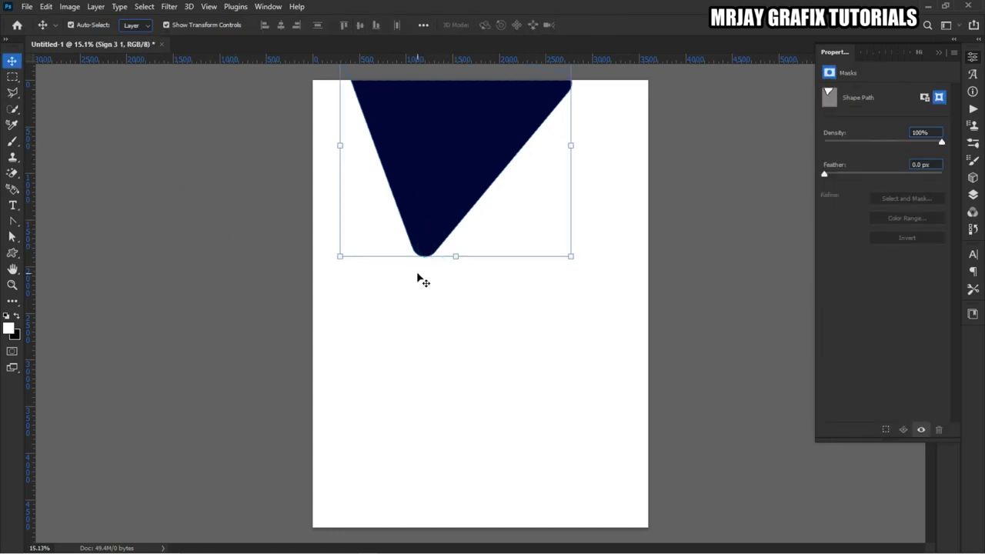
left_click_drag(328, 269, 382, 274)
left_click_drag(416, 226, 450, 206)
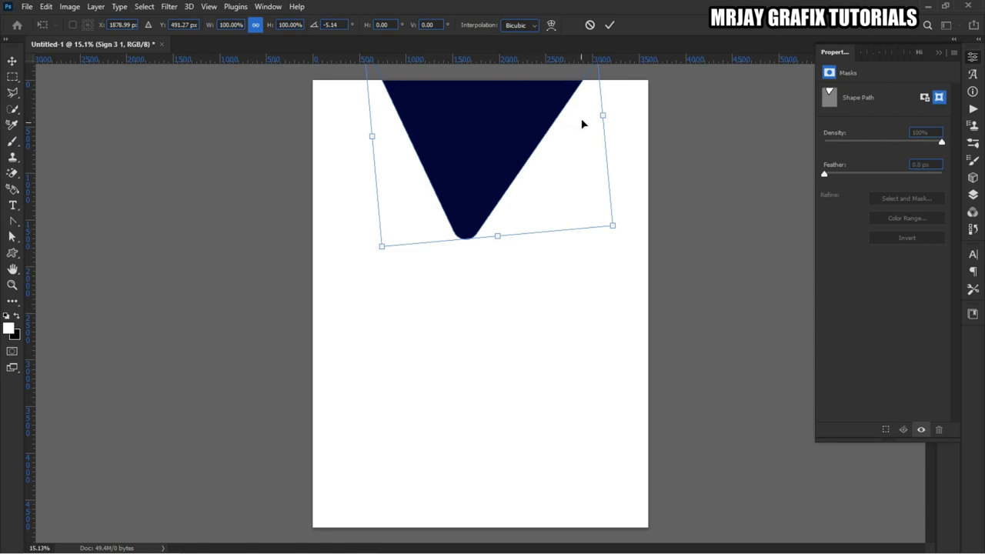
Scale the triangle to 89% with its rotation at about -12.1°, centred at about X 1907, Y 803 px, and apply the transform
left_click_drag(496, 236, 472, 229)
left_click_drag(400, 278, 449, 283)
left_click_drag(477, 201, 480, 193)
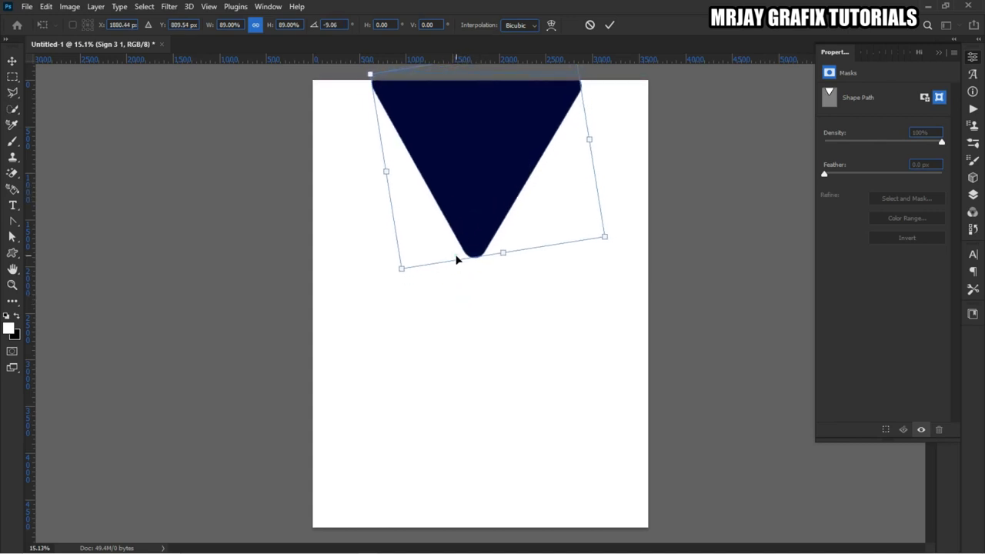
left_click_drag(449, 277, 420, 266)
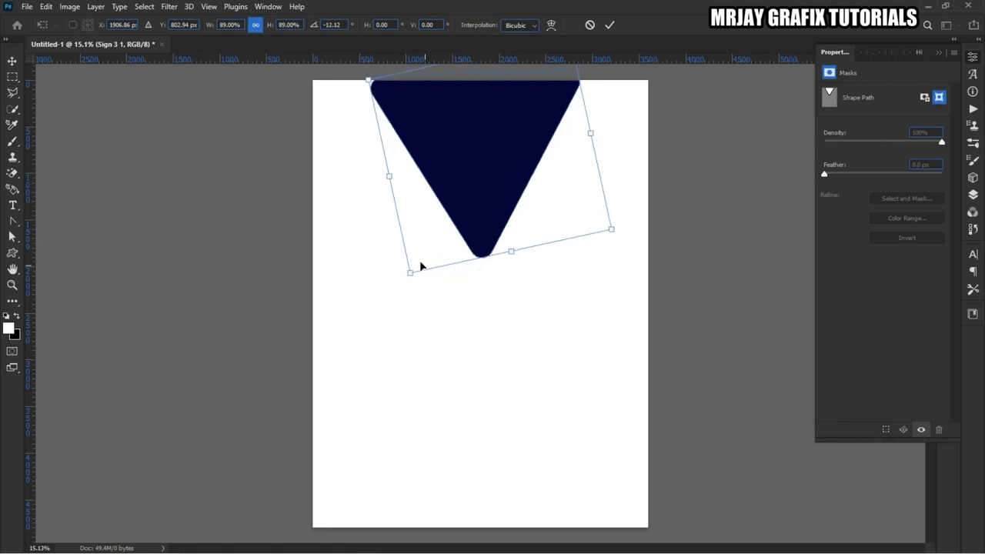
left_click(152, 137)
left_click(165, 182)
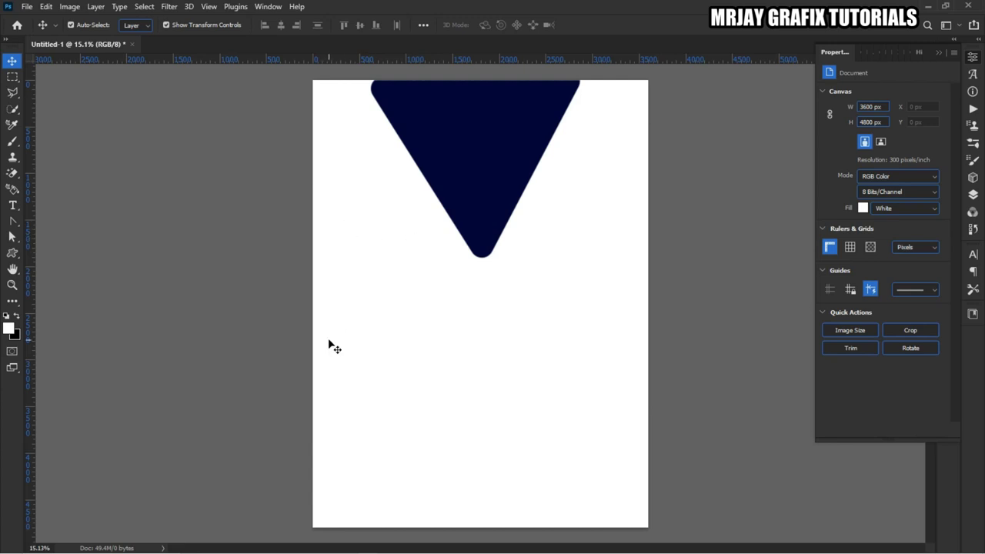
Draw a second, smaller rounded triangle below the first and move it up to the page's right edge
left_click(83, 285)
left_click(13, 254)
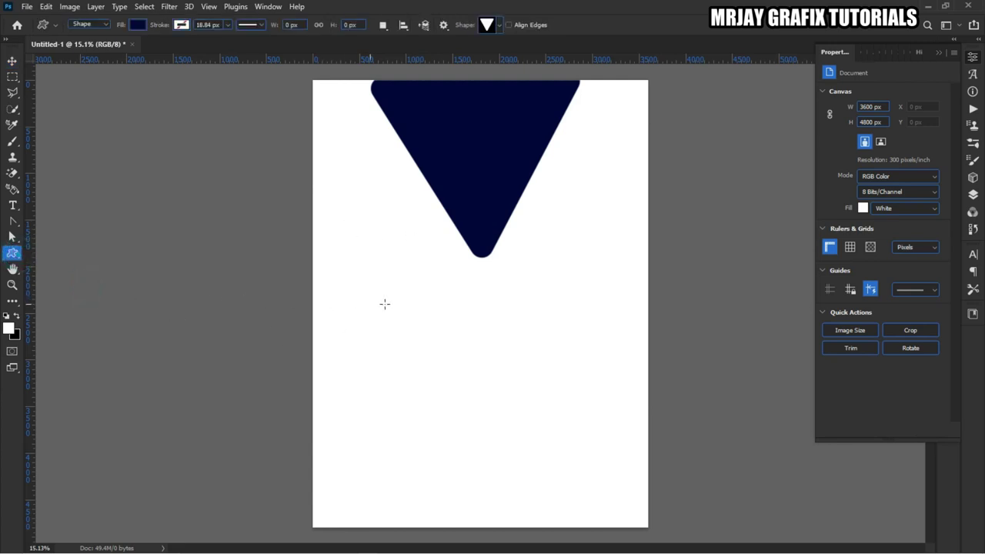
left_click_drag(446, 269, 554, 420)
left_click(12, 61)
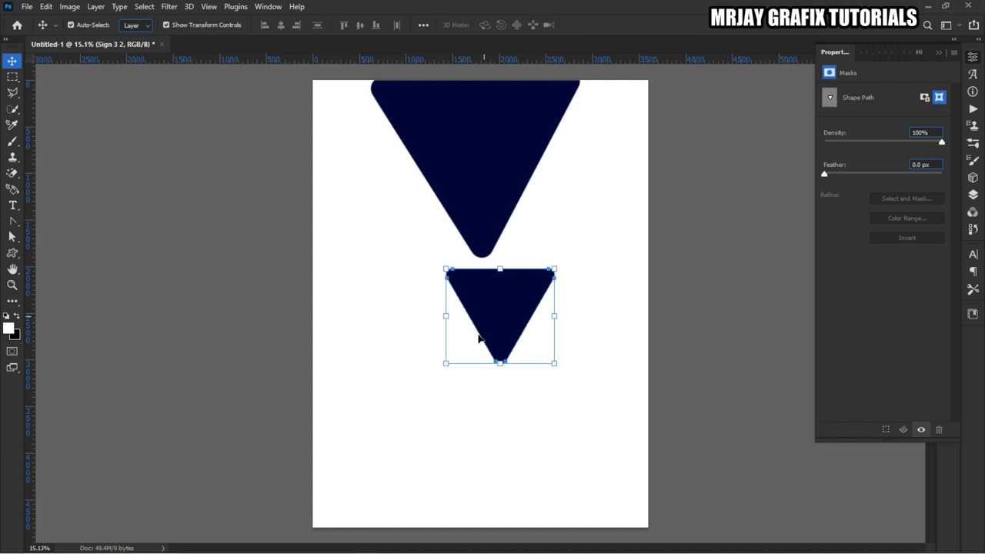
left_click_drag(489, 333, 604, 202)
Scale the large top triangle to about 81% and shift it left to about X 1415, Y 690 px
left_click(486, 211)
key("ctrl+t")
left_click(474, 265)
left_click_drag(474, 260, 457, 224)
left_click_drag(462, 159, 432, 157)
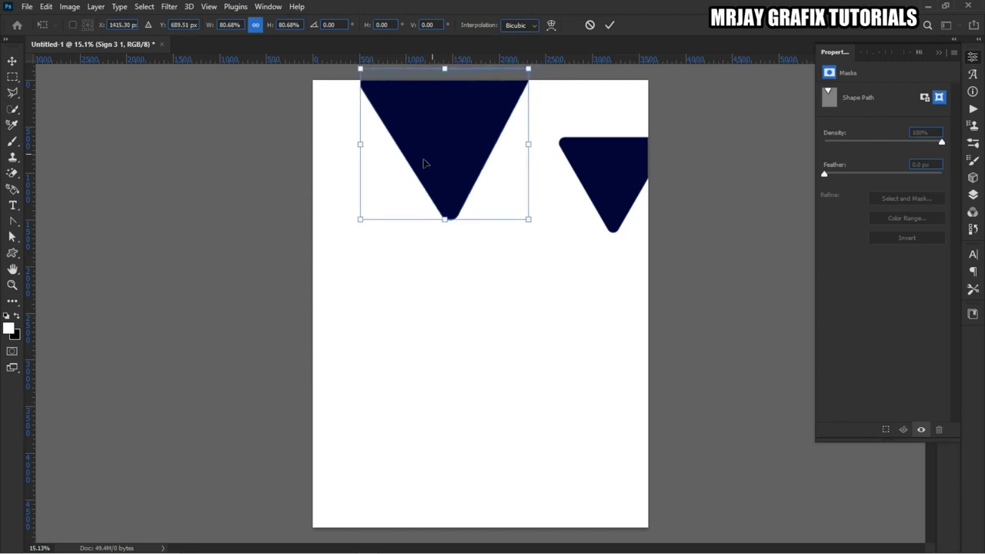
key("Return")
Rotate the second triangle about 58° counterclockwise, scale it to about 141%, and move it into the page's upper-right corner
left_click(595, 181)
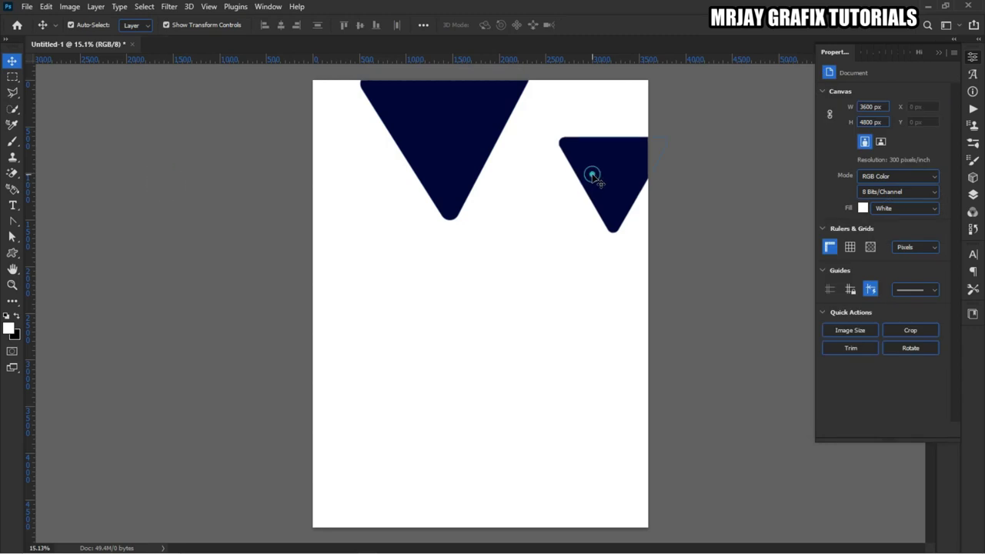
left_click(548, 241)
left_click_drag(522, 187, 534, 321)
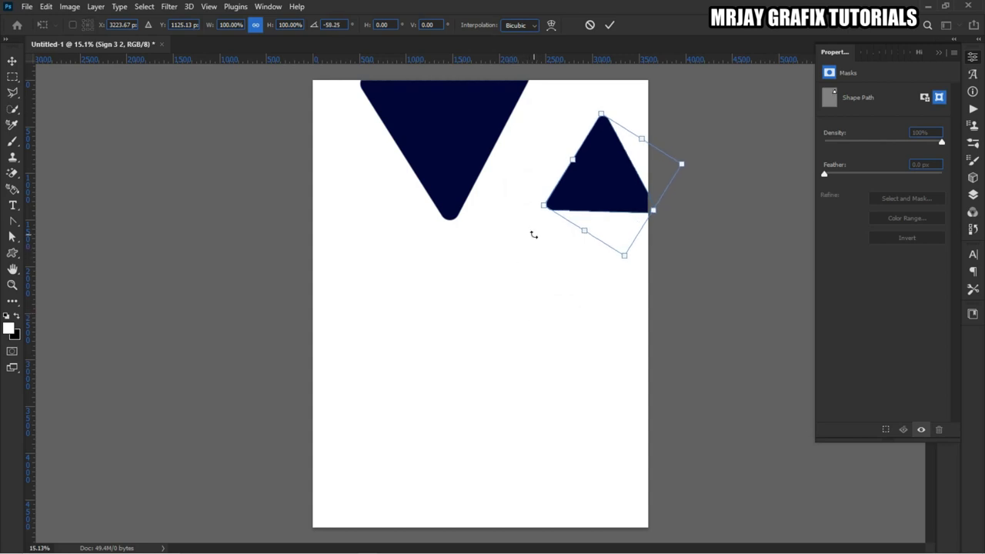
left_click_drag(544, 207, 503, 254)
left_click_drag(535, 172, 545, 145)
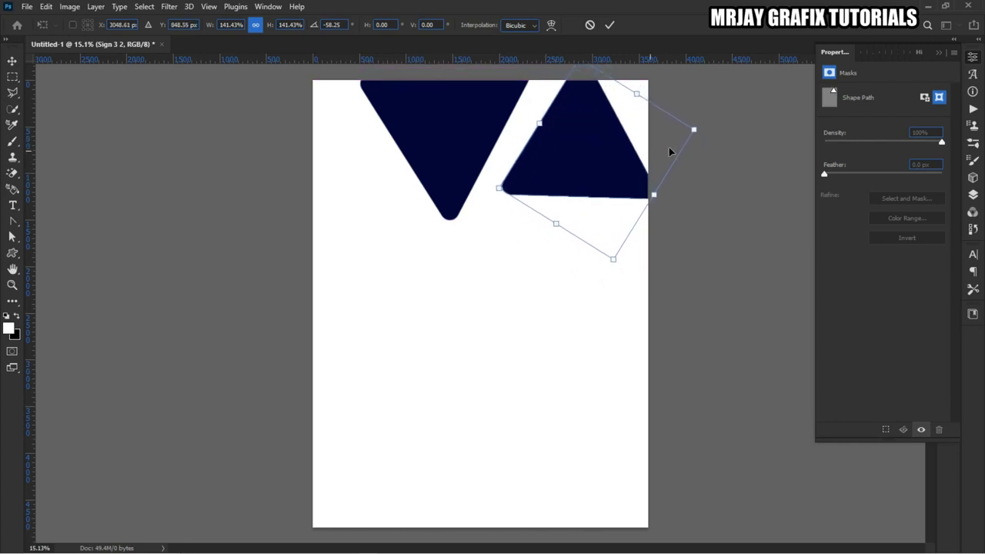
Enlarge the second triangle to about 215% and rotate it to about -62.9°, parallel to the first triangle's right side
scroll(550, 280, "down", 2)
left_click_drag(636, 183, 692, 133)
left_click_drag(559, 183, 547, 183)
left_click_drag(467, 266, 479, 273)
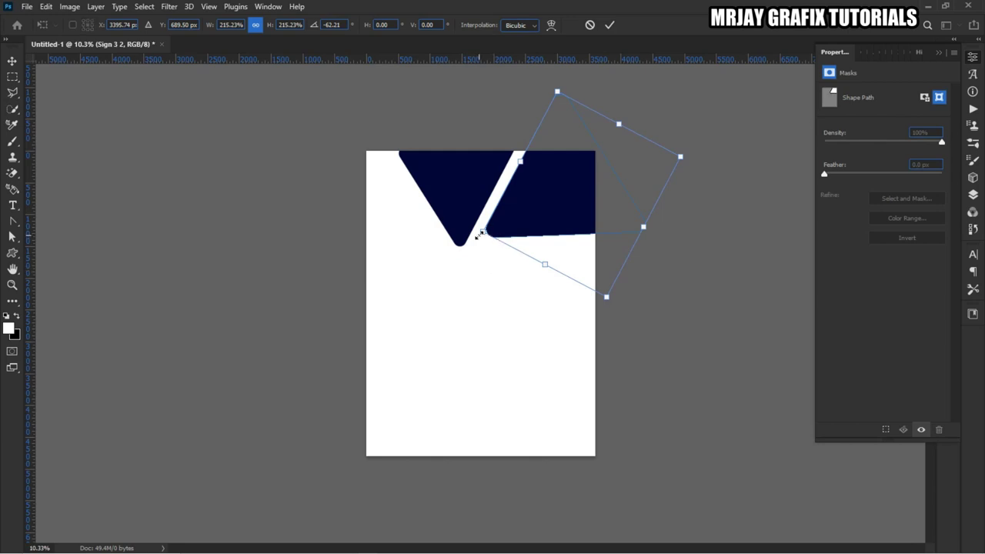
left_click_drag(479, 245, 475, 258)
left_click_drag(467, 253, 467, 253)
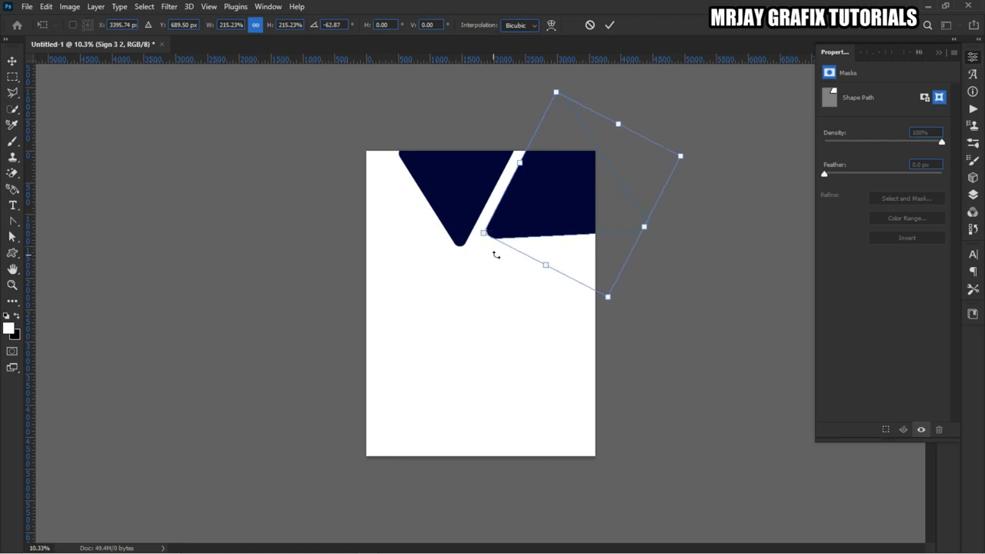
Scale the upper-right triangle to about 236%, shift it slightly right and up, and apply the transform
left_click_drag(614, 297, 613, 318)
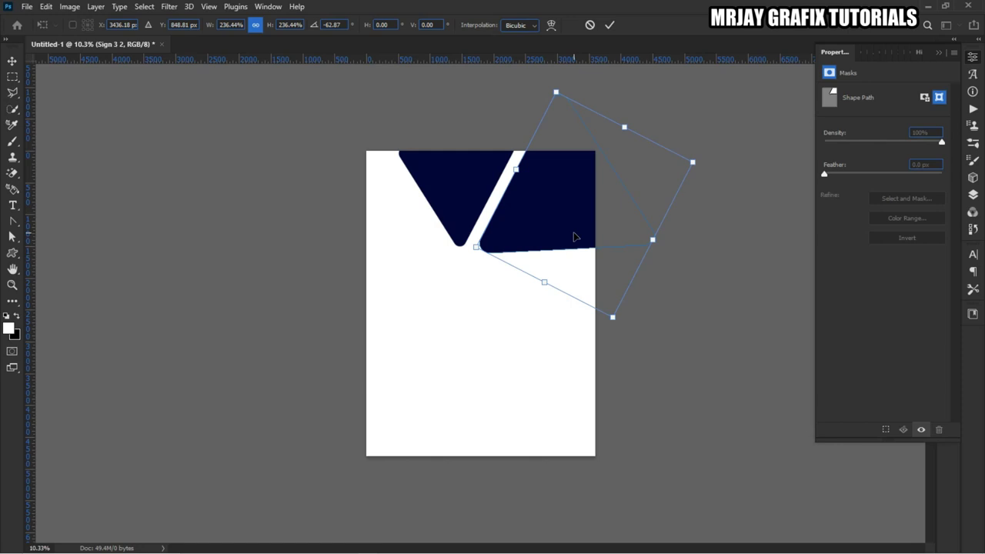
left_click_drag(574, 236, 588, 230)
left_click(198, 141)
Enlarge the first triangle to about 117%, about 2126 × 1912 px, leaving a narrow gap beside the upper-right triangle
scroll(434, 159, "up", 1)
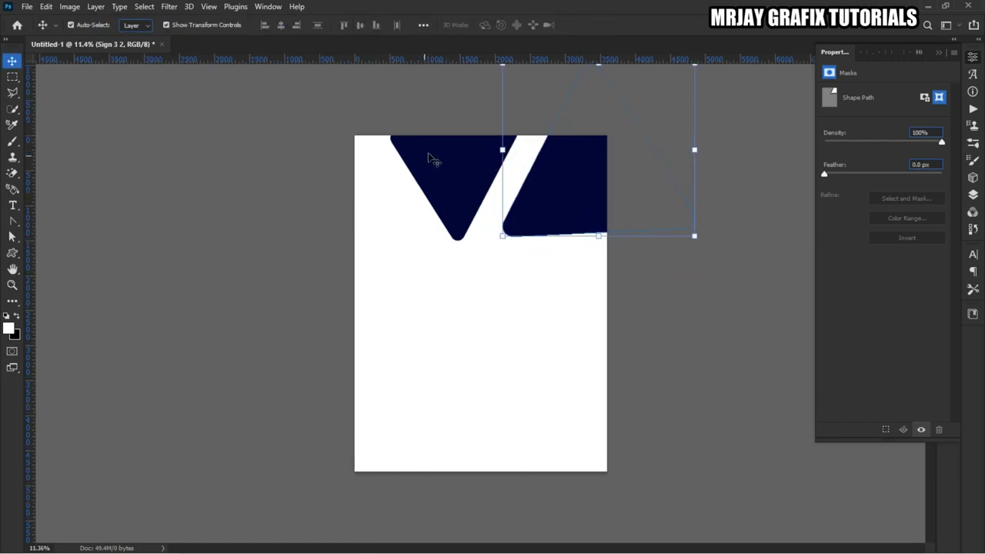
scroll(519, 101, "up", 2)
left_click(475, 166)
left_click_drag(531, 233, 555, 277)
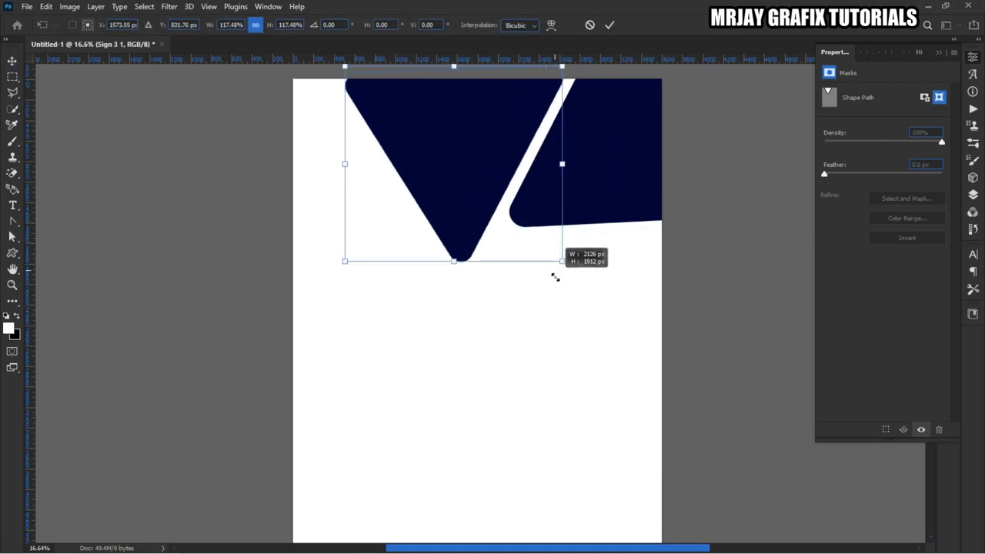
left_click(165, 143)
left_click(177, 180)
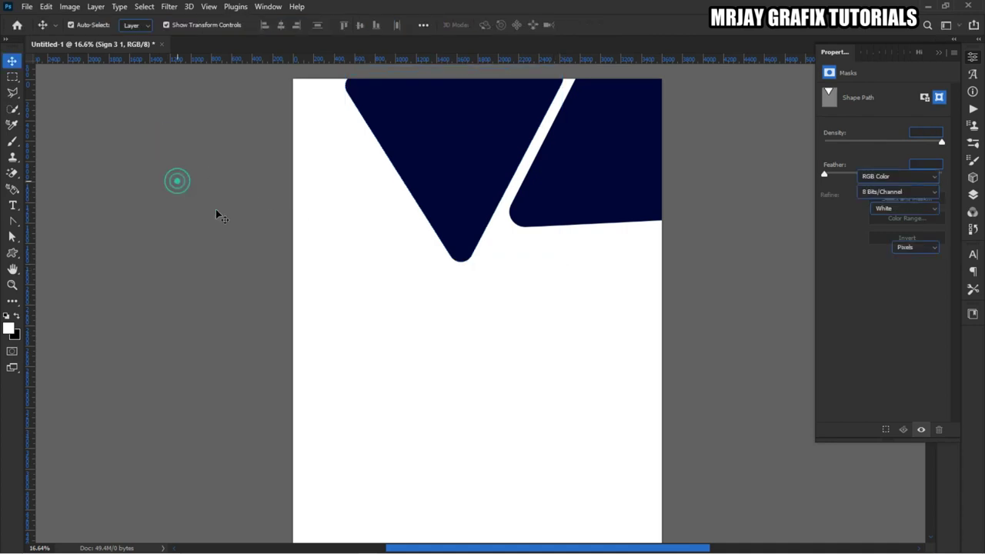
Draw a third rounded triangle, about 1176 × 1036 px, near the middle of the page
scroll(410, 223, "down", 1)
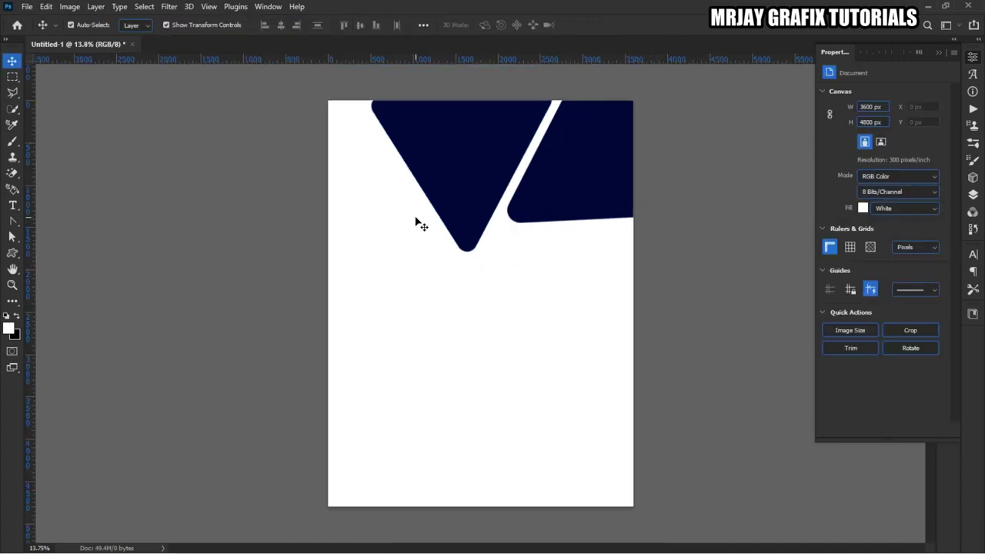
left_click(13, 251)
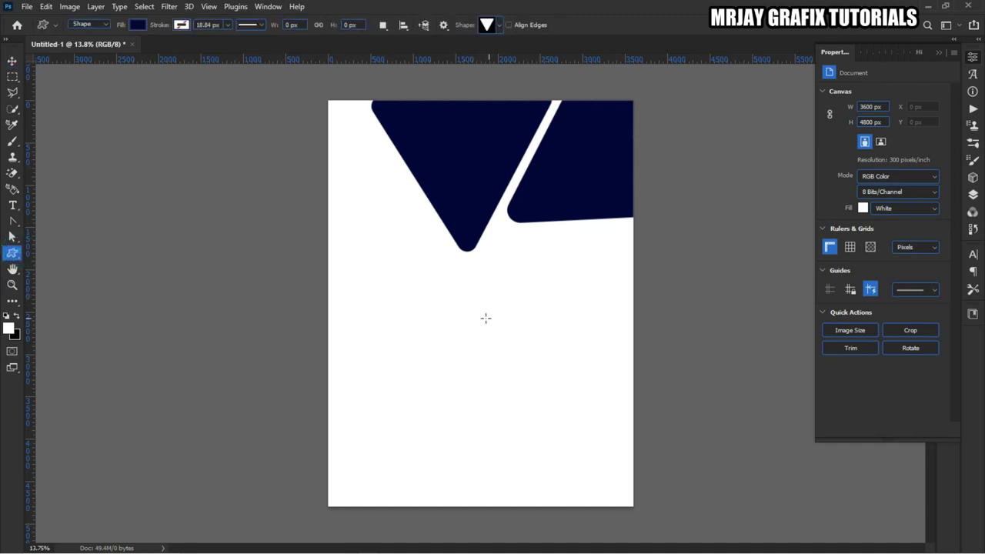
left_click_drag(448, 293, 493, 382)
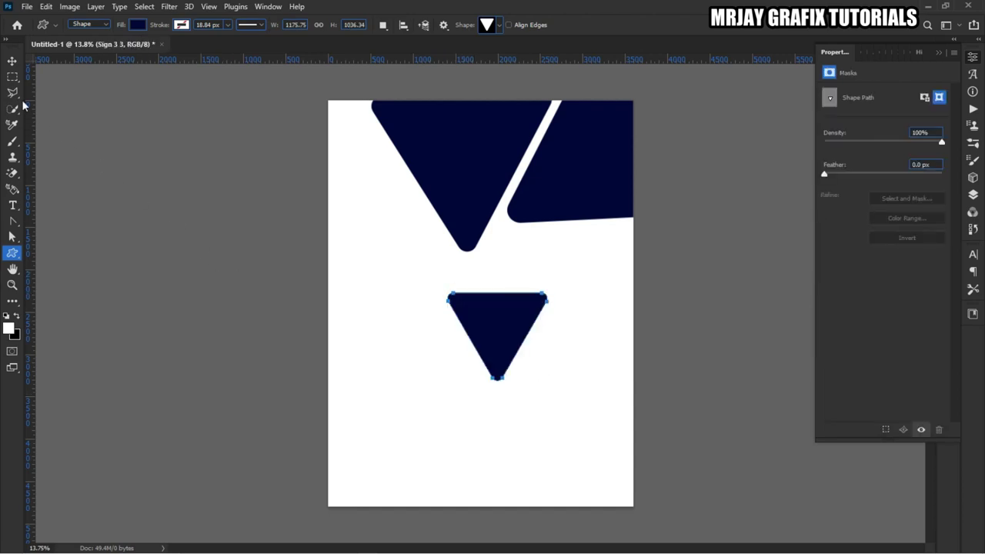
left_click(11, 60)
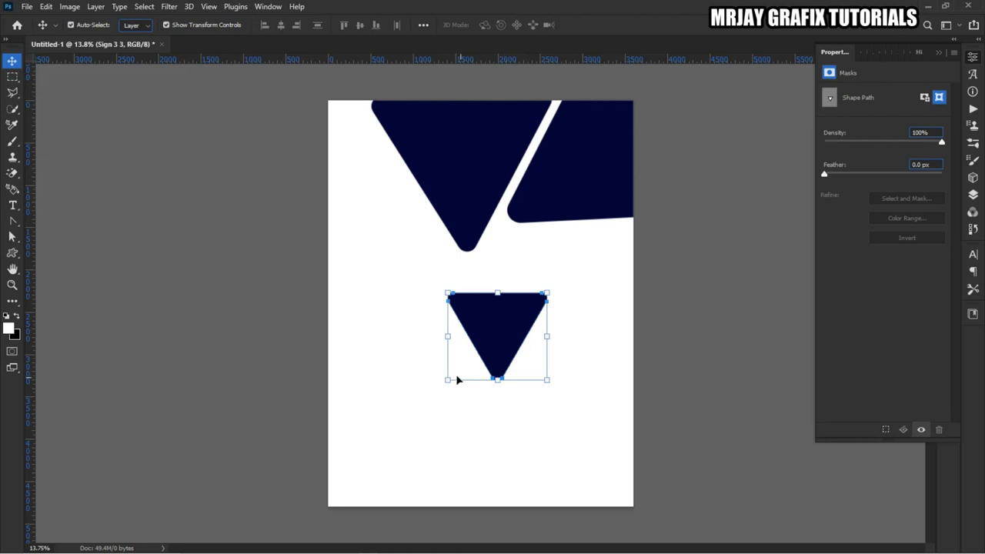
Rotate the third triangle about 92.3° clockwise and move it to the page's right edge, below the upper-right shape
left_click(439, 395)
left_click_drag(434, 412, 240, 276)
left_click_drag(415, 371, 399, 315)
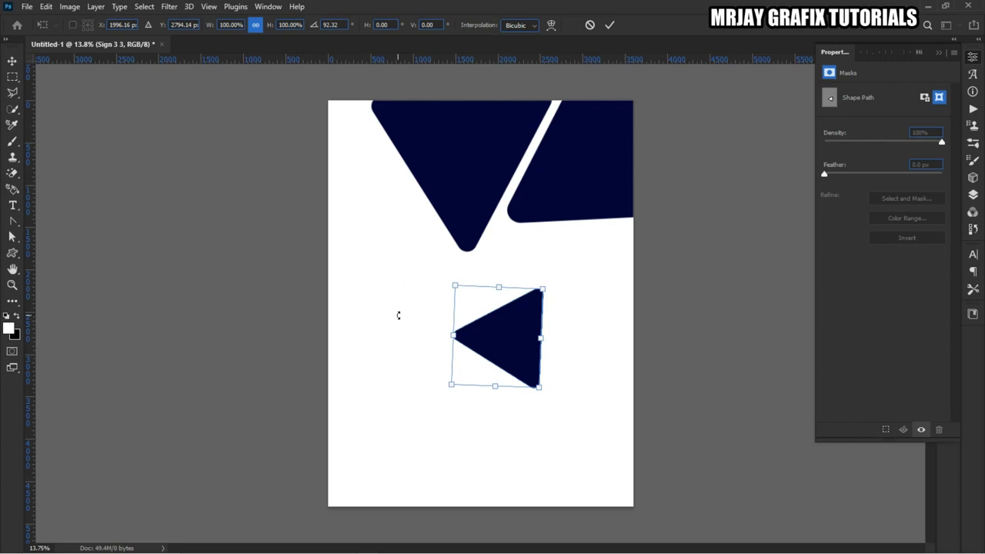
left_click_drag(504, 344, 604, 282)
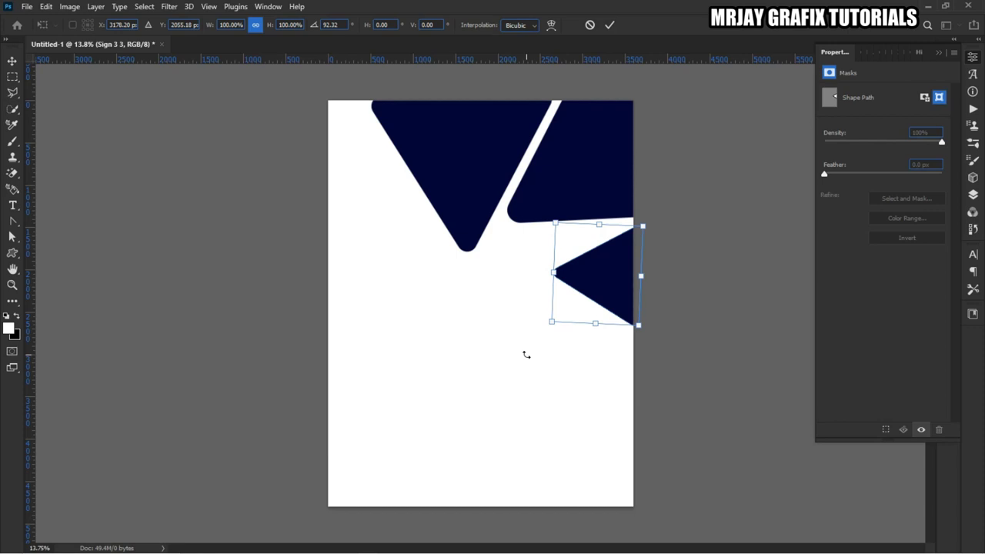
Rotate the third triangle to about 113.6°, scale it to about 166%, and position it at about X 3288, Y 1995 px
left_click_drag(521, 317, 495, 284)
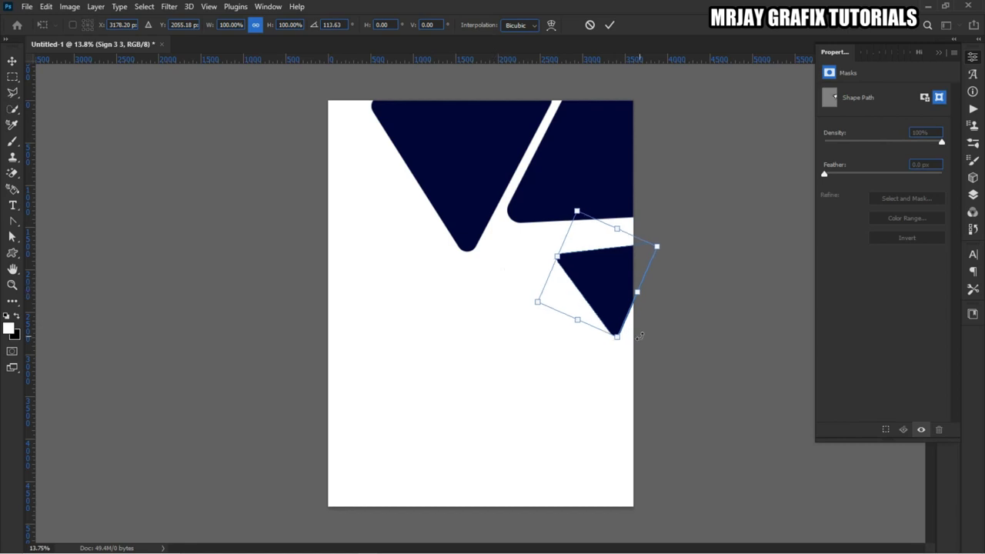
left_click_drag(637, 296, 692, 315)
left_click_drag(633, 300, 614, 281)
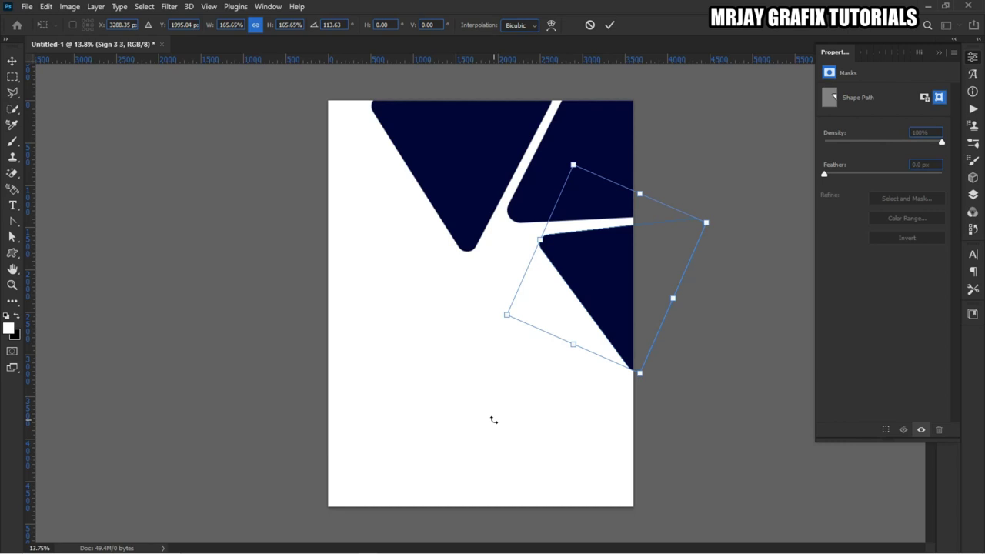
left_click(139, 217)
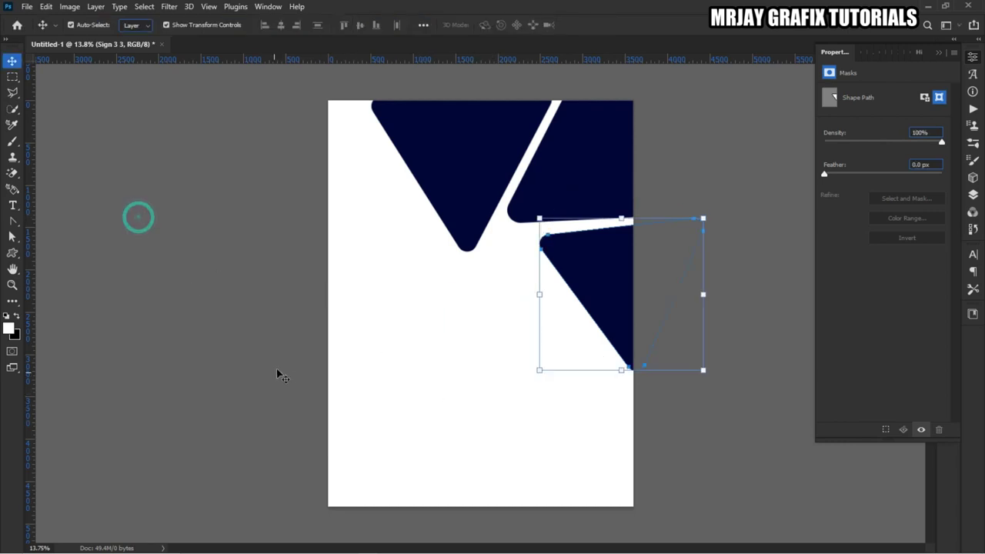
Raise the off-page right corner points of the upper-right triangle so that its lower edge slopes upward to the right
left_click(577, 191)
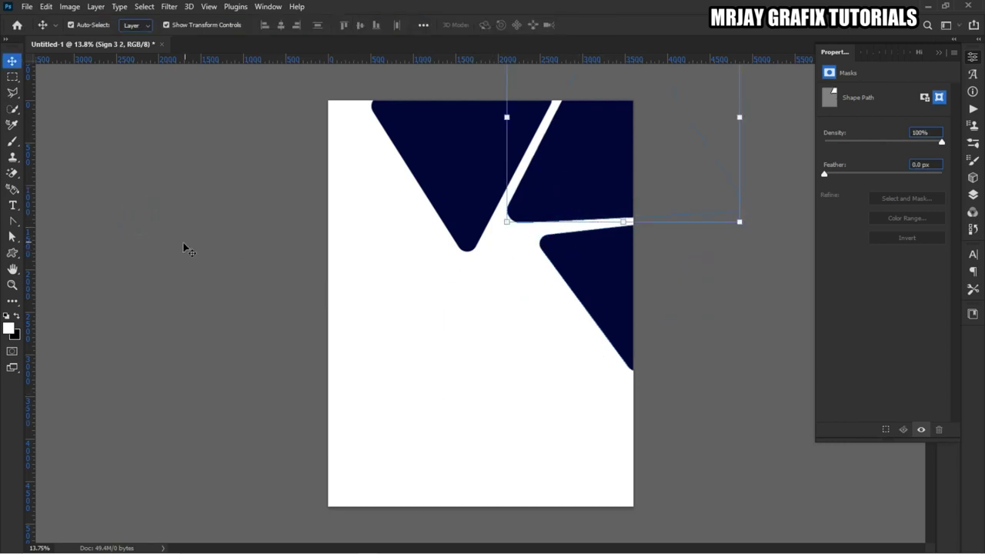
left_click(12, 221)
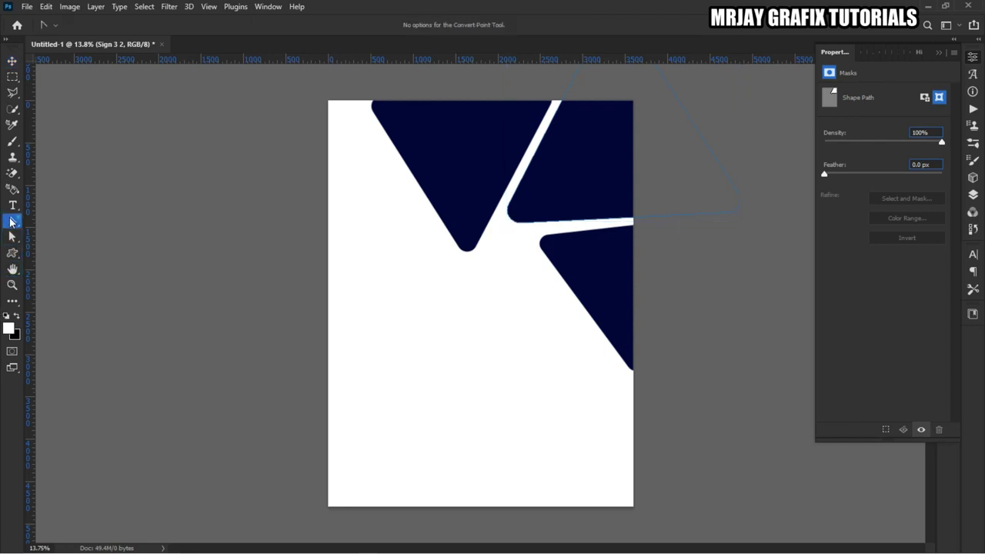
right_click(13, 221)
left_click(107, 287)
left_click_drag(745, 238, 674, 175)
key("shift+Up")
key("shift+Up")
key("shift+Up")
key("shift+Up")
key("shift+Up")
key("shift+Up")
key("shift+Up")
key("shift+Up")
key("shift+Up")
key("shift+Up")
key("shift+Up")
key("shift+Up")
key("shift+Up")
key("shift+Up")
key("shift+Up")
key("shift+Up")
key("shift+Up")
key("shift+Up")
key("shift+Up")
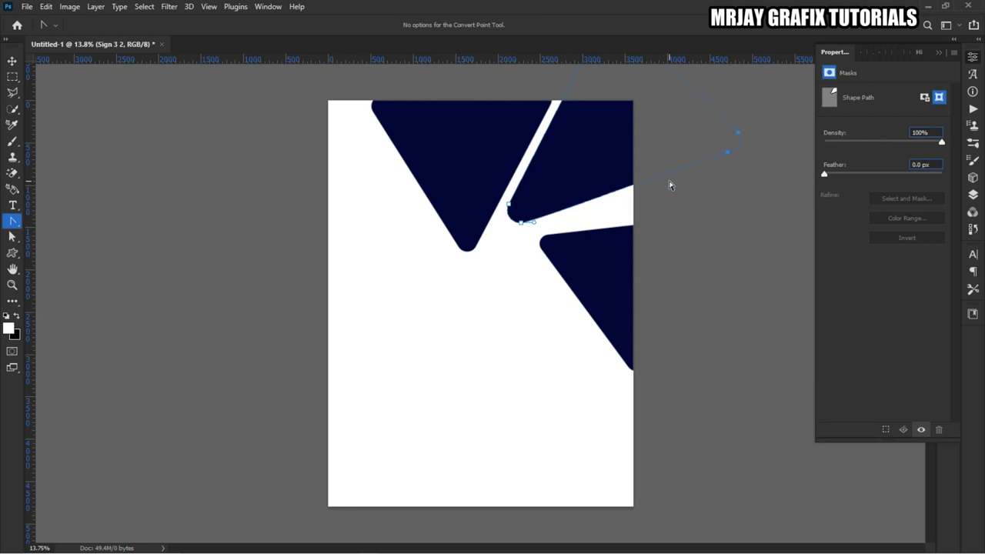
left_click(228, 146)
Raise the third triangle's off-page upper-right corner points until its upper edge runs roughly parallel to the shape above
scroll(588, 237, "up", 3)
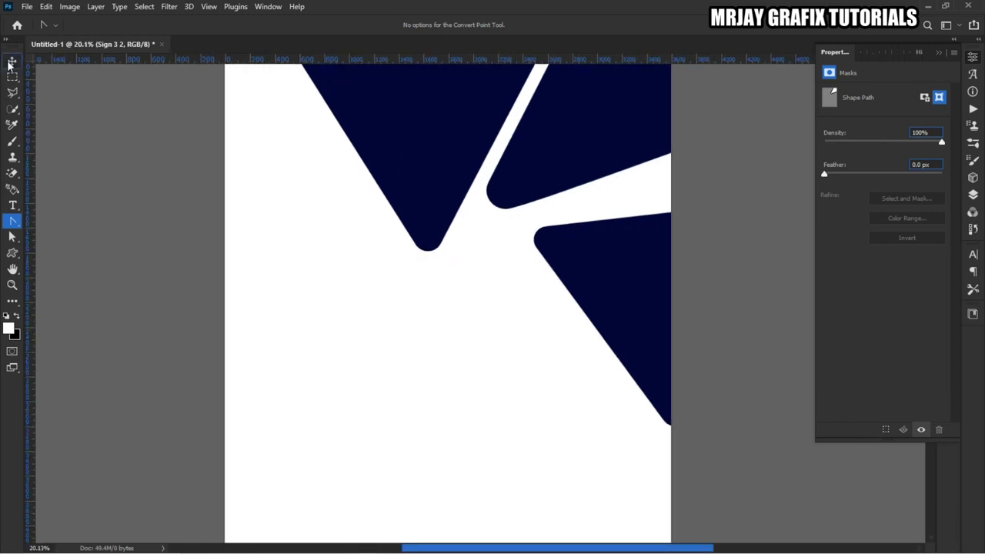
left_click(12, 61)
left_click(579, 234)
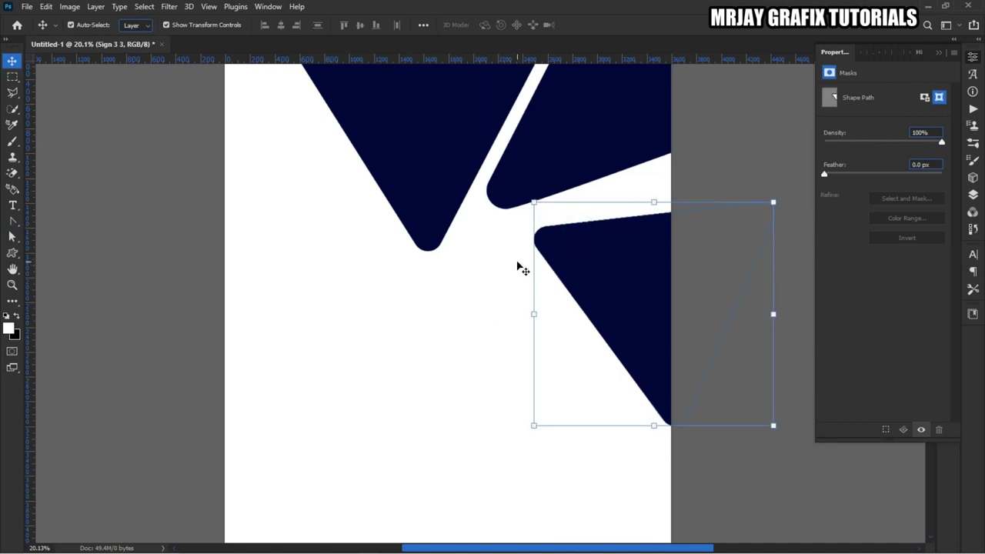
left_click(517, 266)
left_click(552, 263)
left_click(12, 222)
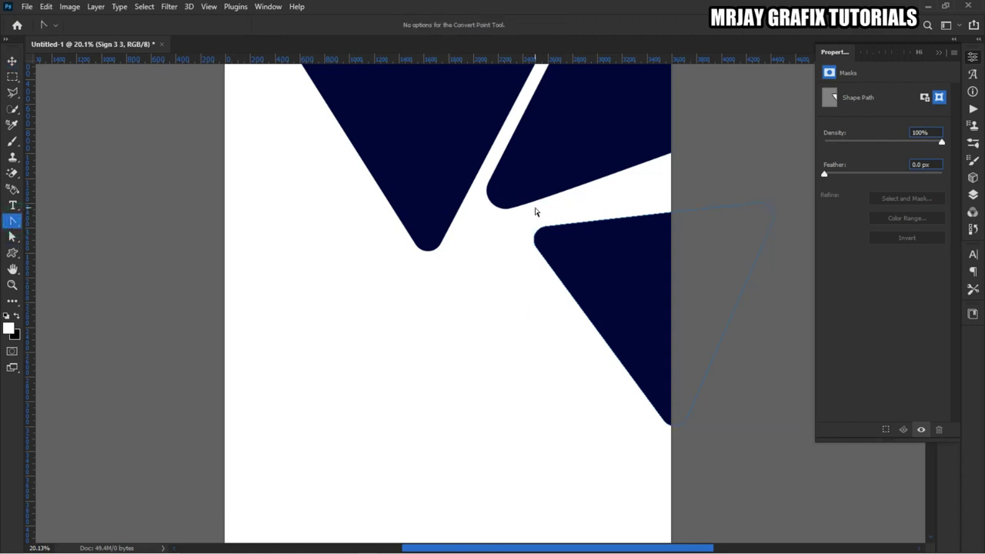
left_click_drag(629, 184, 795, 274)
key("shift+Up")
key("shift+Up")
key("shift+Up")
key("shift+Up")
key("shift+Up")
key("shift+Up")
key("shift+Up")
key("shift+Up")
key("shift+Up")
key("shift+Up")
key("shift+Up")
key("shift+Up")
key("shift+Up")
key("shift+Up")
key("shift+Up")
key("shift+Up")
key("shift+Up")
key("shift+Up")
key("shift+Up")
key("shift+Up")
key("shift+Up")
key("shift+Up")
key("shift+Up")
key("shift+Up")
key("shift+Up")
key("shift+Up")
key("shift+Up")
key("shift+Up")
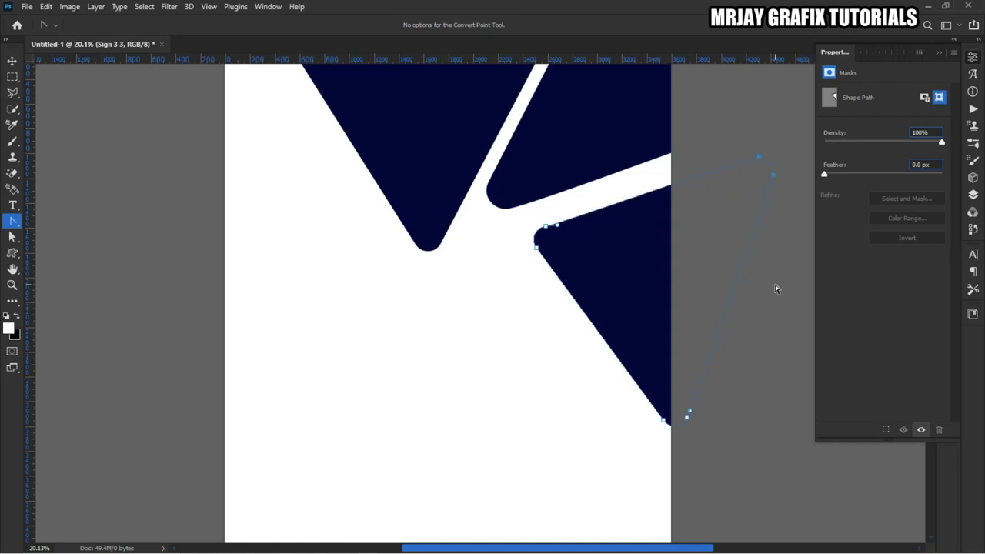
left_click(112, 168)
Move the third triangle up toward the upper-right shape, enlarge it proportionally, and reposition it slightly lower and further left
left_click(13, 60)
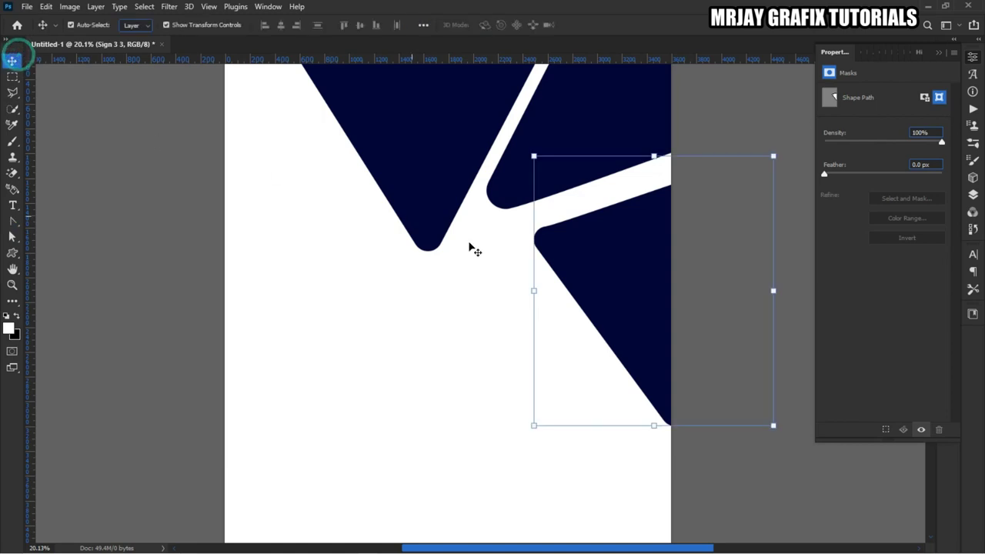
left_click_drag(633, 270, 629, 256)
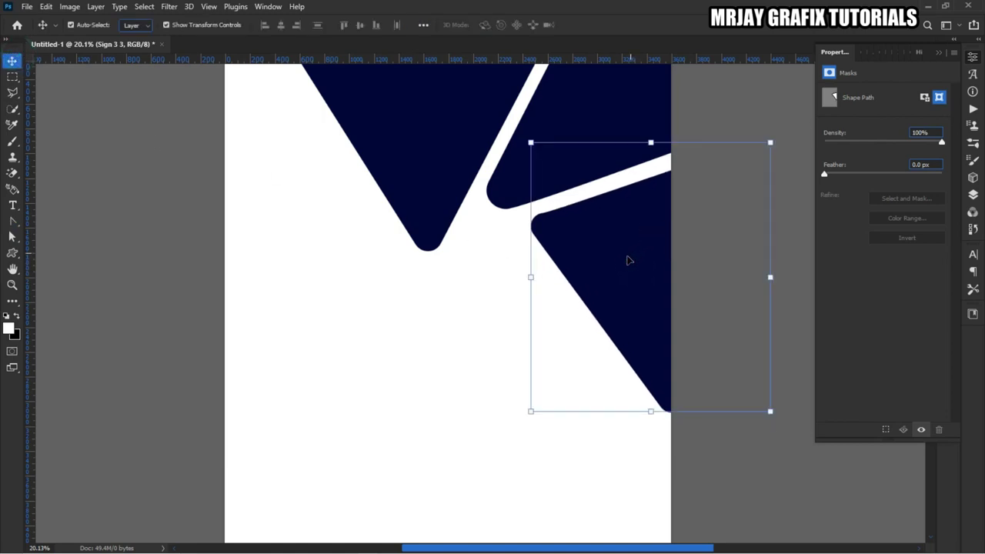
left_click_drag(532, 281, 505, 302)
left_click_drag(565, 251, 563, 275)
Shift the upper-right triangle slightly down and left to narrow its gaps with the top and third triangles
left_click(120, 167)
left_click(515, 193)
left_click(490, 210)
left_click_drag(490, 210, 442, 261)
left_click(283, 316)
Raise the third triangle's bottom corner points and shift them right beyond the page edge, giving its lower edge a shallow downward slope
left_click(567, 318)
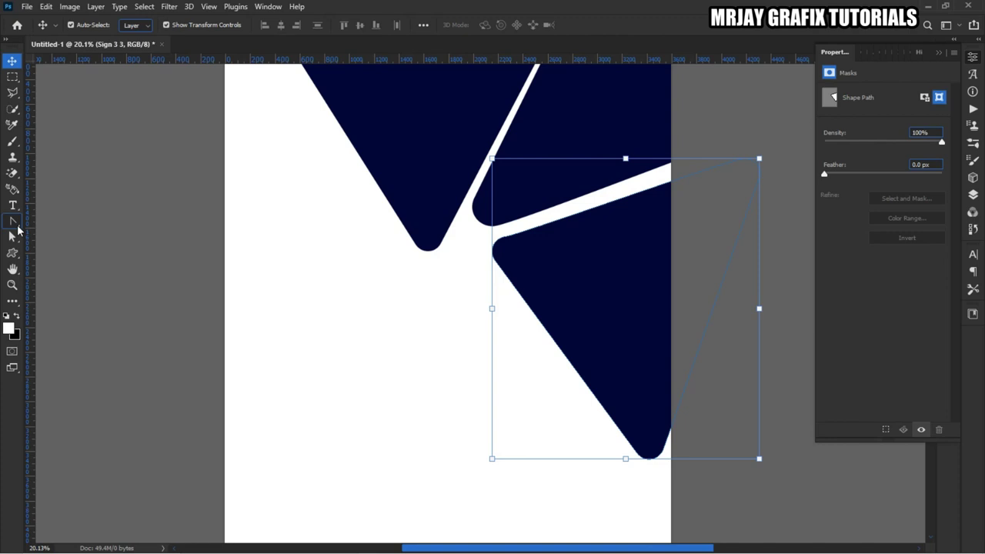
left_click(13, 221)
left_click_drag(727, 510, 537, 390)
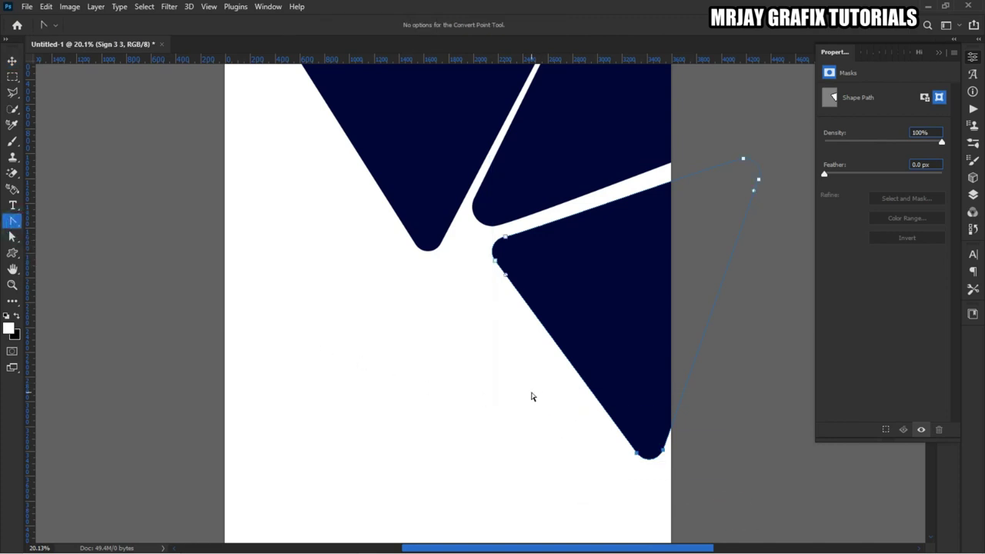
key("shift+Up")
key("shift+Up")
key("shift+Up")
key("shift+Up")
key("shift+Up")
key("shift+Up")
key("shift+Up")
key("shift+Up")
key("shift+Up")
key("shift+Up")
key("shift+Up")
key("shift+Up")
key("shift+Up")
key("shift+Up")
key("shift+Up")
key("shift+Up")
key("shift+Up")
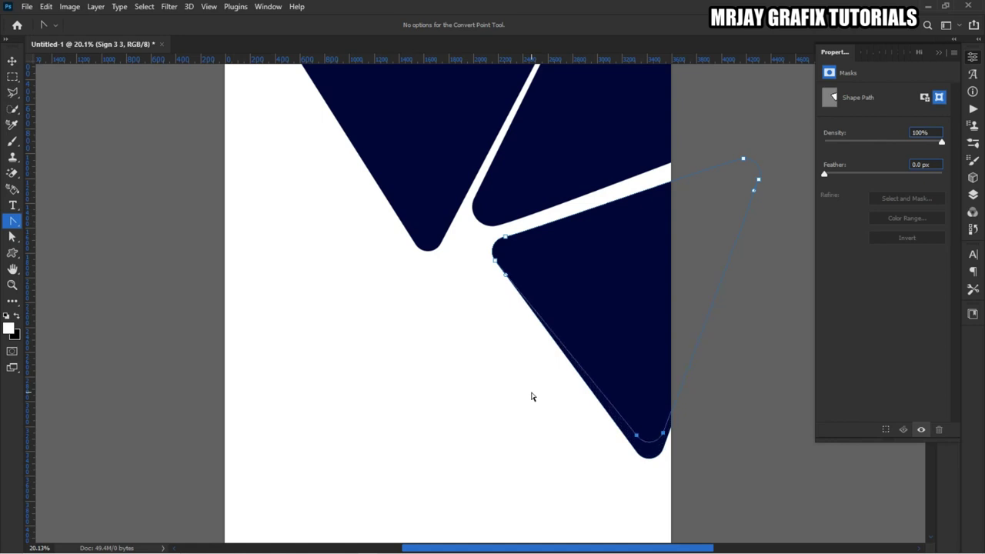
key("shift+Up")
key("shift+Up")
key("shift+Up")
key("shift+Up")
key("shift+Up")
key("shift+Up")
key("shift+Up")
key("shift+Up")
key("shift+Up")
key("shift+Up")
key("shift+Up")
key("shift+Up")
key("shift+Up")
key("shift+Up")
key("shift+Up")
key("shift+Up")
key("shift+Up")
key("shift+Up")
key("shift+Up")
key("shift+Up")
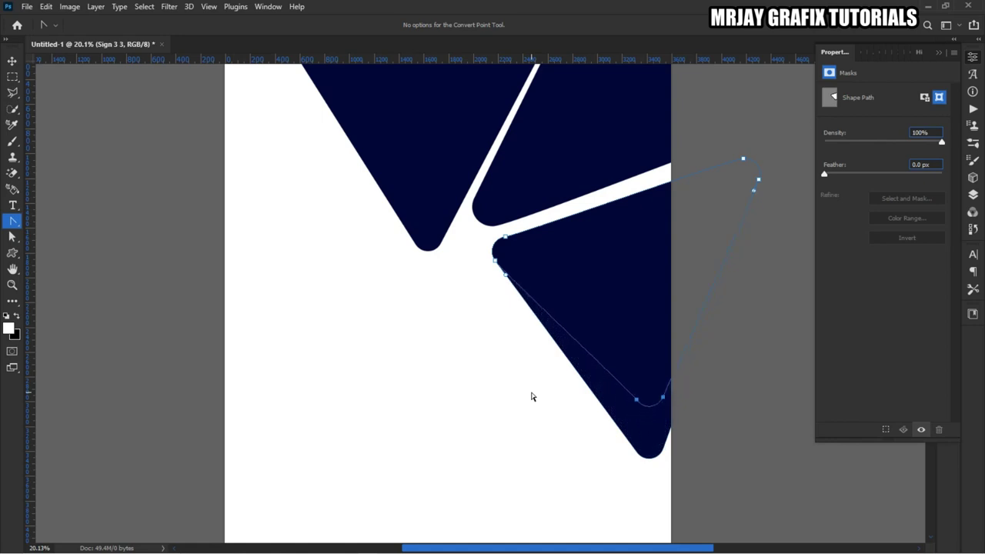
key("shift+Right")
key("shift+Right")
key("shift+Right")
key("shift+Right")
key("shift+Right")
key("shift+Right")
key("shift+Right")
key("shift+Right")
key("shift+Right")
key("shift+Right")
key("shift+Right")
key("shift+Right")
key("shift+Right")
key("shift+Right")
key("shift+Right")
key("shift+Right")
key("shift+Right")
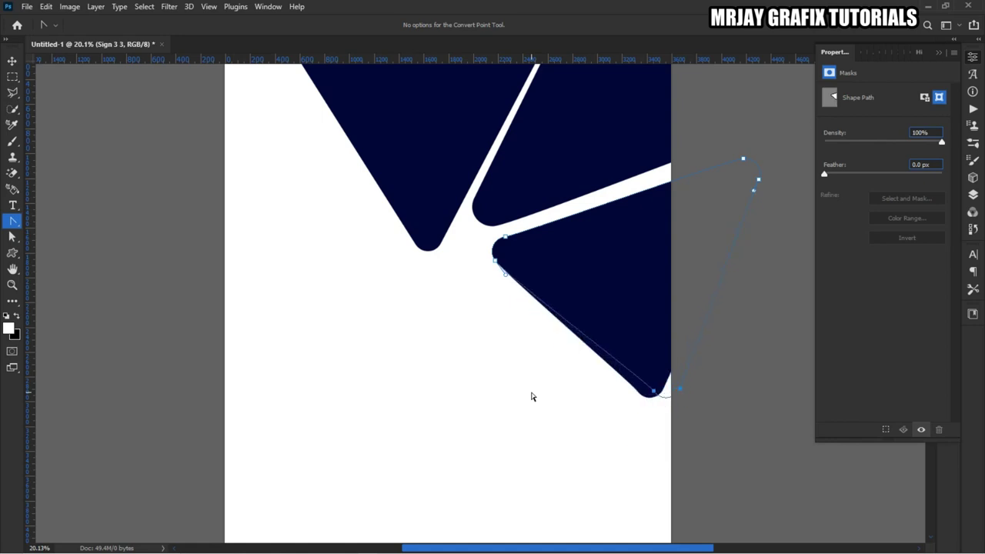
key("shift+Right")
key("shift+Right")
key("shift+Right")
key("shift+Right")
key("shift+Up")
key("shift+Up")
key("shift+Up")
key("shift+Up")
key("shift+Up")
key("shift+Up")
key("shift+Up")
key("shift+Up")
key("shift+Up")
key("shift+Up")
key("shift+Up")
key("shift+Up")
key("shift+Up")
key("shift+Up")
key("shift+Up")
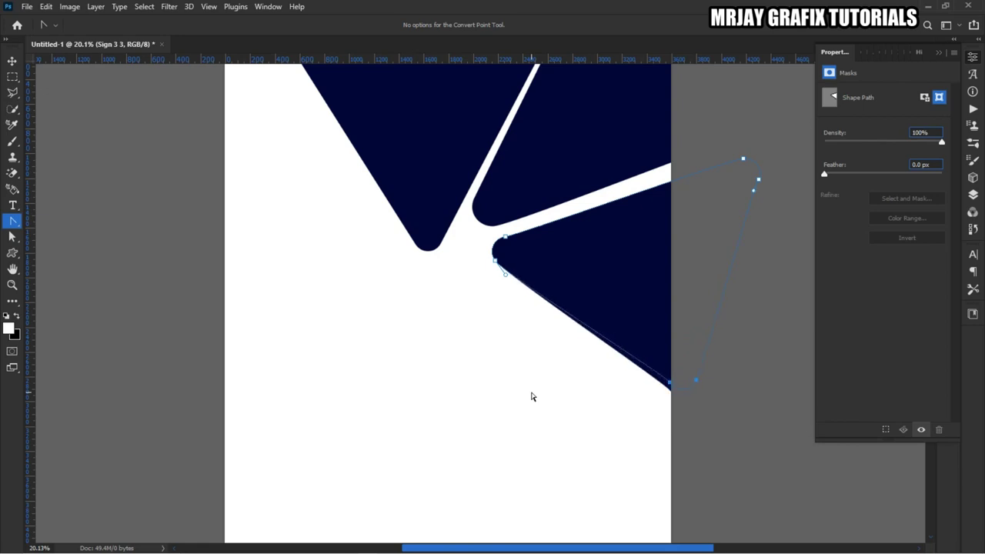
key("shift+Up")
key("shift+Up")
key("shift+Up")
key("shift+Up")
key("shift+Up")
key("shift+Up")
key("shift+Up")
key("shift+Up")
key("shift+Up")
key("shift+Up")
key("shift+Up")
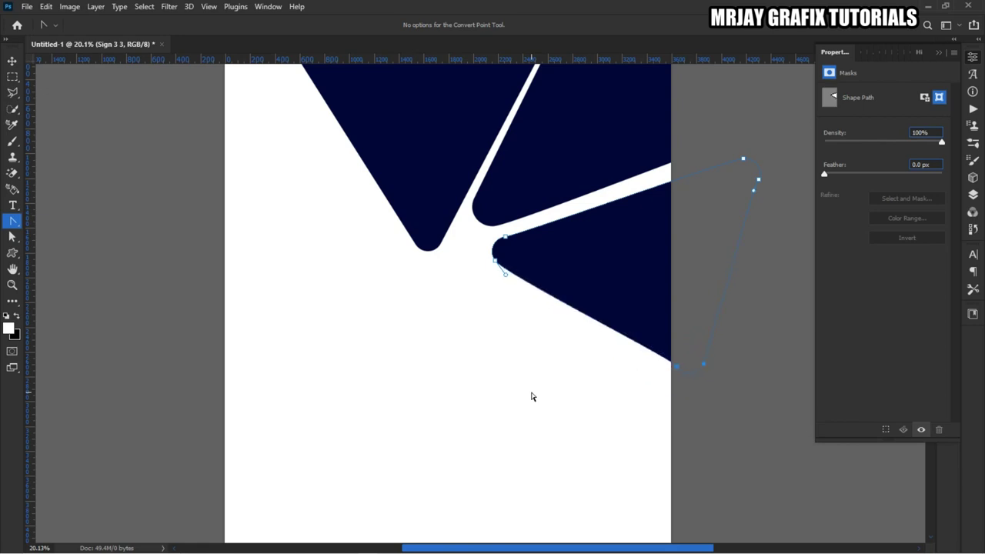
key("shift+Right")
key("shift+Right")
key("shift+Right")
key("shift+Right")
key("shift+Up")
key("shift+Up")
key("shift+Up")
key("shift+Up")
key("shift+Up")
key("shift+Up")
key("shift+Up")
key("shift+Up")
key("shift+Up")
key("shift+Up")
key("shift+Right")
key("shift+Right")
key("shift+Right")
key("shift+Right")
key("shift+Right")
key("shift+Up")
key("shift+Up")
key("shift+Up")
key("shift+Up")
key("shift+Up")
key("shift+Up")
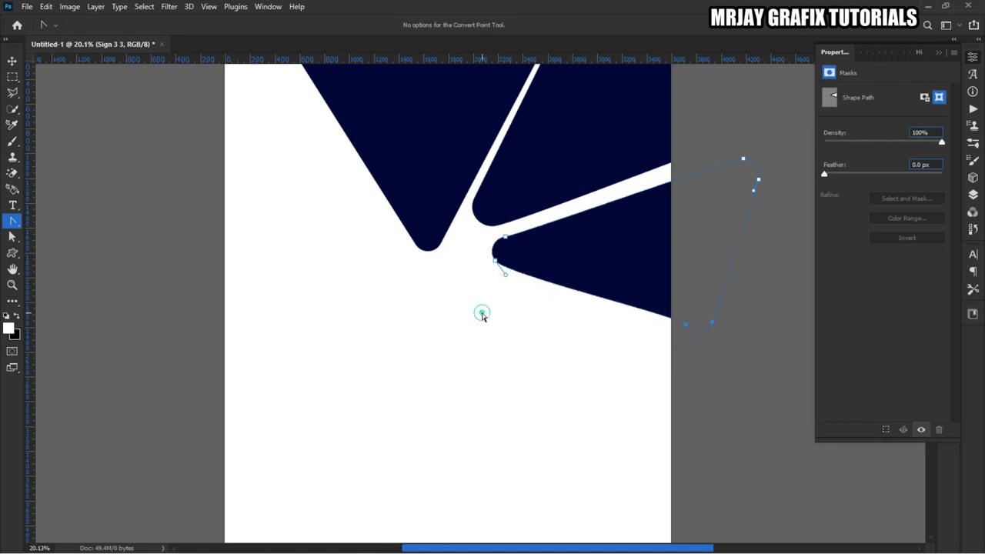
Adjust the curve handles at the third triangle's left tip to give it a fuller, rounder end
scroll(544, 303, "up", 5)
scroll(477, 228, "up", 2)
left_click_drag(427, 227, 506, 285)
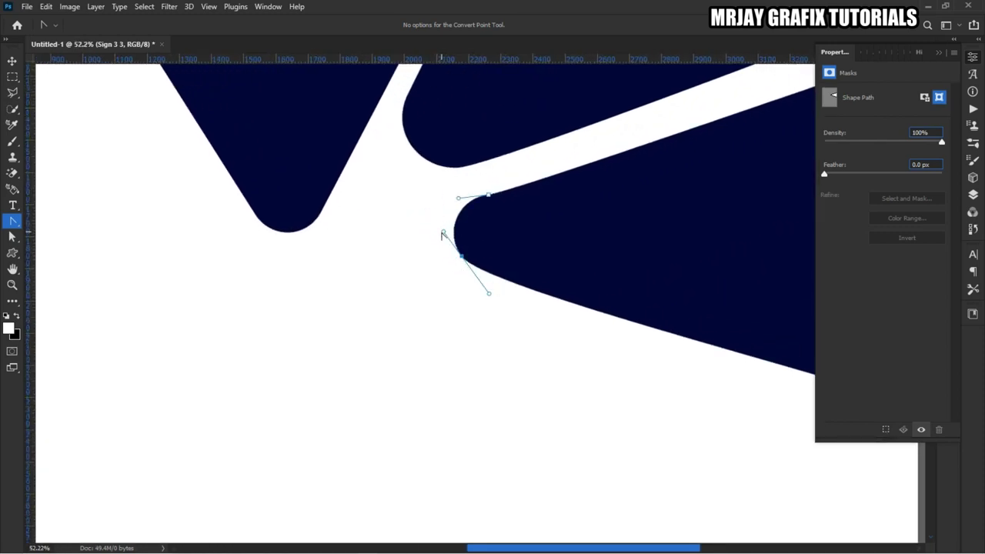
left_click(443, 231)
left_click_drag(442, 244, 418, 293)
left_click(418, 290)
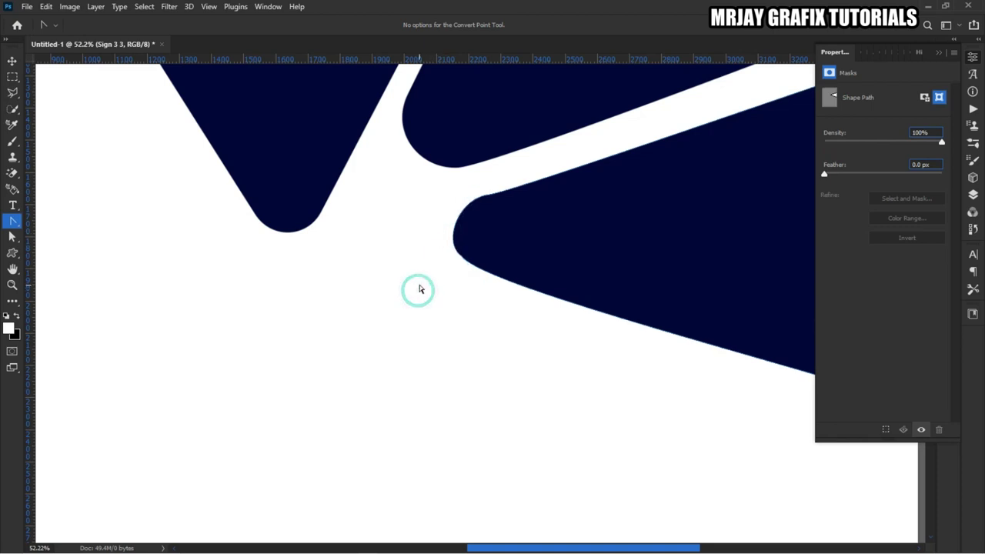
left_click(438, 243)
mouse_move(441, 246)
left_mouse_down()
mouse_move(440, 258)
mouse_move(442, 244)
left_mouse_up()
left_click(430, 291)
scroll(453, 319, "down", 5)
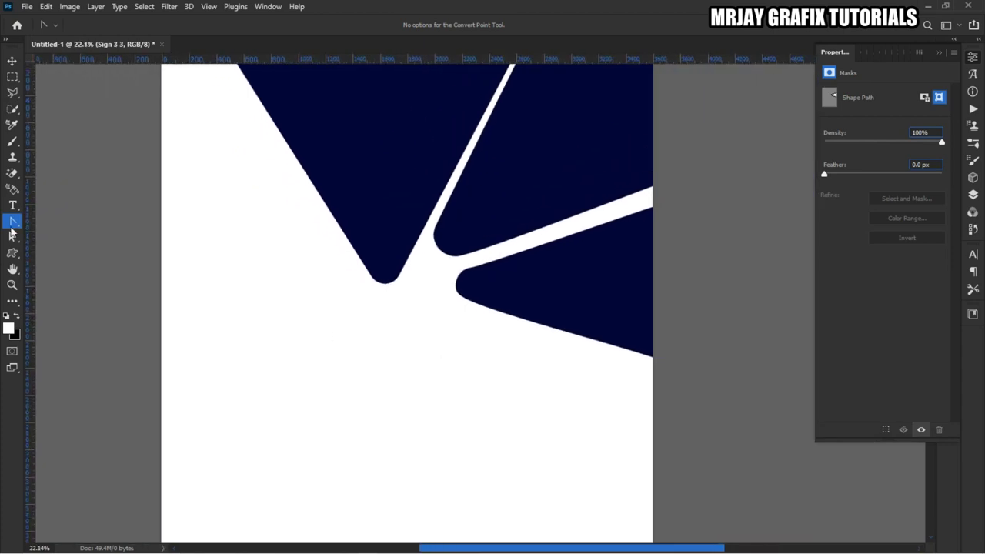
Draw a dark navy circle about 289 px wide with the Ellipse tool where the triangles' tips converge
left_click(12, 252)
key("shift+u")
key("shift+u")
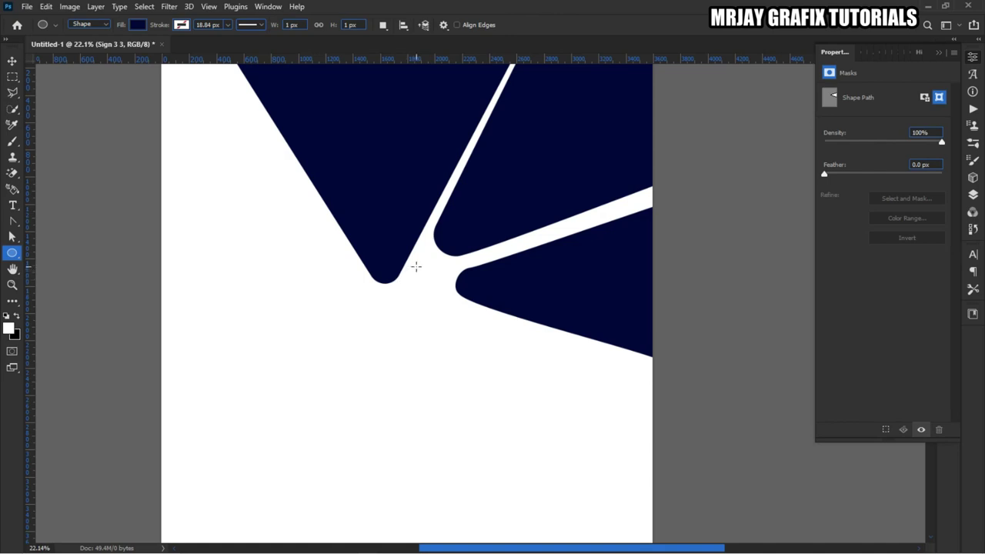
left_click_drag(415, 259, 455, 415)
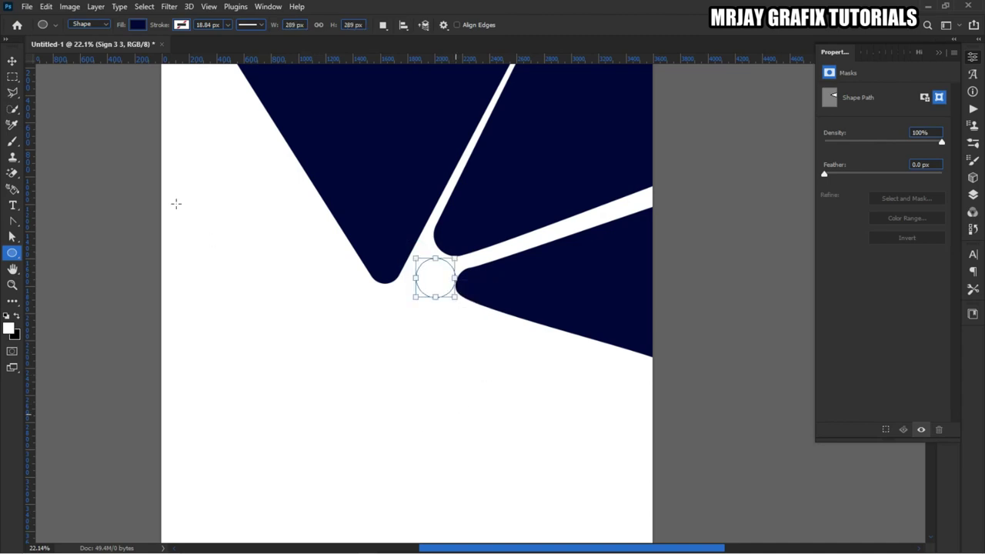
Move the small circle slightly up and left so it sits in the space between the three triangle tips
left_click(11, 60)
left_click(435, 291)
left_click_drag(435, 291, 421, 275)
key("Return")
left_click(180, 335)
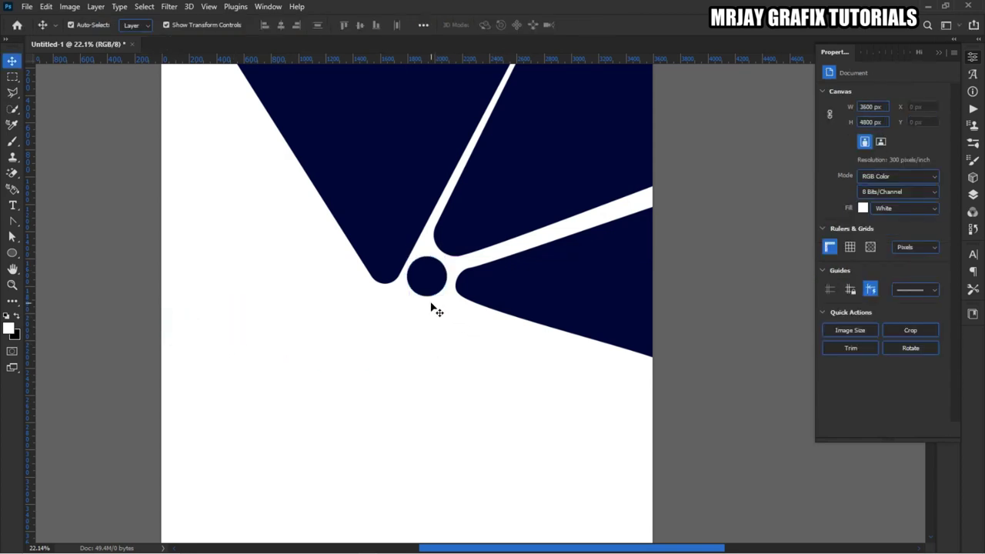
scroll(429, 204, "up", 1)
scroll(442, 229, "down", 2)
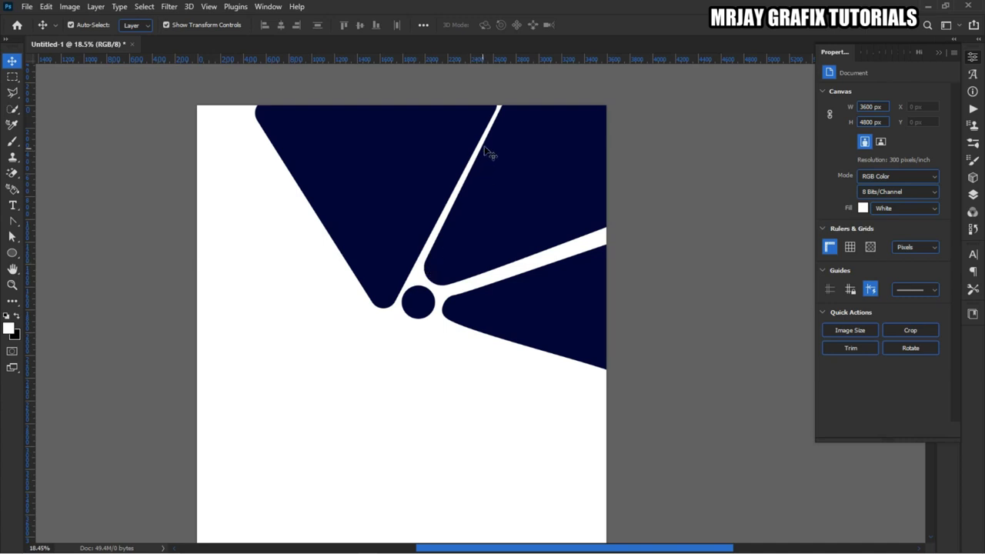
Nudge the upper-right triangle slightly up and left, and move the third triangle up to narrow the gap between them
left_click(467, 248)
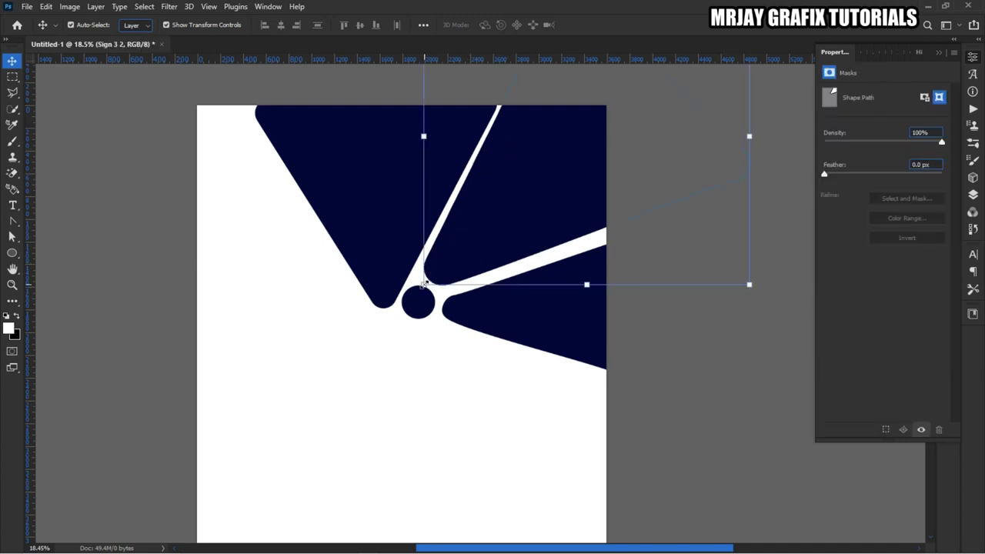
key("ctrl+t")
left_click_drag(413, 294, 402, 308)
key("Return")
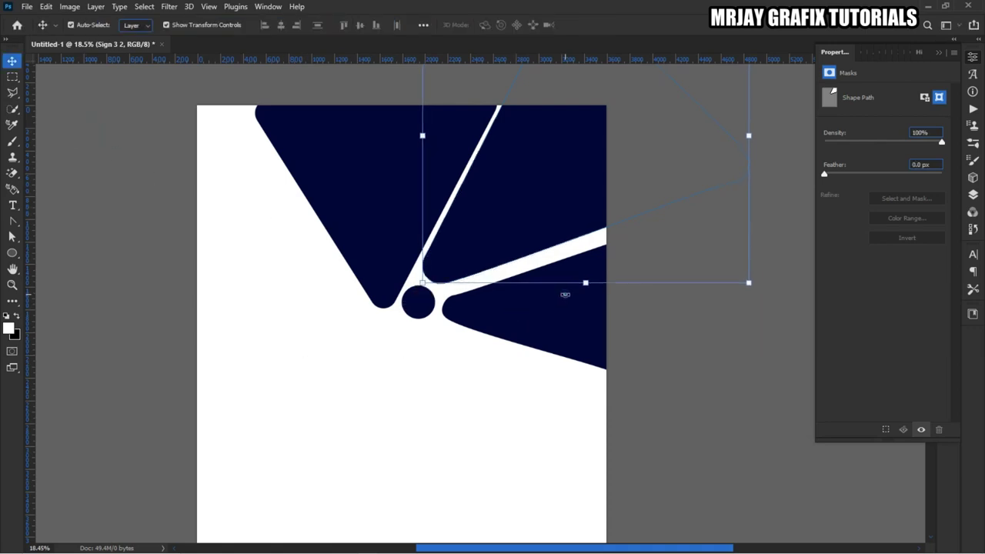
key("ctrl+t")
key("Return")
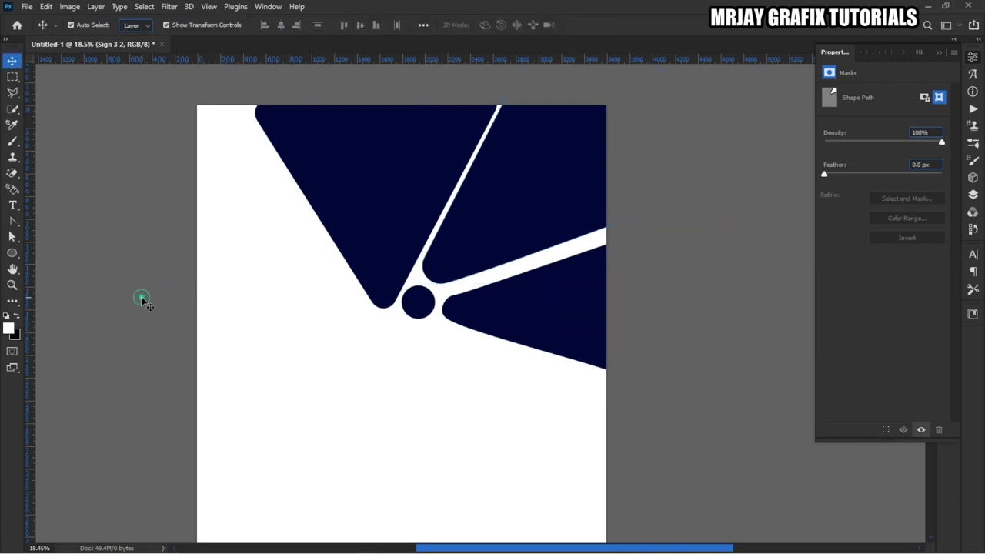
left_click_drag(559, 321, 554, 313)
left_click(242, 321)
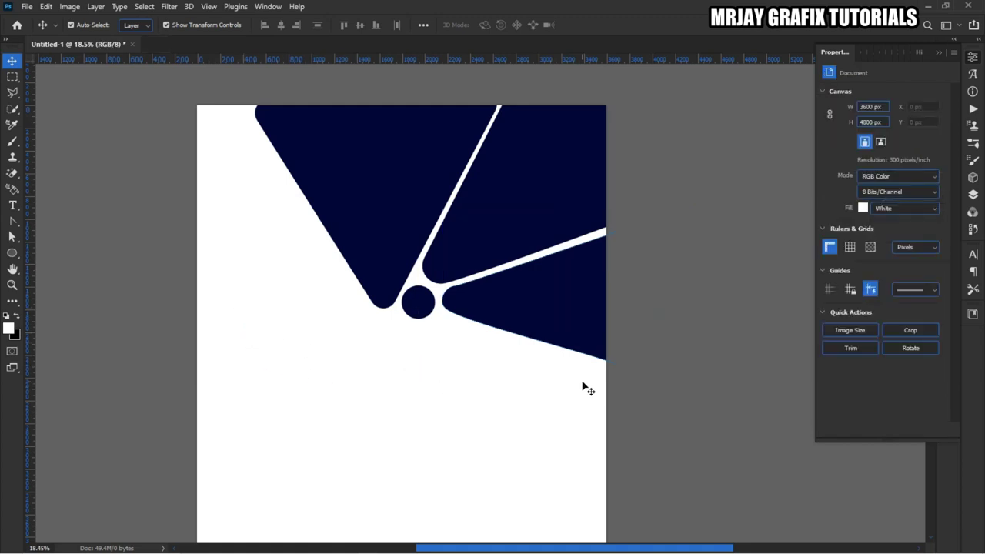
Select the three triangles and the circle together and group their layers
left_click_drag(651, 439, 488, 308)
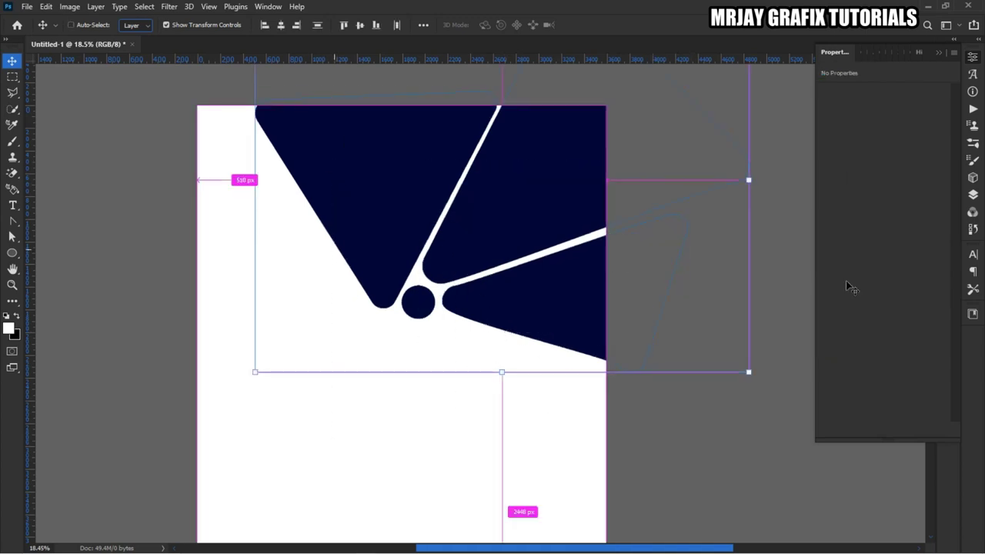
left_click(973, 195)
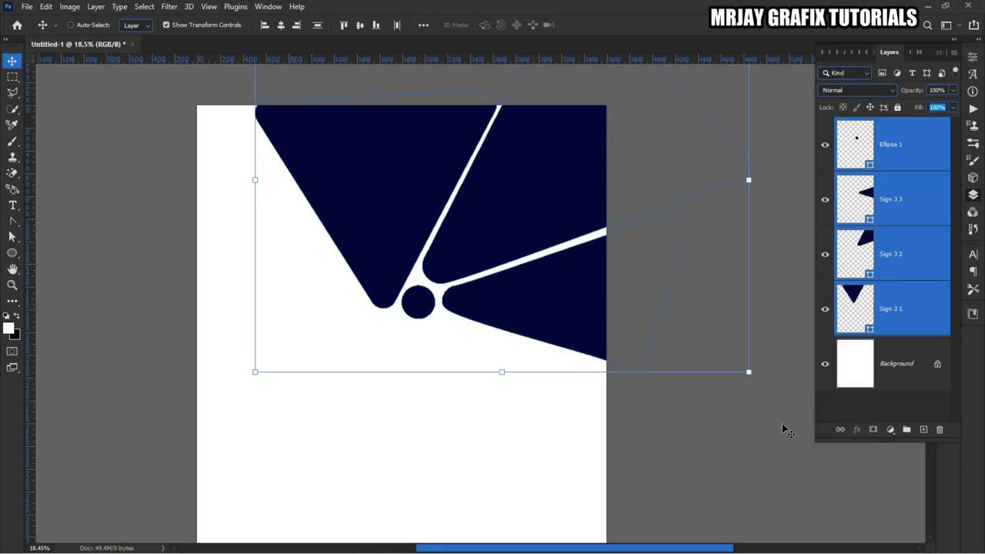
key("ctrl+g")
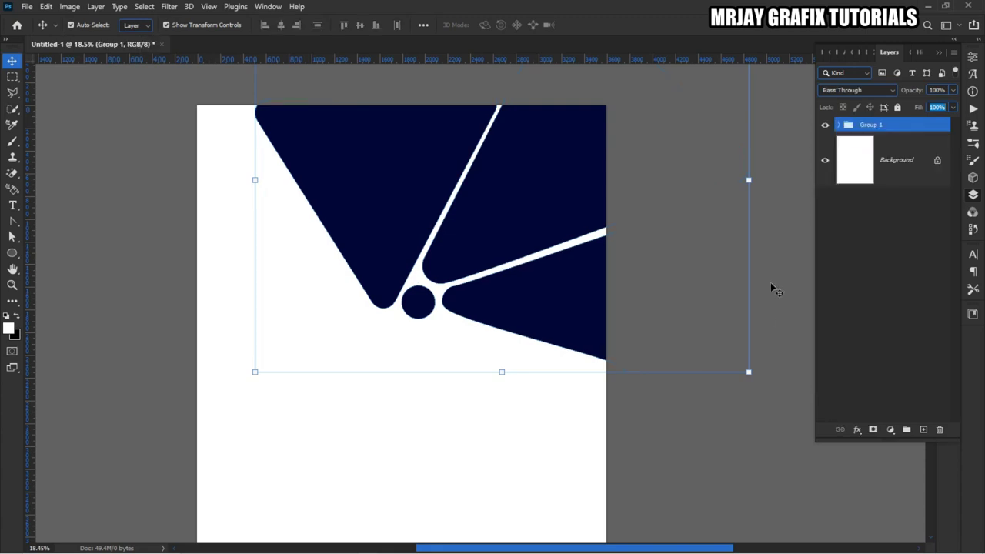
left_click(857, 203)
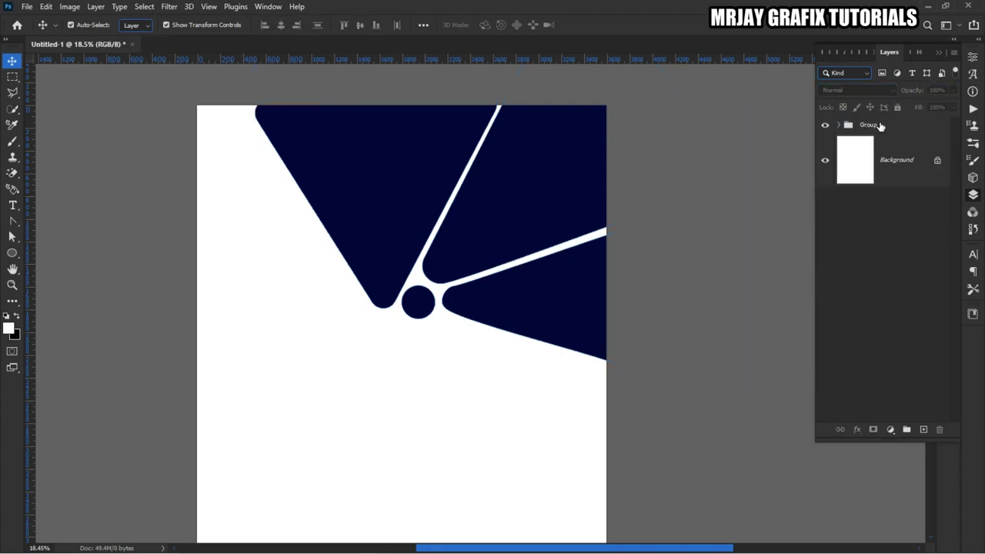
left_click(877, 125)
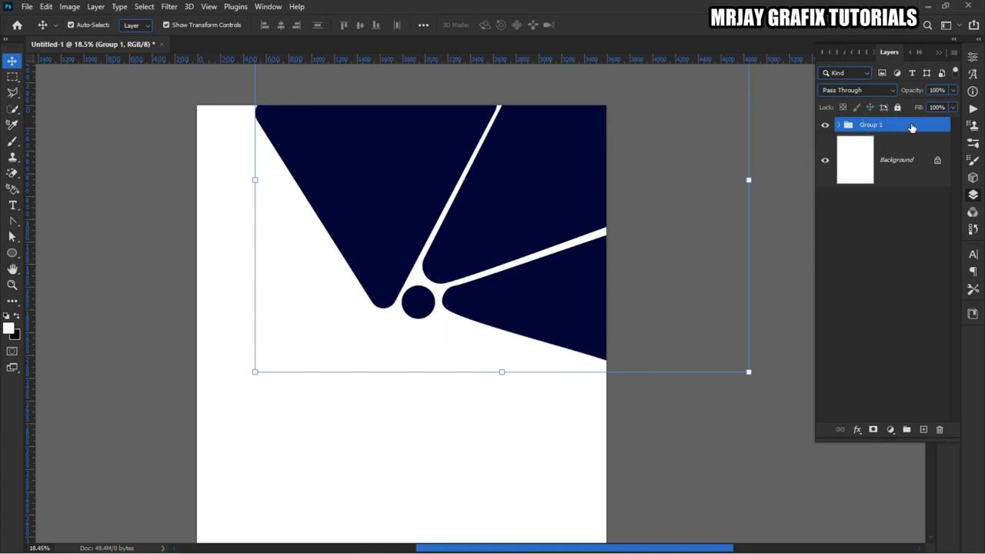
left_click_drag(916, 127, 924, 429)
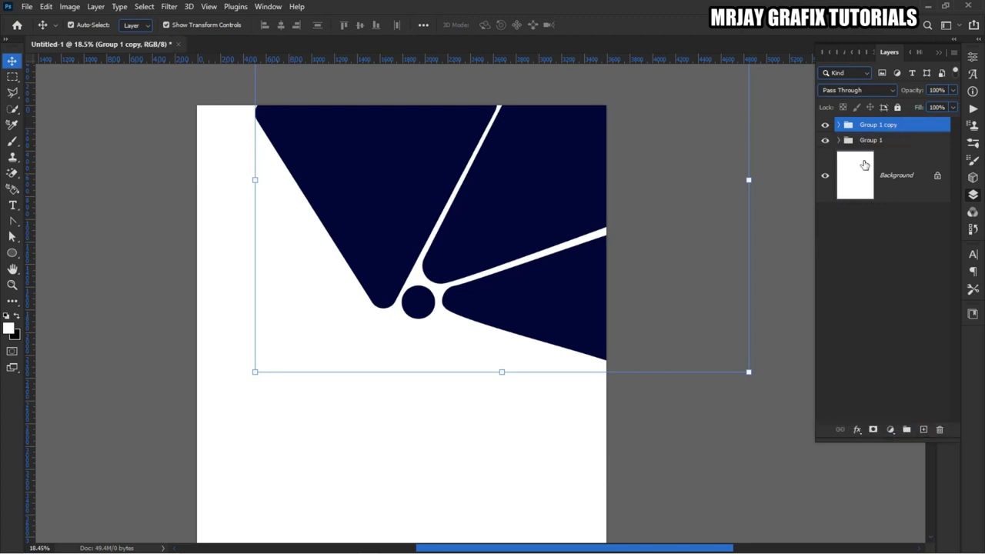
key("ctrl+z")
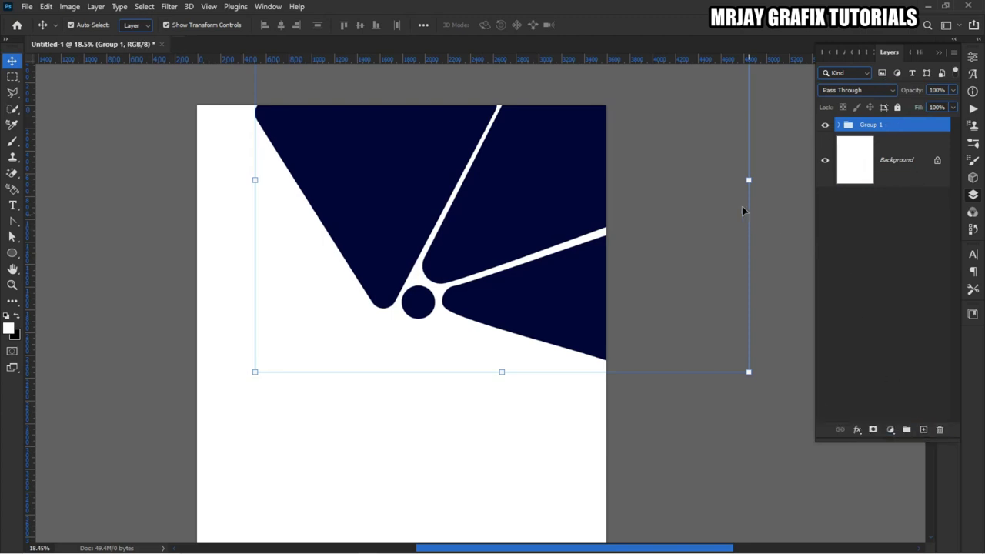
Duplicate the shapes group and hide the copy as a backup
left_click(699, 142)
left_click(893, 125)
left_click_drag(914, 126, 925, 430)
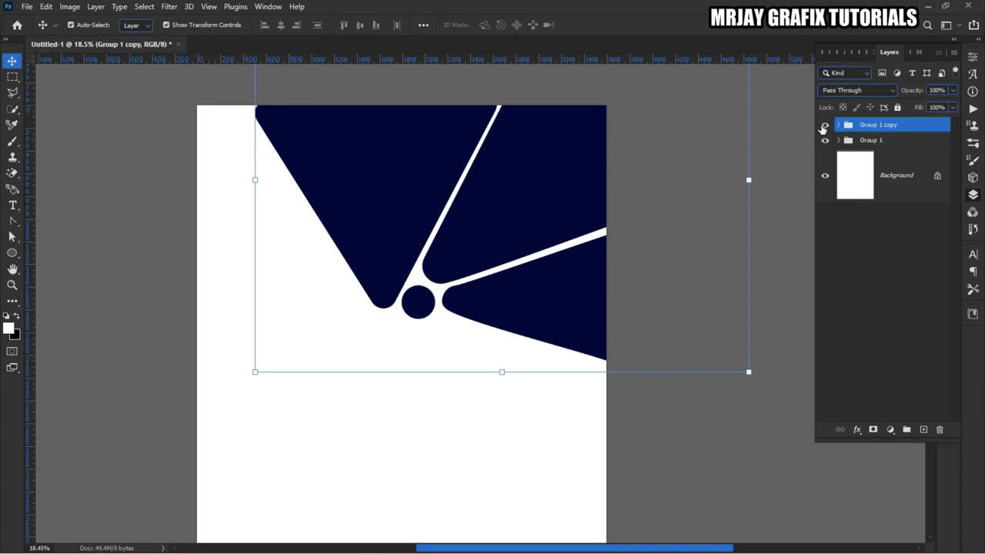
left_click(824, 125)
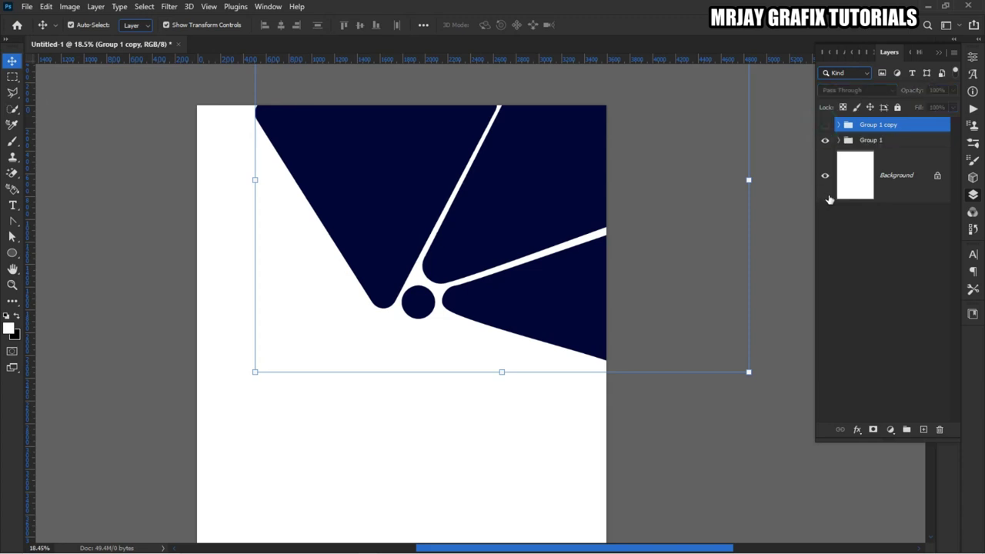
Merge the original Group 1 into a single layer and check it by toggling its visibility
left_click(872, 143)
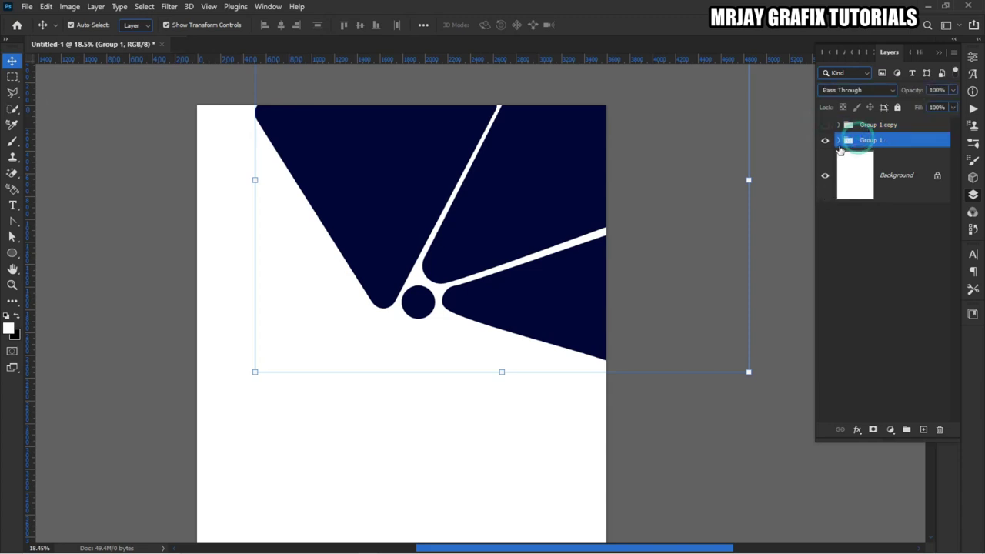
right_click(893, 143)
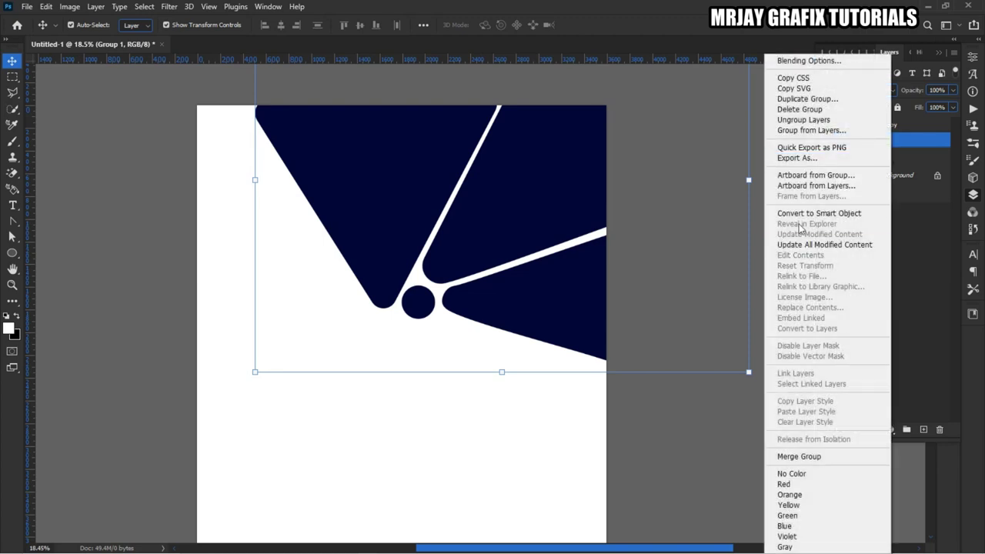
right_click(906, 157)
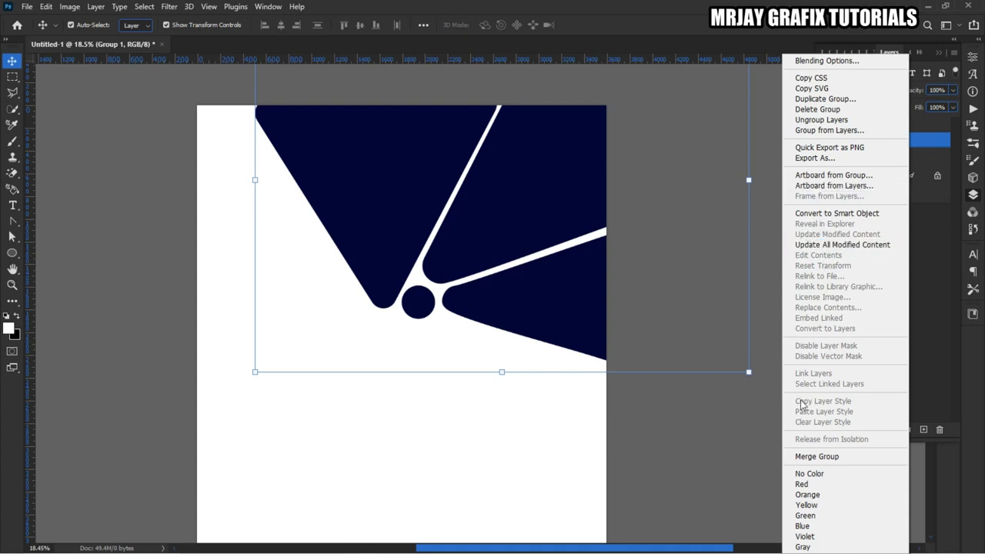
left_click(822, 458)
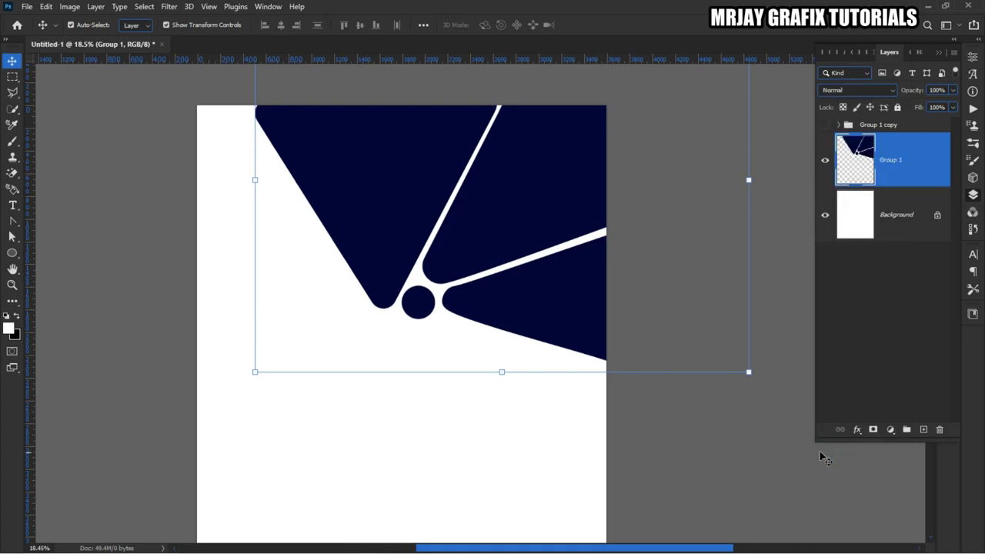
left_click(778, 291)
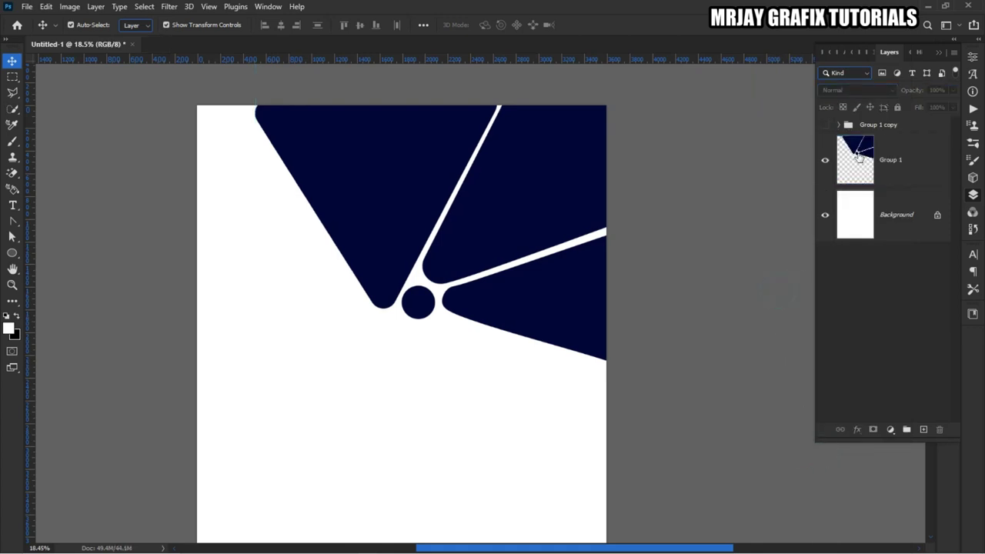
left_click(870, 162)
left_click(825, 161)
left_click(824, 161)
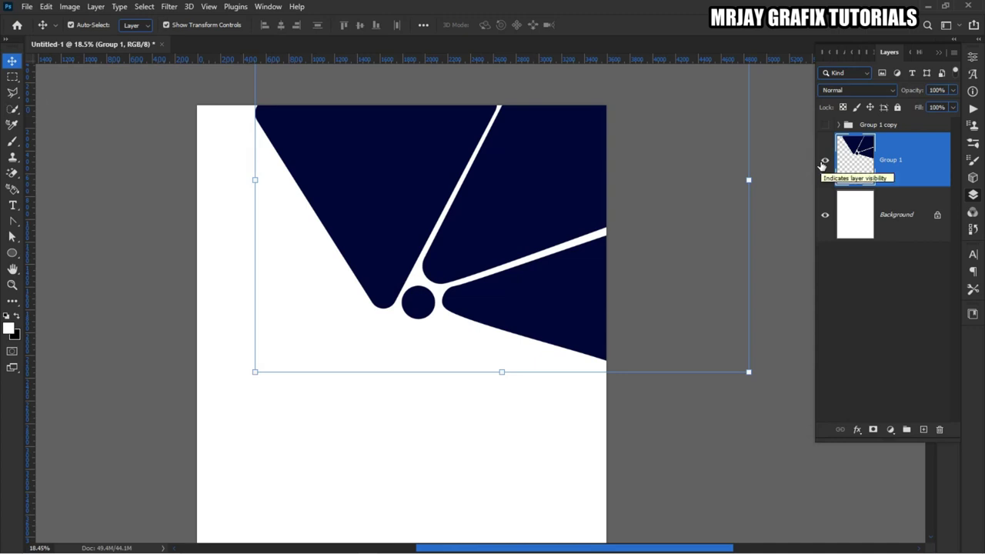
left_click(118, 106)
Open both crowd photos from the DESIGN RESOURCE folder in Pictures
left_click(27, 7)
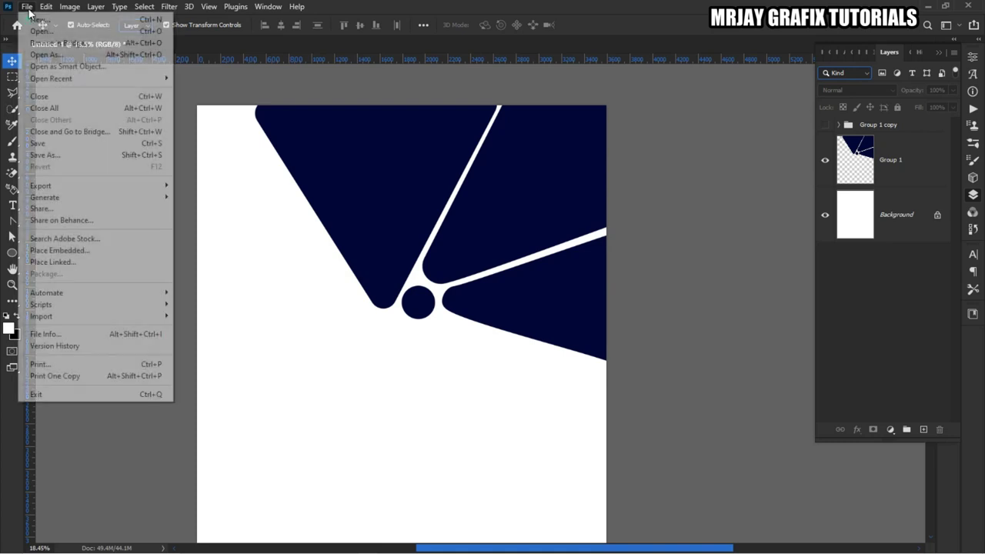
left_click(41, 31)
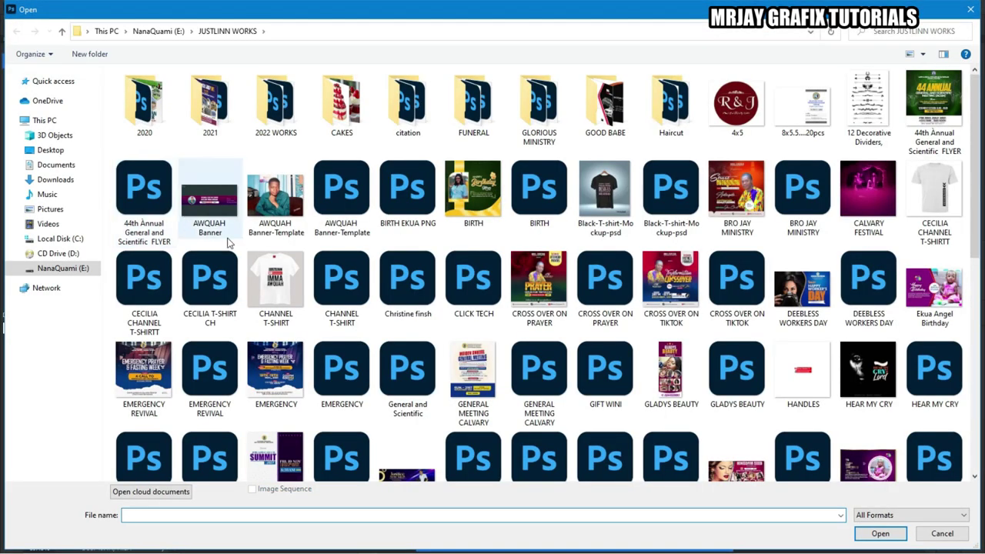
left_click(51, 209)
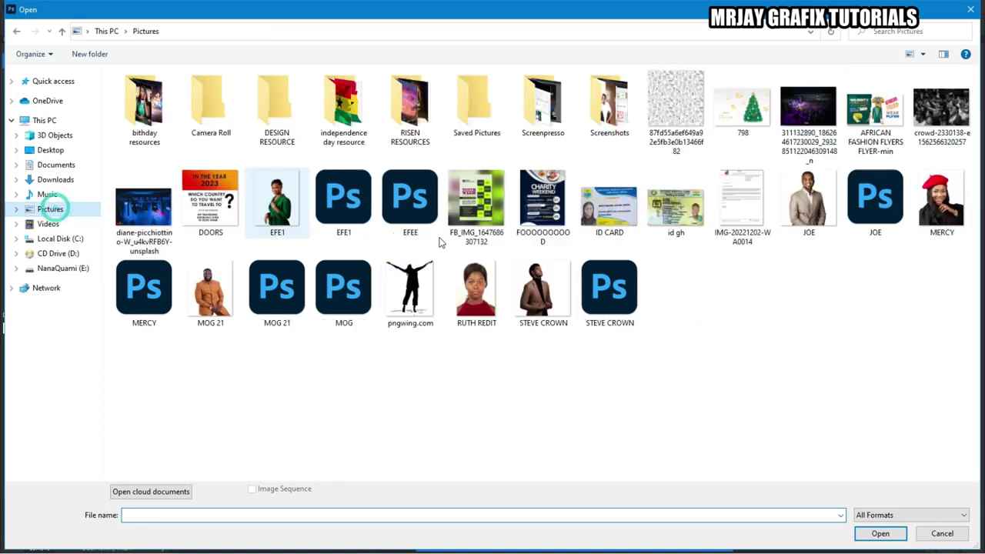
double_click(253, 147)
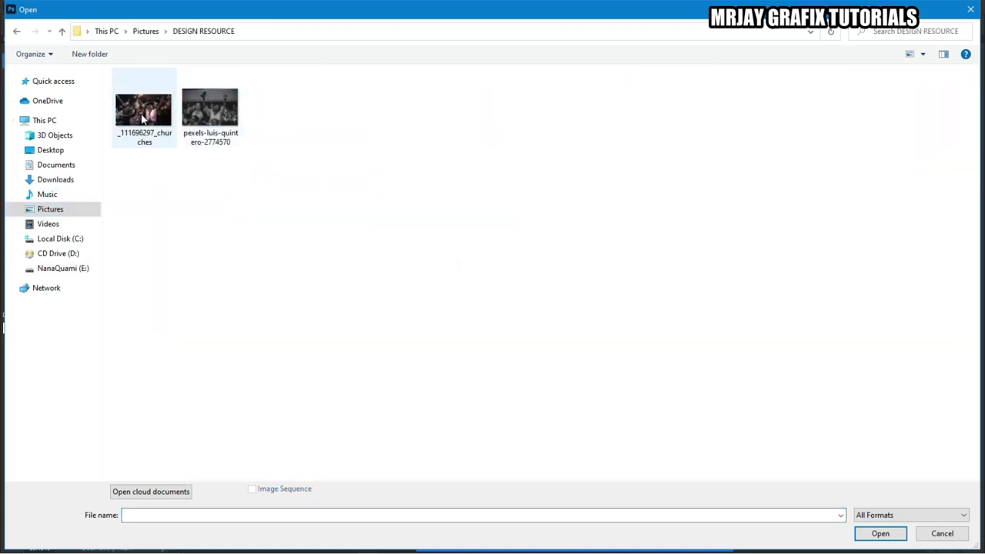
left_click_drag(213, 158, 151, 116)
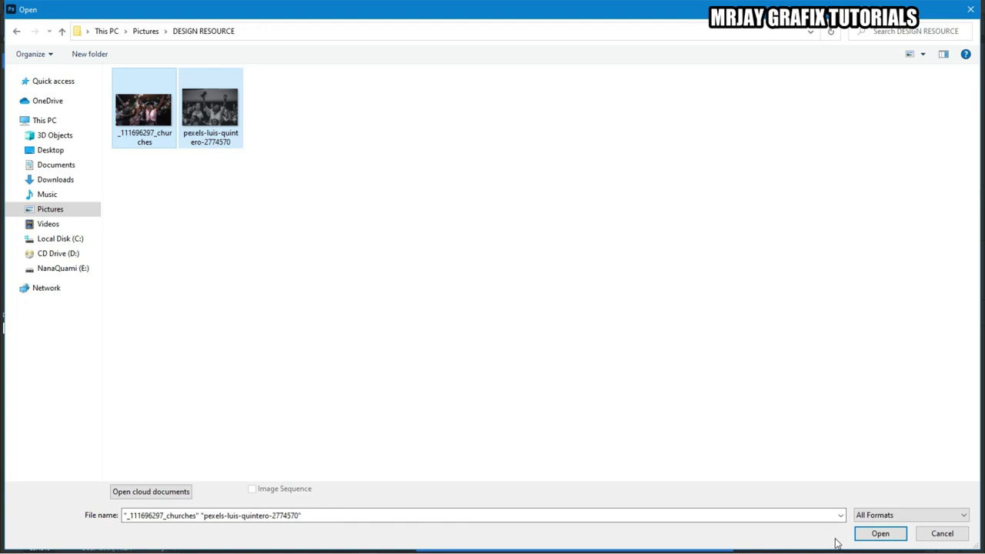
left_click(880, 533)
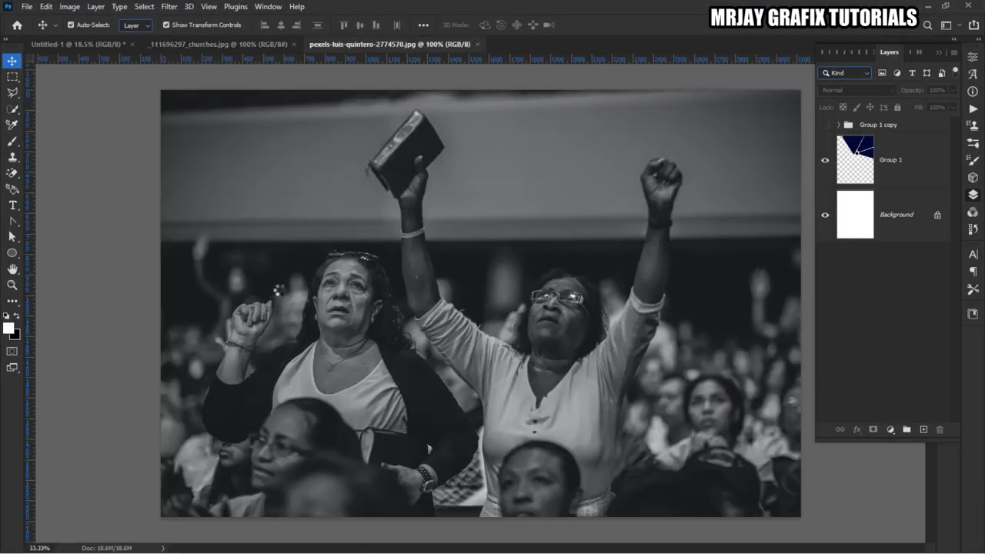
Copy the _111696297_churches.jpg photo into the Untitled-1 design, placing it over the navy shapes near the circle
left_click(249, 44)
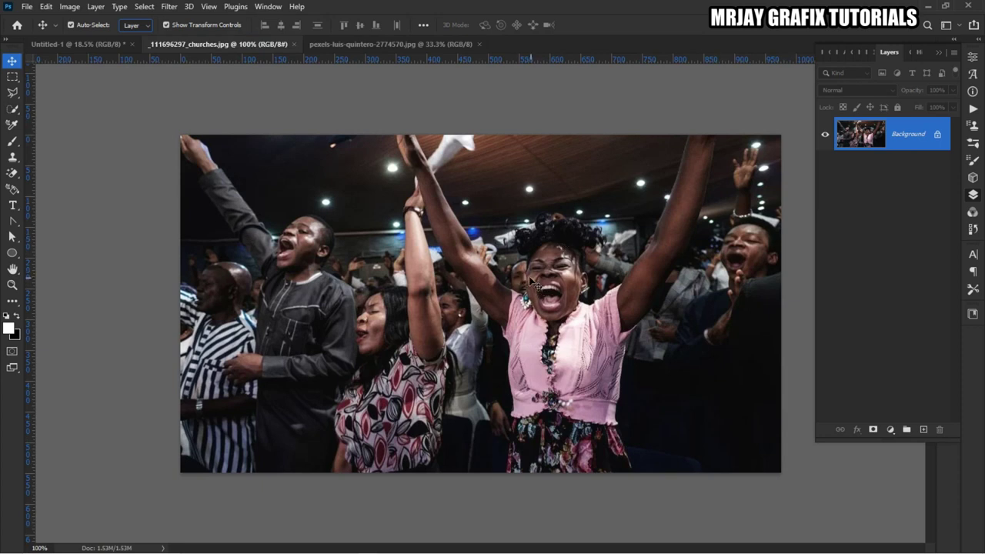
left_click_drag(531, 283, 423, 212)
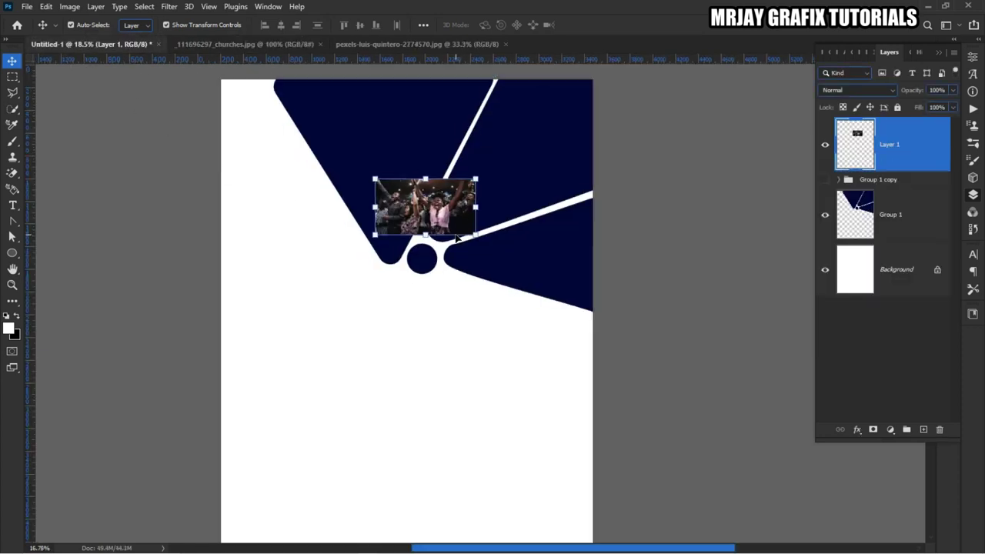
scroll(456, 239, "down", 3)
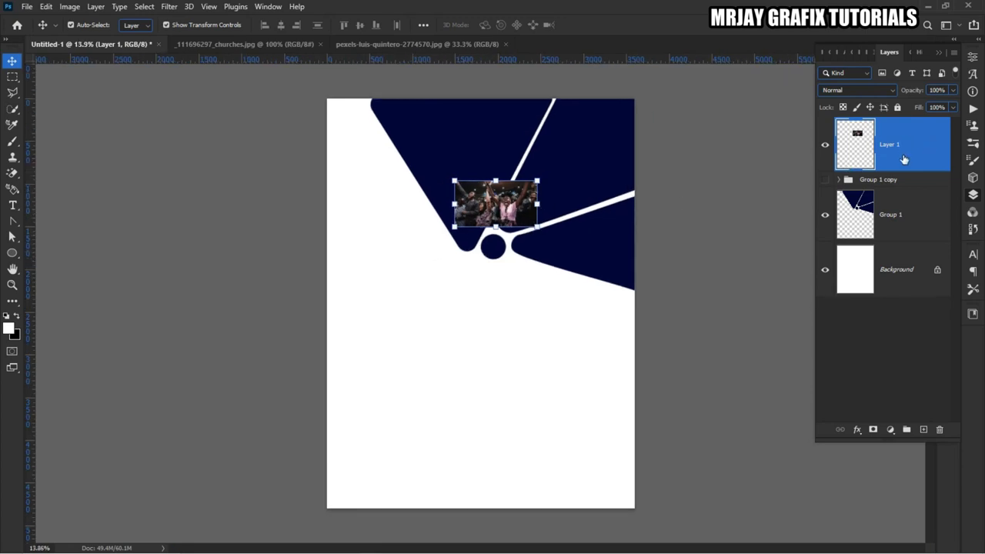
Place Layer 1 directly above Group 1 and clip it to the merged navy shapes
left_click_drag(903, 144, 904, 194)
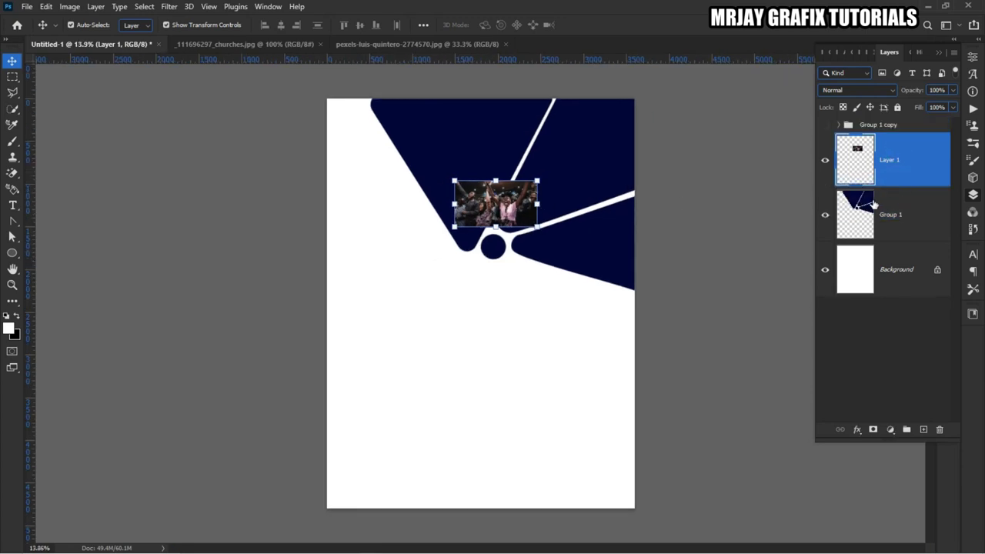
right_click(924, 175)
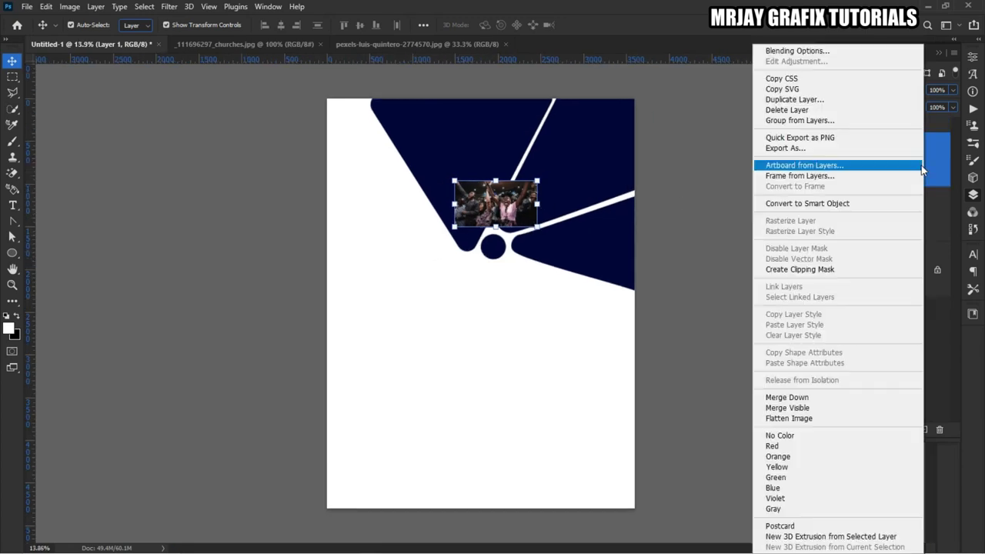
left_click(808, 271)
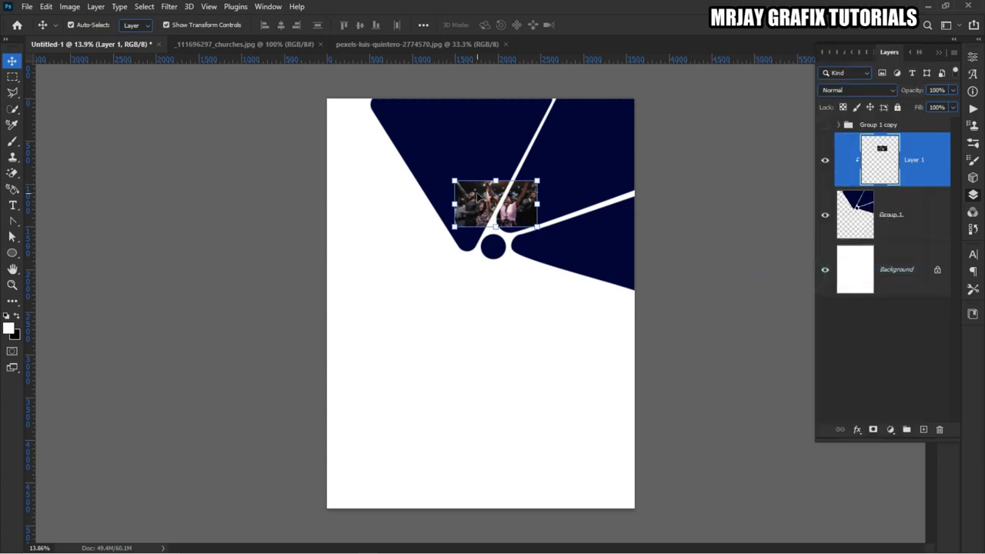
Enlarge the clipped churches photo to about 505% and shift it so the crowd fills all the shapes
left_click_drag(497, 181, 496, 66)
left_click_drag(495, 226, 497, 302)
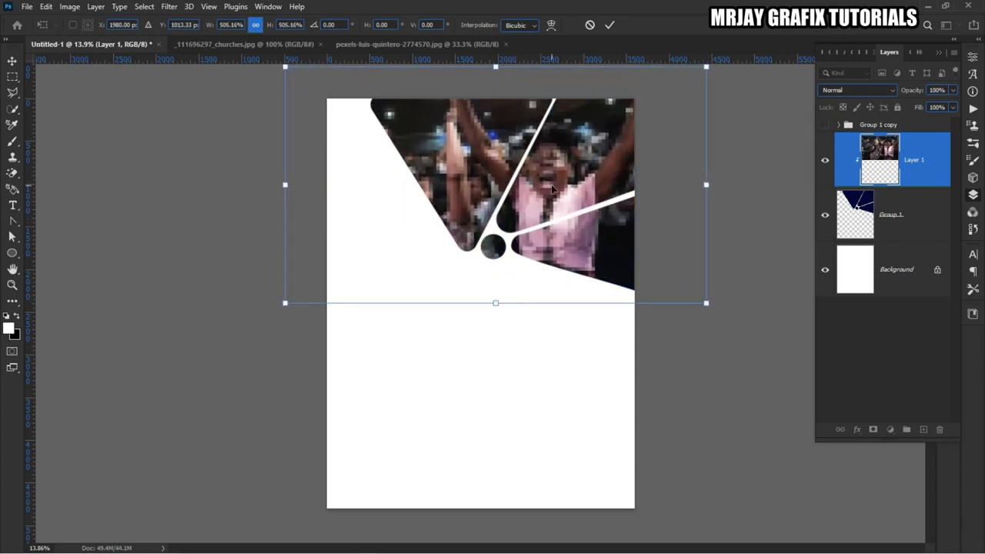
left_click(609, 25)
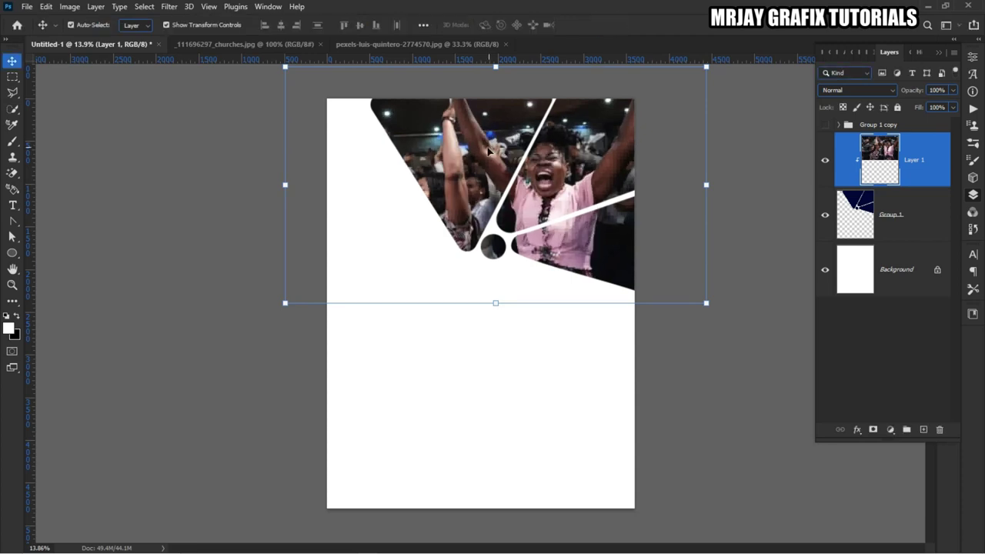
mouse_move(484, 170)
left_mouse_down()
mouse_move(493, 180)
mouse_move(502, 165)
left_mouse_up()
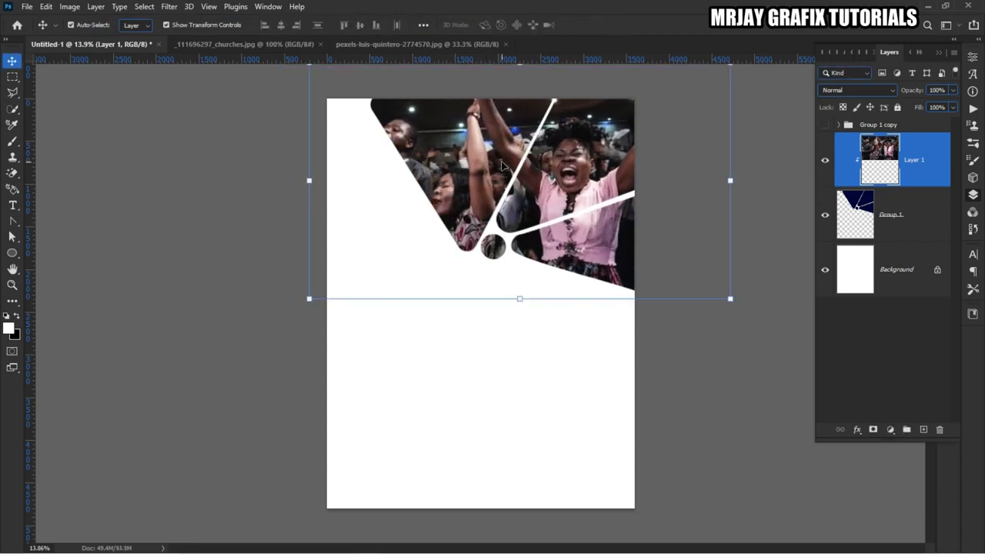
left_click(402, 213)
scroll(500, 164, "up", 2)
scroll(501, 164, "down", 2)
scroll(539, 83, "up", 3)
scroll(539, 83, "up", 1)
scroll(539, 83, "down", 1)
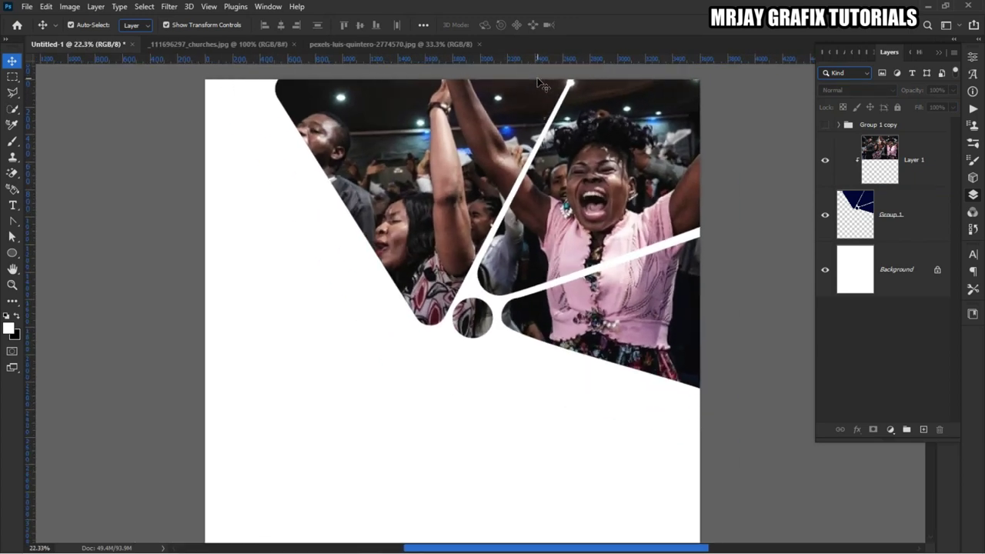
Copy the pexels-luis-quintero-2774570.jpg photo into Untitled-1 and clip it to Group 1 beneath Layer 1
left_click(586, 224)
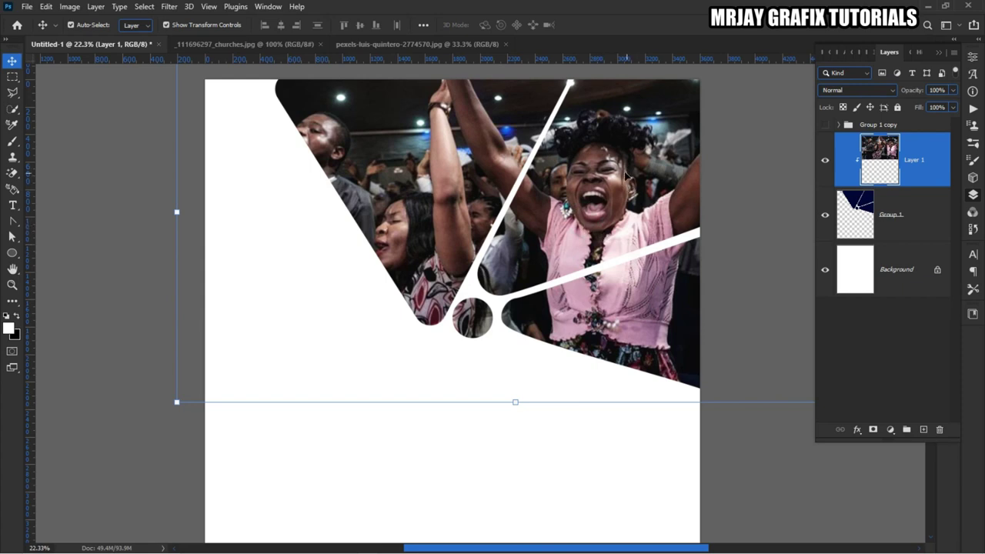
left_click(358, 45)
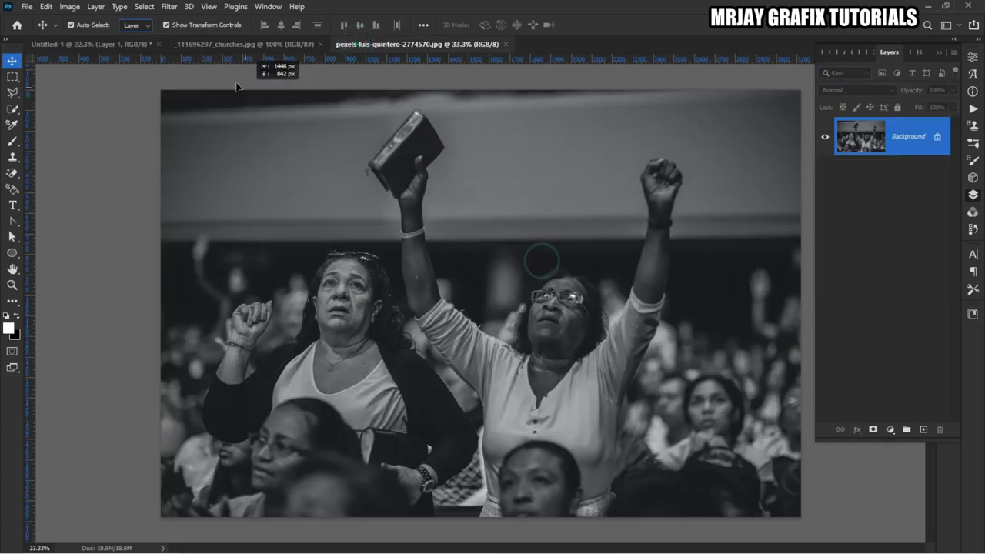
left_click_drag(103, 41, 553, 196)
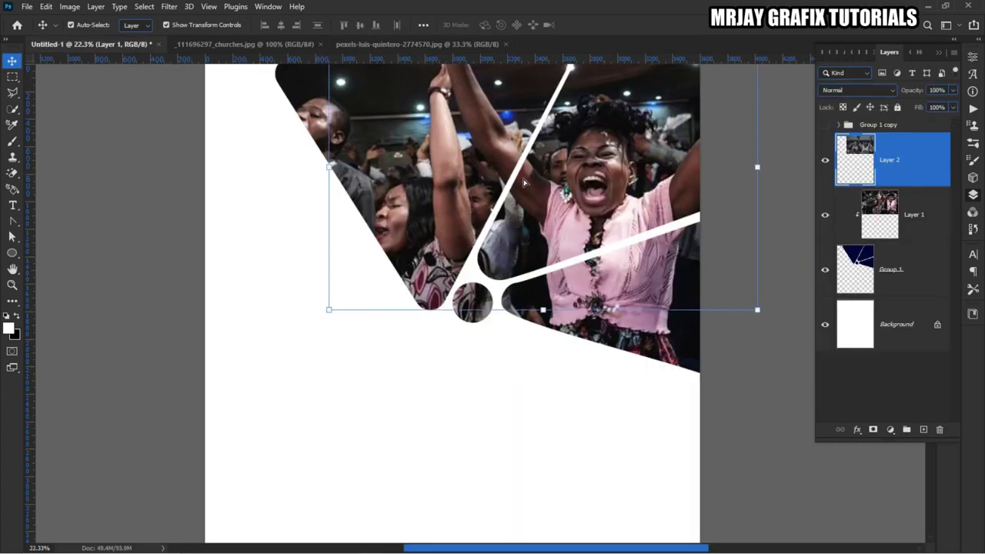
left_click_drag(909, 184, 908, 234)
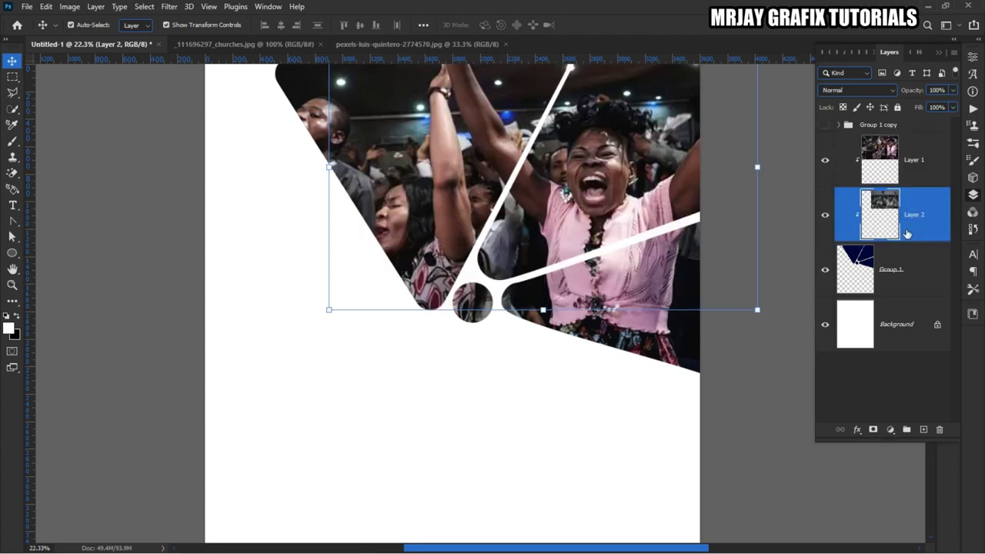
Hide Layer 1, then enlarge the black-and-white Layer 2 photo to about 123% and position it to fill the shapes
left_click(824, 159)
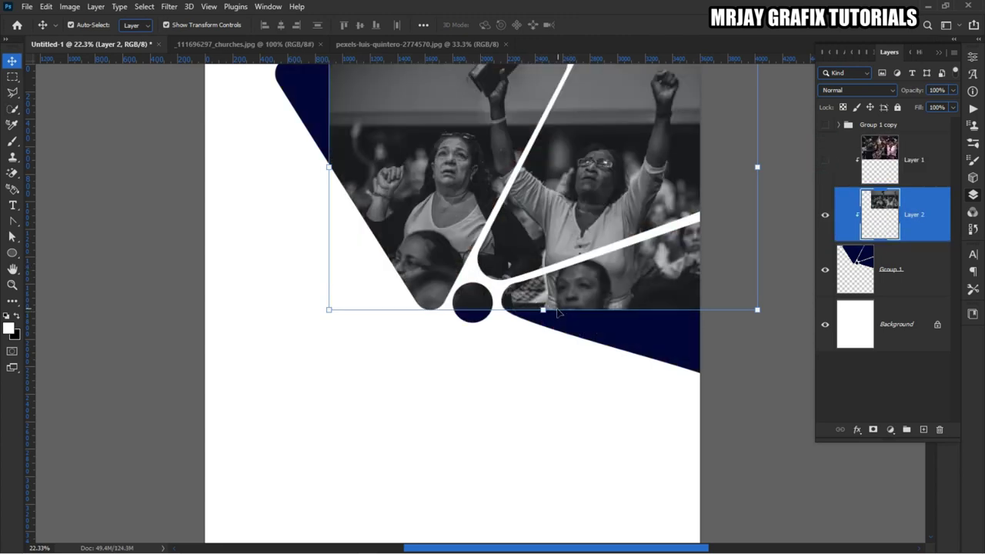
left_click_drag(551, 312, 554, 378)
scroll(512, 285, "down", 2)
left_click_drag(464, 202, 441, 201)
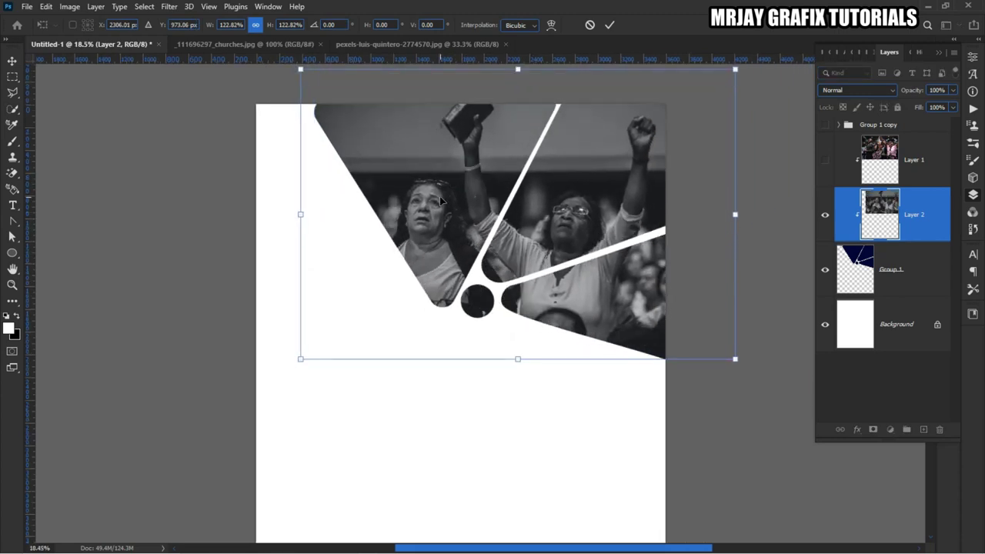
left_click(610, 26)
left_click(161, 198)
scroll(562, 198, "up", 2)
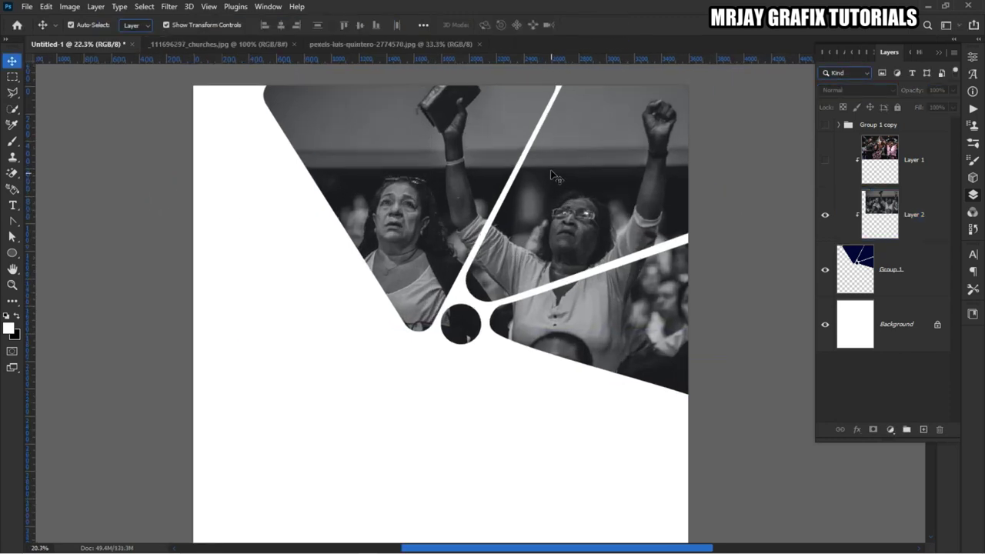
Compare the two clipped crowd photos by toggling Layer 1's visibility
scroll(550, 169, "down", 4)
scroll(543, 206, "up", 1)
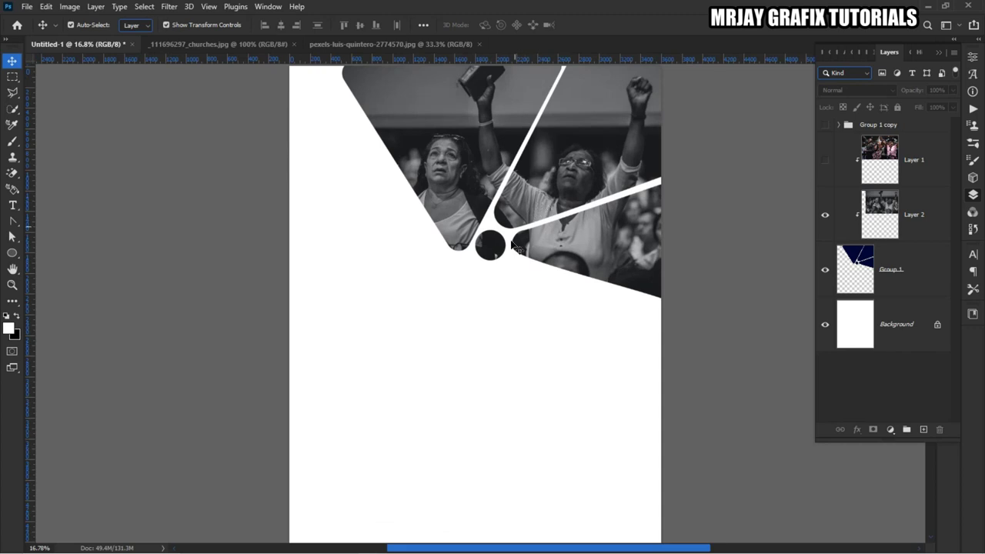
left_click(464, 247)
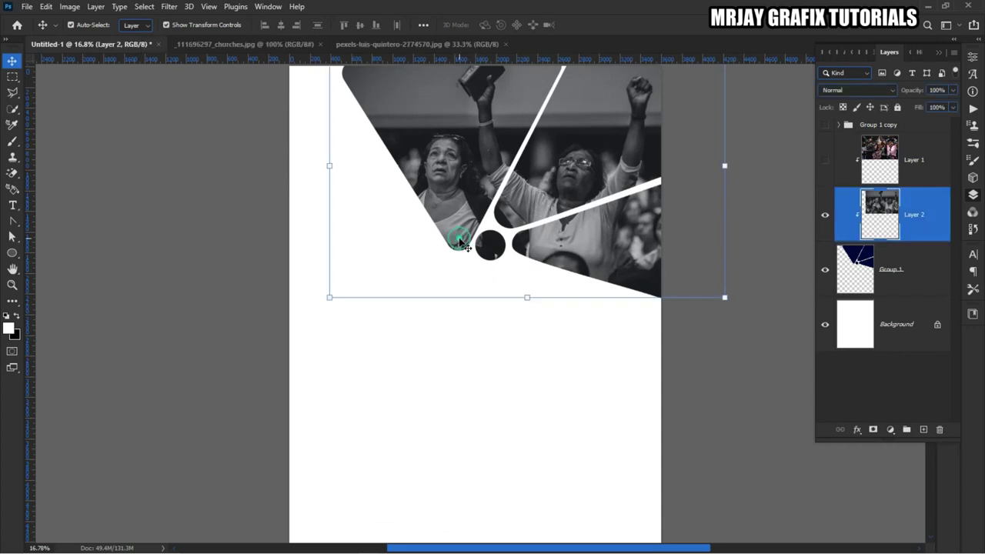
left_click(896, 271)
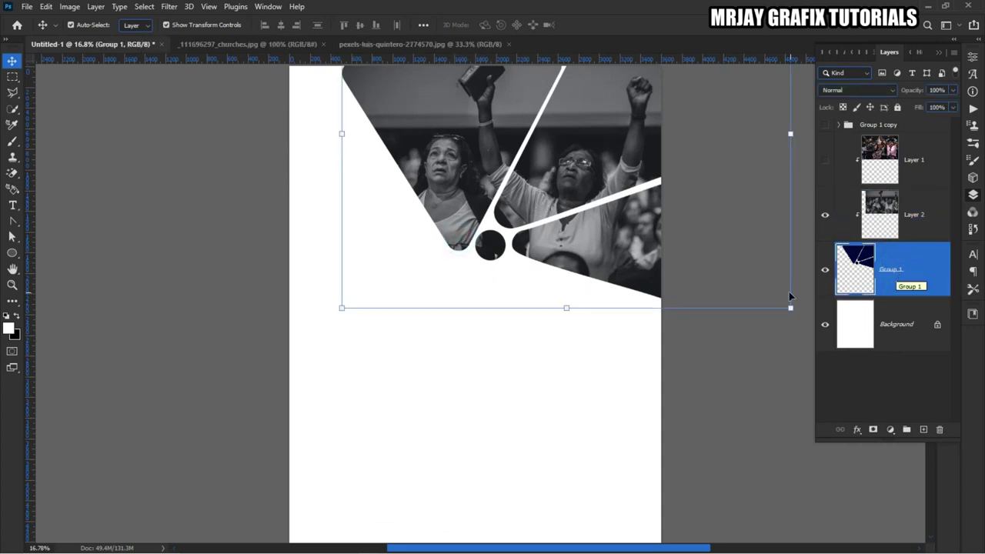
left_click(273, 223)
scroll(475, 284, "down", 1)
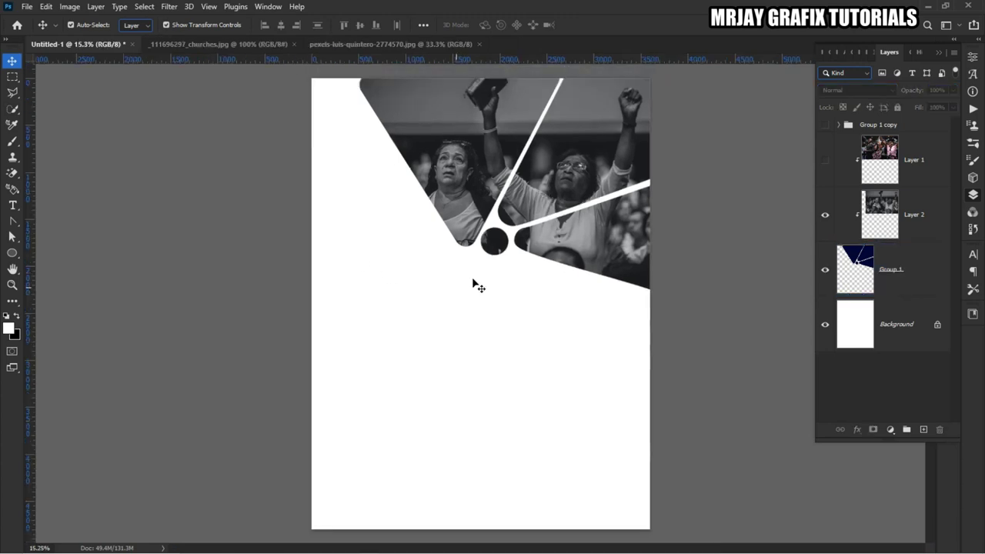
left_click(825, 159)
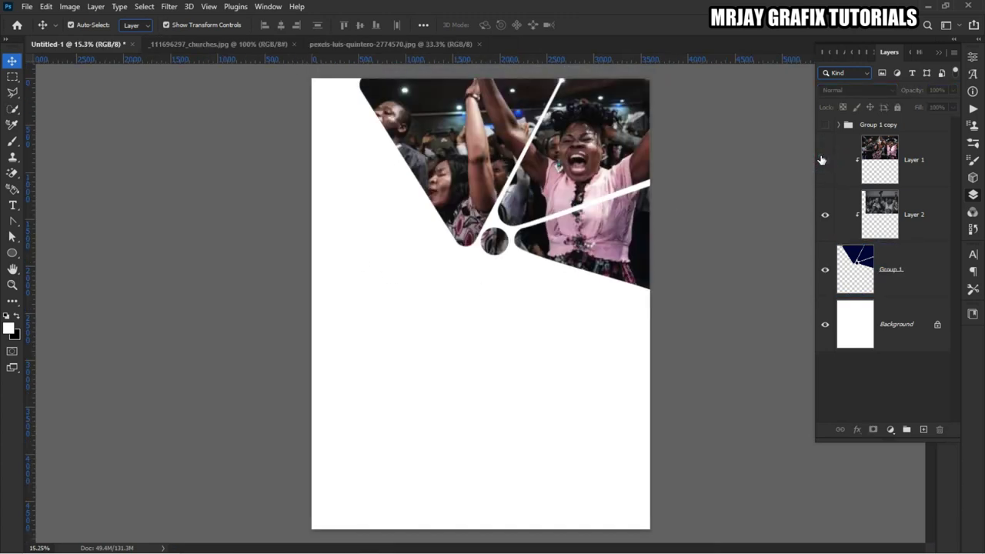
left_click(822, 159)
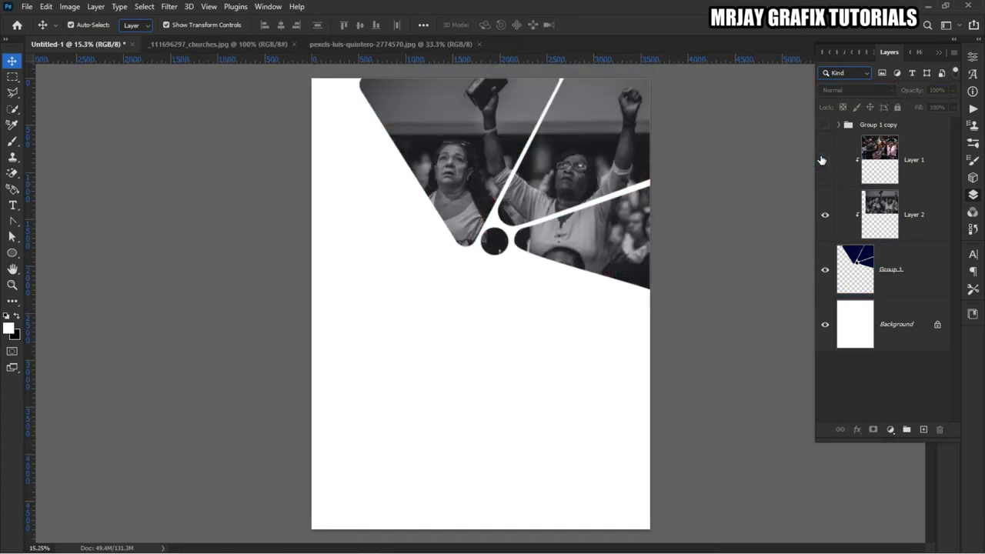
Browse to the E: drive for another file to open and search it for "GIANT"
left_click(25, 7)
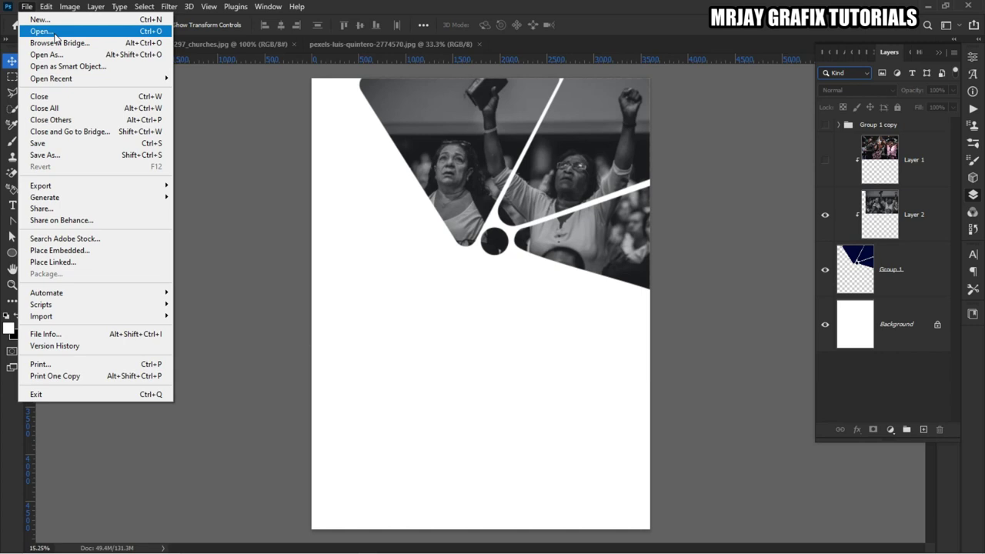
left_click(54, 32)
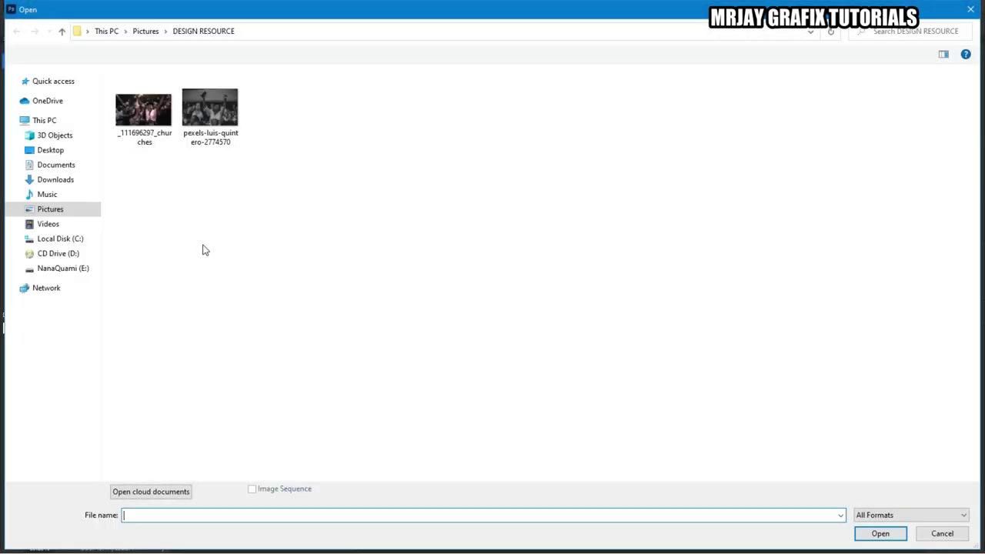
left_click(59, 269)
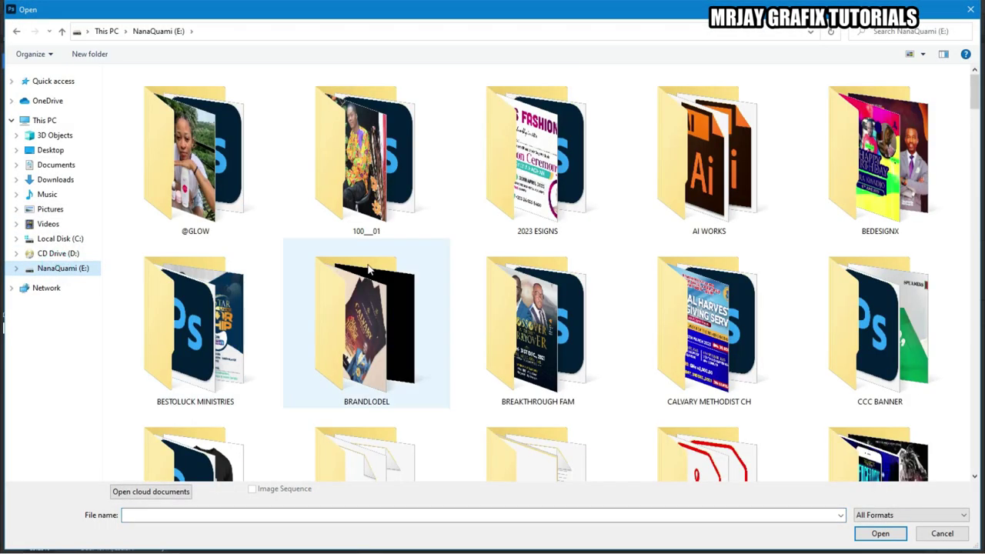
left_click(946, 35)
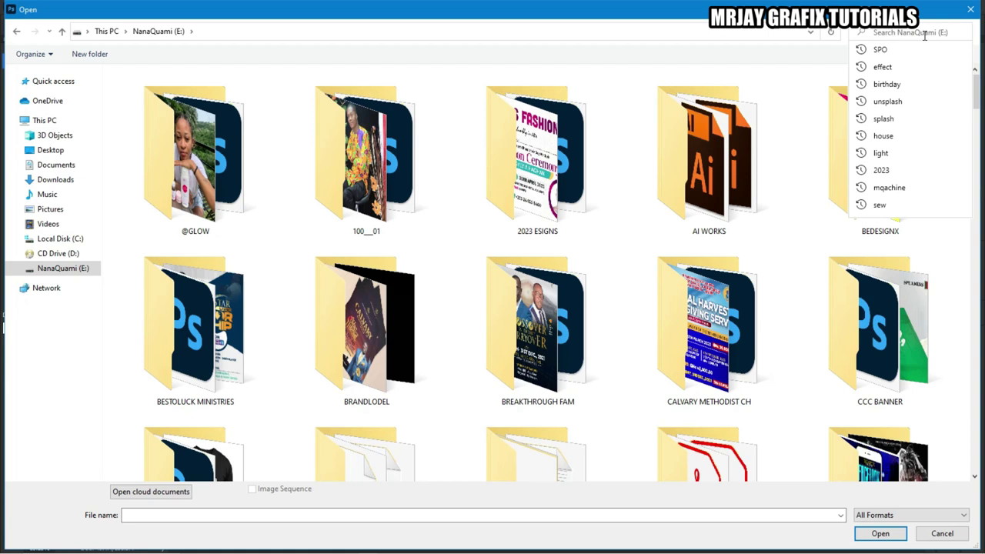
type("GIANT")
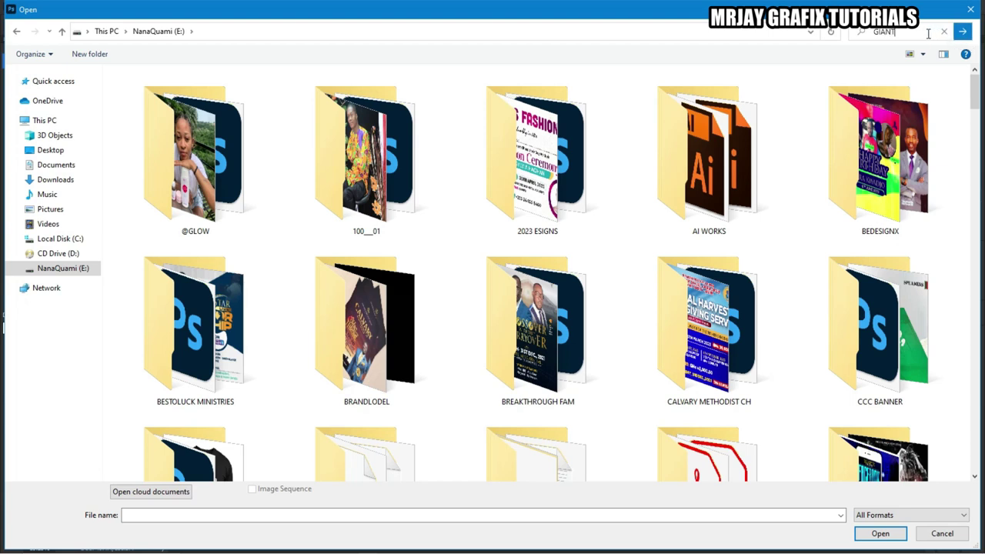
key("Tab")
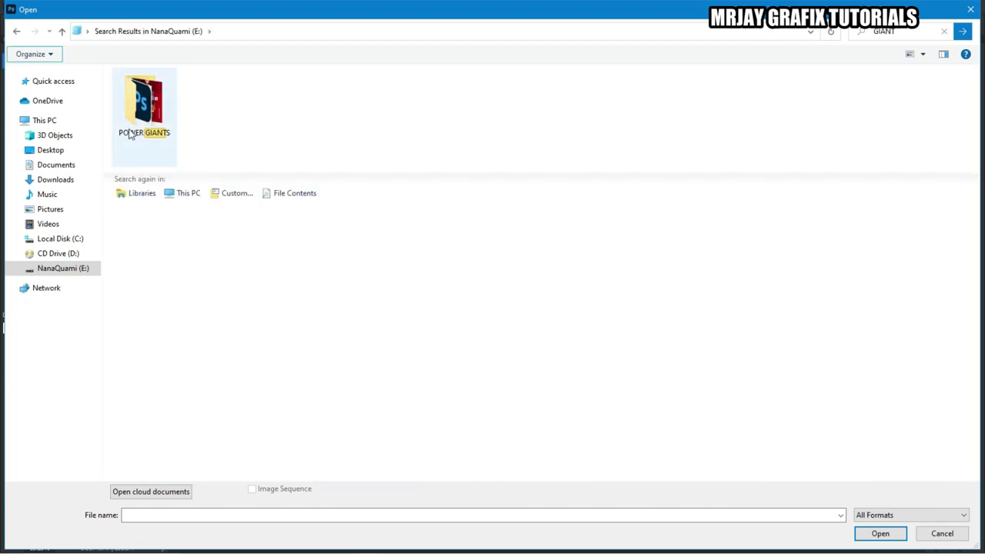
Open the 3MEGA FLYER Photoshop file from the POWER GIANTS folder
left_click(127, 100)
key("Return")
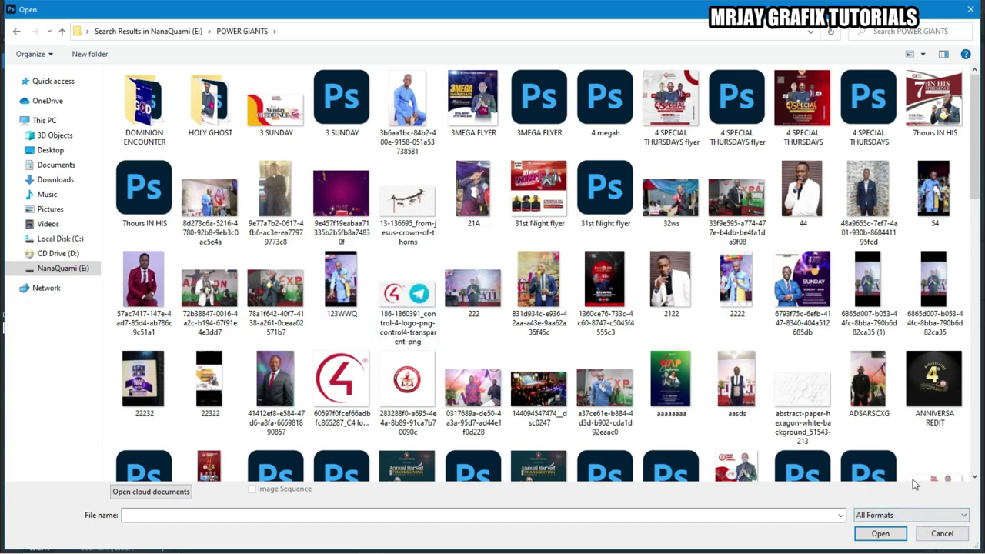
double_click(539, 100)
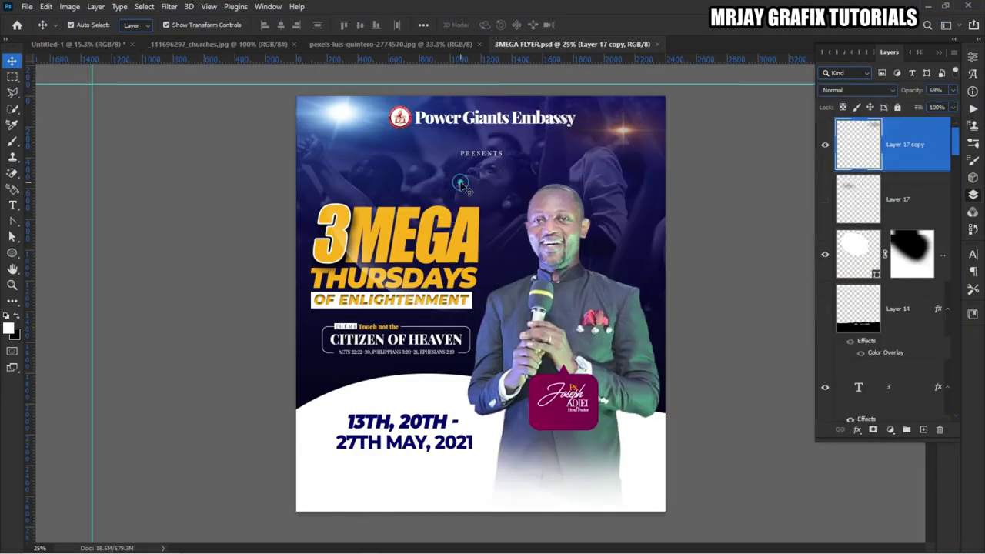
Show the hidden crowd photo layer above Rectangle 4 in the flyer and select both masked crowd photo layers
scroll(953, 342, "down", 10)
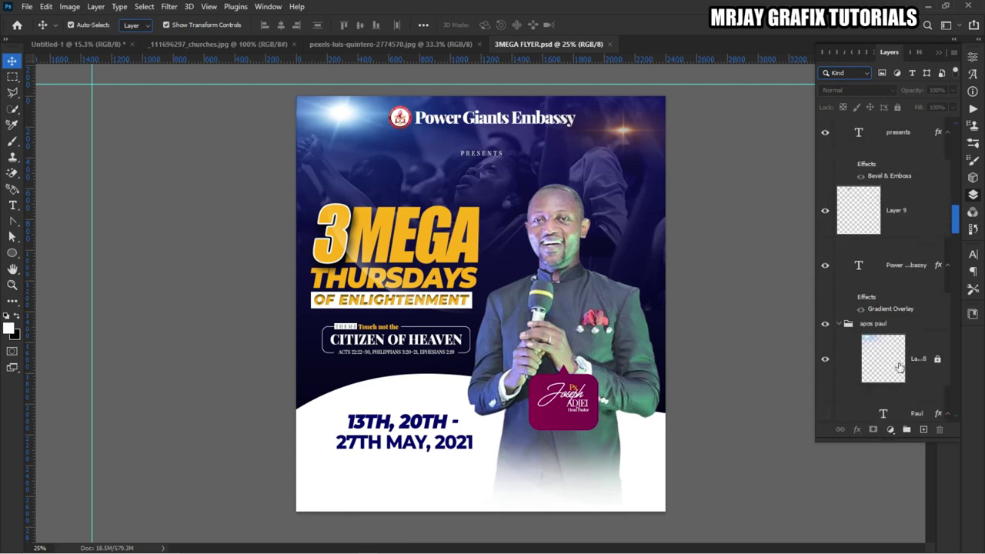
scroll(893, 357, "down", 10)
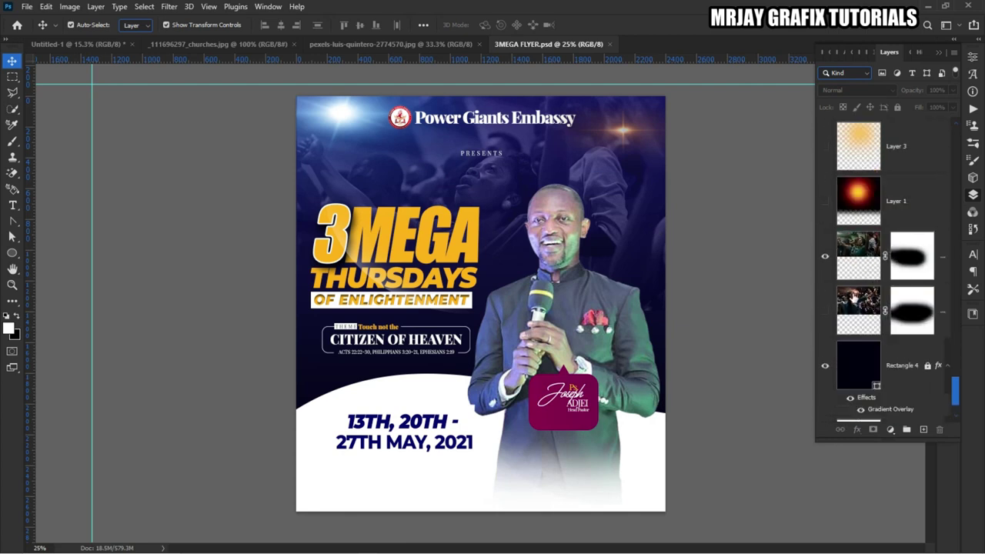
left_click(849, 322)
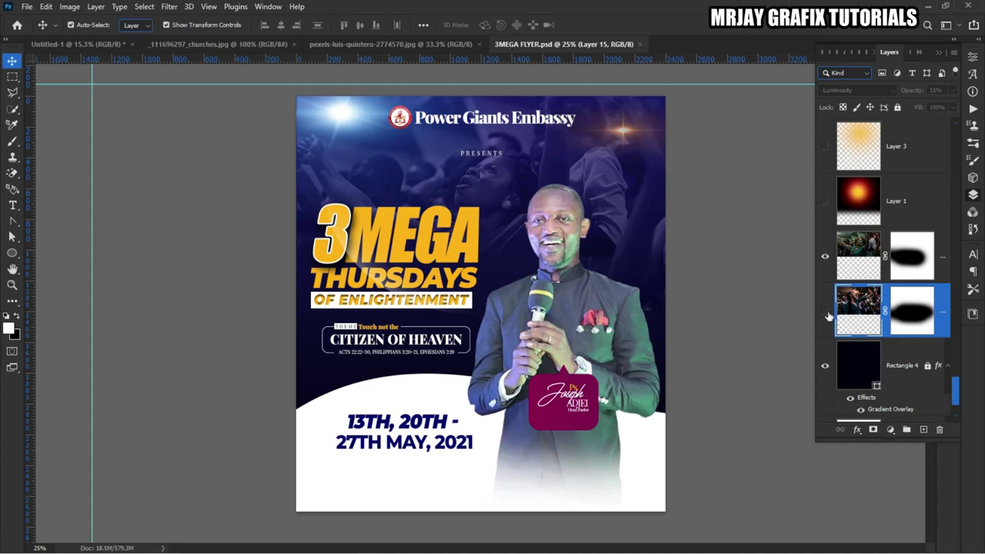
left_click(826, 312)
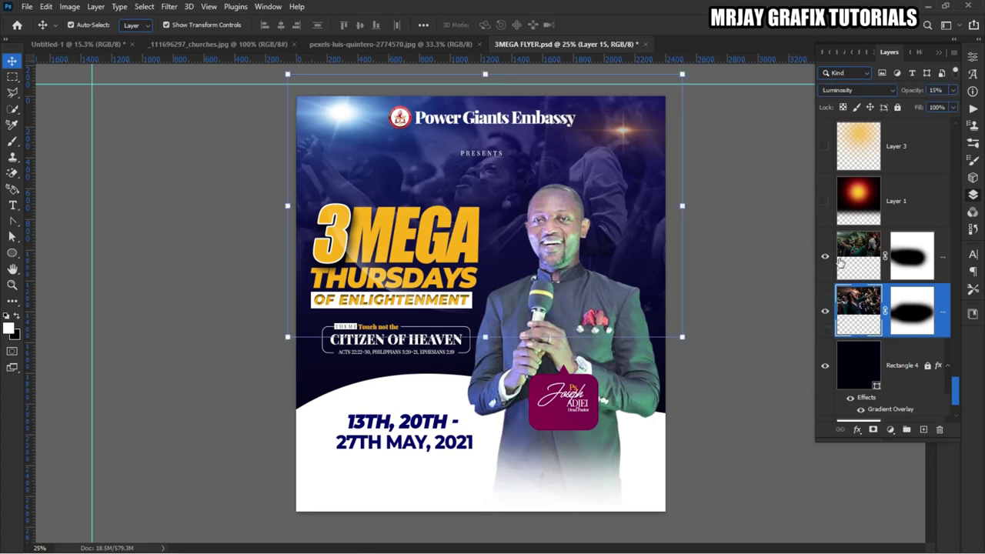
left_click(880, 270)
left_click(867, 297)
left_click(867, 253, "shift")
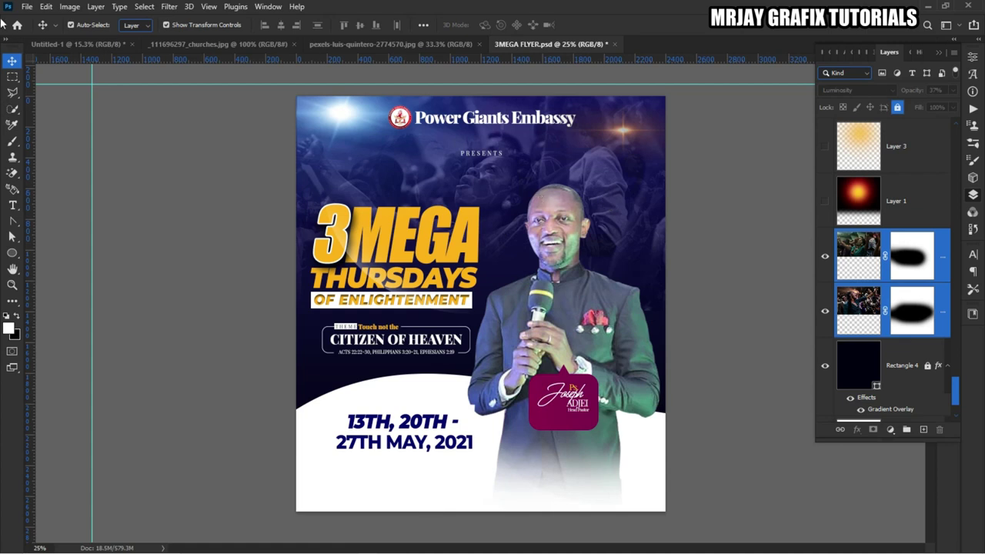
Turn off Auto-Select, copy both masked crowd layers into Untitled-1 over the lower part of the shapes, and unlock them
left_click(71, 25)
left_click_drag(516, 204, 304, 50)
left_click_drag(154, 47, 518, 275)
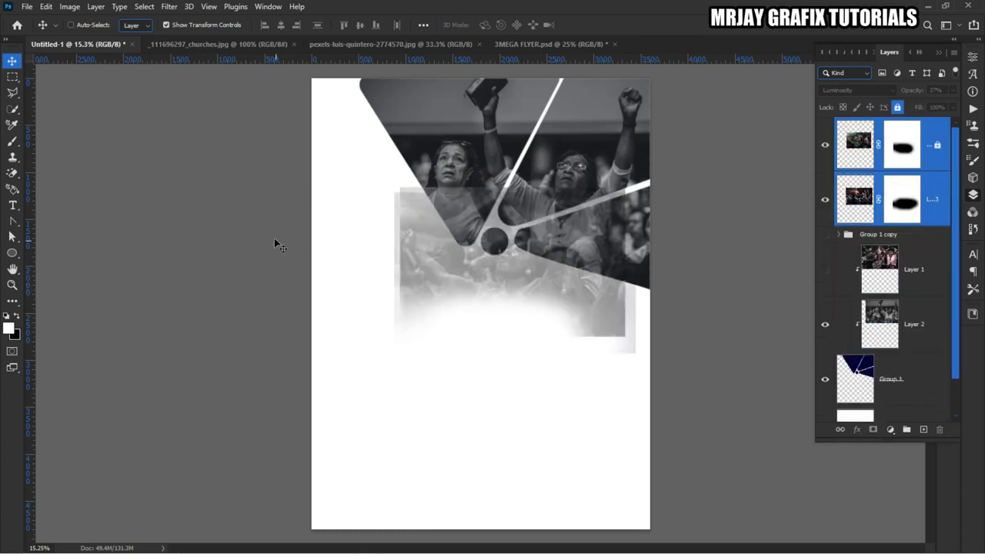
left_click(897, 108)
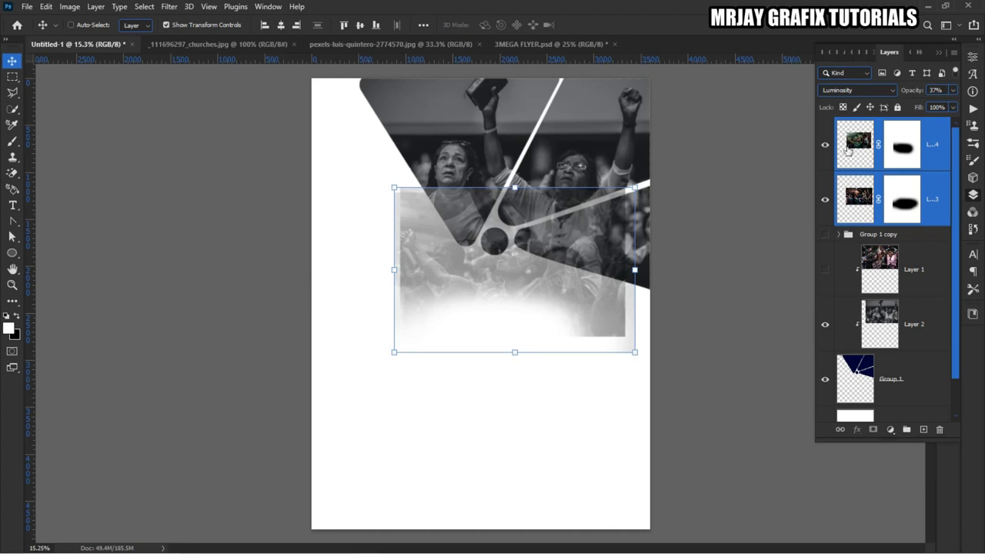
Set the blend mode of both copied crowd layers, Layer 4 and Layer 3, to Normal
left_click(848, 150)
left_click(846, 90)
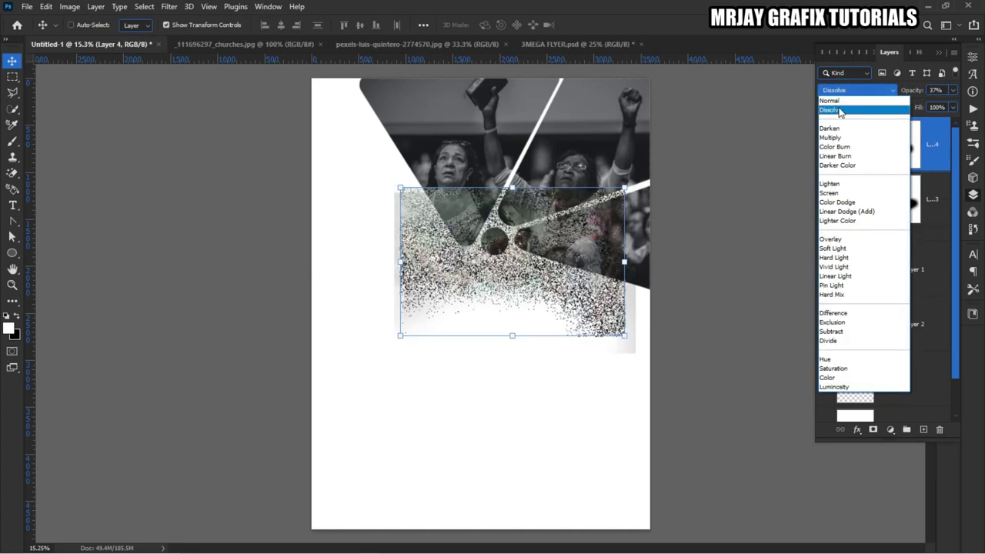
left_click(841, 96)
key("alt+bracketleft")
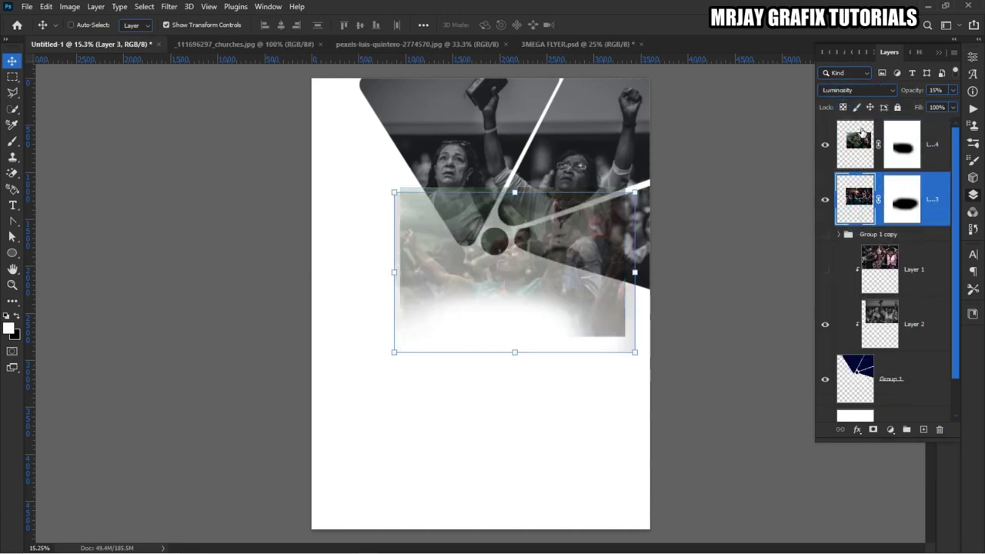
left_click(861, 91)
left_click(833, 93)
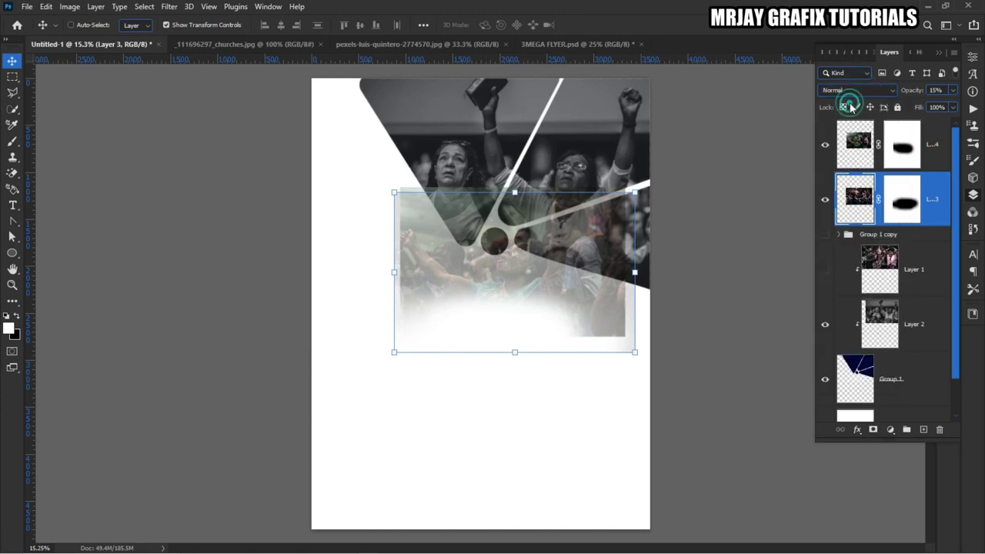
Delete the layer masks from Layer 3 and Layer 4
left_click(907, 205)
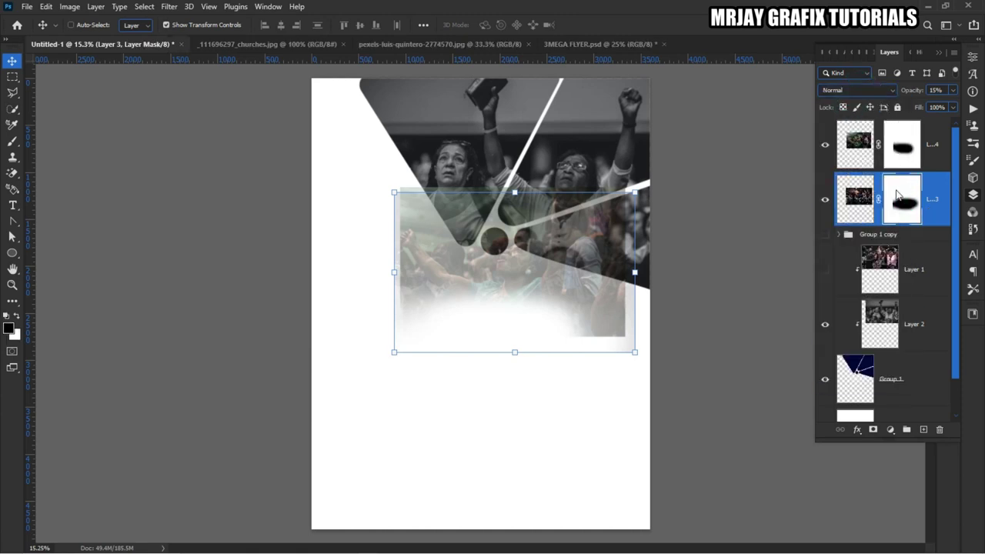
right_click(907, 205)
left_click(887, 215)
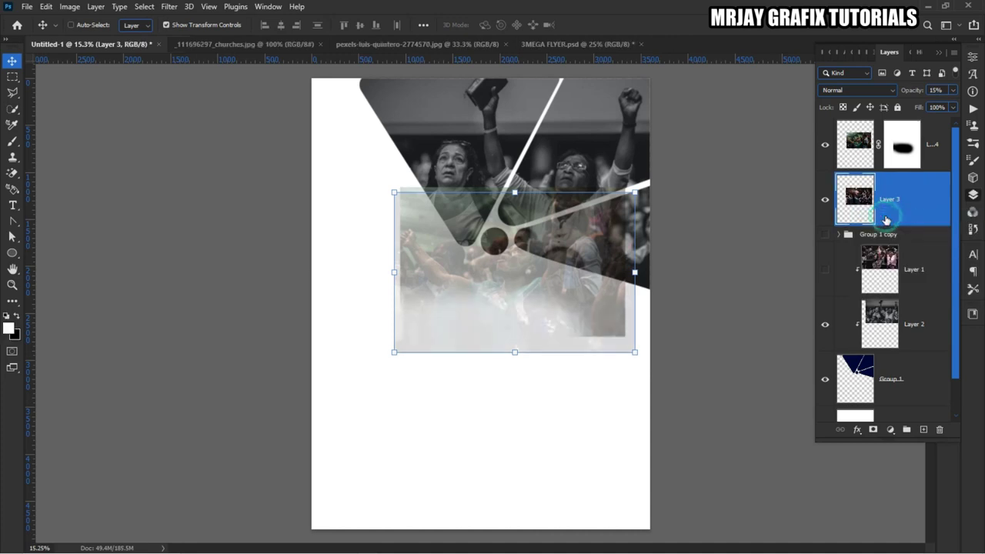
left_click(902, 151)
right_click(902, 151)
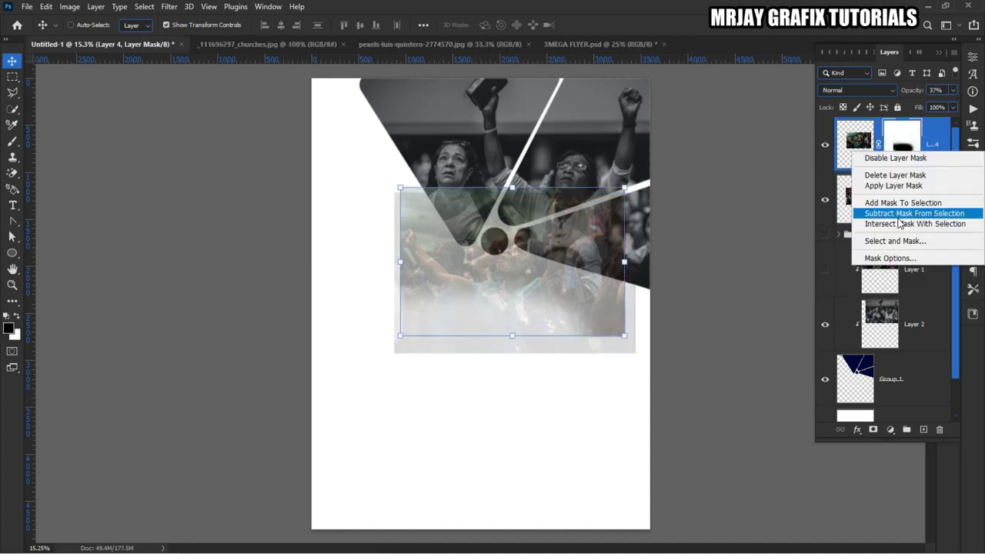
left_click(893, 175)
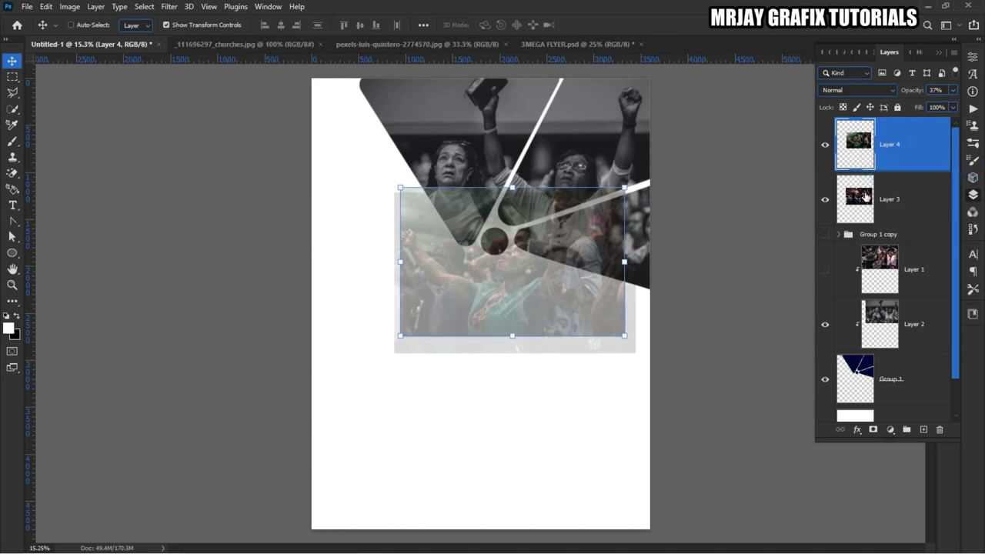
Move Layer 3 and Layer 4 into the clipping stack between Layer 1 and Layer 2, and hide Layer 2
left_click_drag(866, 197, 873, 302)
left_click_drag(856, 144, 868, 281)
left_click(822, 325)
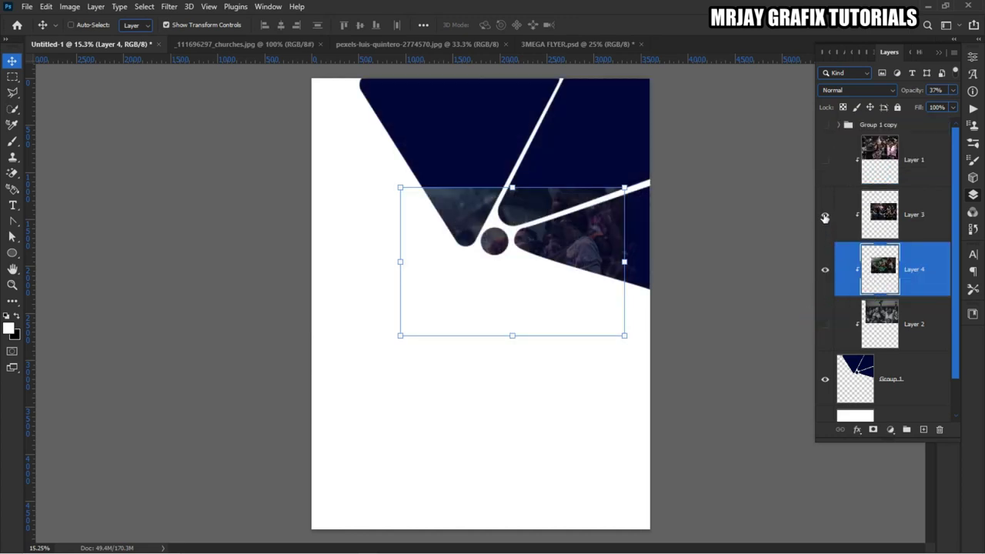
Align Layer 4 with the upper-left corner of the triangle shapes and scale it to about 154% to cover them
left_click_drag(462, 219, 421, 109)
left_click_drag(583, 227, 706, 308)
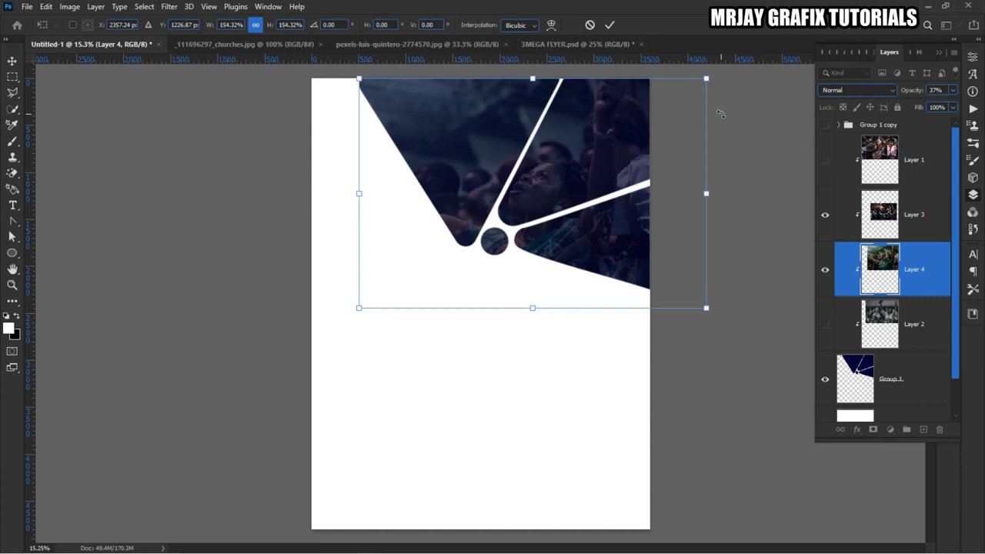
left_click(743, 177)
key("Return")
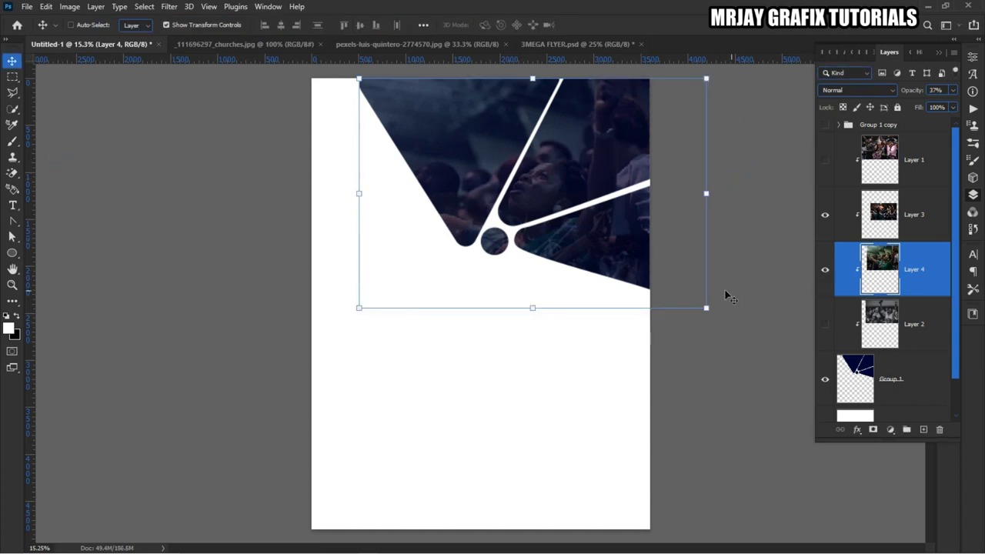
Shift Layer 4 upward, enlarge it further around the singing woman, and set its opacity to 100%
mouse_move(615, 248)
left_mouse_down()
mouse_move(625, 232)
mouse_move(612, 231)
left_mouse_up()
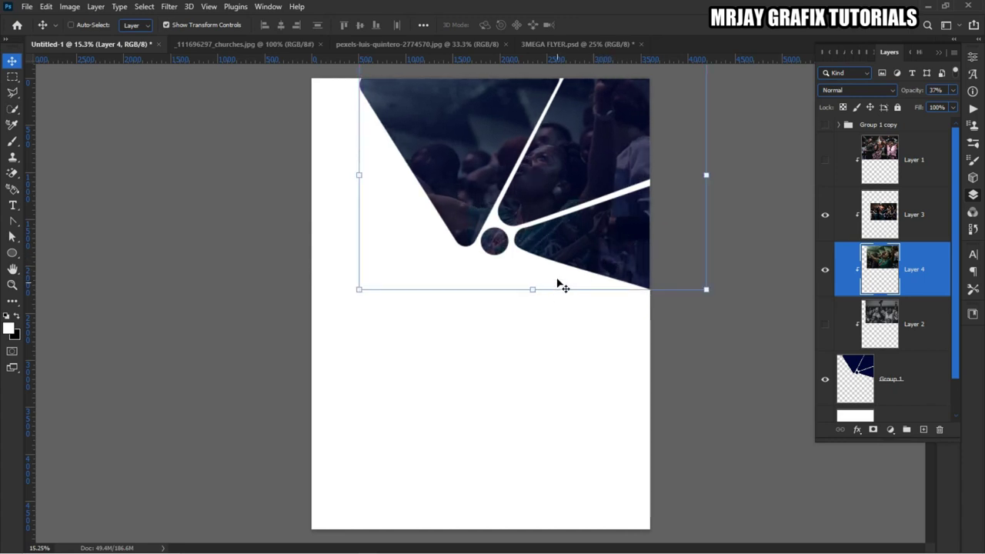
left_click_drag(359, 174, 301, 174)
left_click_drag(509, 157, 559, 152)
left_click(608, 26)
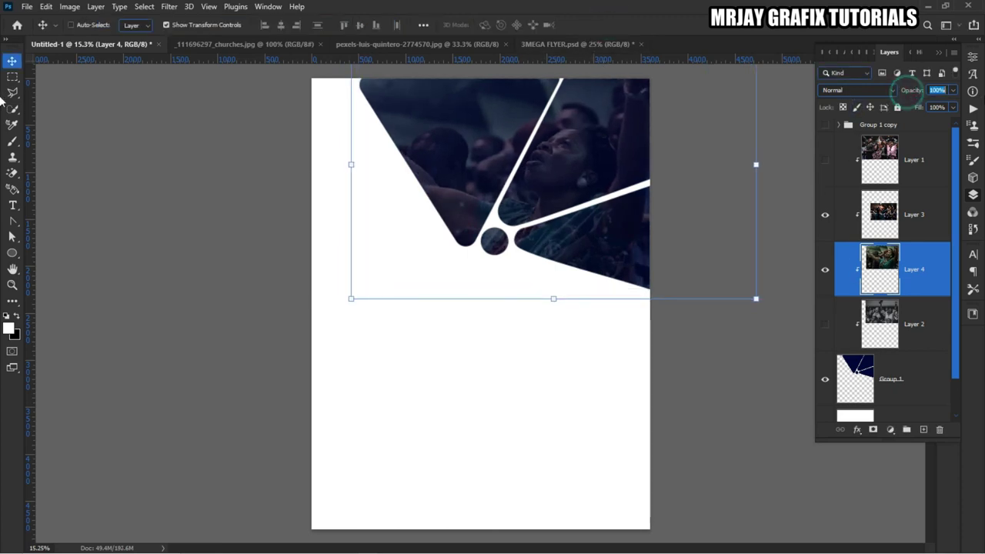
left_click_drag(909, 92, 919, 141)
scroll(505, 275, "up", 1)
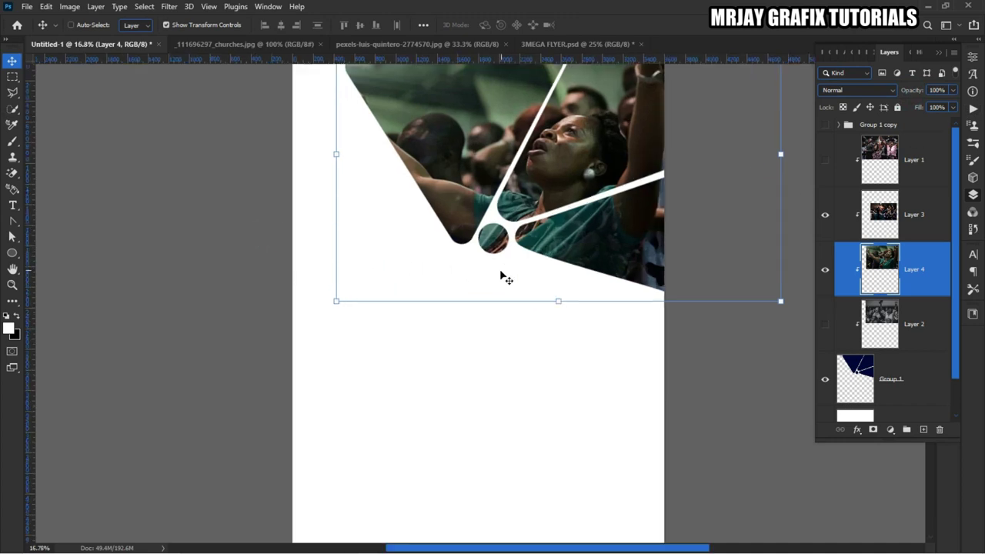
Move Layer 3 up over the triangle shapes and scale it to about 152% to cover them
left_click(877, 221)
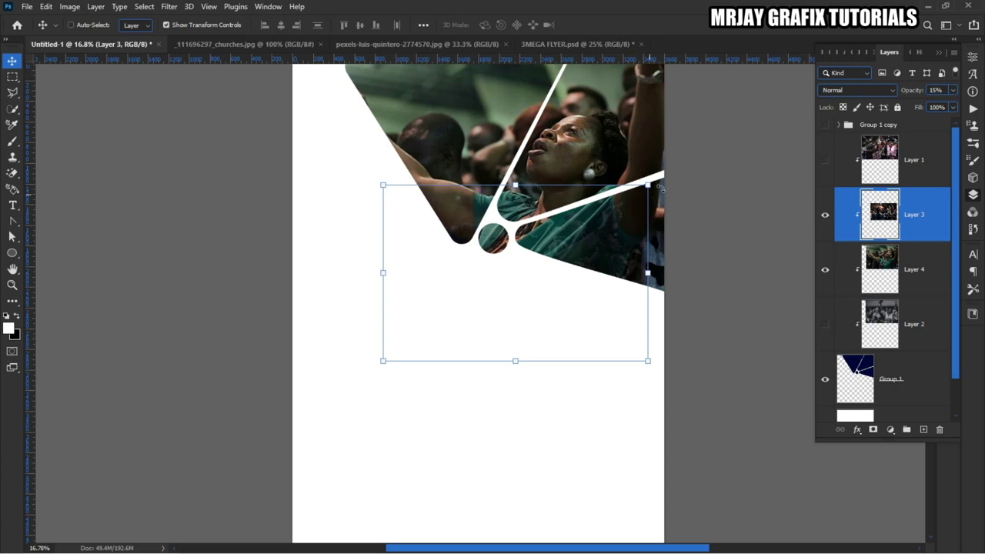
left_click_drag(649, 185, 733, 125)
left_click_drag(542, 291, 541, 206)
scroll(496, 285, "down", 2)
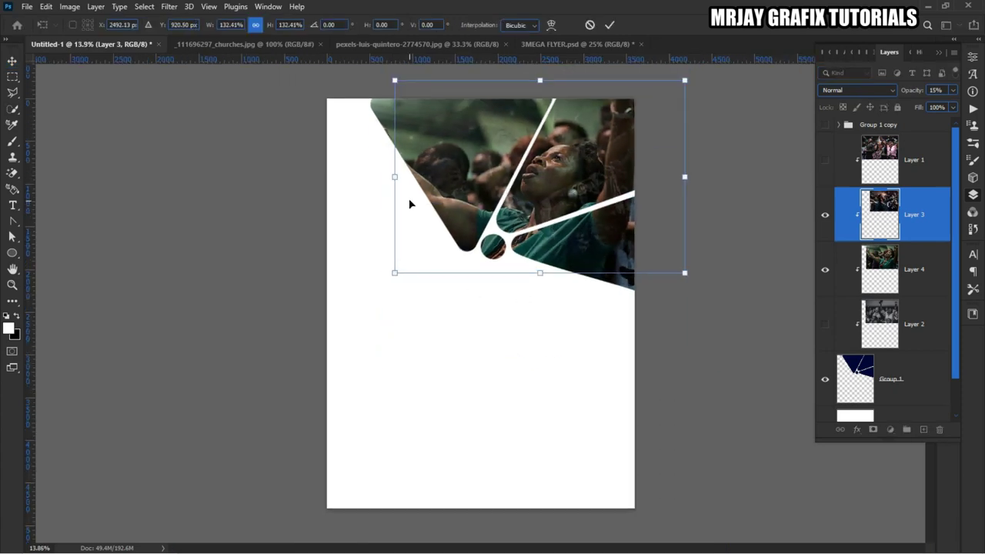
left_click_drag(393, 179, 352, 179)
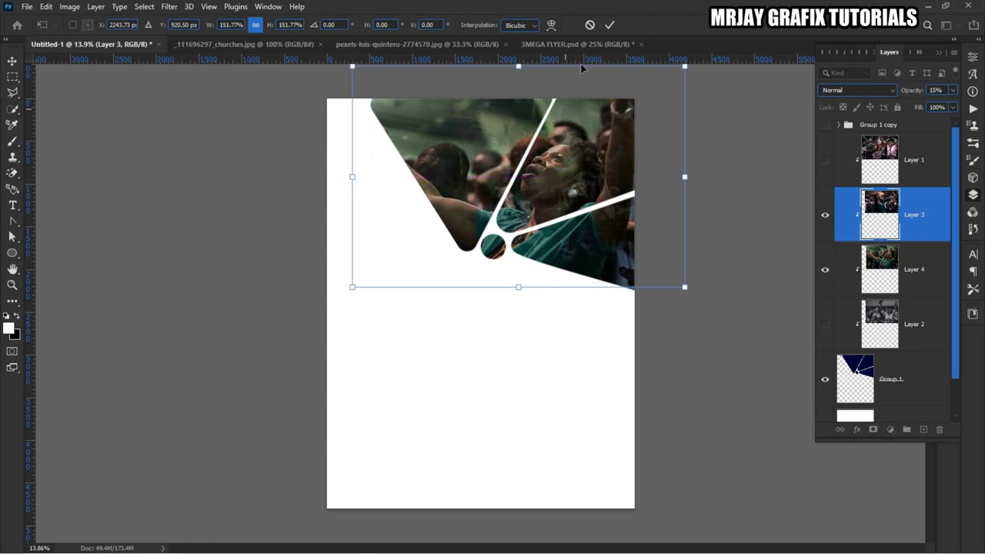
left_click(609, 26)
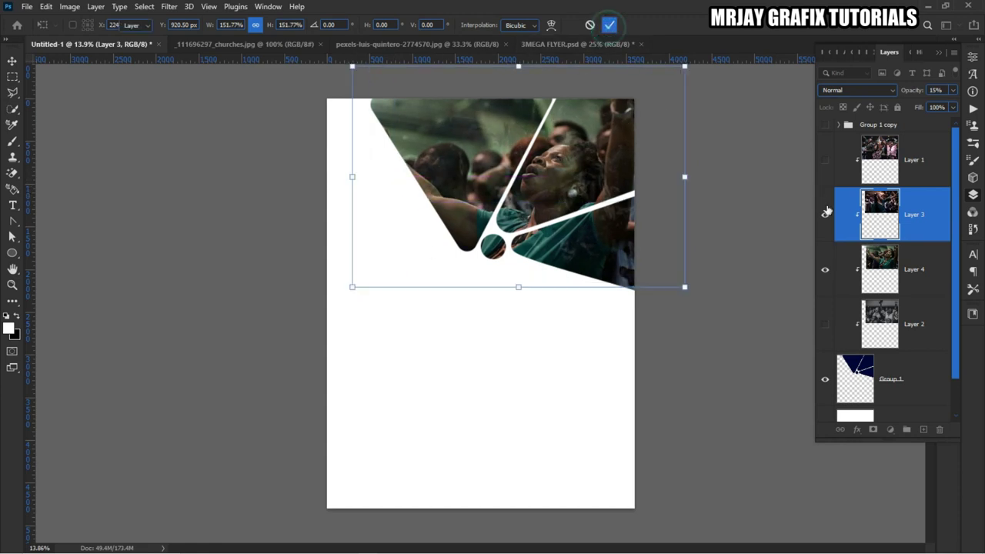
Hide Layer 4 and set Layer 3's opacity to 100%
left_click(826, 271)
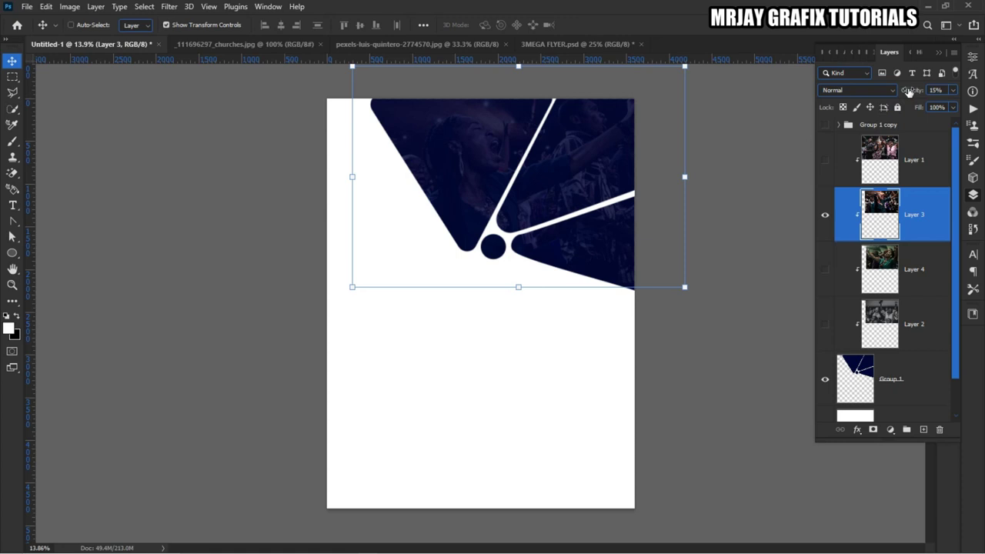
left_click_drag(909, 91, 980, 100)
left_click(271, 211)
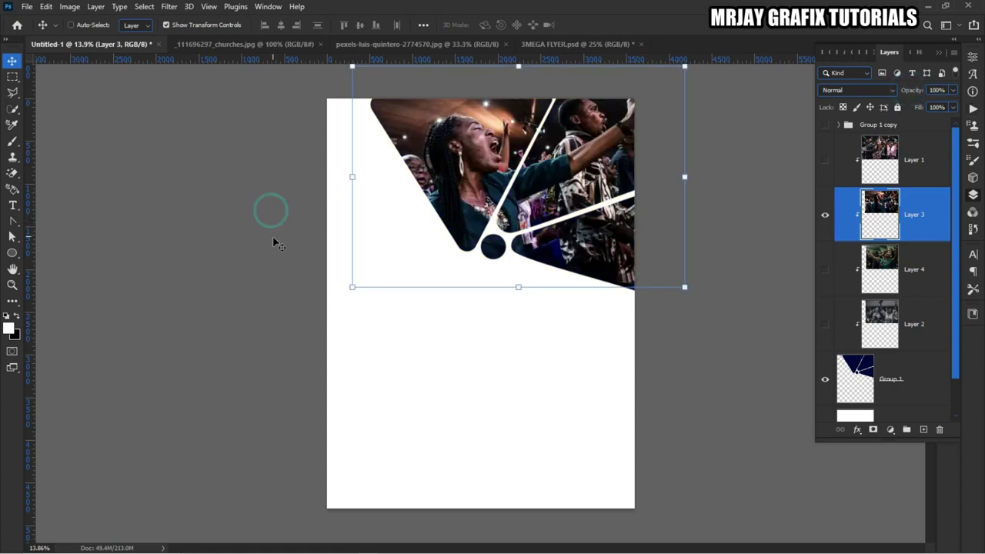
scroll(512, 86, "up", 1)
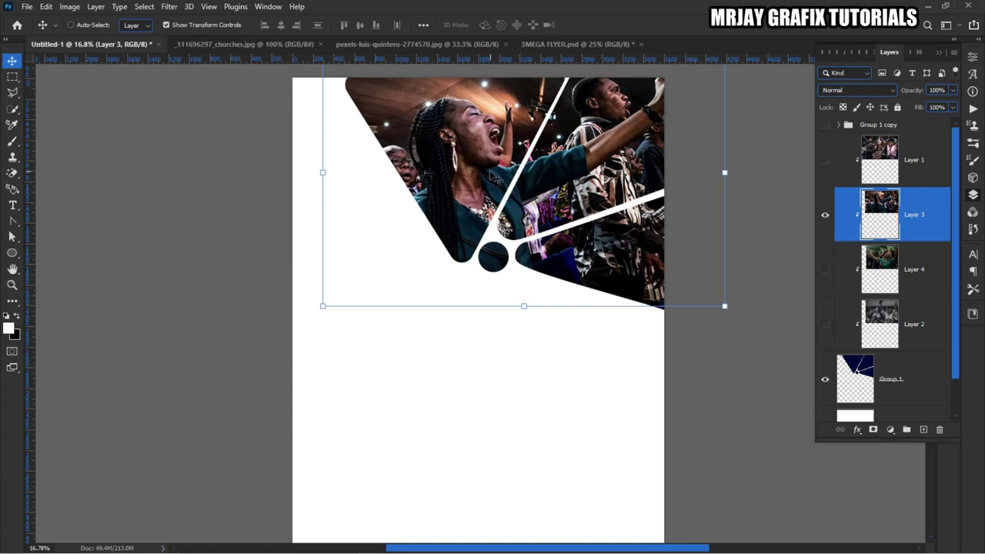
Flip the Layer 3 crowd photo horizontally within the shapes, then deselect it
left_click(723, 174)
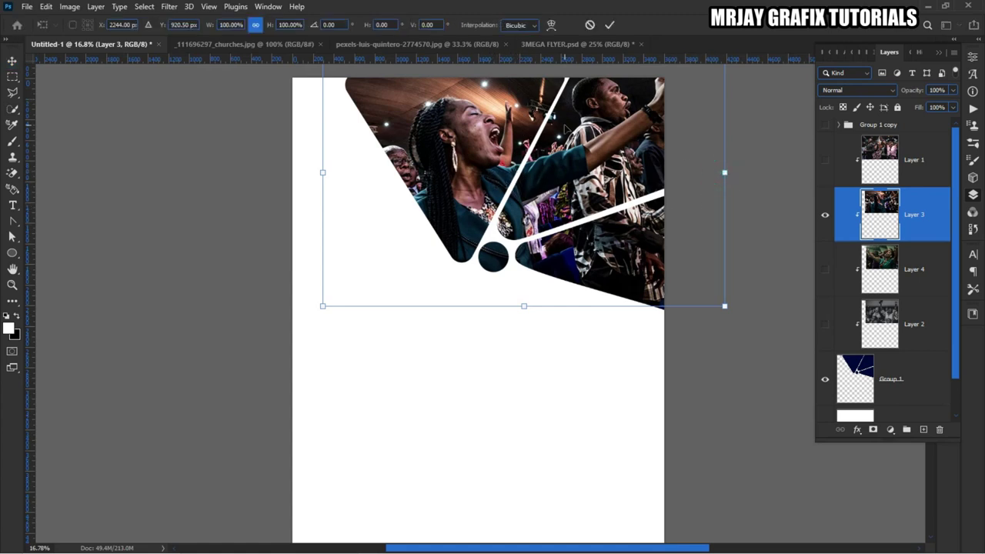
right_click(566, 127)
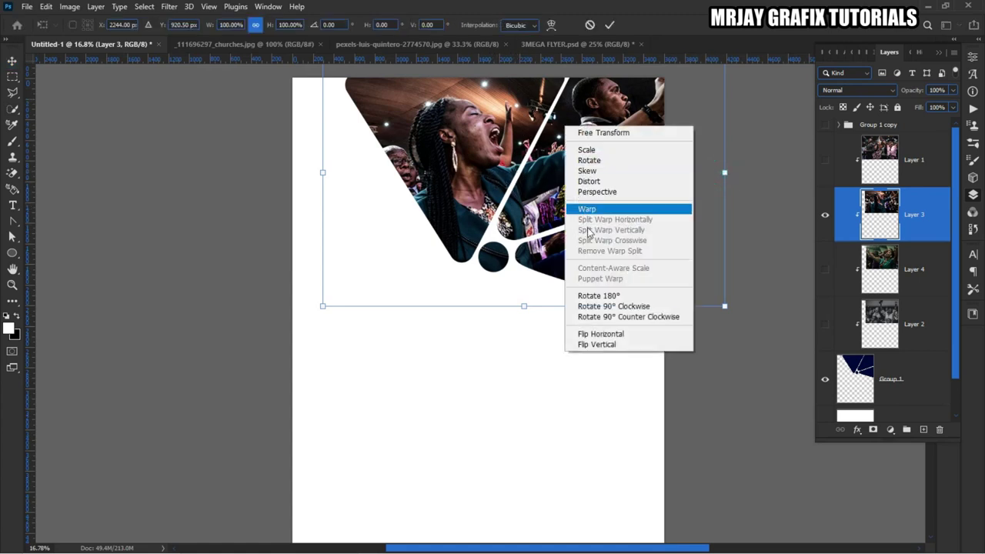
left_click(599, 333)
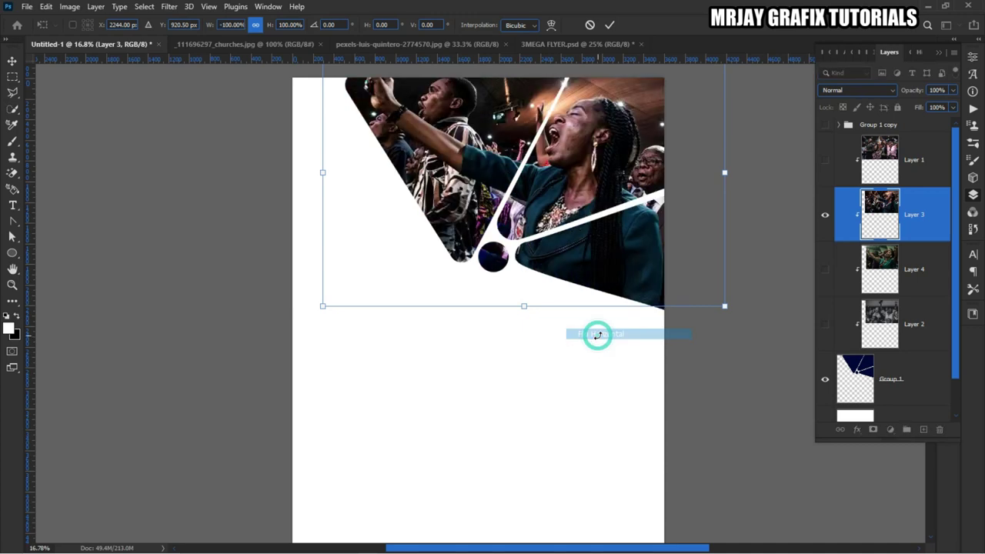
left_click(129, 158)
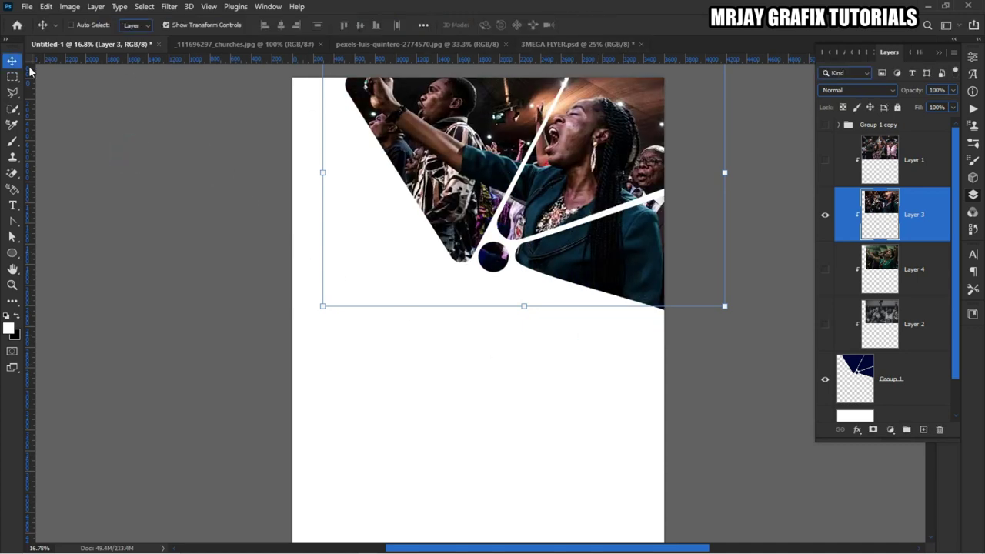
left_click(199, 214)
scroll(372, 269, "down", 1)
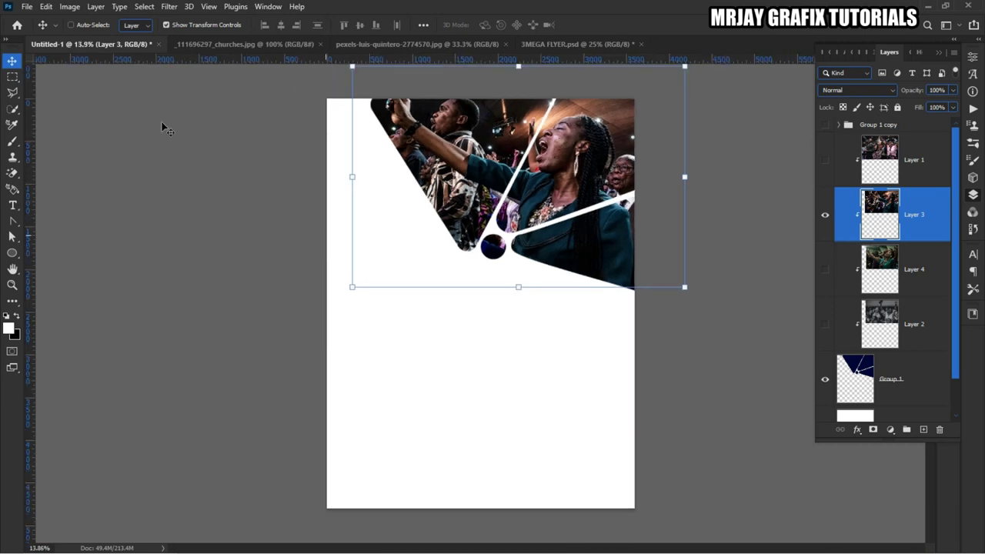
left_click(255, 231)
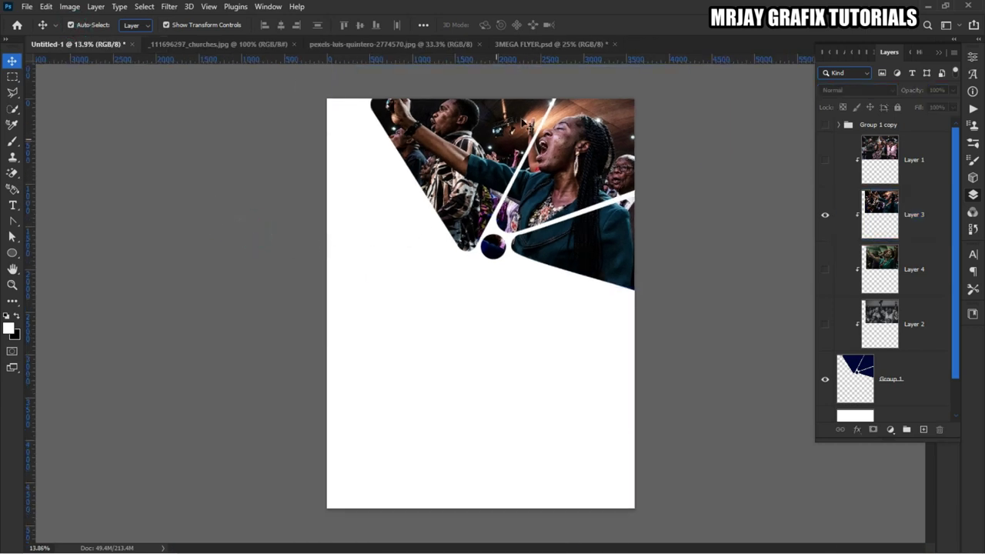
Show Layer 4 and toggle Layer 3's visibility to compare the two crowd photos, leaving Layer 3 shown
scroll(551, 111, "up", 1)
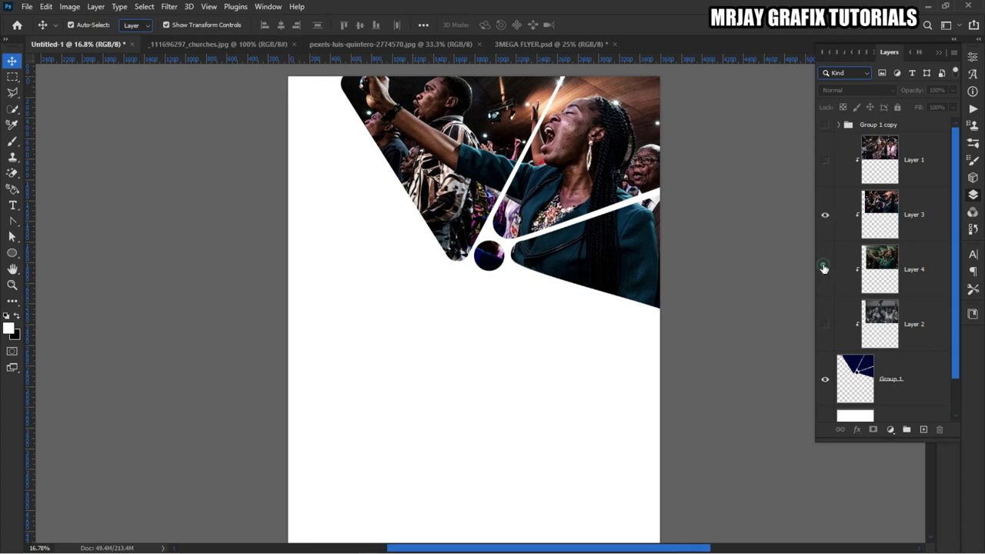
left_click(826, 217)
left_click(824, 217)
left_click(823, 216)
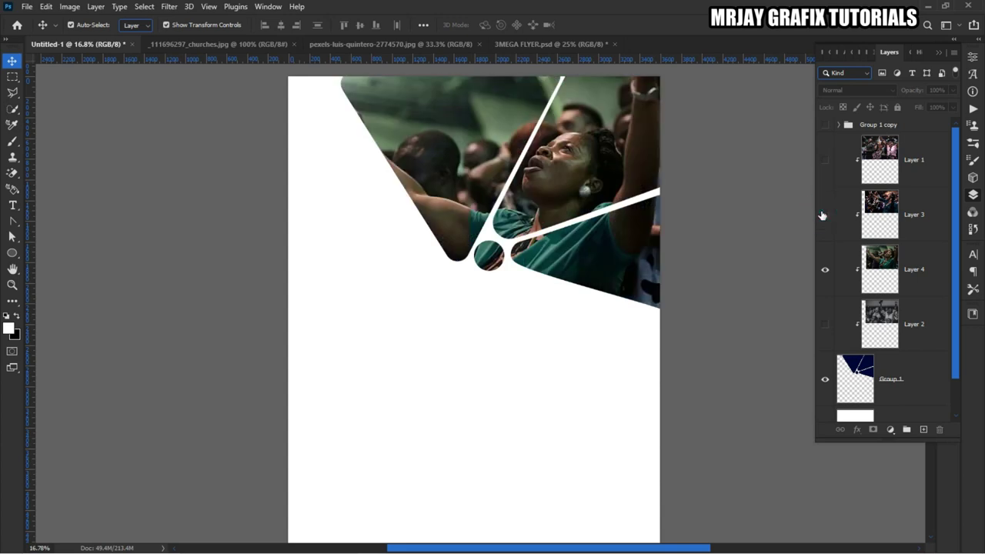
scroll(479, 277, "down", 1)
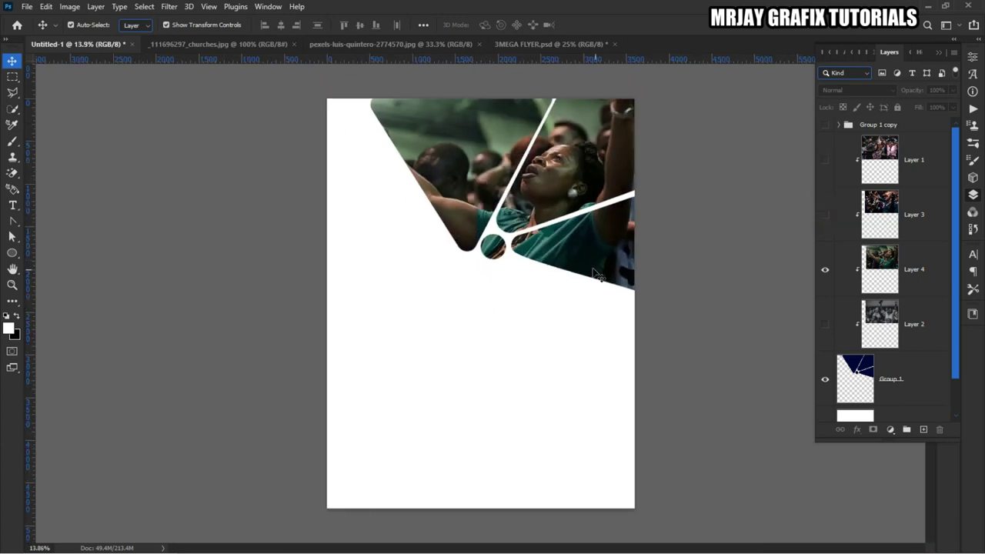
left_click(824, 218)
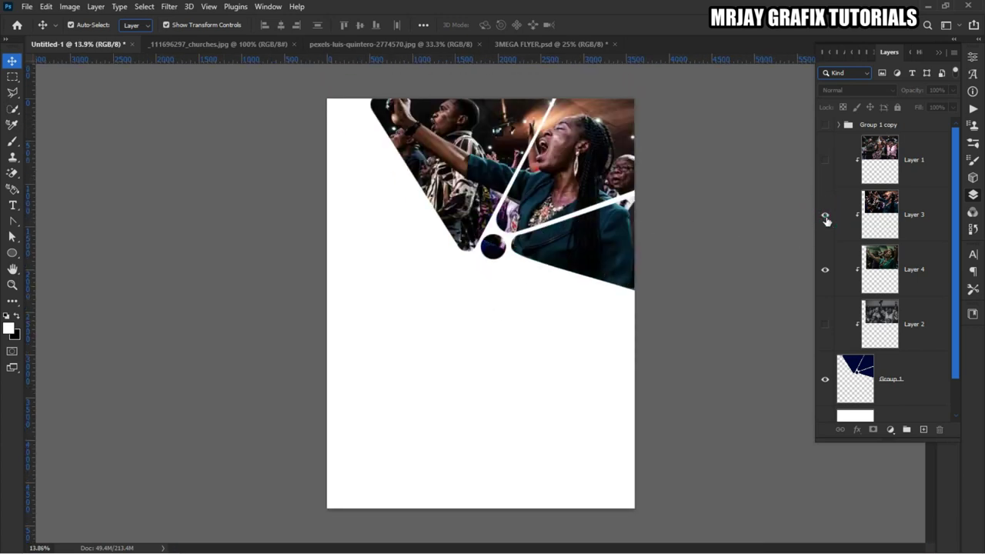
left_click(826, 219)
left_click(826, 219)
left_click(826, 219)
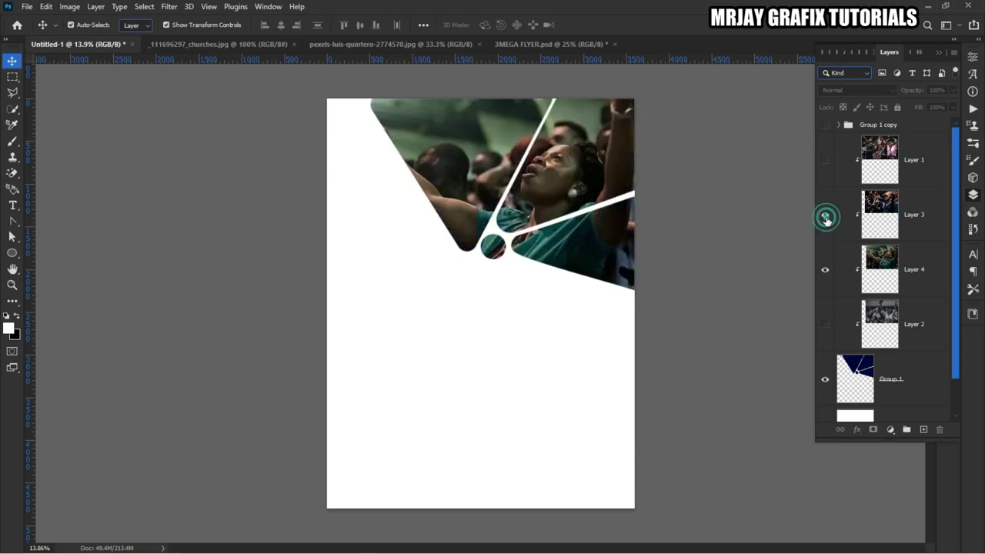
left_click(826, 219)
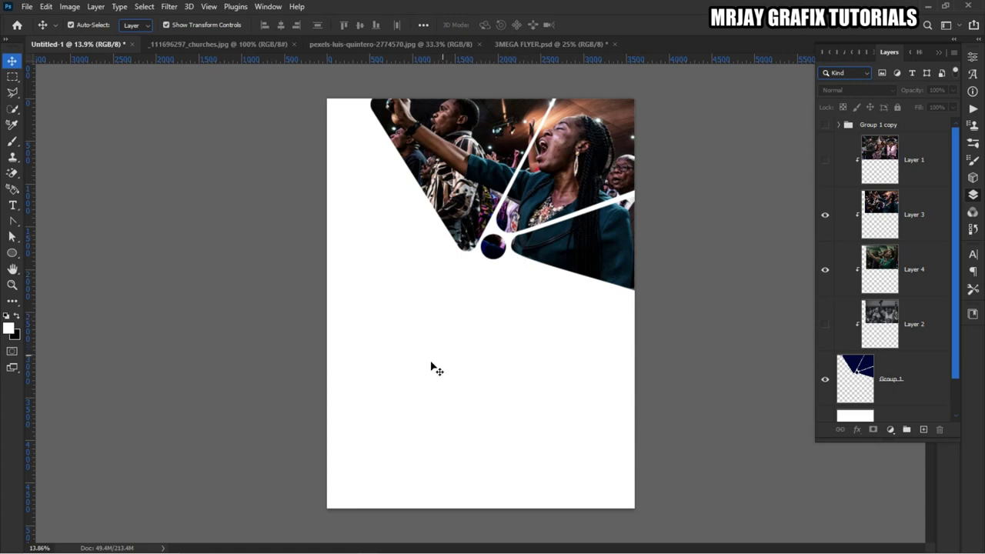
Set the foreground color to a bright orange with a hue of 34°
left_click(8, 330)
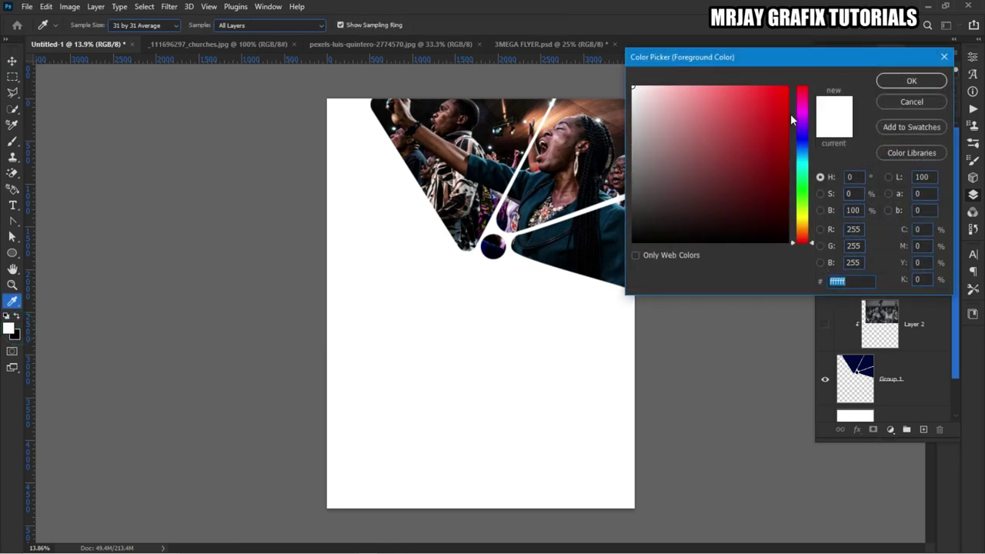
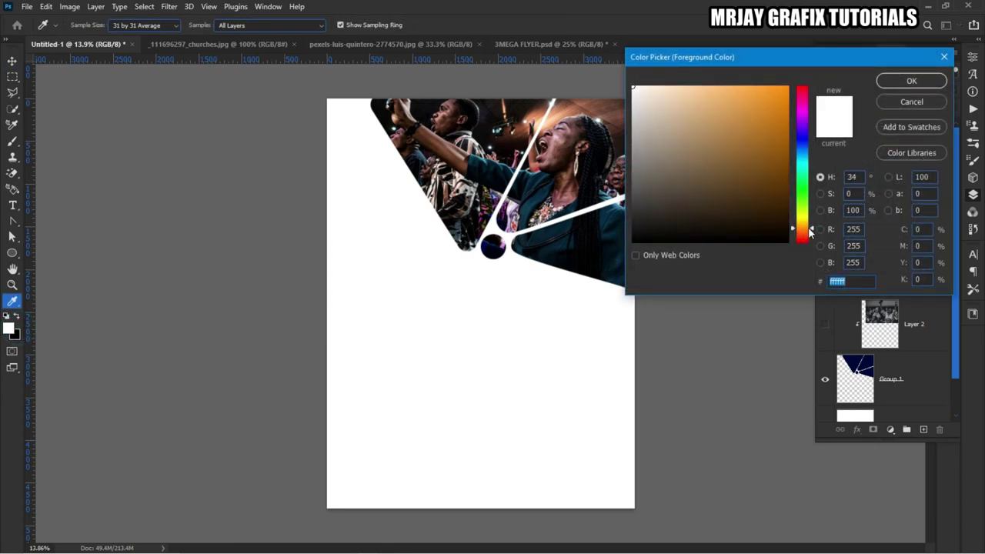
left_click(762, 99)
left_click(911, 80)
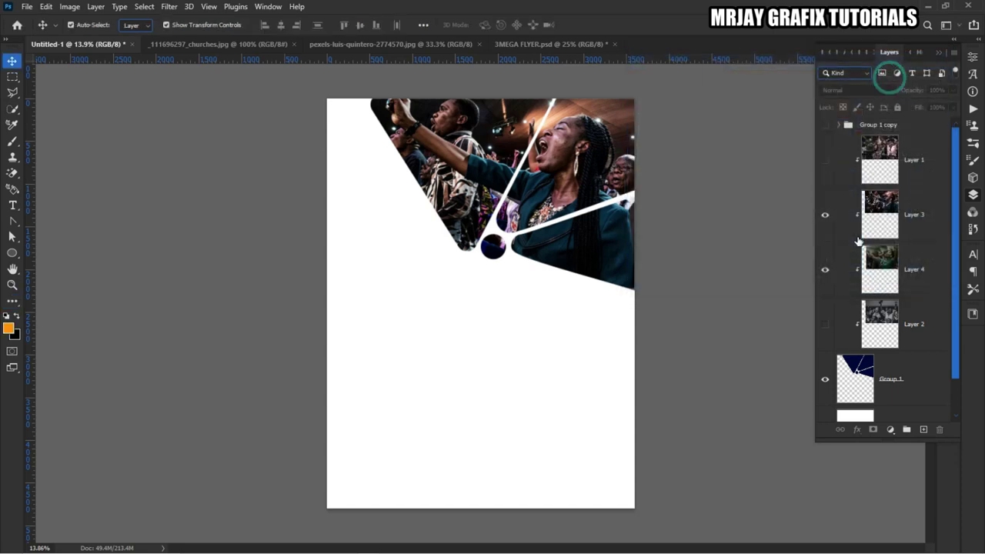
Add a clipped layer above Layer 3 and paint a soft orange spot at the photo's upper-right corner with a 2200 px brush
left_click(895, 174)
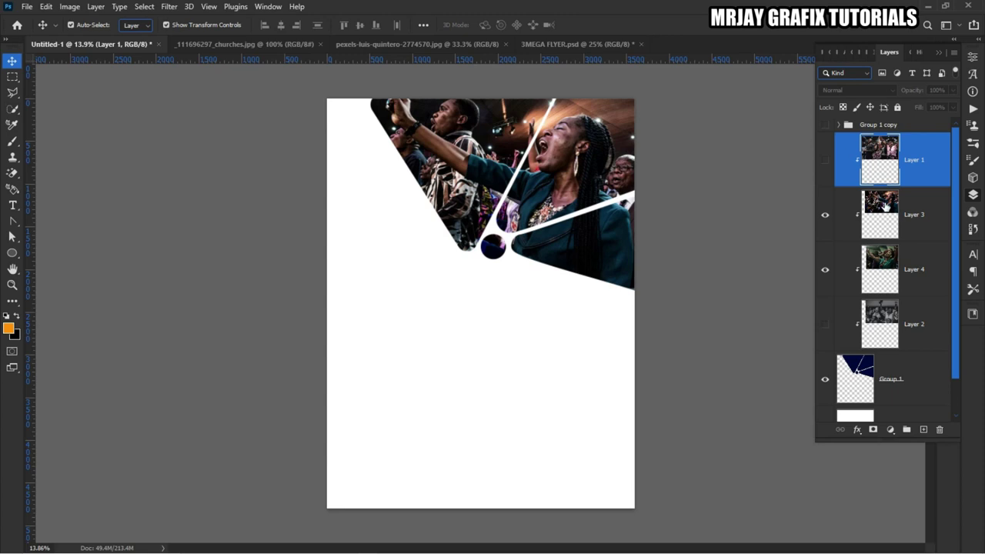
left_click(924, 430, "ctrl")
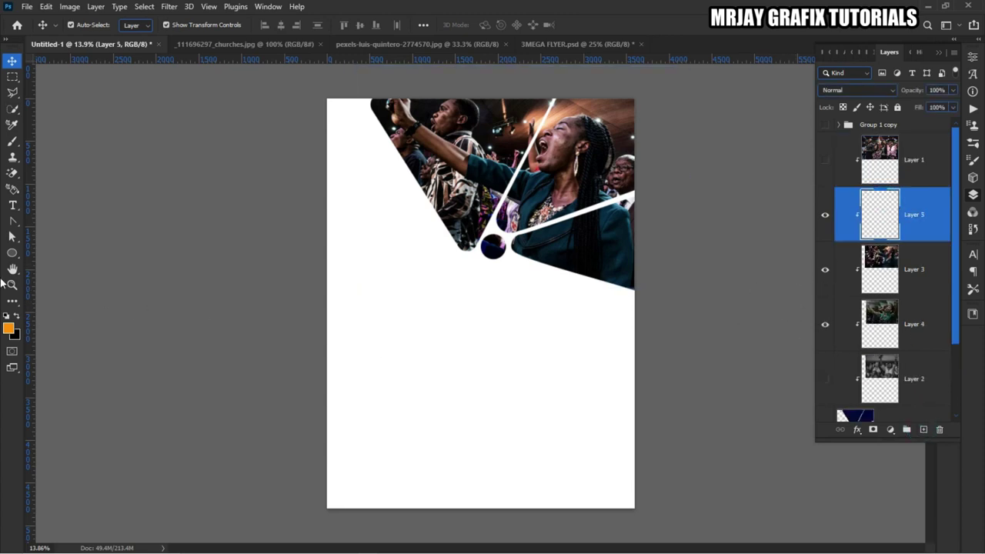
left_click(13, 140)
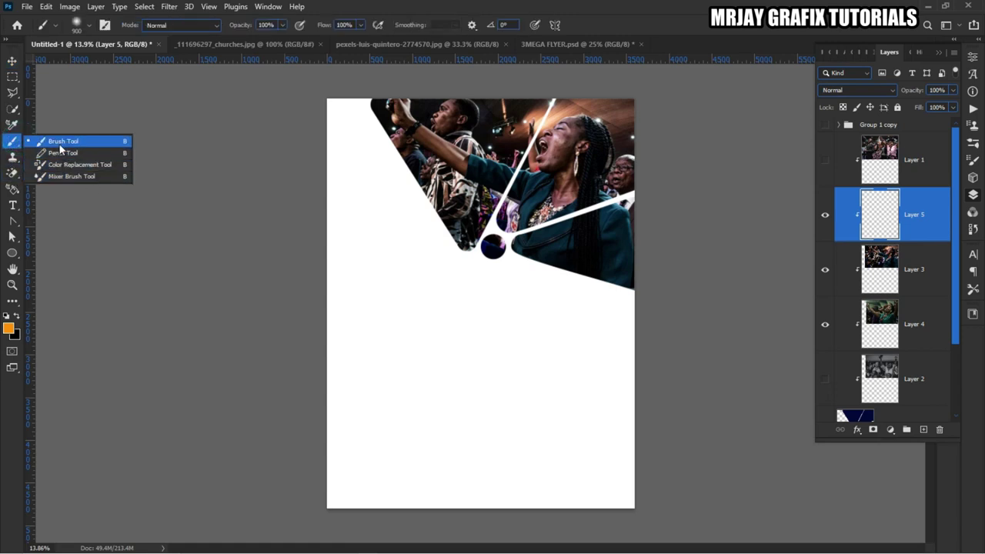
left_click(63, 142)
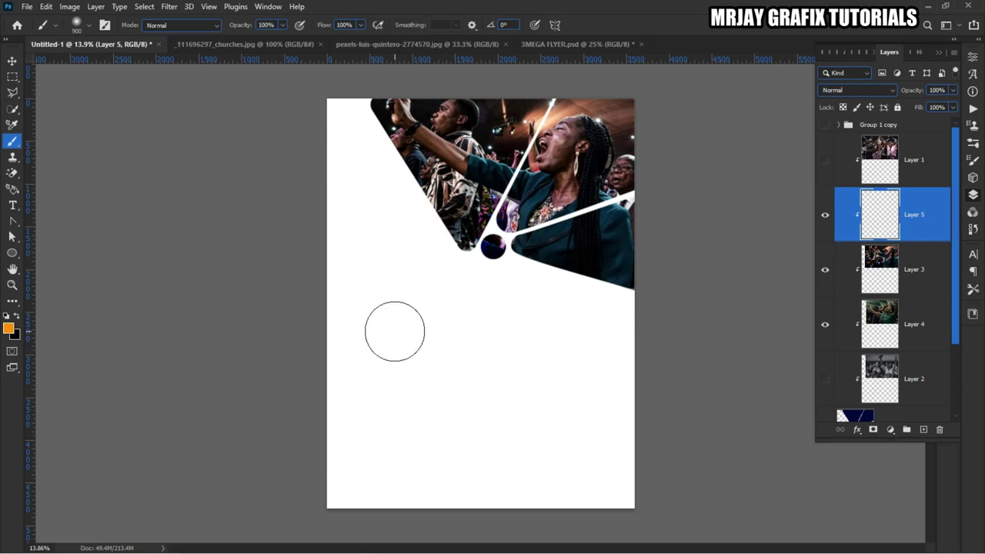
key("bracketright")
key("bracketright")
key("bracketright")
key("bracketright")
key("bracketright")
key("bracketright")
key("bracketright")
key("bracketright")
key("bracketright")
key("bracketright")
key("bracketright")
key("bracketright")
key("bracketright")
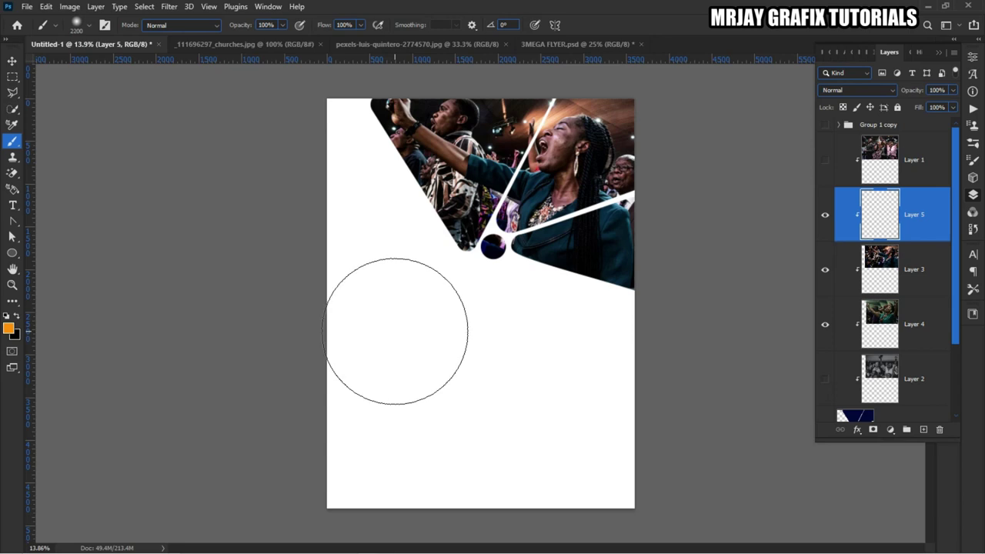
left_click(605, 123)
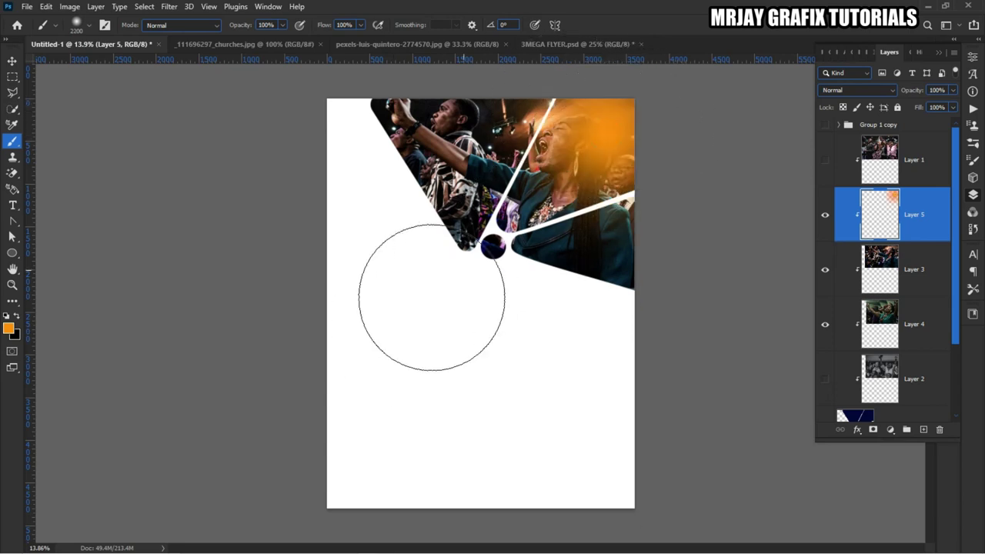
Set the blend mode of the orange spot's Layer 5 to Screen
left_click(12, 62)
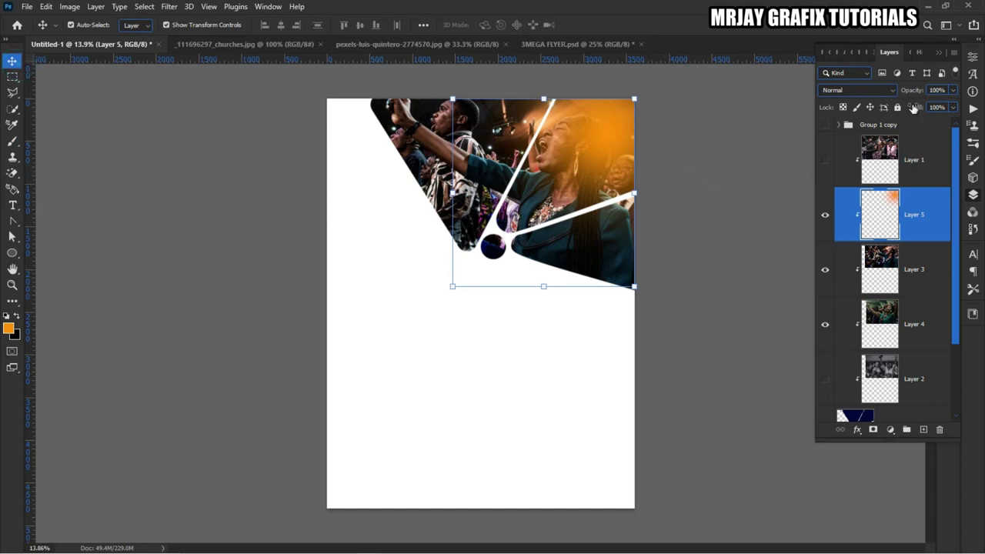
left_click(880, 91)
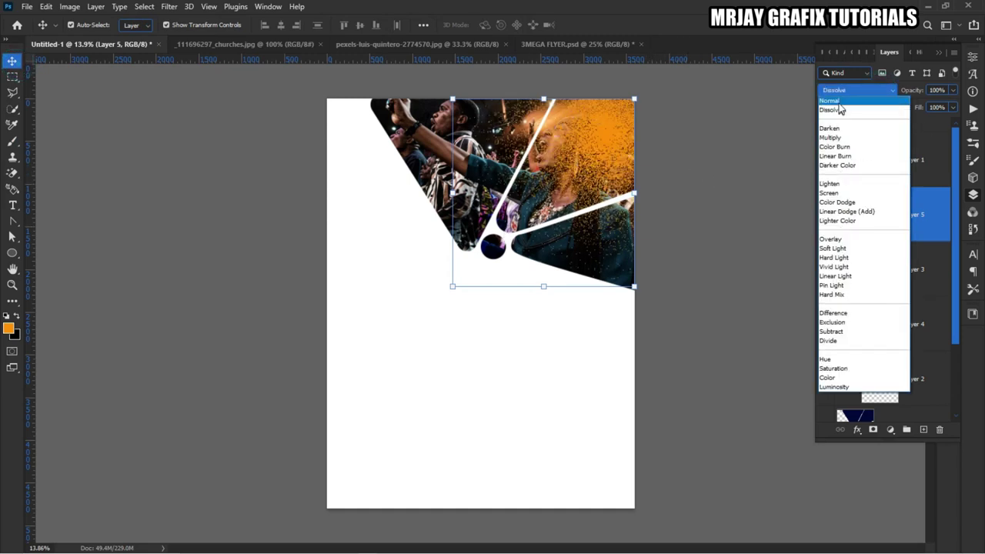
left_click(845, 90)
left_click(271, 245)
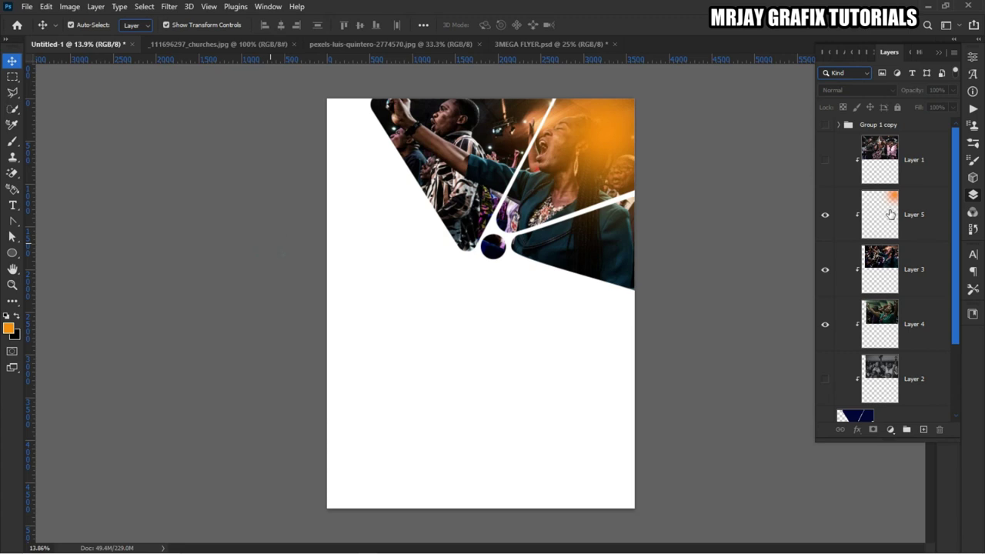
left_click(932, 219)
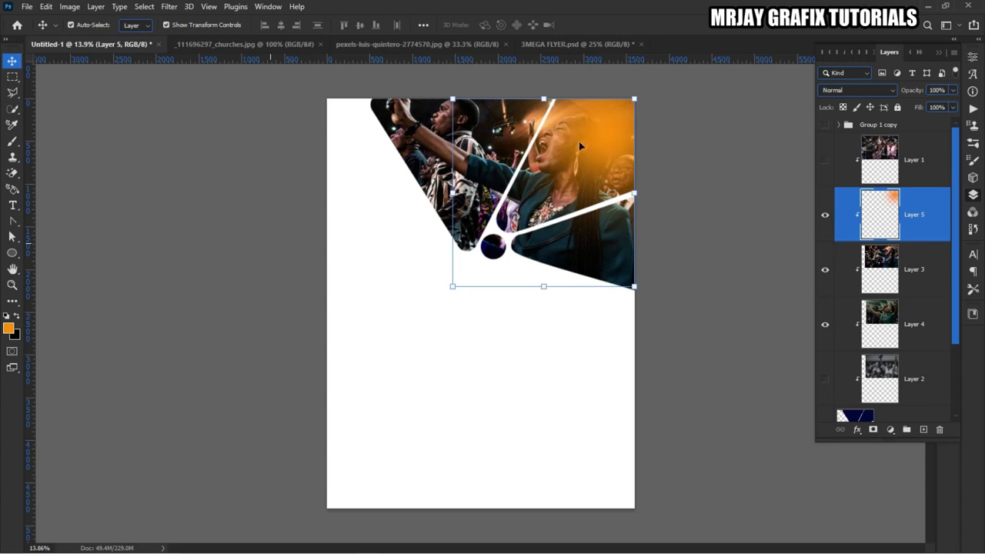
left_click(868, 90)
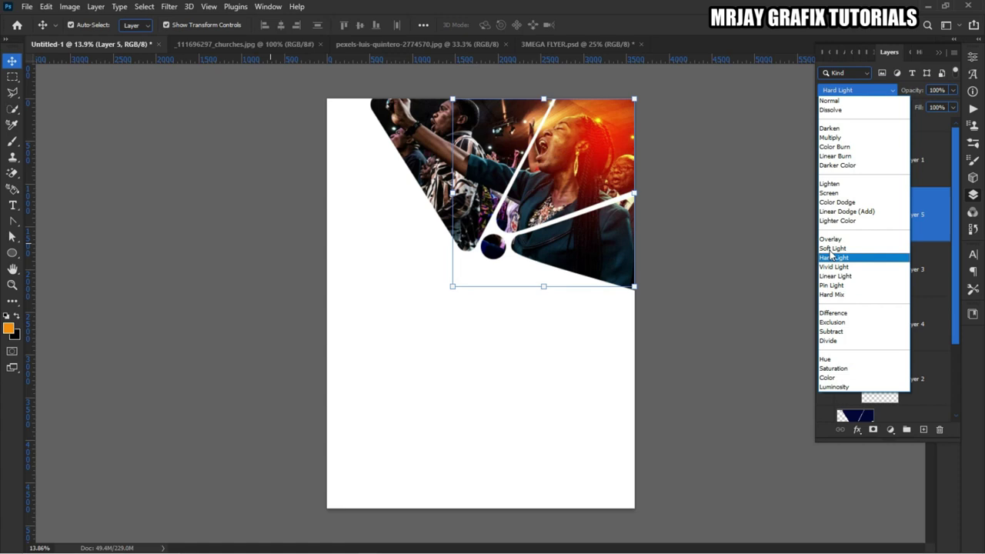
left_click(829, 192)
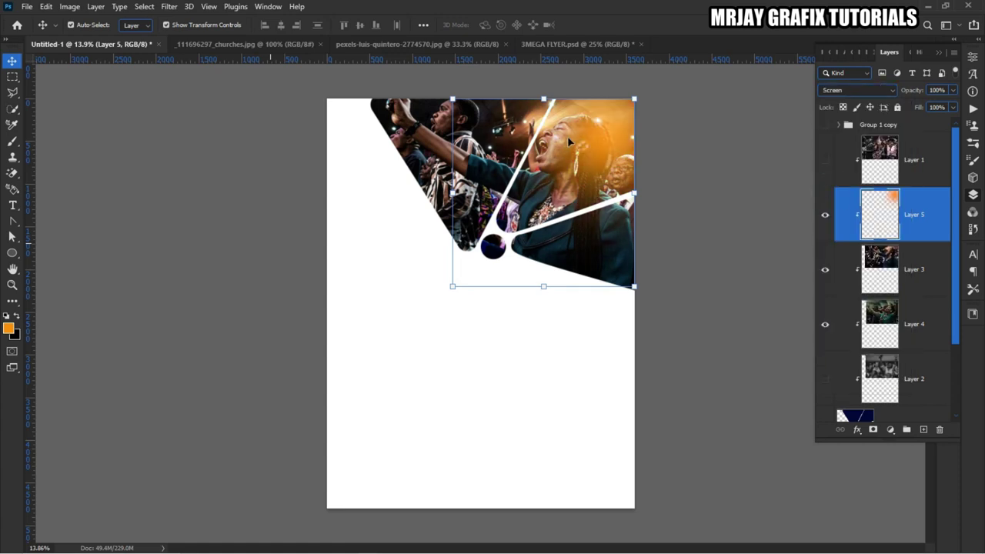
Scale the orange glow to about 134%, extending it past the page's upper-right corner, and reduce its layer opacity to 70%
left_click_drag(614, 149, 627, 133)
left_click_drag(465, 276, 418, 357)
left_click_drag(618, 145, 632, 135)
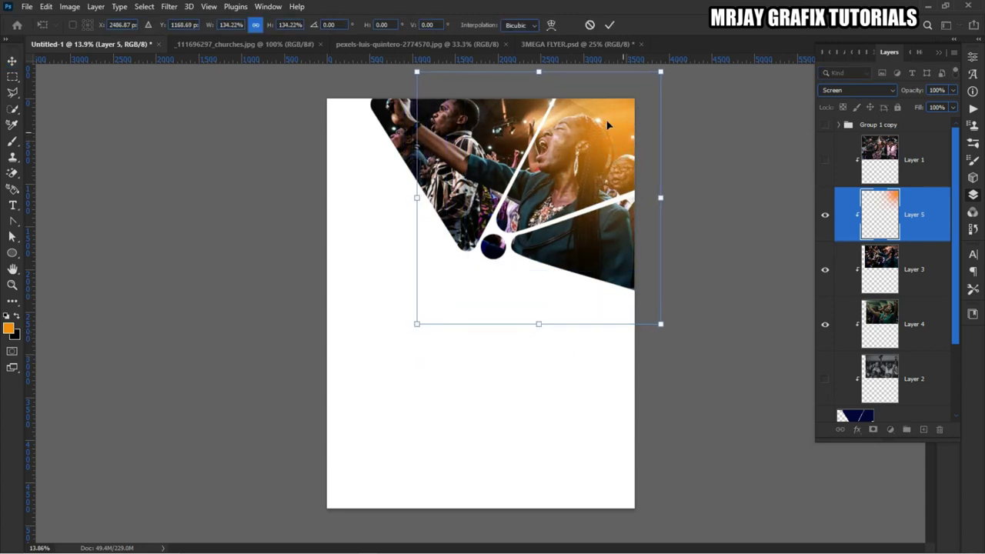
left_click(610, 23)
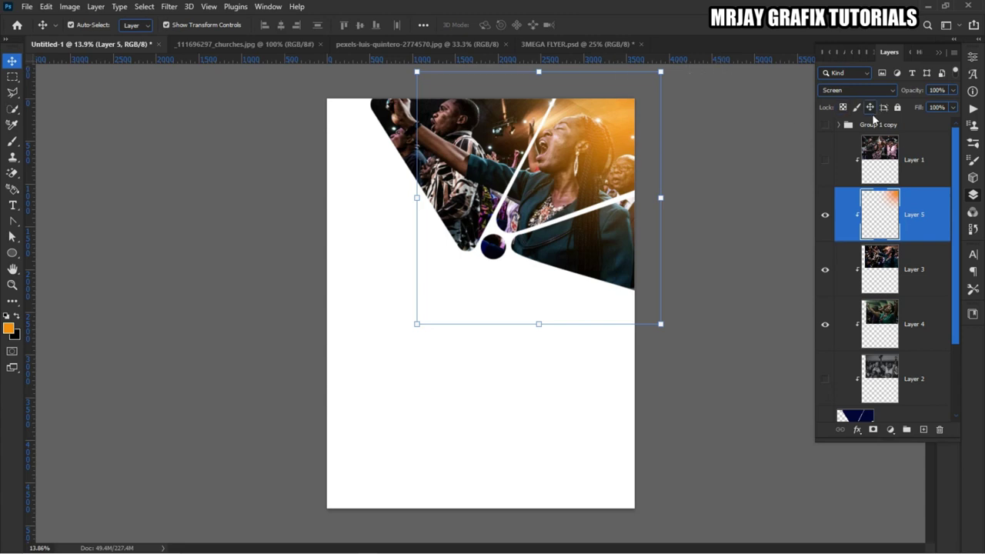
left_click_drag(915, 93, 896, 106)
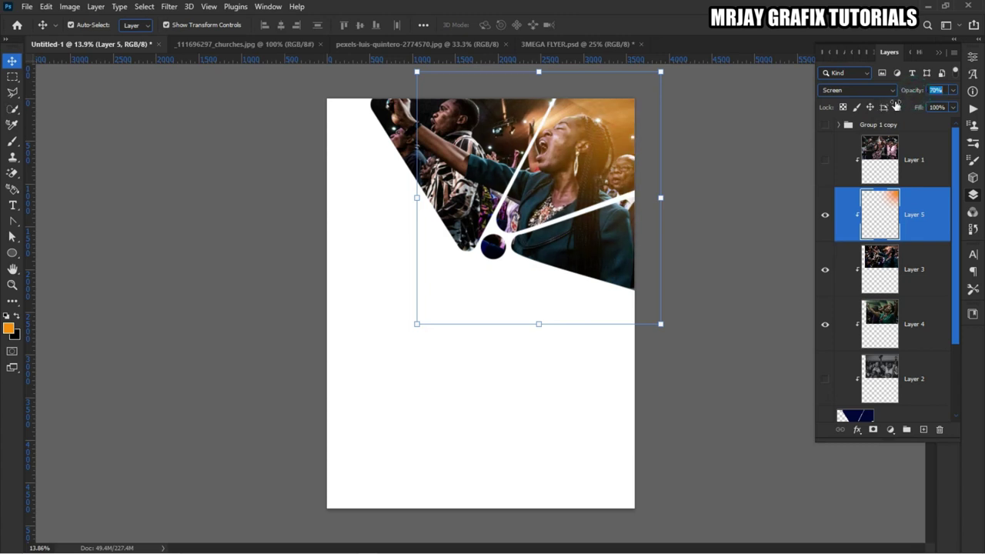
Add a clipped layer above Layer 5 and set the foreground color to deep violet #3a00b0
left_click(922, 431)
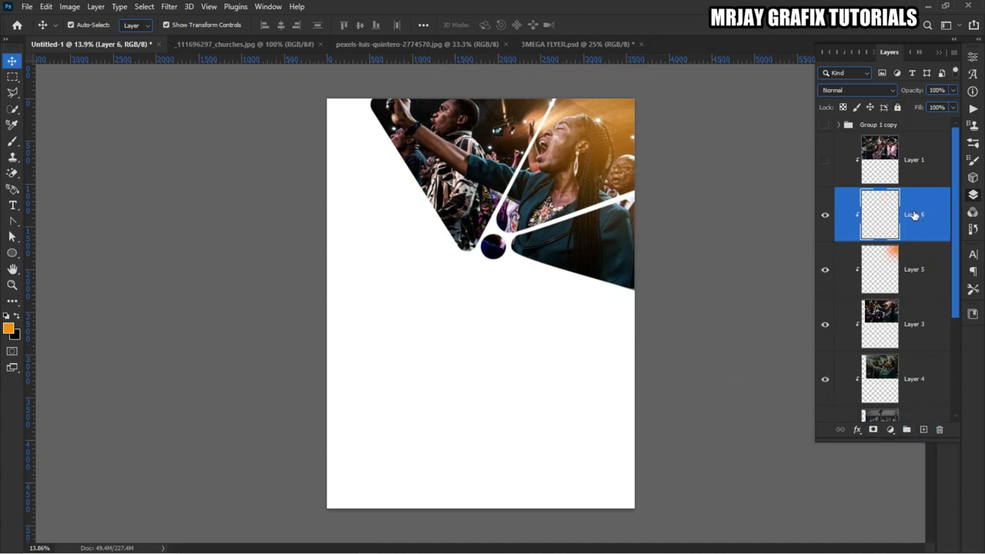
left_click(8, 330)
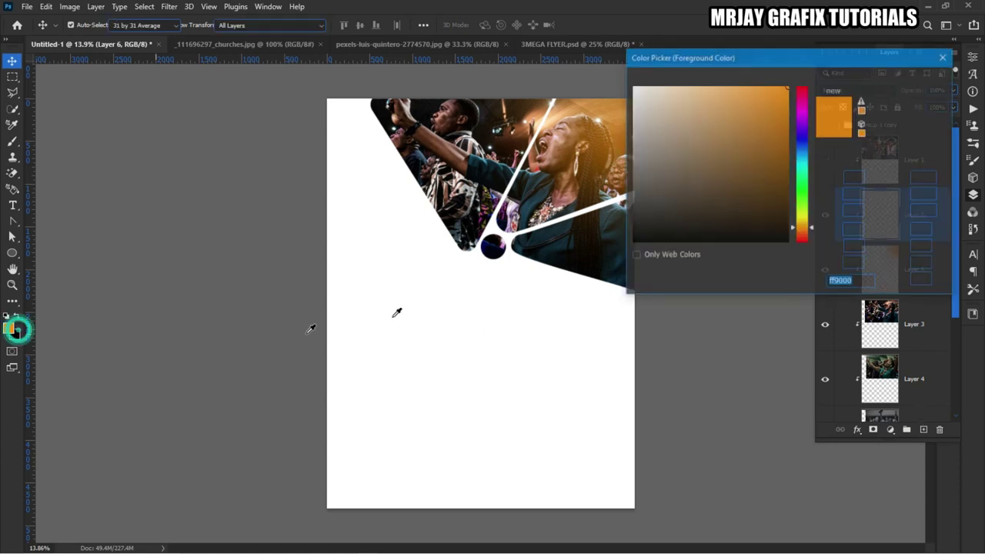
left_click(801, 129)
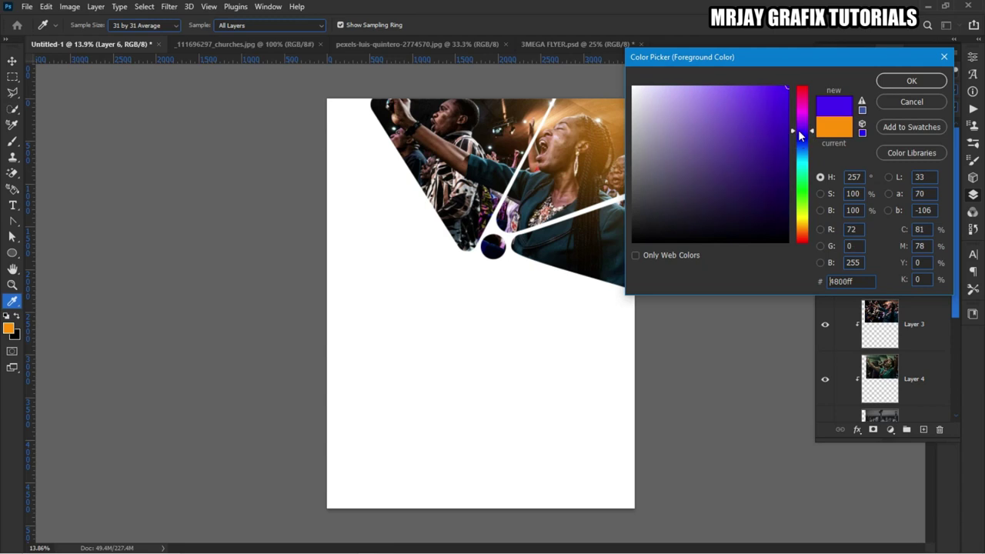
left_click_drag(801, 133, 804, 133)
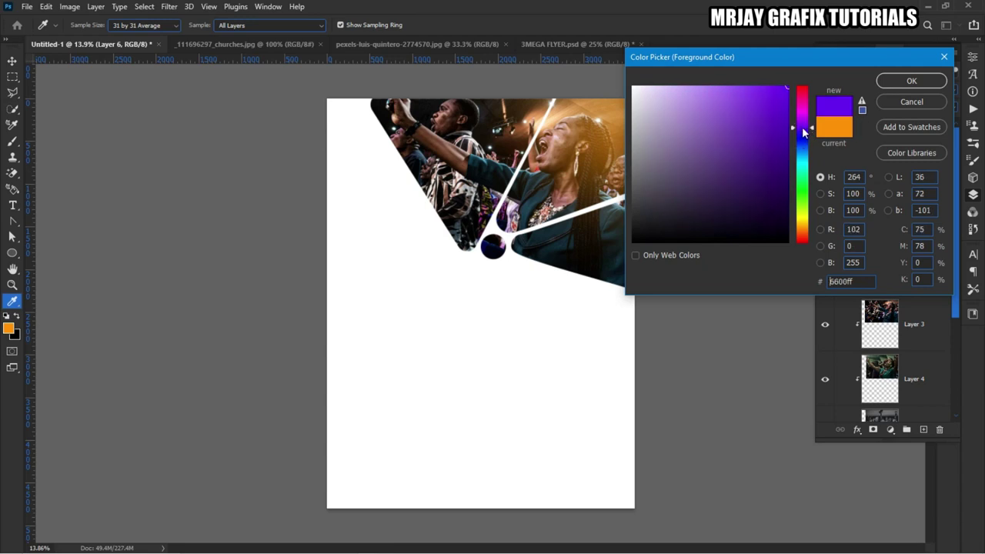
left_click(787, 135)
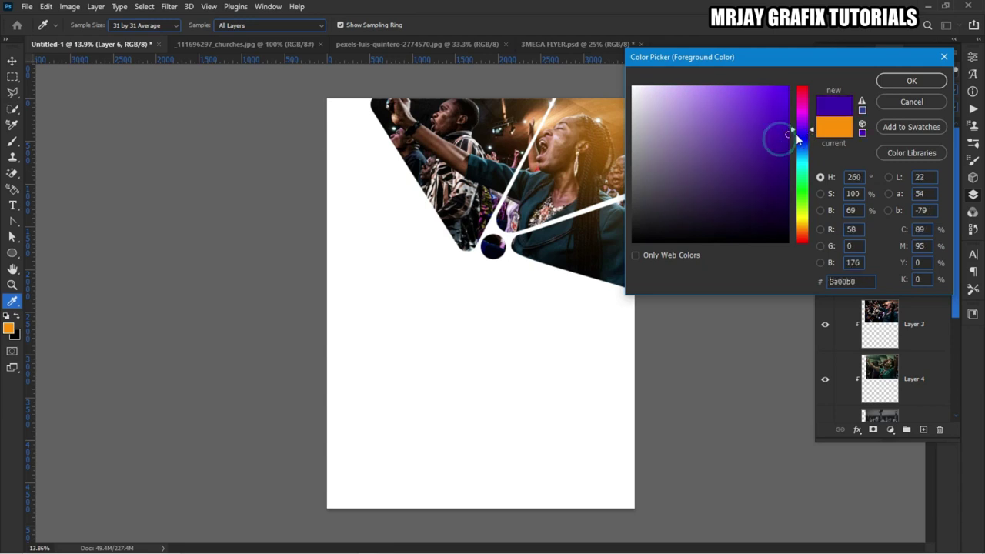
left_click(910, 81)
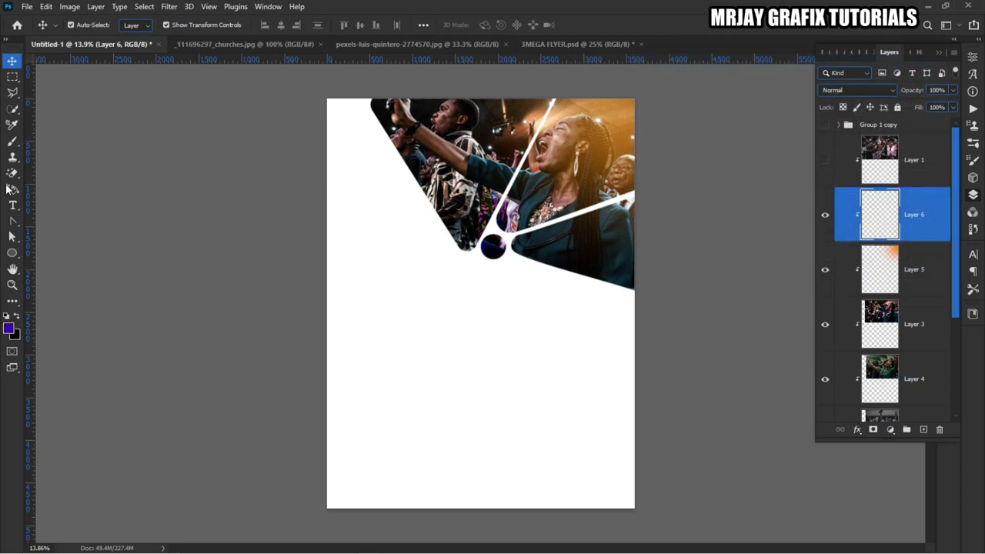
Paint a soft violet spot over the photo's upper-left corner on Layer 6 and set the layer's blend mode to Screen
left_click(12, 142)
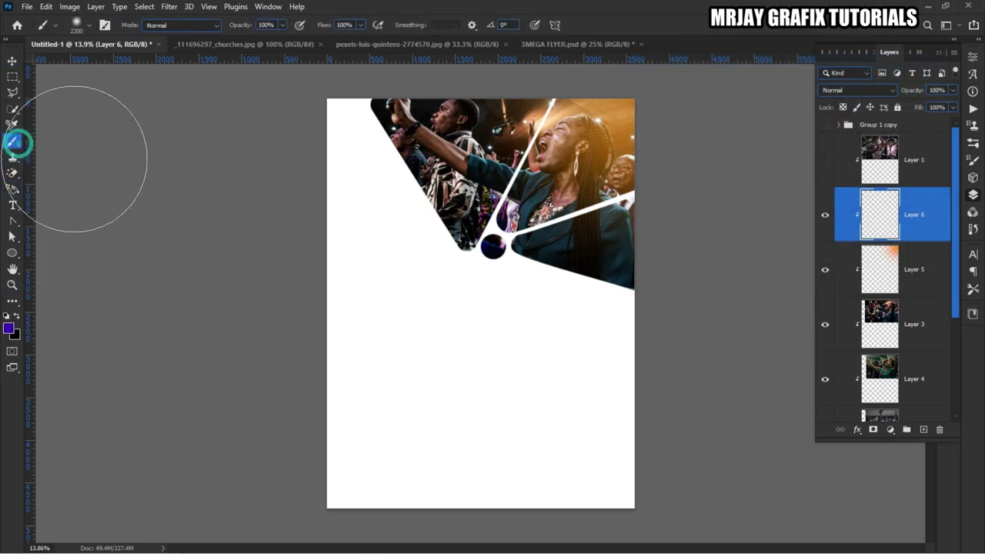
left_click(381, 112)
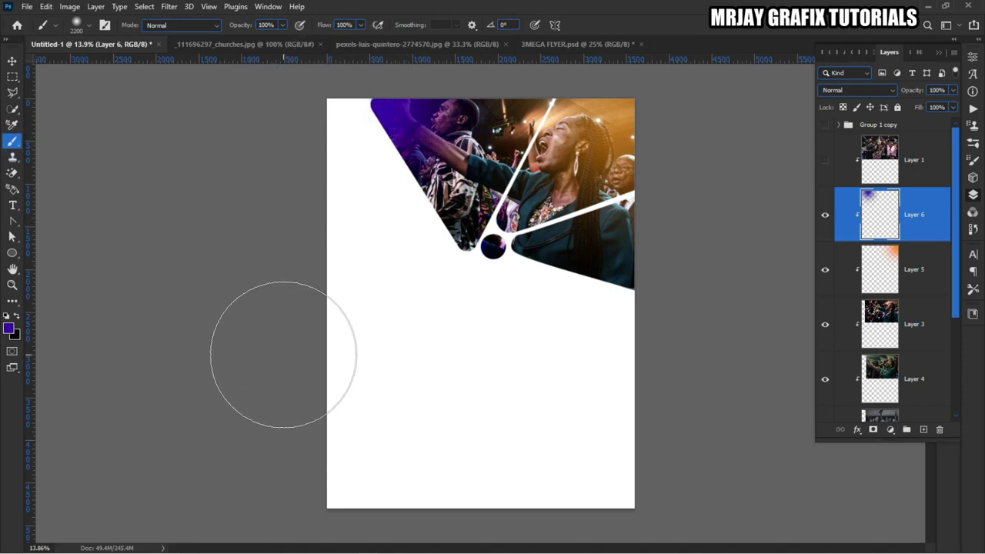
left_click(11, 60)
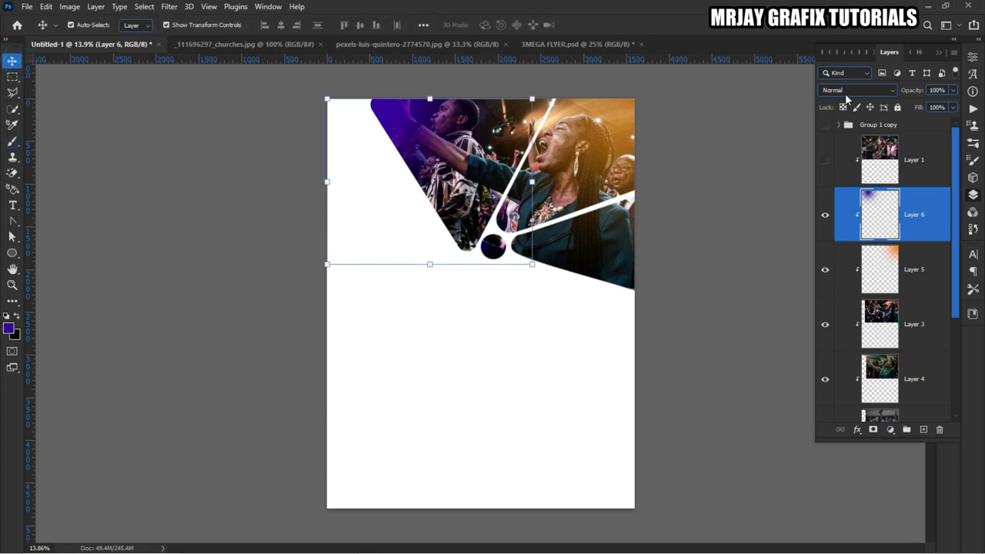
left_click(847, 91)
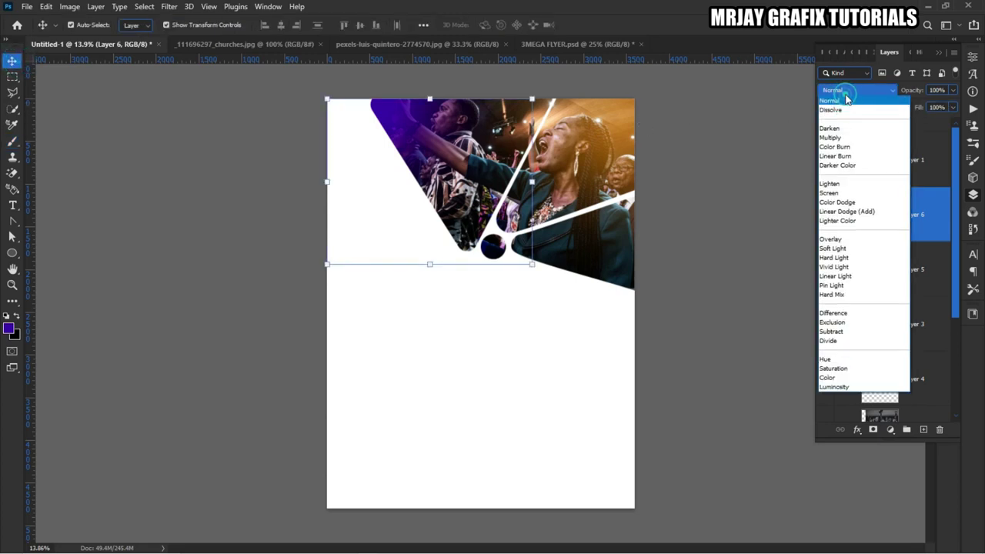
left_click(829, 193)
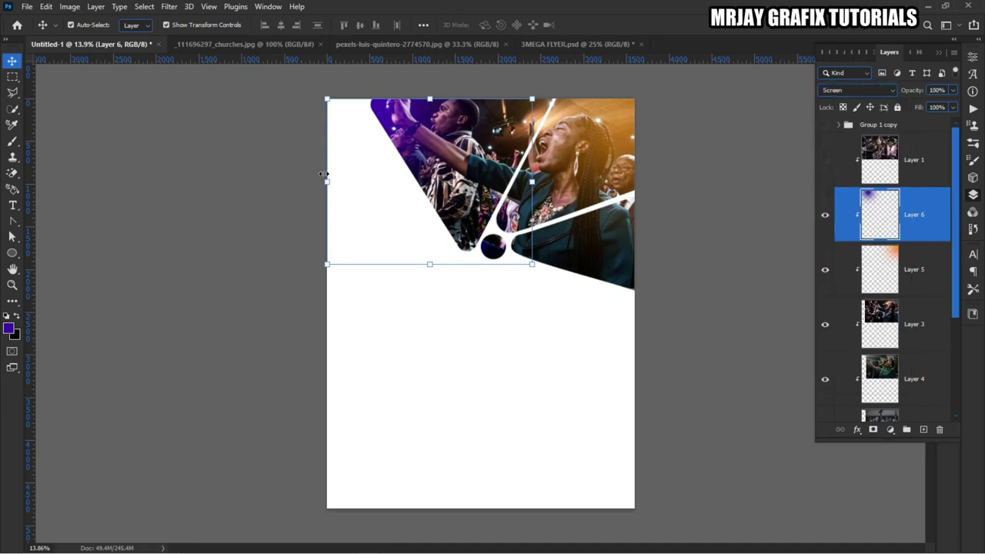
left_click(242, 173)
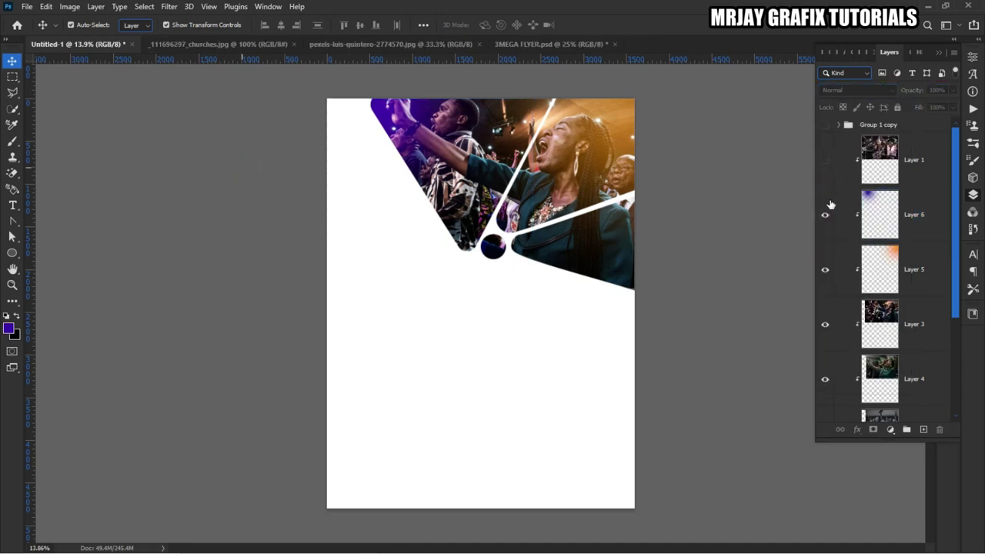
Toggle Layer 3's visibility to compare the color glows over both crowd photos, leaving it shown
left_click(824, 324)
left_click(823, 326)
left_click(822, 325)
left_click(823, 325)
Close the _111696297_churches.jpg document and switch to 3MEGA FLYER.psd
left_click(175, 44)
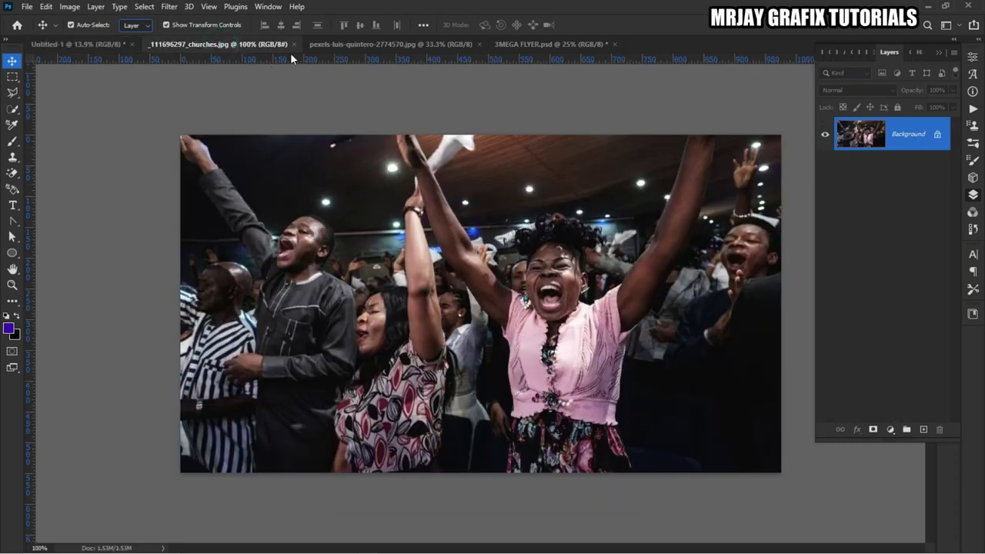
left_click(292, 44)
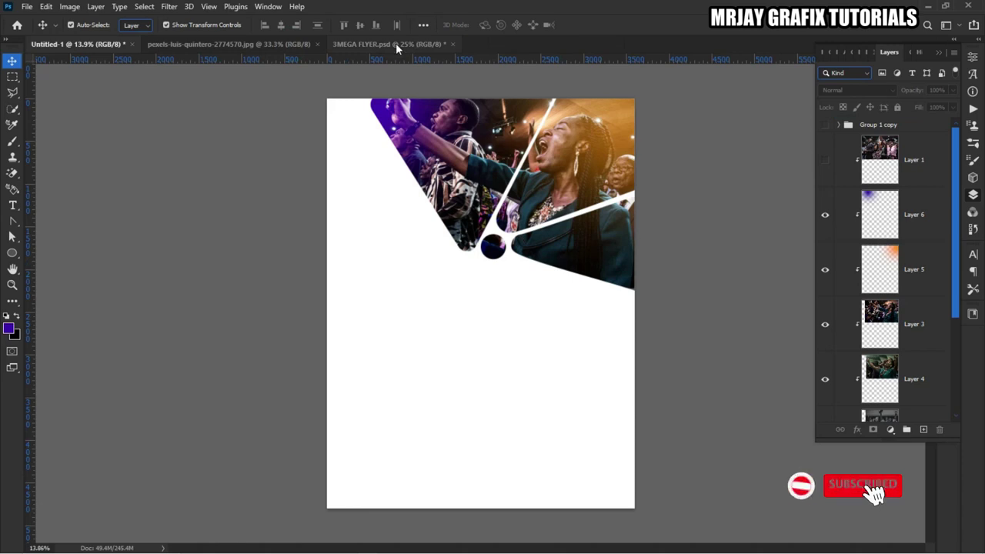
left_click(396, 44)
left_click(185, 130)
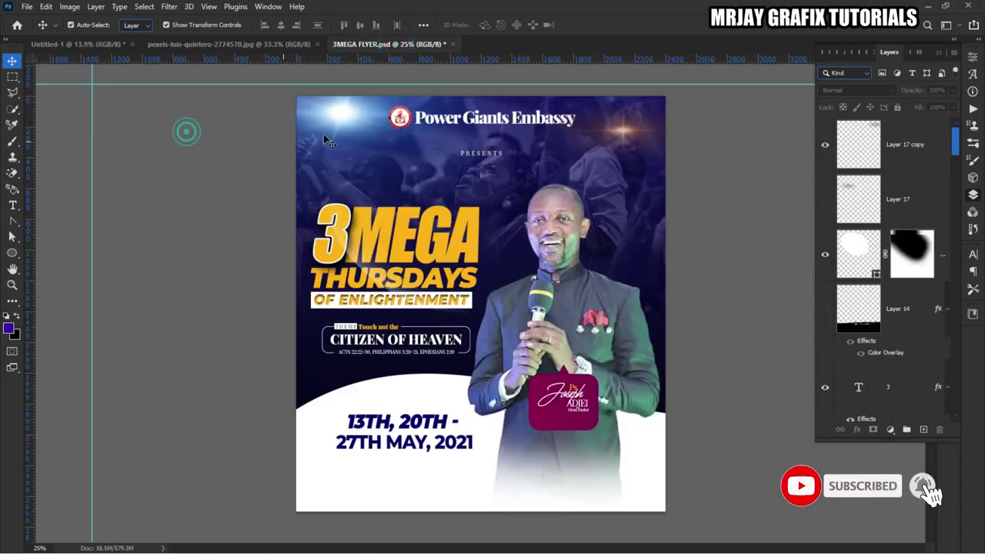
Lock the flyer's background crowd photo on Layer 15 and leave nothing selected
left_click(365, 115)
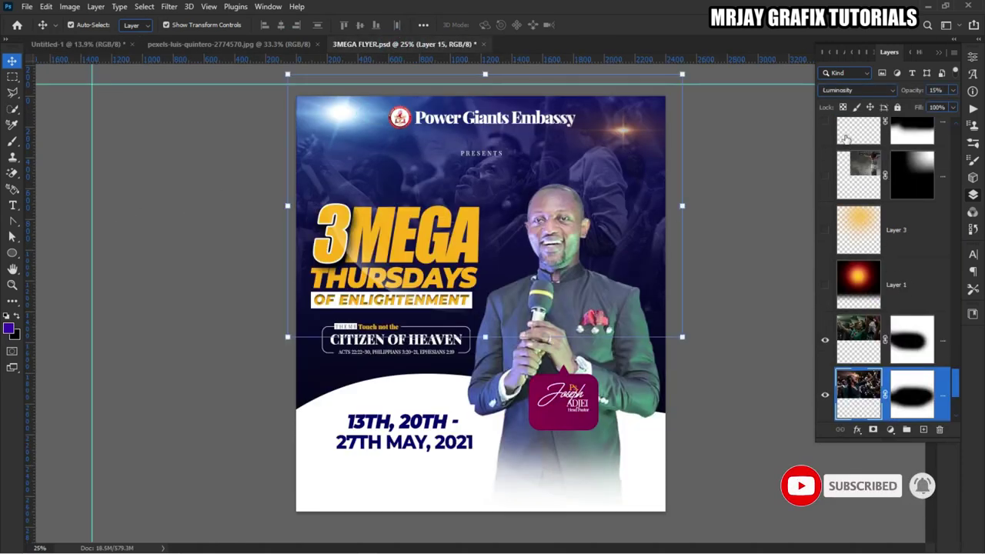
left_click(897, 107)
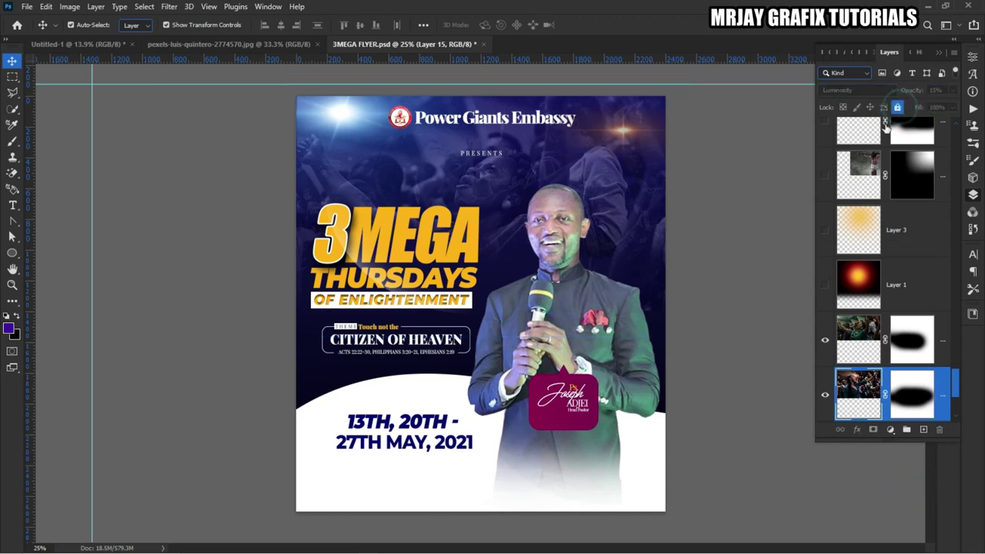
left_click(347, 114)
left_click(390, 177)
left_click(516, 177)
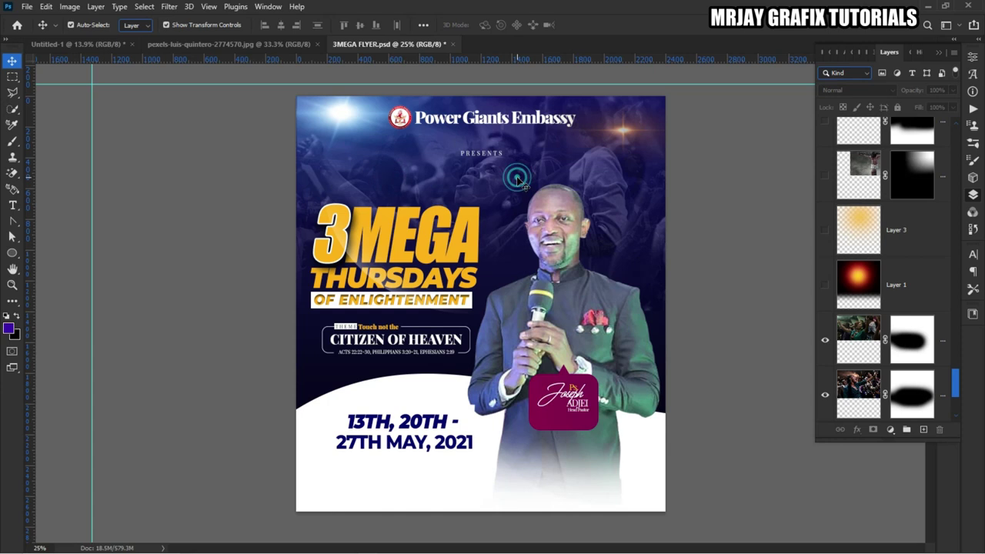
Copy the church logo and "Power Giants Embassy" title from the flyer into Untitled-1, placing them in the white area beside the photo shapes
left_click(385, 118)
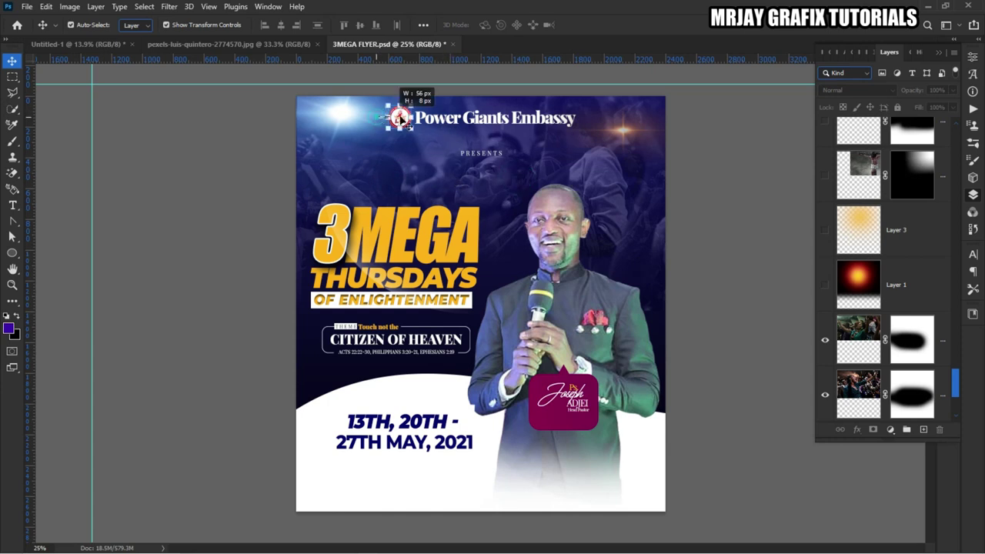
left_click_drag(460, 123, 241, 46)
left_click_drag(85, 46, 364, 219)
scroll(365, 219, "up", 5)
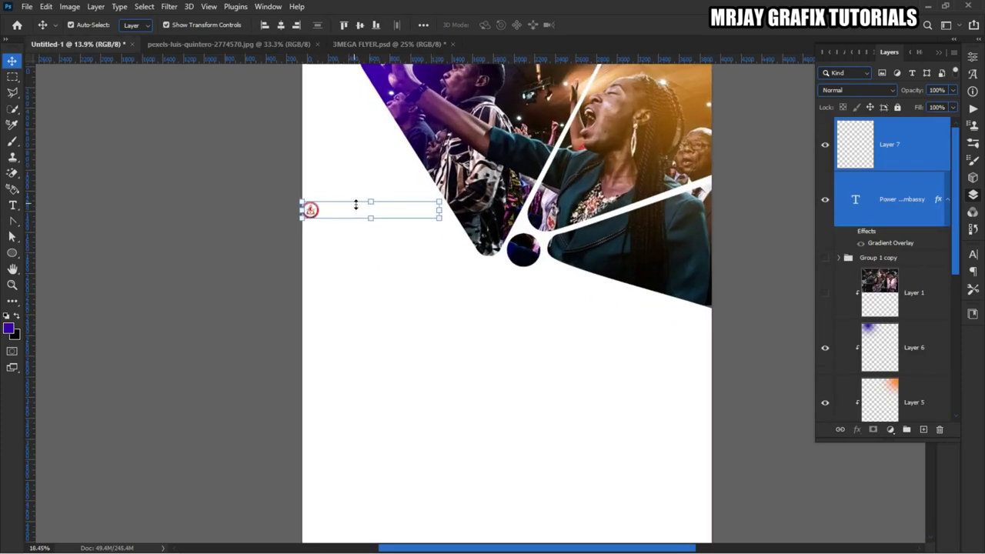
Move the copied logo and title inward from the page edge, and recolor the "Power Giants Embassy" text red (#d40000)
left_click_drag(302, 217, 339, 215)
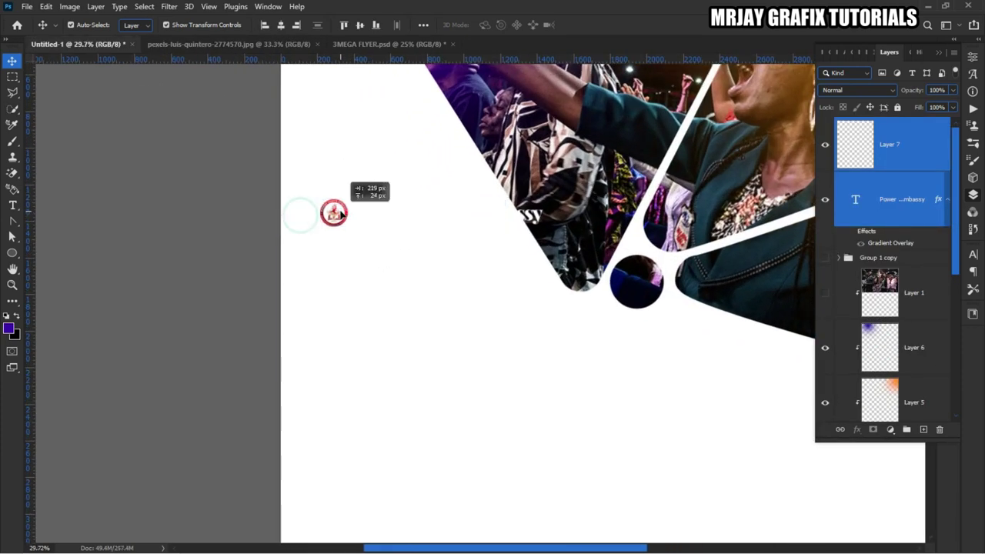
left_click(202, 213)
left_click(421, 215)
double_click(422, 215)
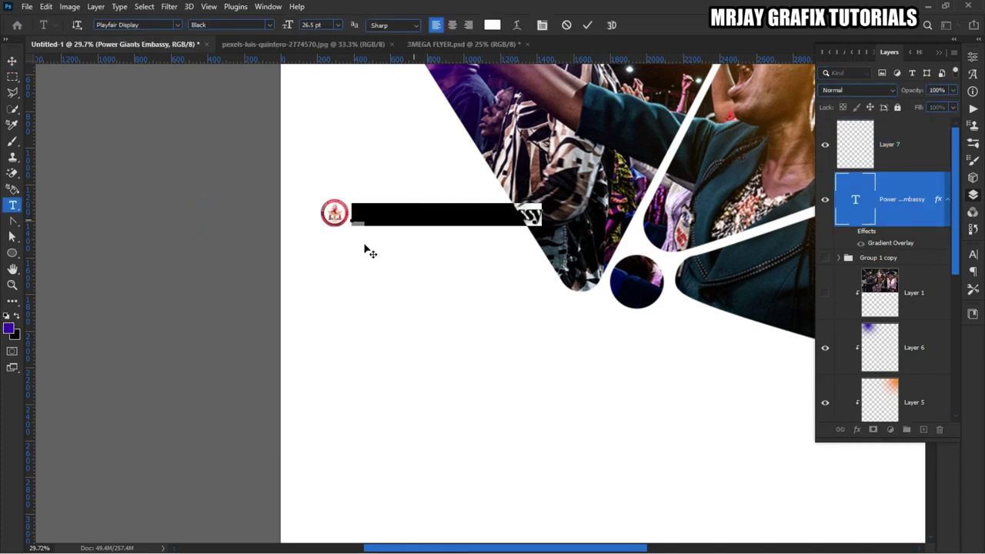
left_click(492, 24)
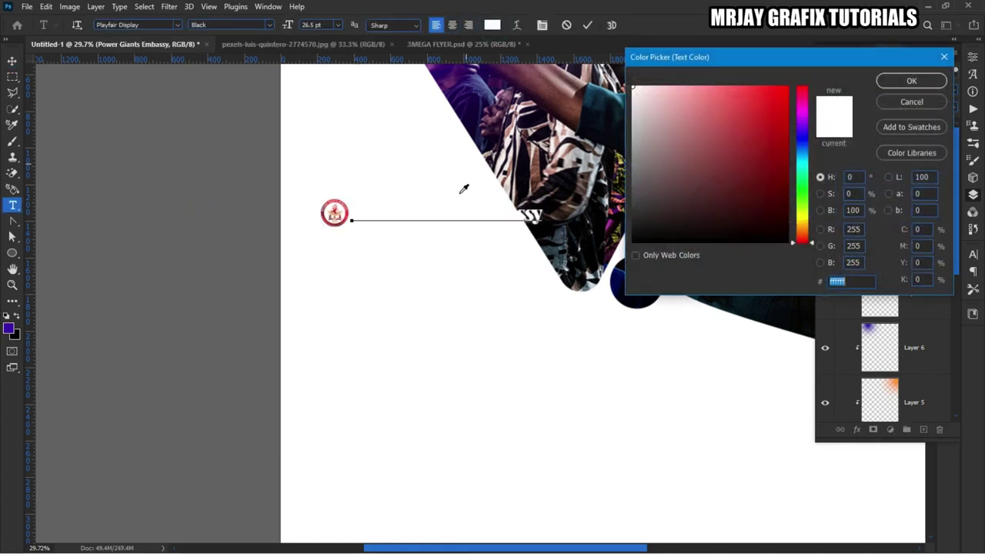
left_click_drag(726, 126, 810, 115)
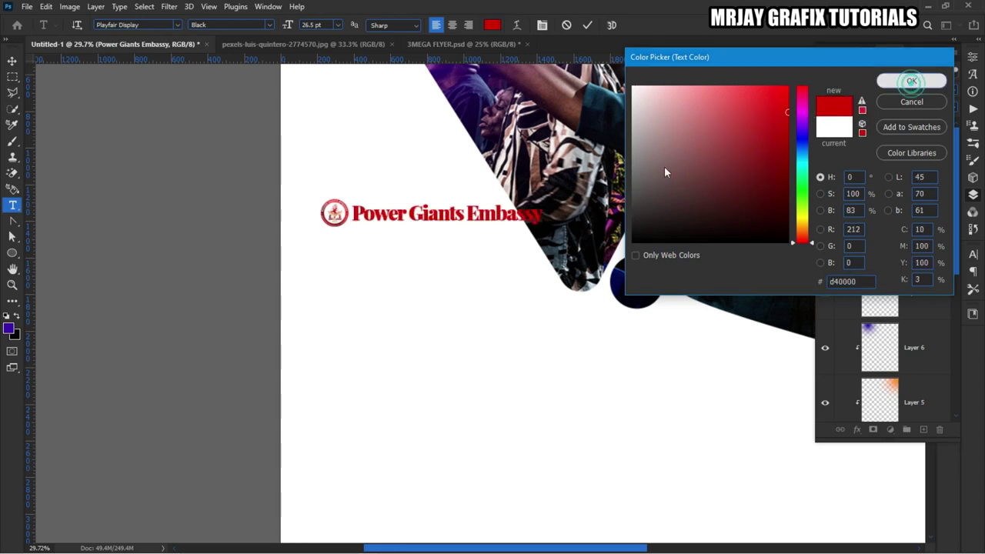
key("Return")
Replace the "Power Giants Embassy" title text beside the logo with "pge"
scroll(395, 185, "up", 3)
scroll(387, 199, "up", 1)
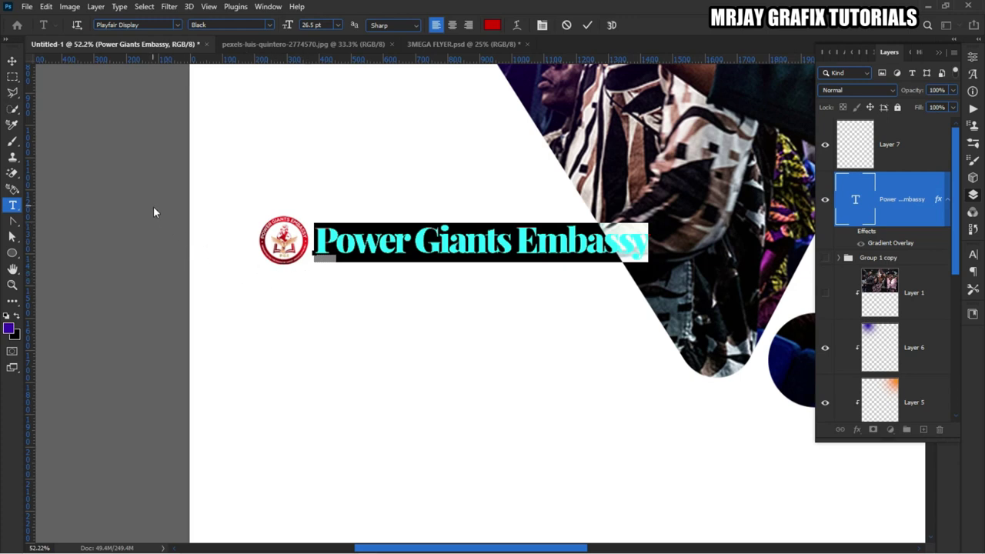
mouse_move(353, 234)
type("p")
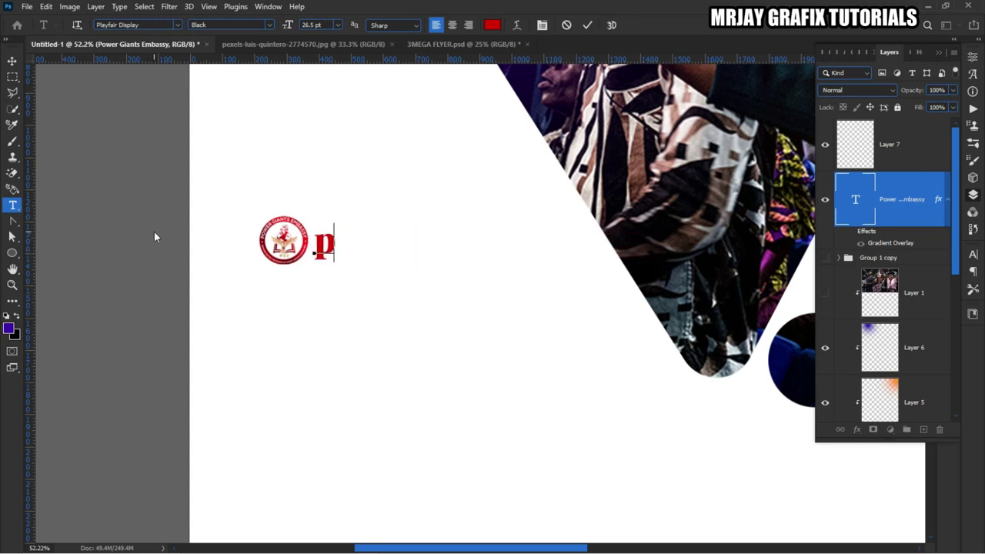
type("ge")
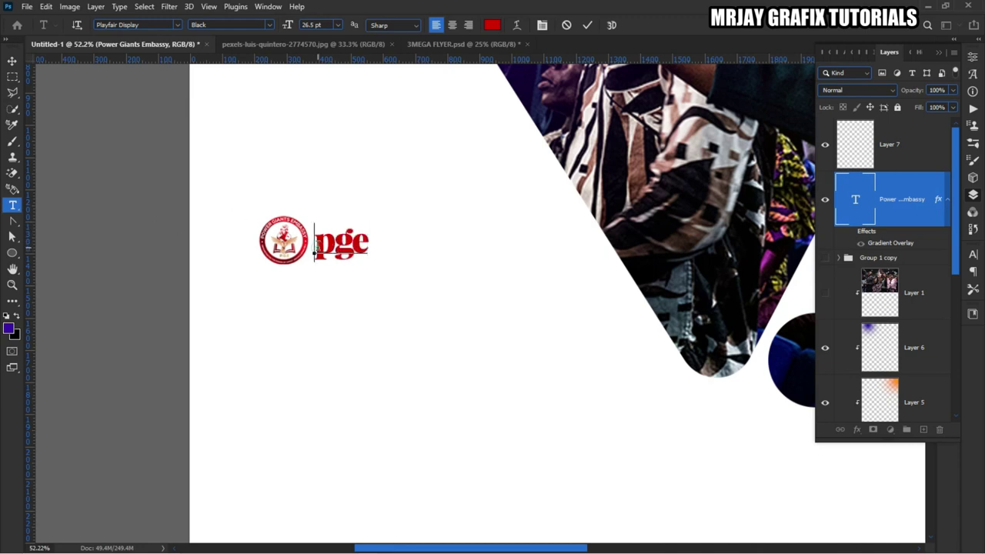
double_click(318, 245)
left_click(12, 61)
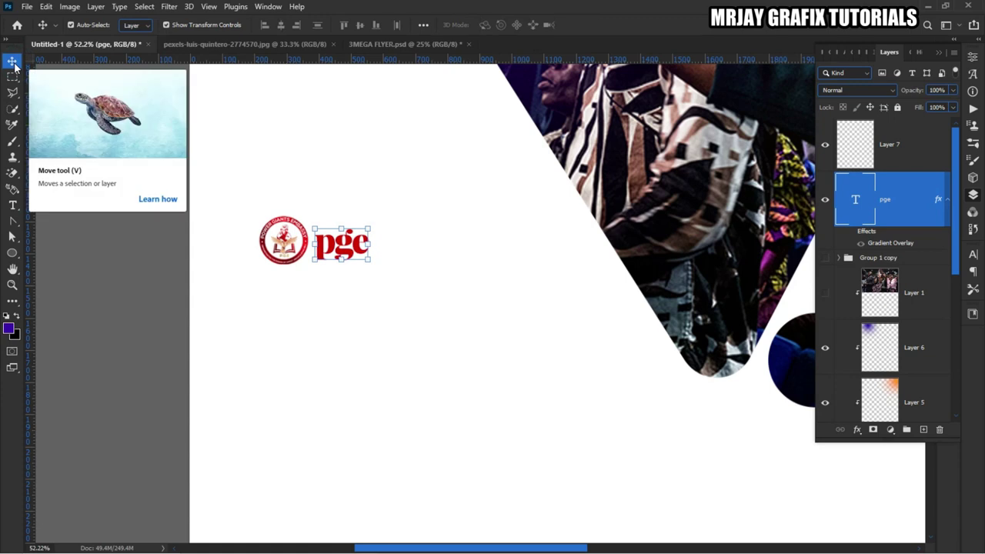
Enlarge the "pge" text and the church logo, and position them side by side in the white area
left_click(368, 229)
key("Return")
left_click_drag(393, 223, 440, 223)
left_click_drag(346, 230, 375, 230)
left_click_drag(267, 245, 302, 233)
key("ctrl+t")
left_click(30, 134)
left_click(84, 159)
left_click_drag(389, 240, 428, 240)
left_click_drag(341, 238, 377, 239)
left_click(248, 246)
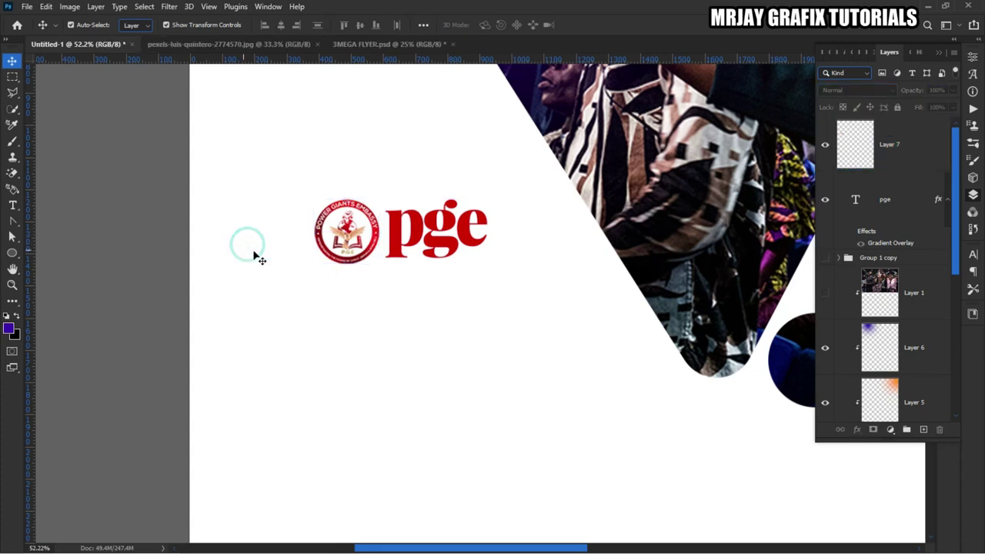
Apply All Caps to the "pge" text and nudge it closer to the logo, centred on the logo's height
scroll(314, 110, "down", 1)
scroll(314, 109, "up", 2)
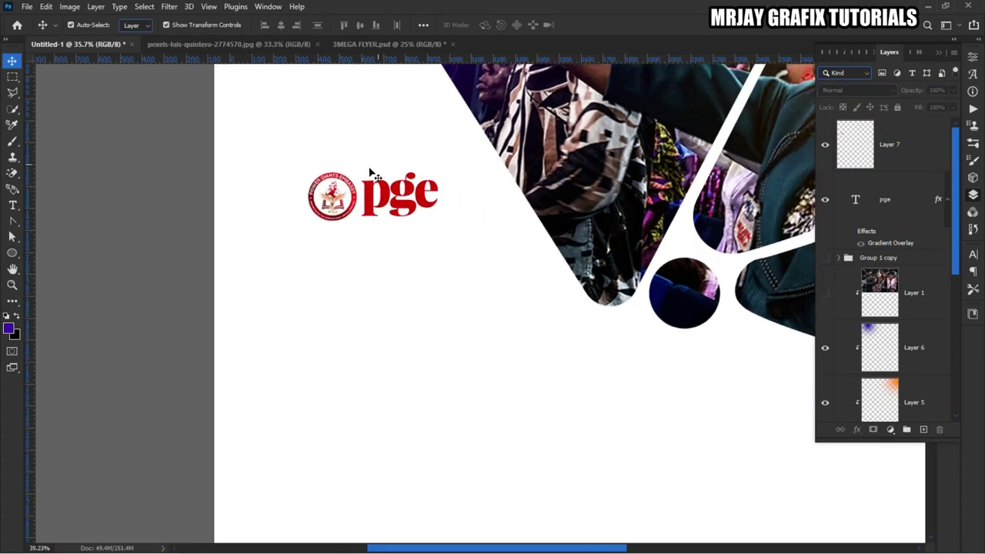
left_click(383, 209)
double_click(383, 209)
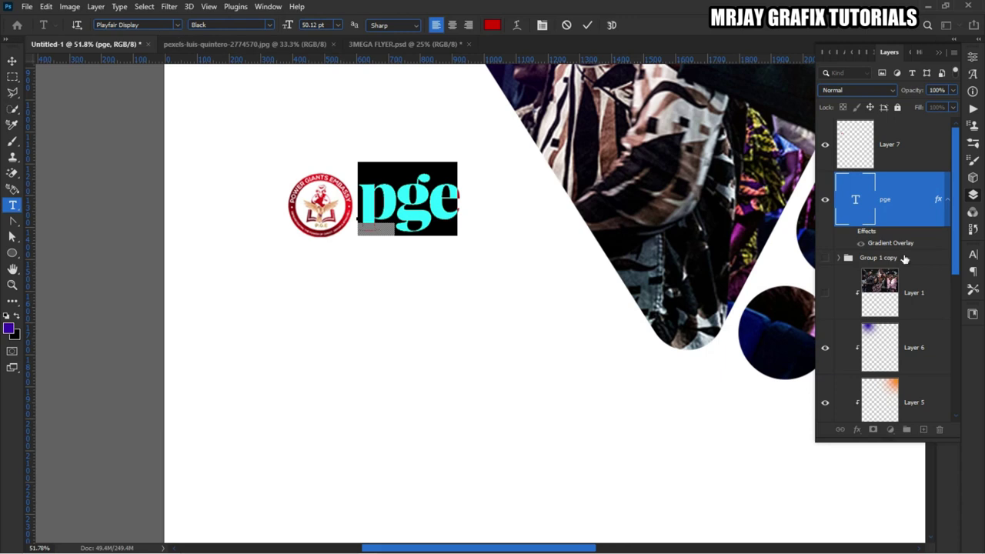
left_click(973, 254)
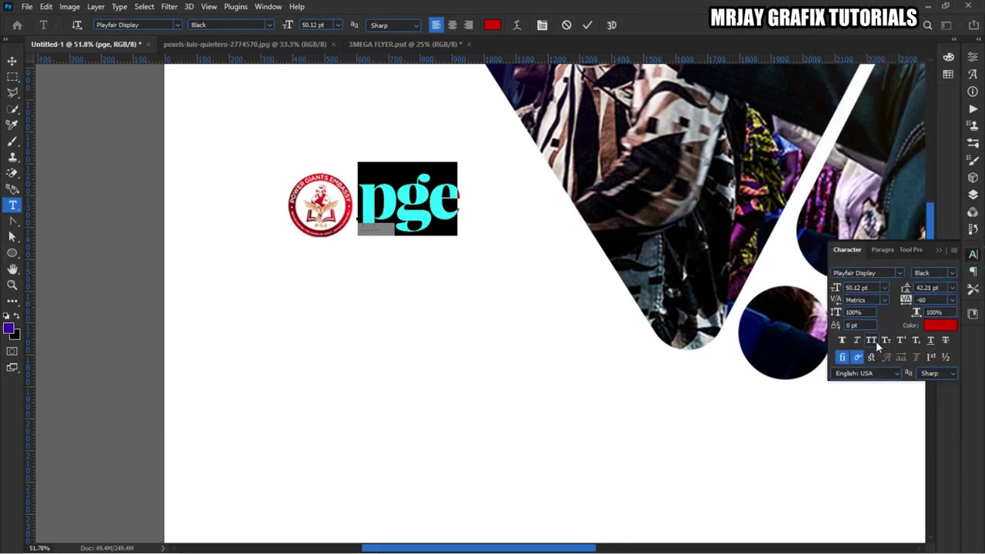
left_click(874, 341)
left_click(242, 192)
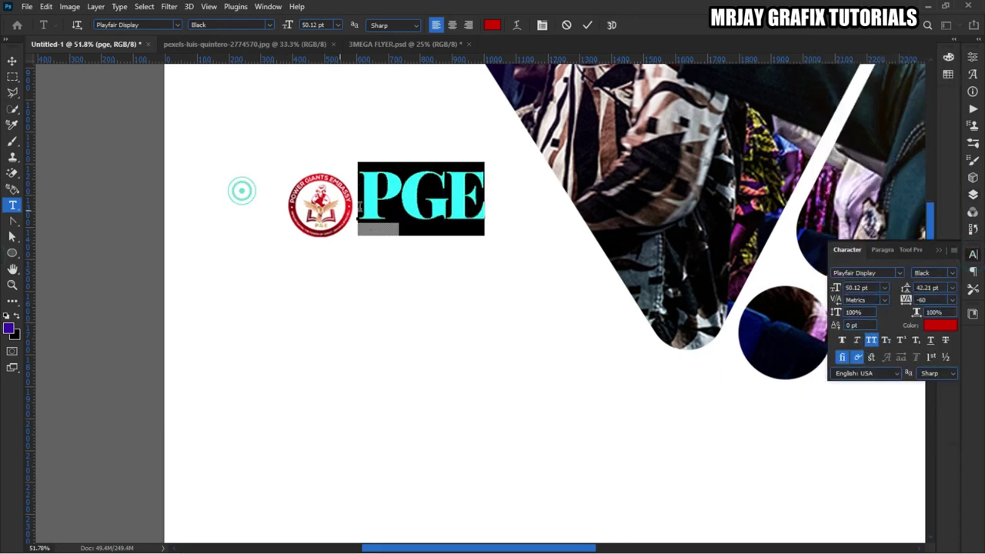
key("v")
left_click_drag(410, 196, 400, 209)
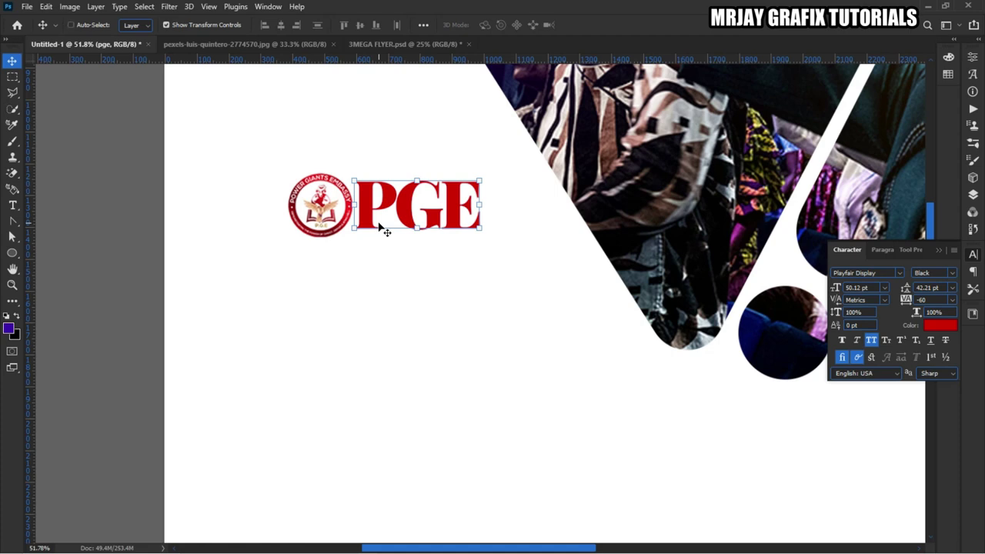
Duplicate the PGE text below the logo and change the copy to "POWER GIANTS EMBASSY"
key("ctrl+j")
left_click_drag(376, 202, 338, 306)
double_click(330, 297)
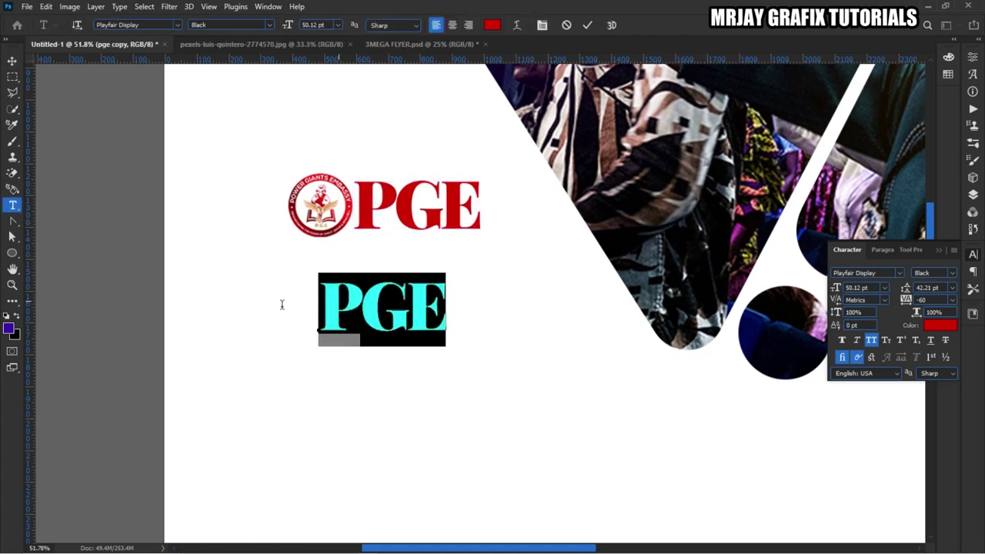
type("PO")
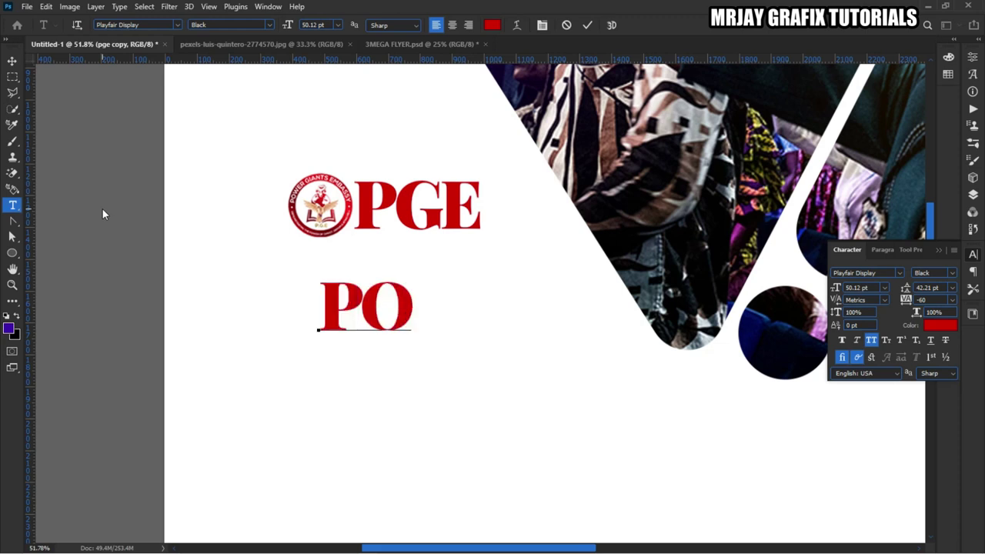
type("WER")
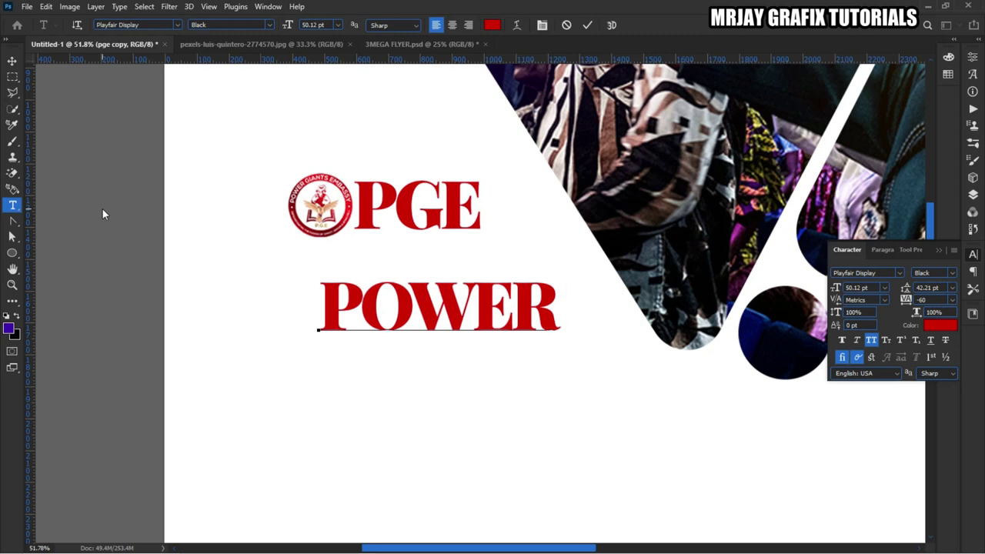
type(" G")
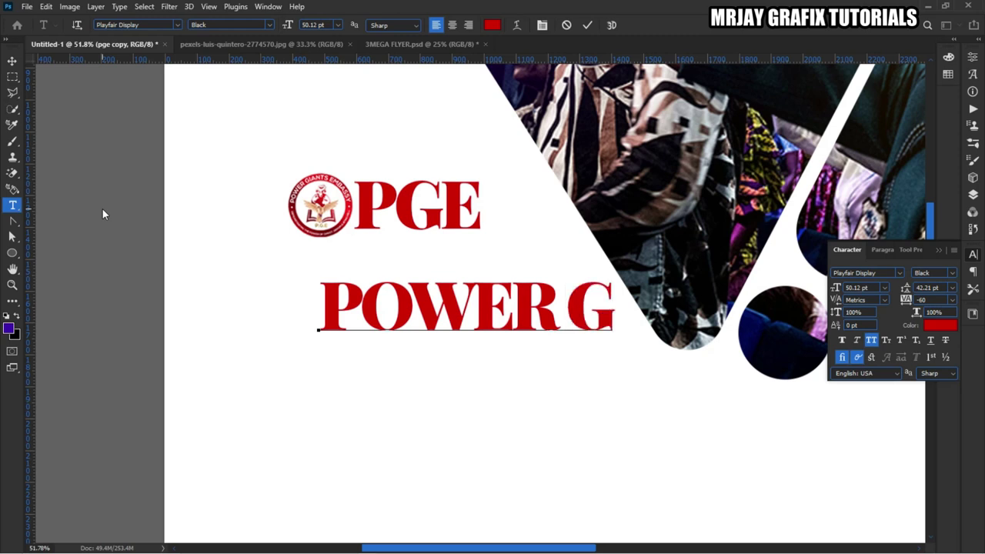
type("IANTS")
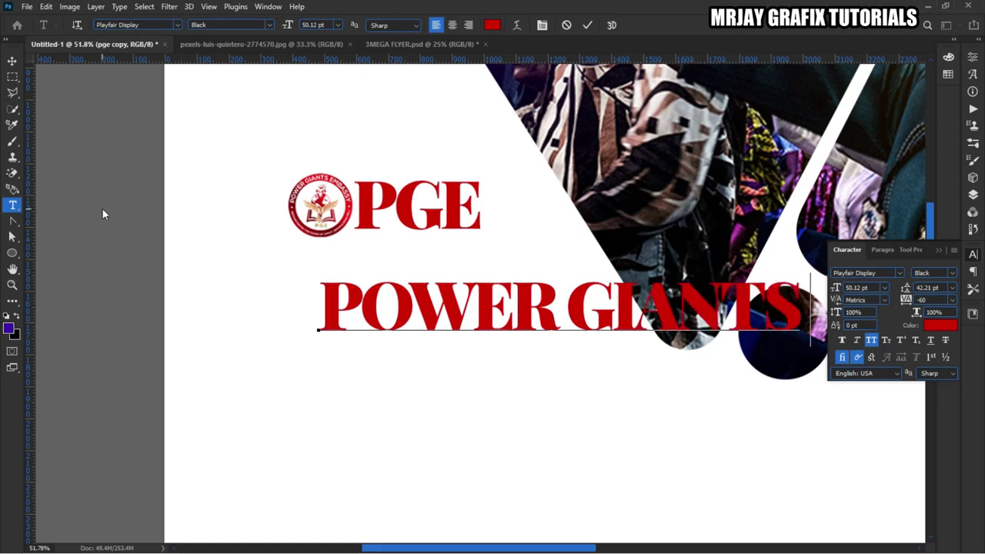
type(" E")
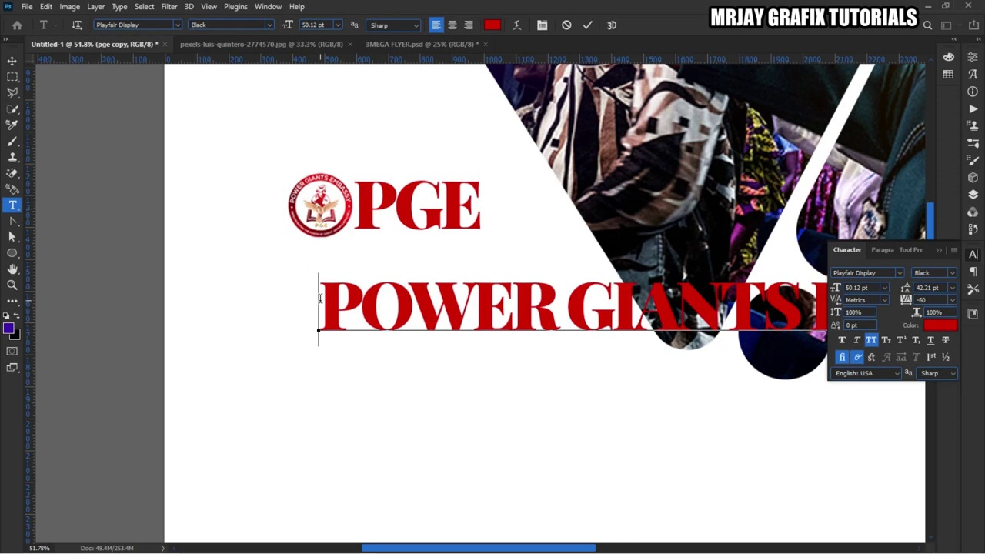
Set the "POWER GIANTS EMBASSY" text to 12 pt and move it directly under the PGE lettering
key("ctrl")
key("ctrl+a")
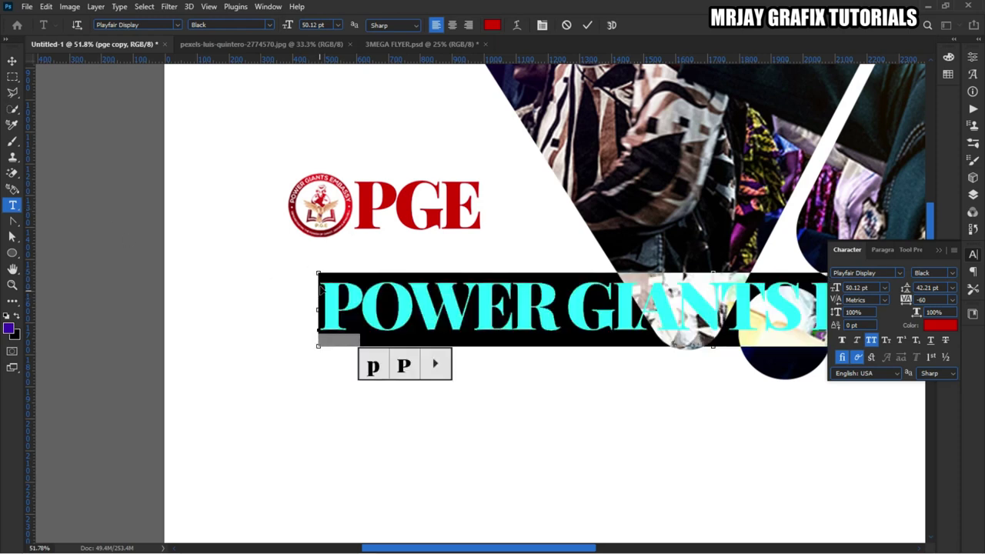
left_click_drag(297, 29, 266, 40)
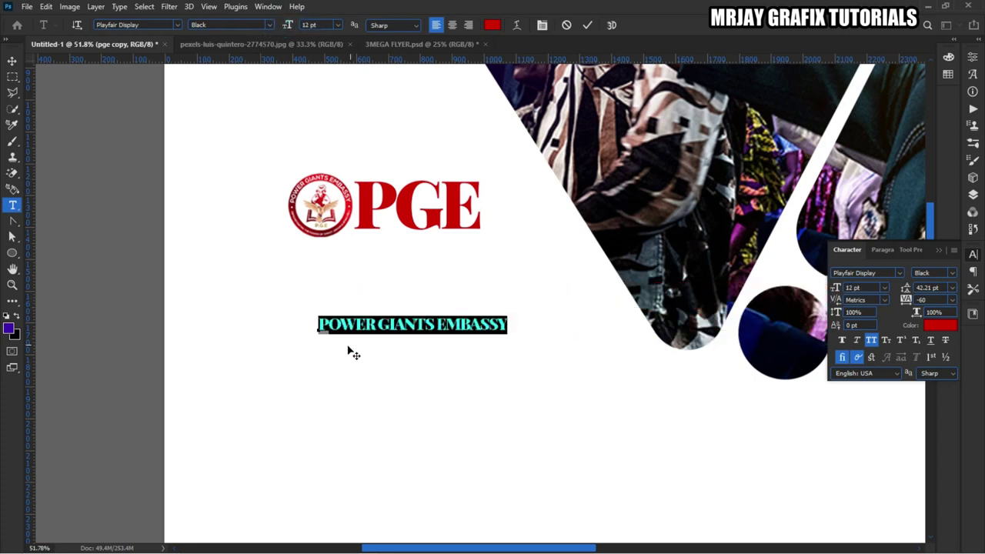
left_click_drag(361, 347, 373, 276)
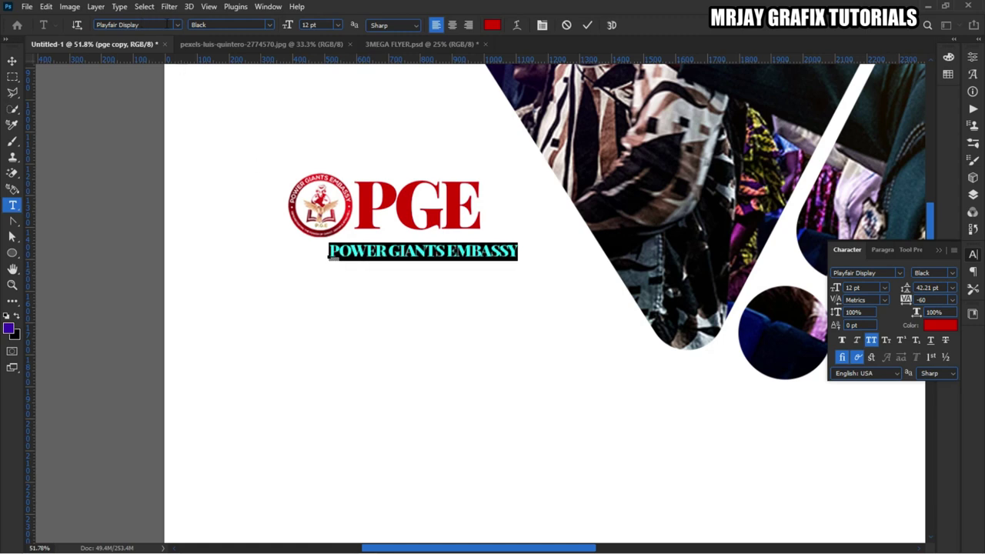
Set the font of the "POWER GIANTS EMBASSY" line to Gotham Black Regular and commit the text
left_click(177, 25)
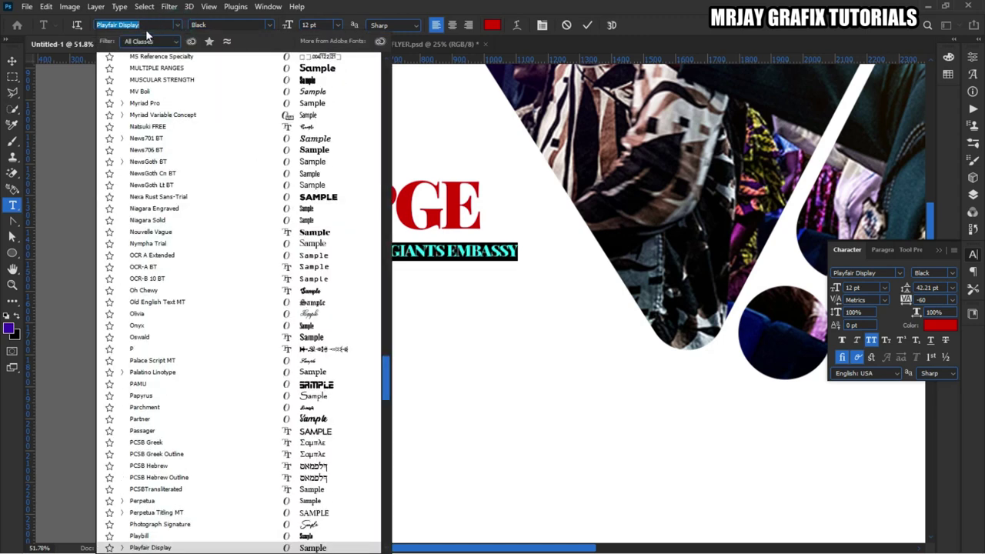
type("g")
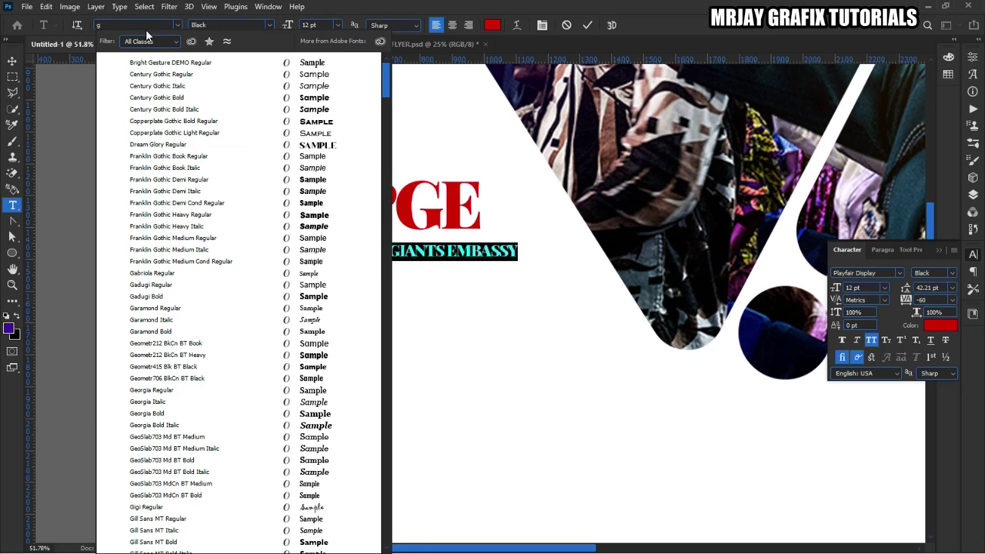
type("oth")
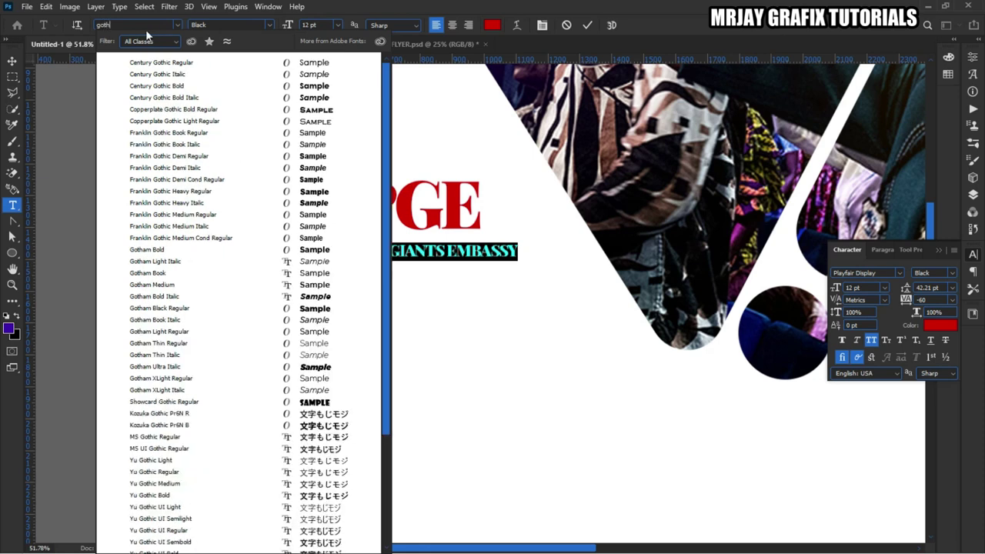
type("am Black")
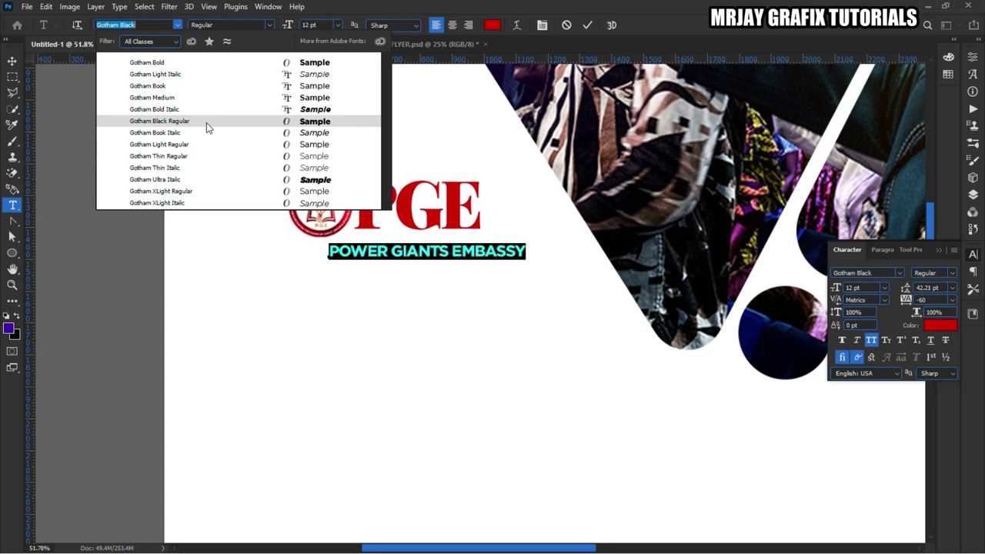
left_click(206, 122)
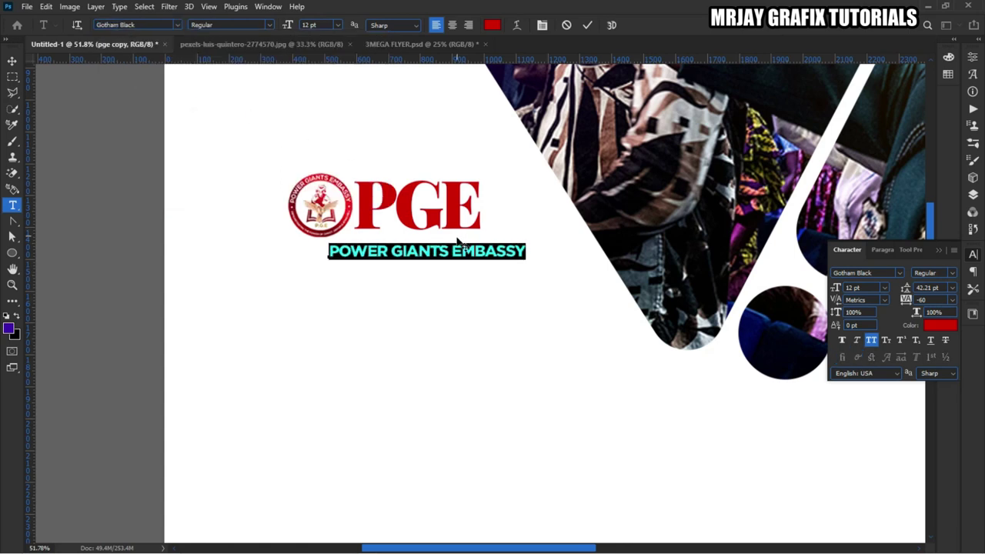
left_click(12, 61)
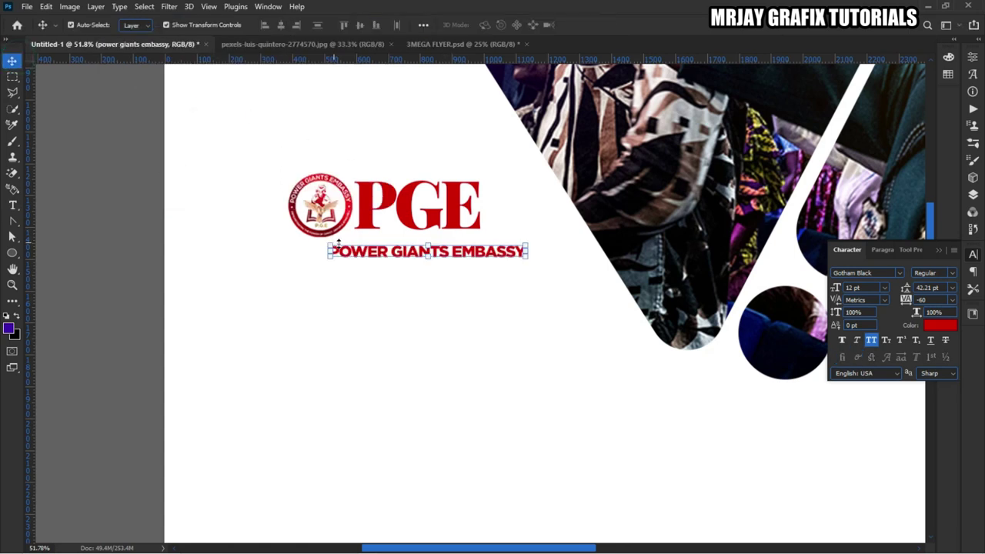
Change the "POWER GIANTS EMBASSY" text color to near-black #151515 and leave nothing selected
left_click(934, 329)
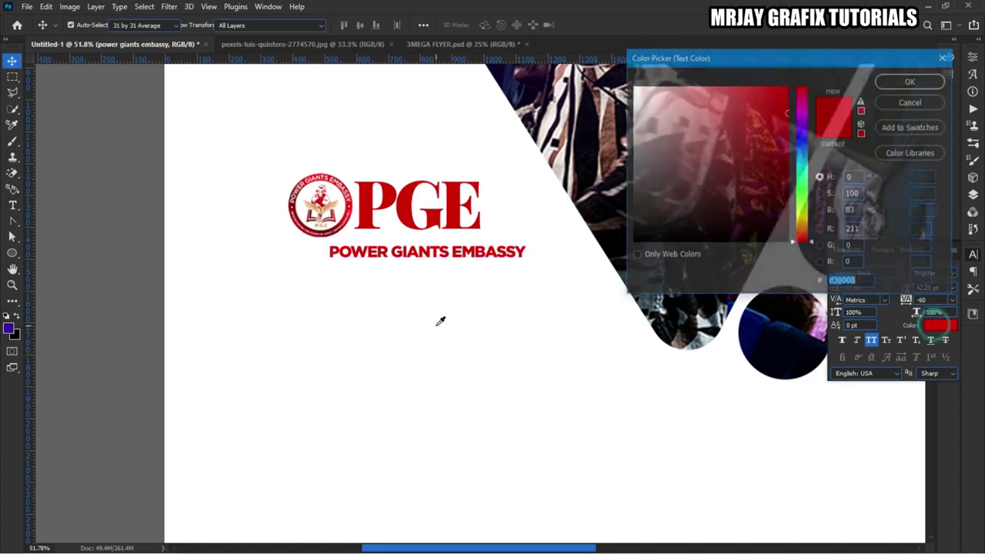
left_click(632, 229)
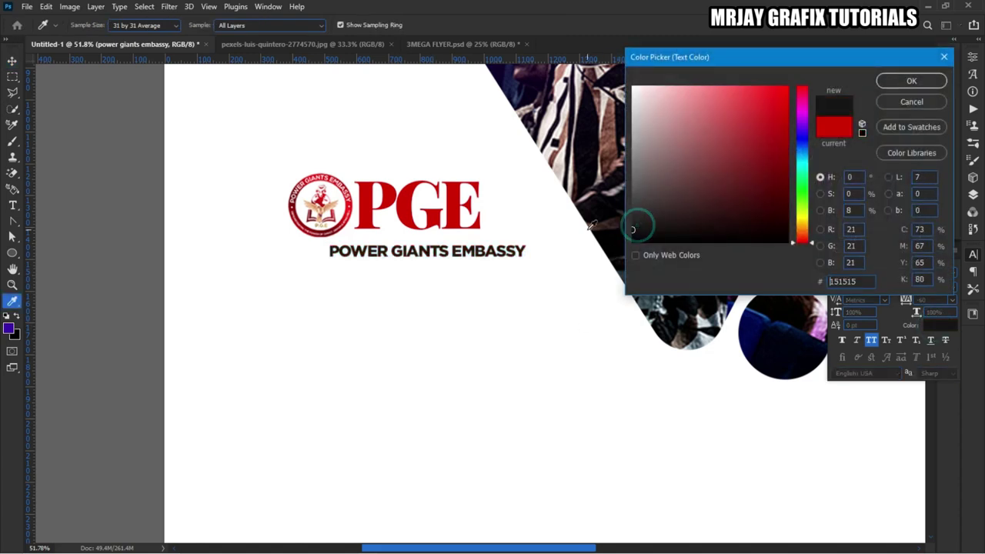
left_click(912, 82)
left_click(198, 340)
left_click(97, 187)
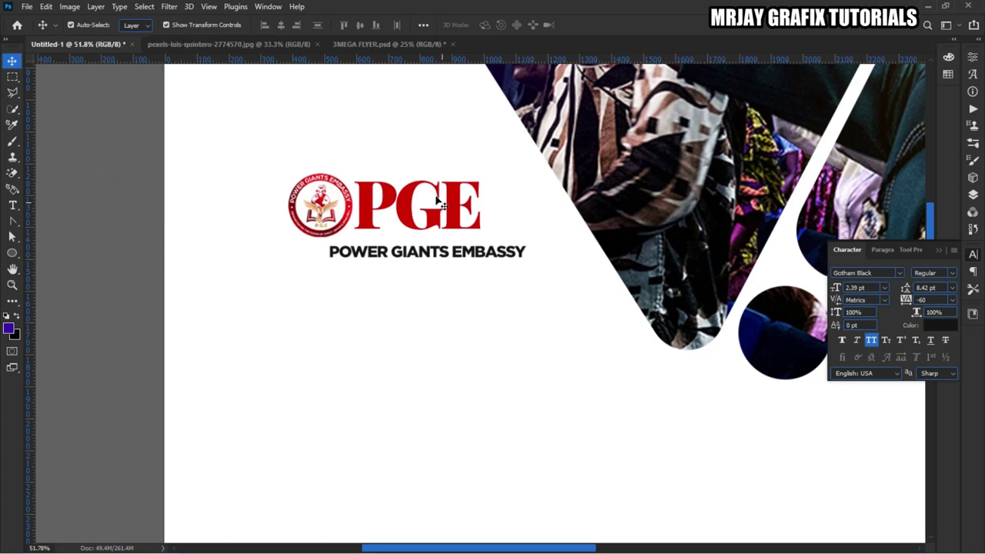
Scale the red PGE lettering up to about 131% beside the round logo and apply the transform
scroll(442, 228, "up", 1)
scroll(443, 229, "up", 2)
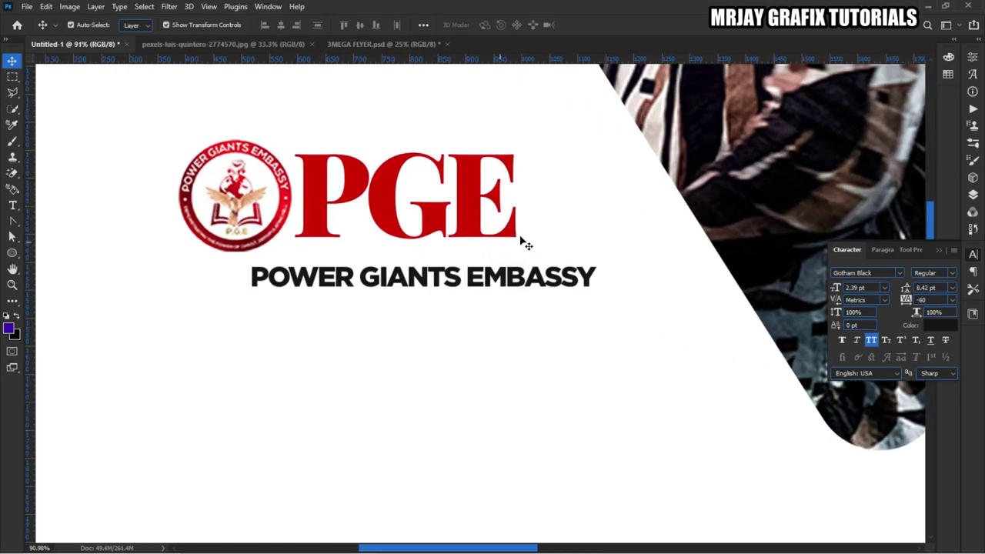
left_click(508, 235)
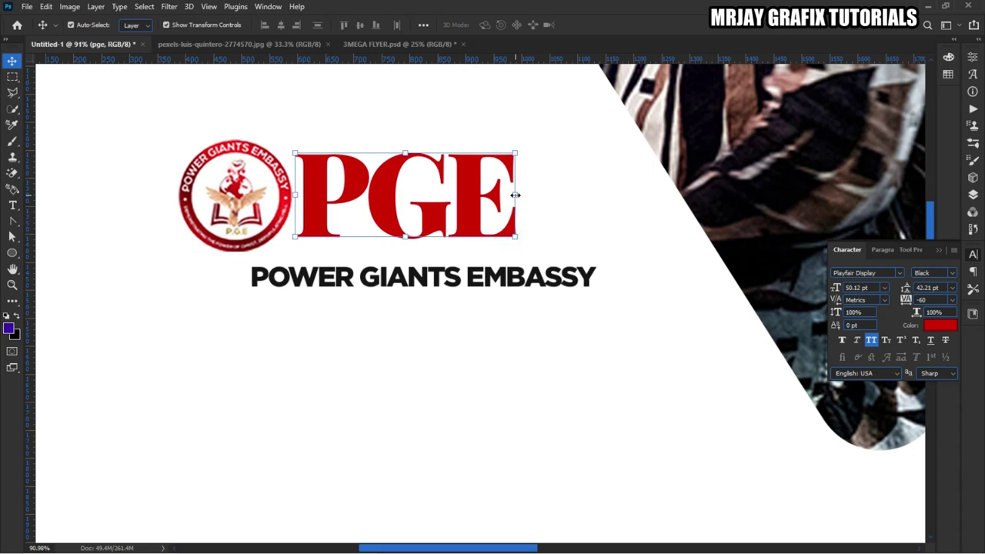
left_click(515, 197)
left_click_drag(527, 199, 586, 211)
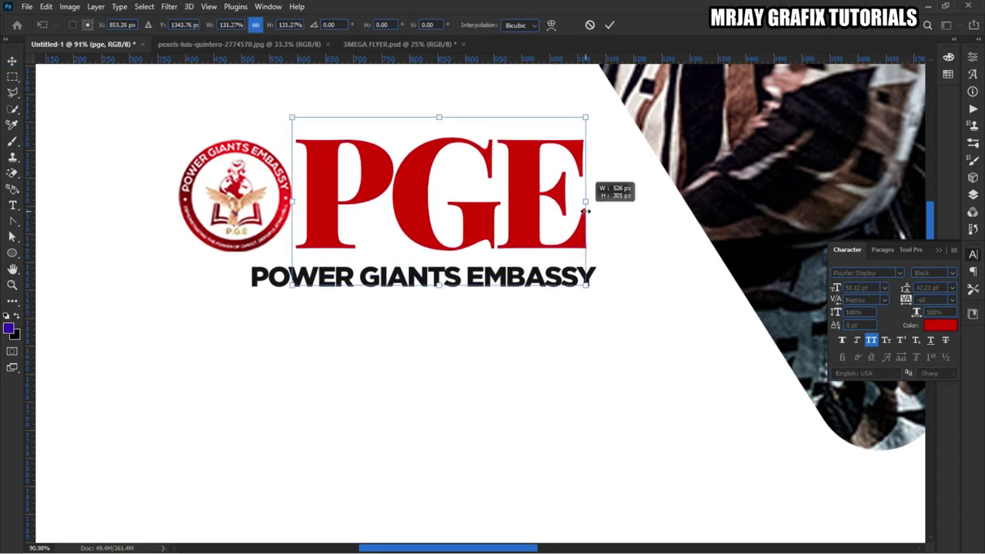
left_click(609, 28)
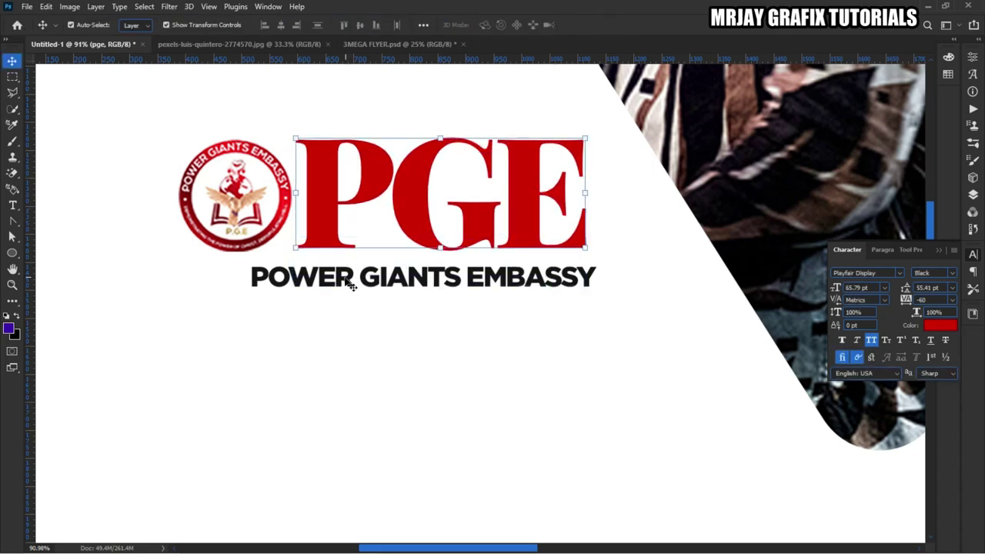
Scale down the "POWER GIANTS EMBASSY" line to match the PGE lettering's width and place it directly beneath
left_click(355, 281)
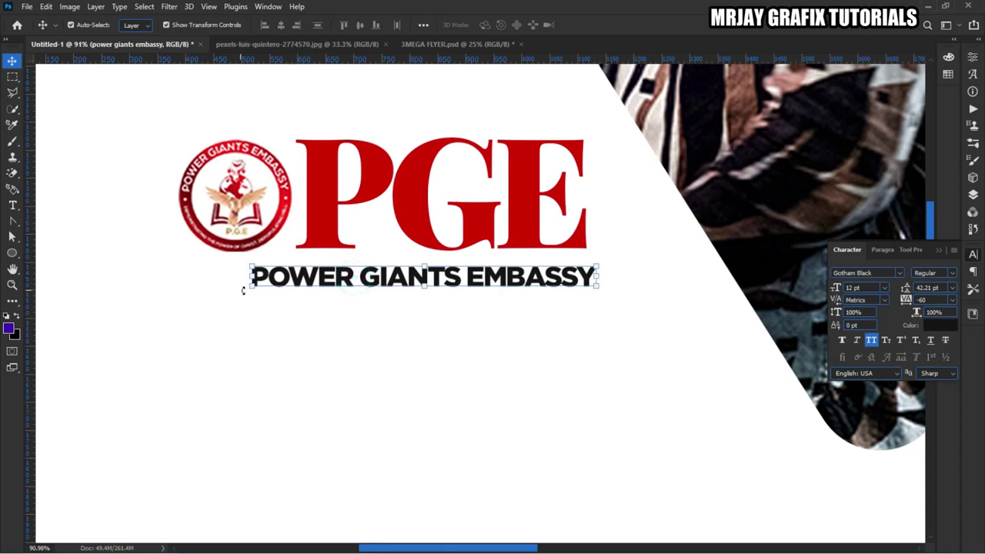
left_click_drag(246, 290, 321, 267)
key("Return")
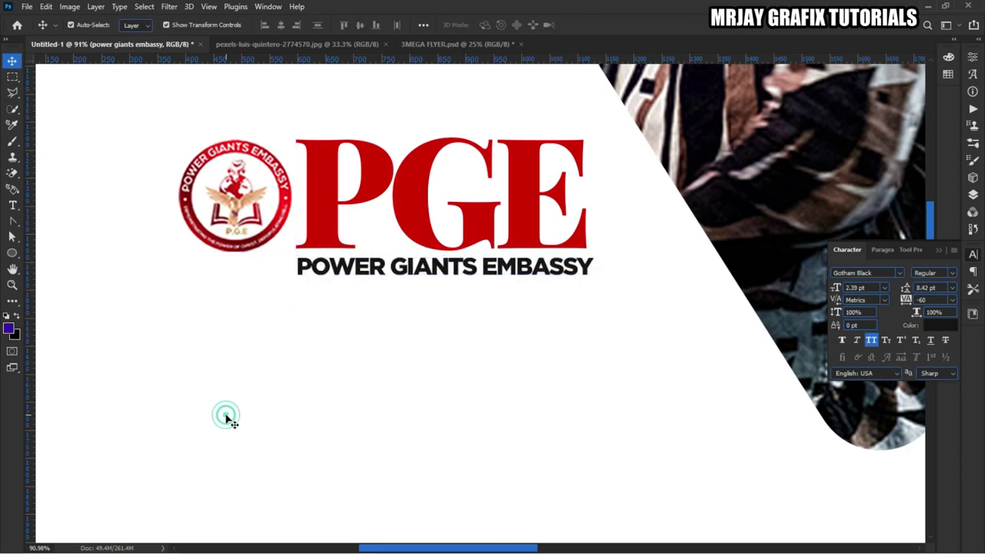
Add the headline text "WORSHIP" in Gotham Black Regular on the white area below the logo
scroll(223, 414, "down", 4)
scroll(292, 345, "down", 5)
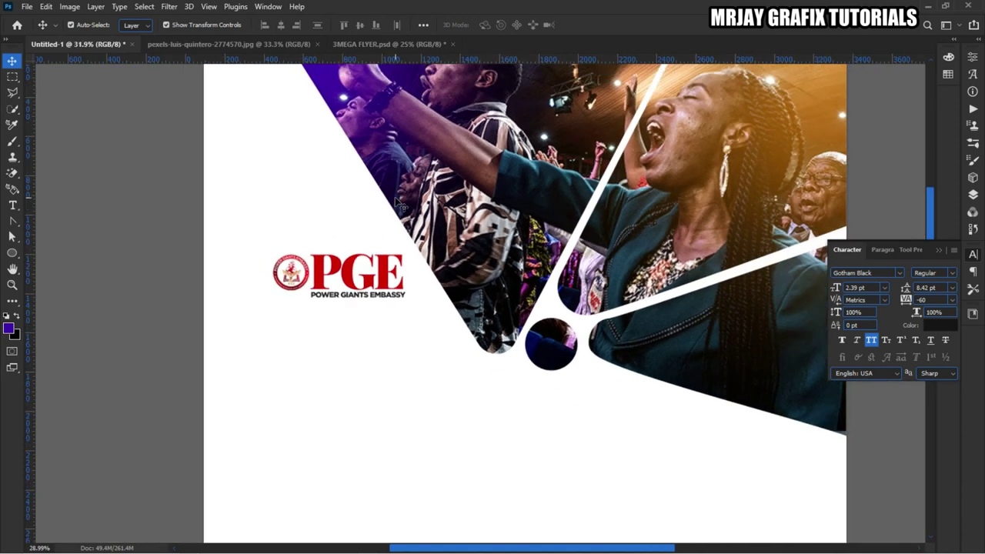
scroll(369, 359, "up", 3)
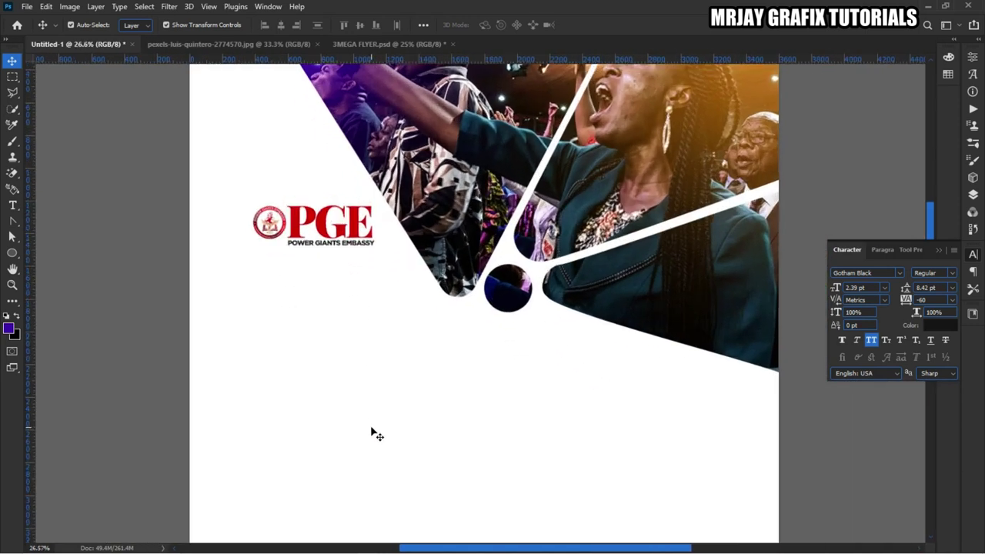
scroll(366, 443, "up", 1)
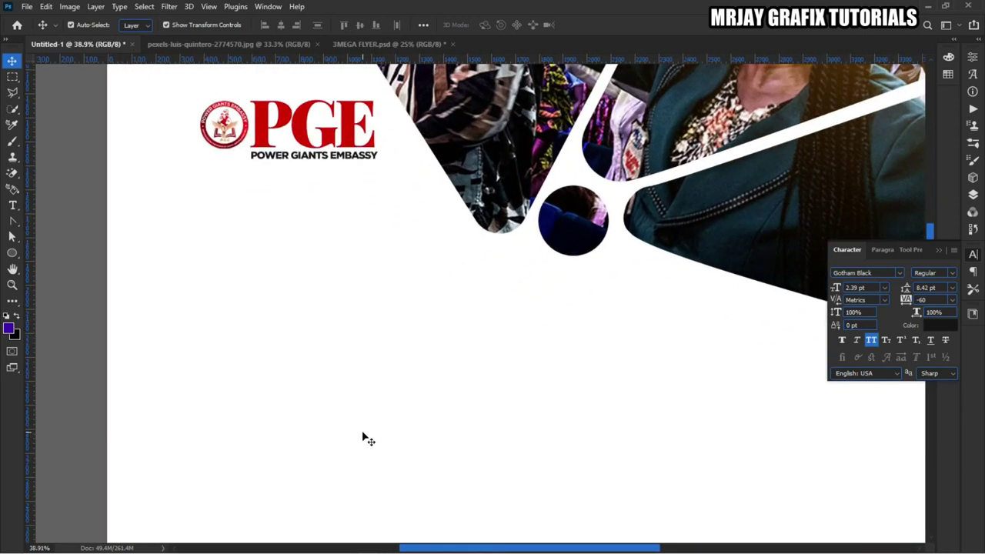
left_click(13, 208)
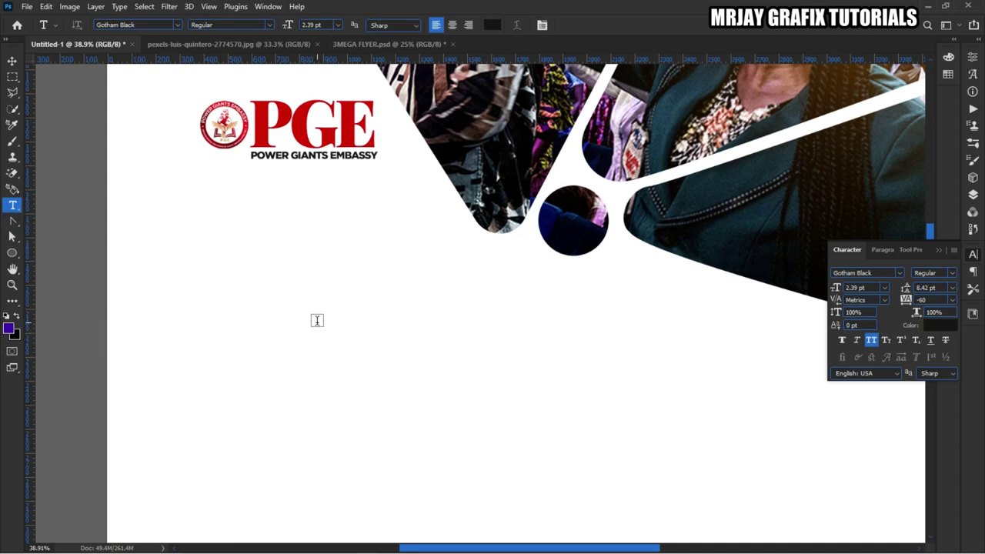
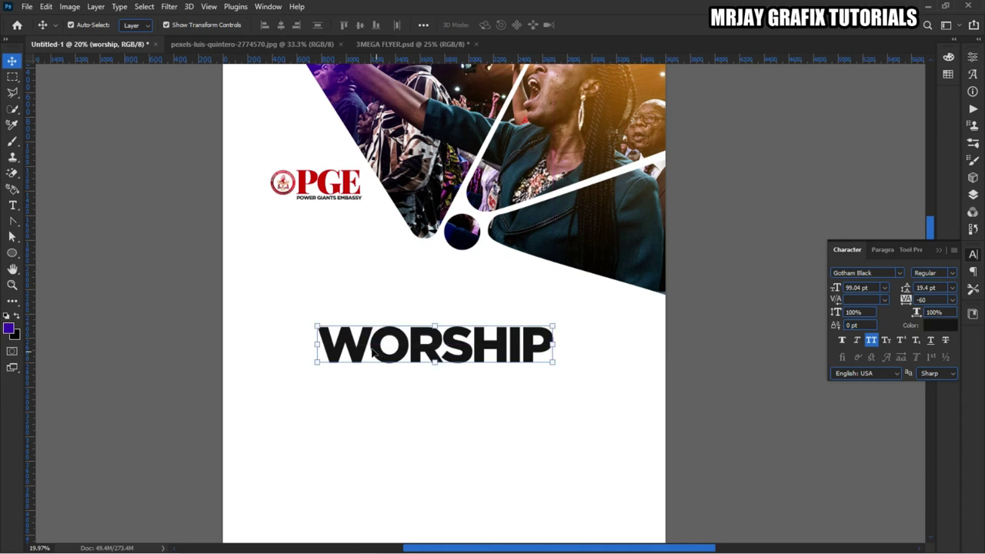
Try Gotham Bold on the "WORSHIP" text, set its font to Aire Exterior Regular and commit the text
double_click(385, 346)
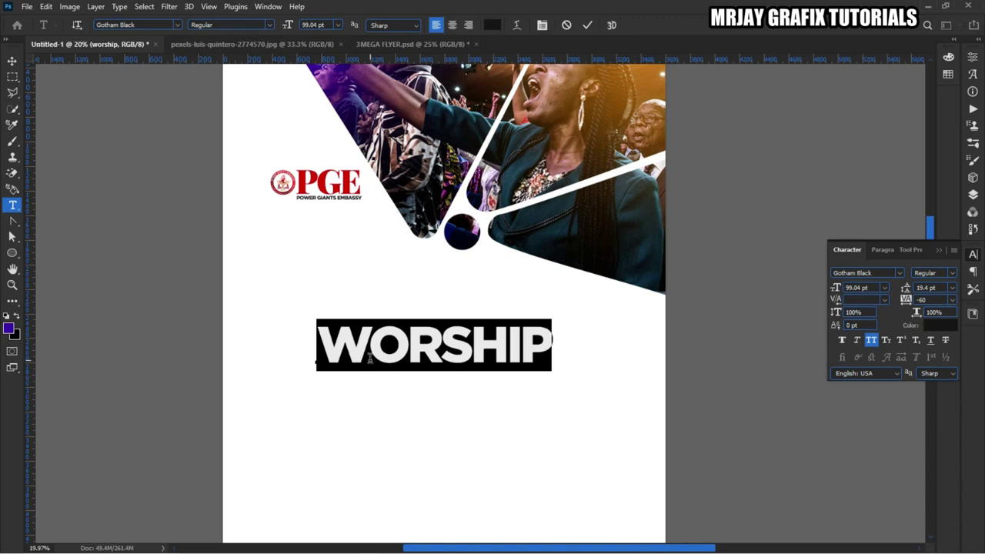
left_click(177, 24)
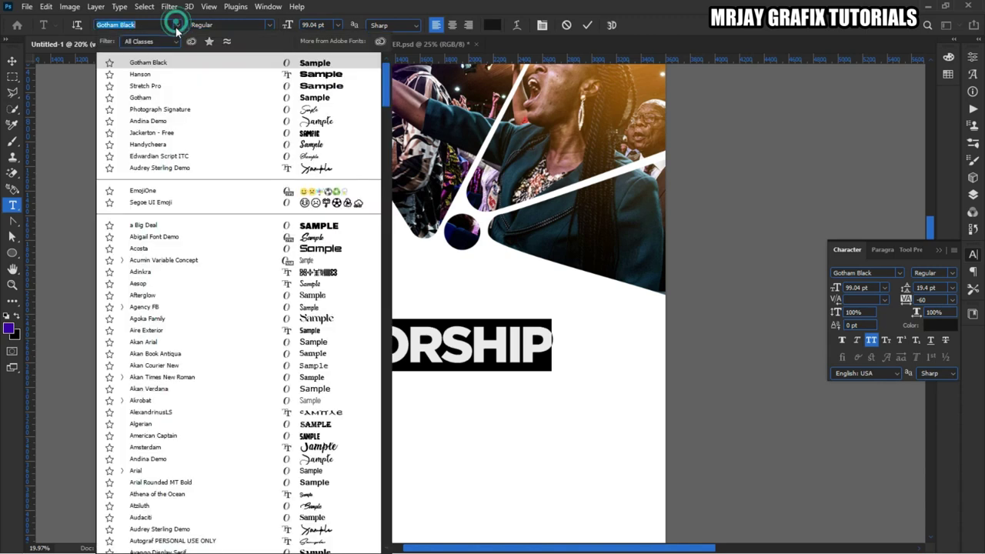
left_click(188, 93)
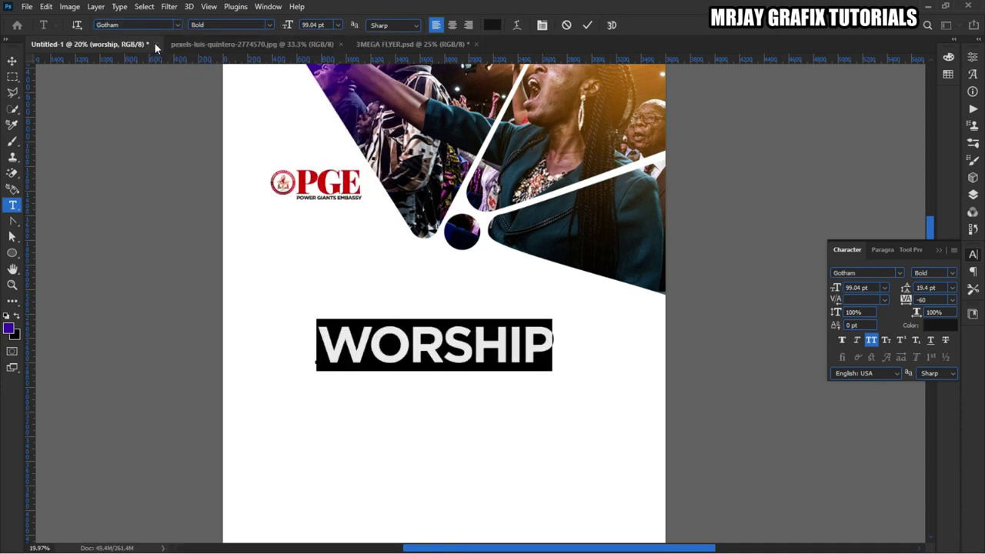
left_click(177, 25)
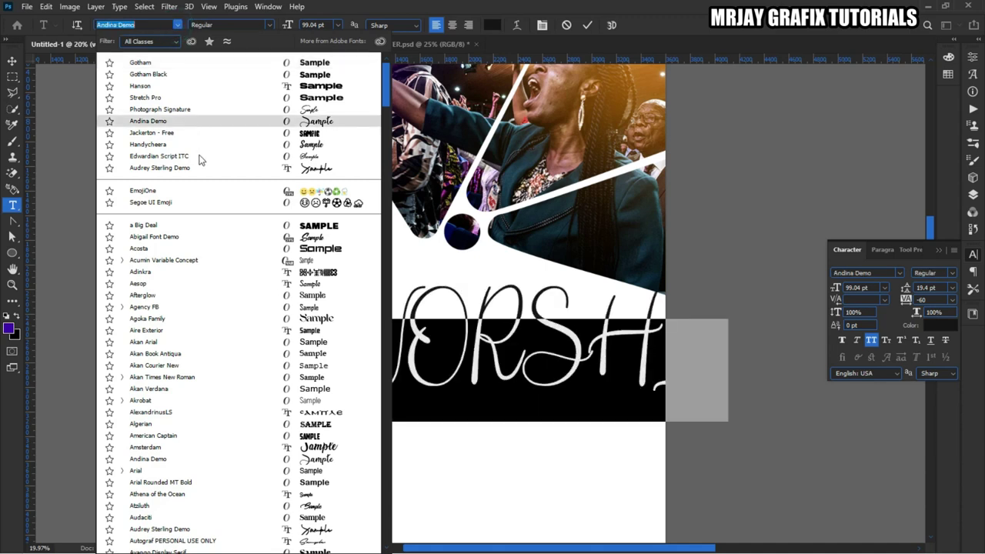
scroll(218, 277, "down", 1)
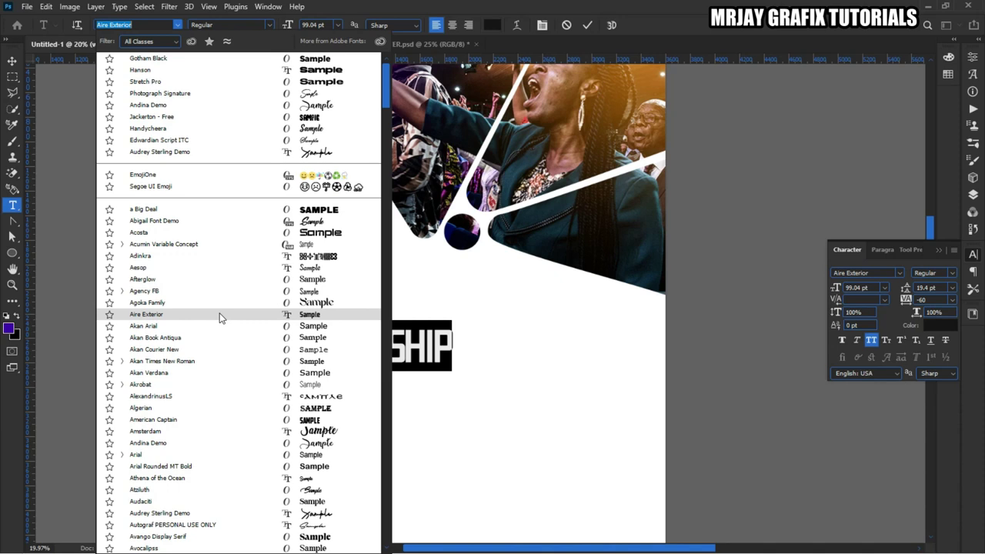
left_click(219, 318)
left_click(12, 60)
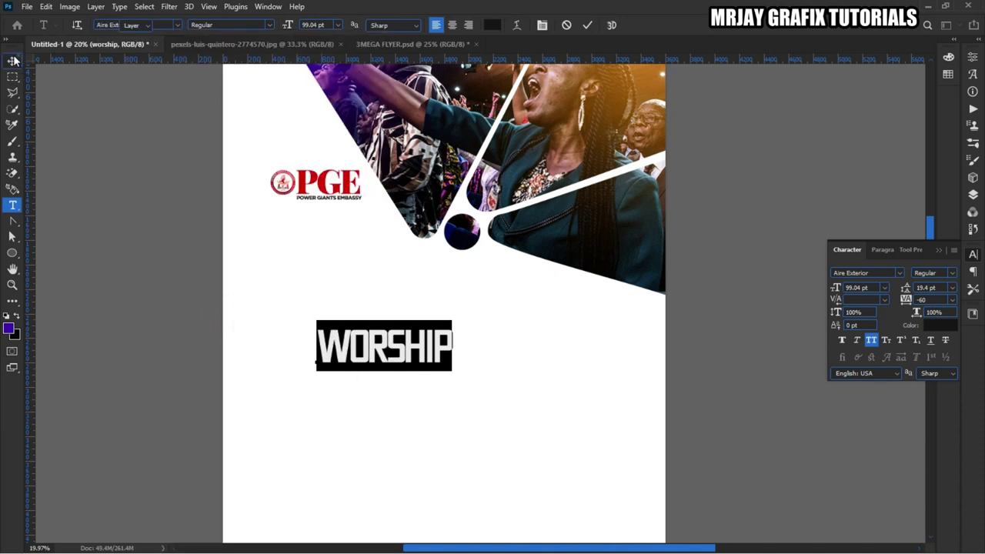
Enlarge the "WORSHIP" headline to about 193%, shift it slightly up and left, and deselect it
left_click_drag(455, 369, 570, 448)
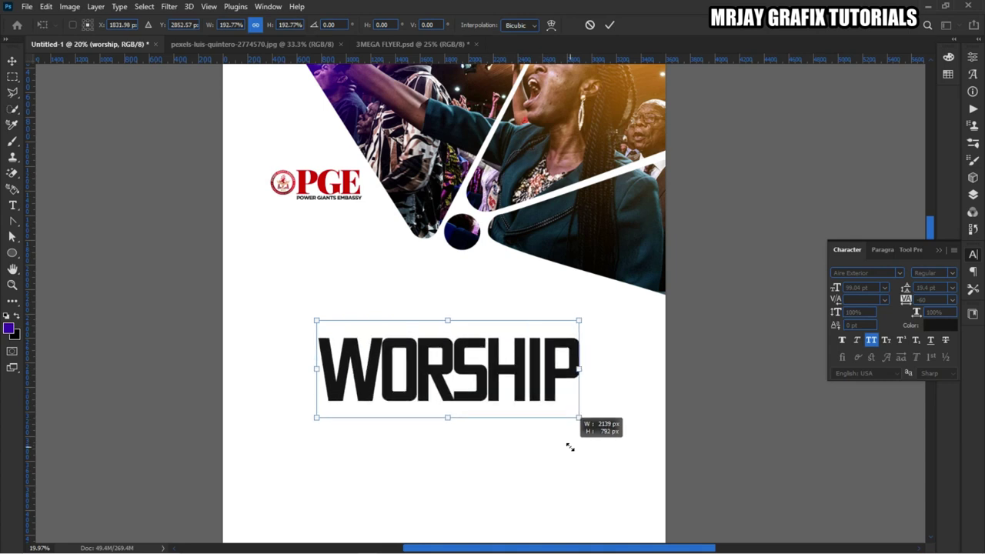
left_click(154, 213)
left_click_drag(359, 380, 350, 362)
left_click(180, 287)
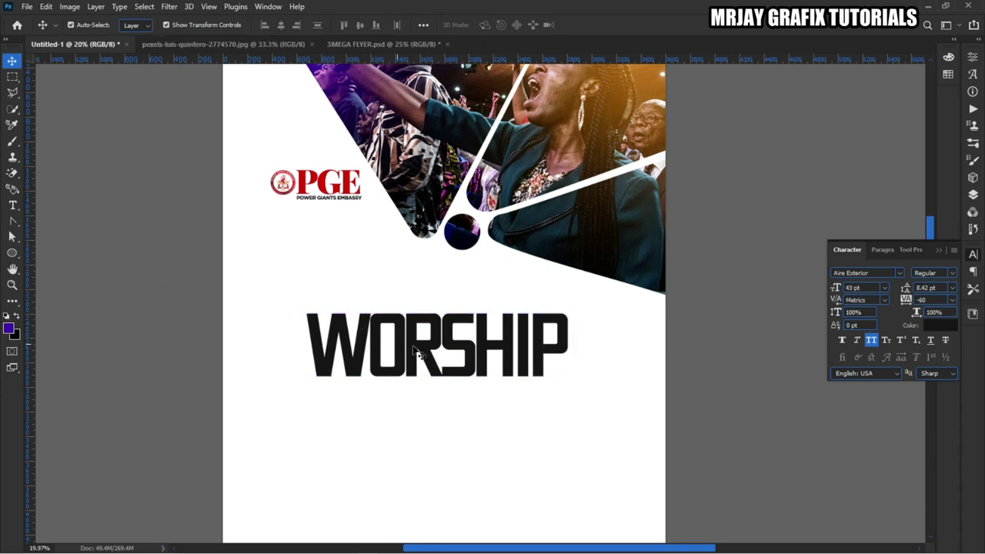
Scale the "WORSHIP" headline down to about 59.5%, keeping its left edge in place, and apply the transform
left_click(529, 365)
left_click_drag(568, 342, 461, 344)
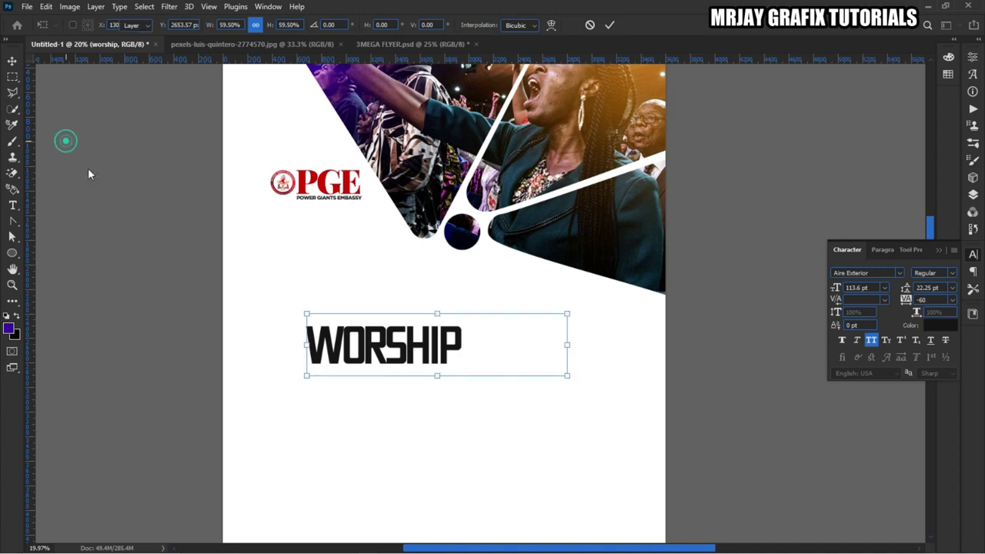
left_click(66, 139)
Draw a purple circle about 347 px in diameter just to the right of the "WORSHIP" headline
scroll(462, 306, "up", 2)
scroll(439, 381, "up", 5)
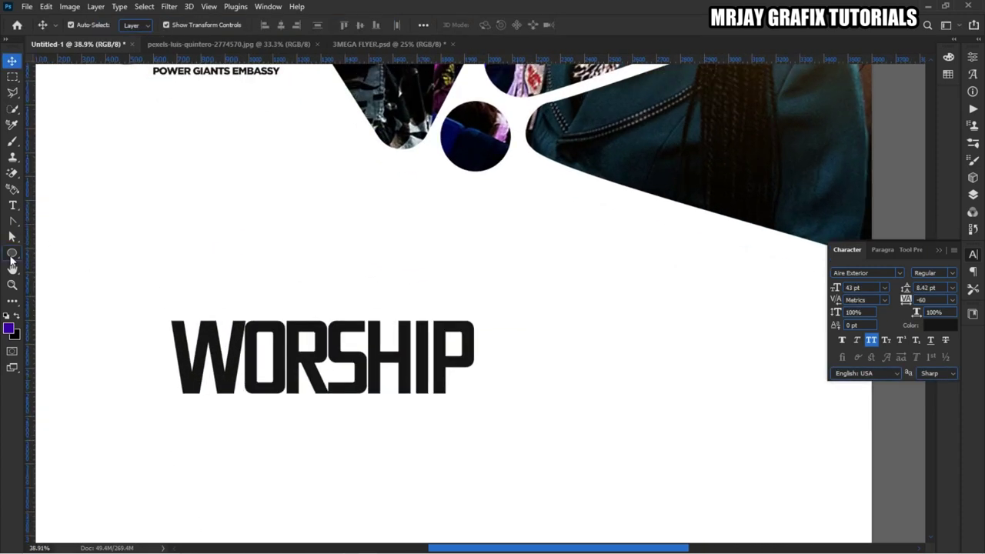
left_click(13, 254)
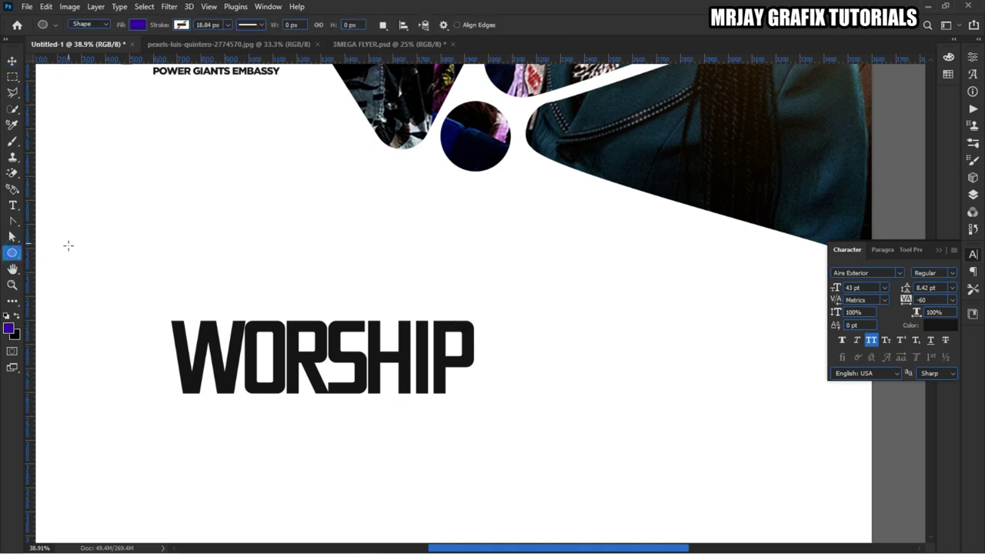
right_click(11, 254)
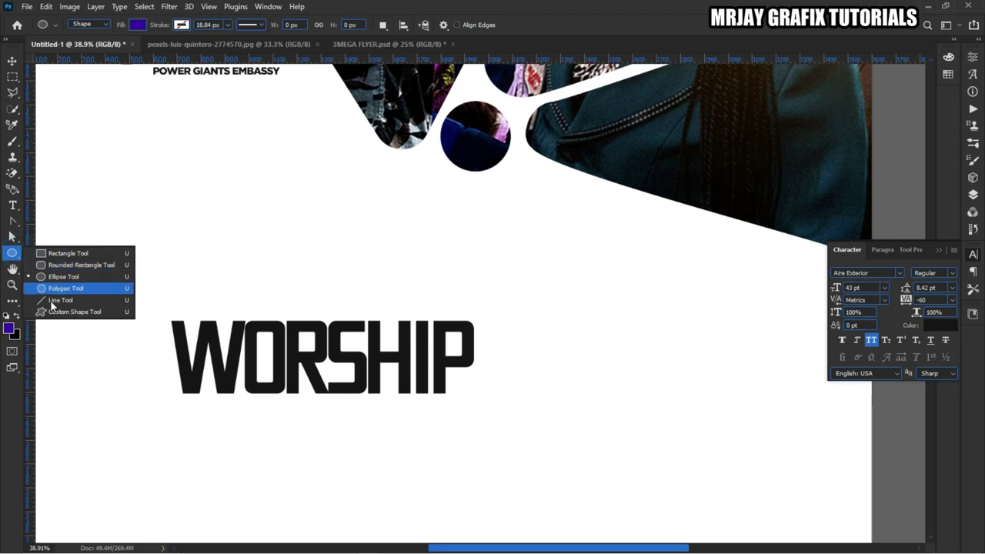
left_click(62, 277)
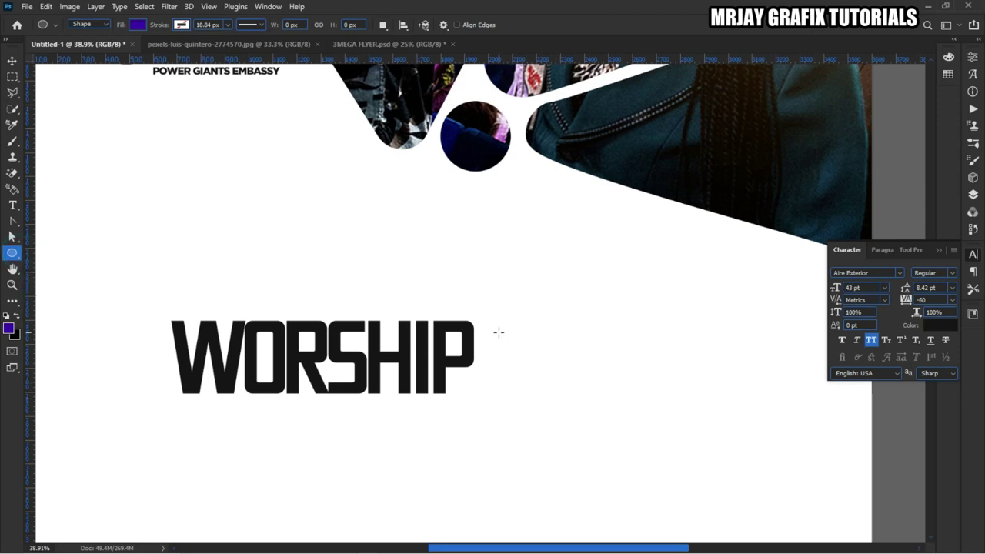
left_click_drag(498, 326, 580, 443)
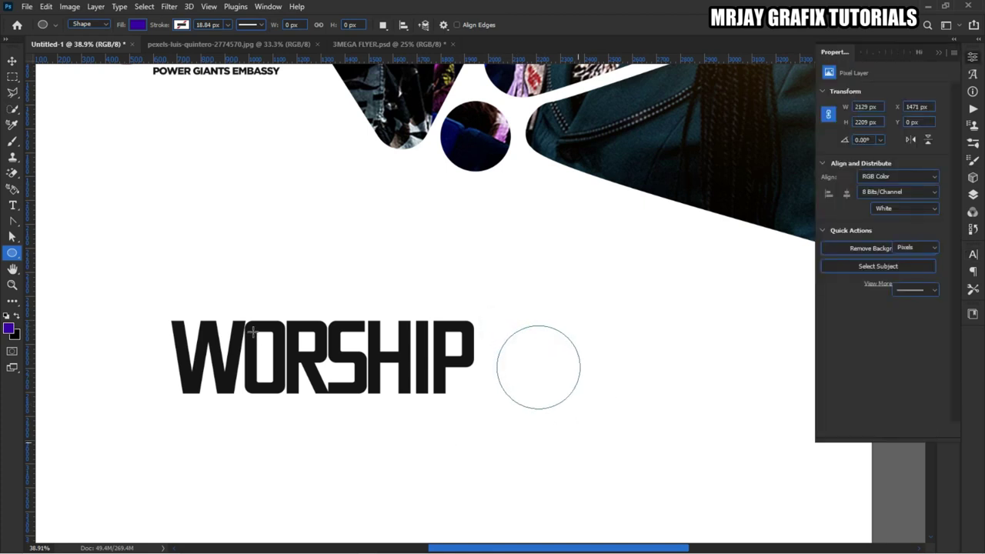
left_click(17, 65)
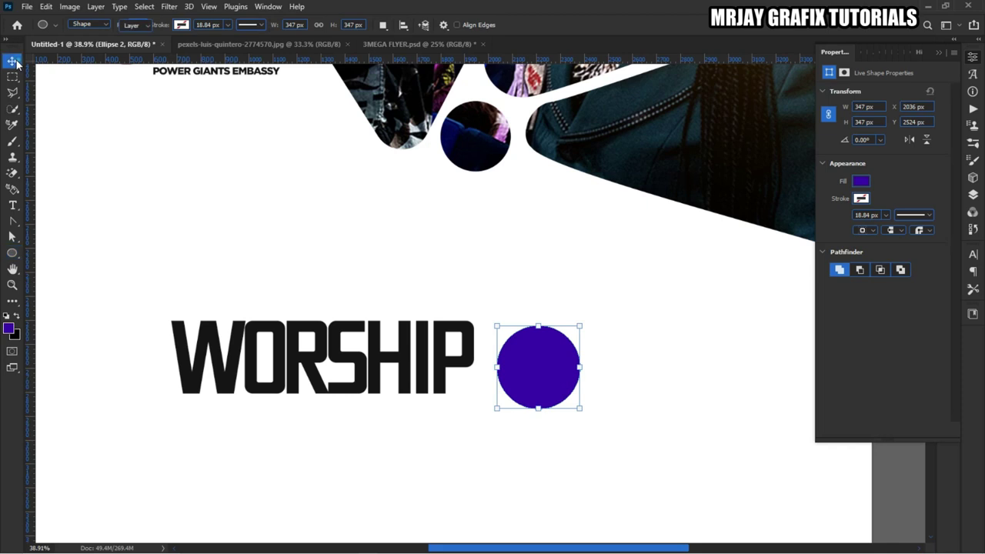
Move the purple circle close to the end of the word WORSHIP, at about X 1974 px, Y 2503 px
left_click_drag(541, 391, 526, 386)
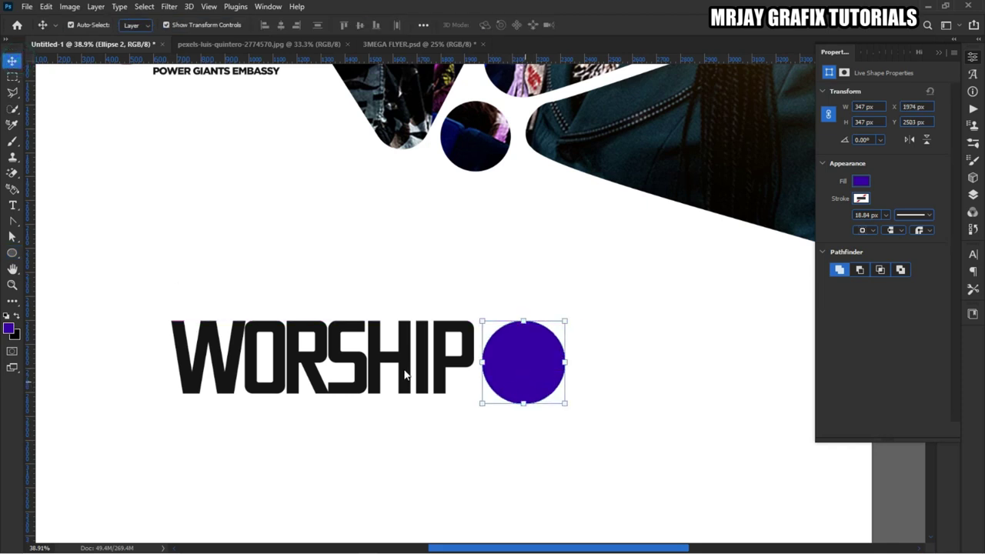
scroll(400, 352, "down", 3)
left_click(161, 334)
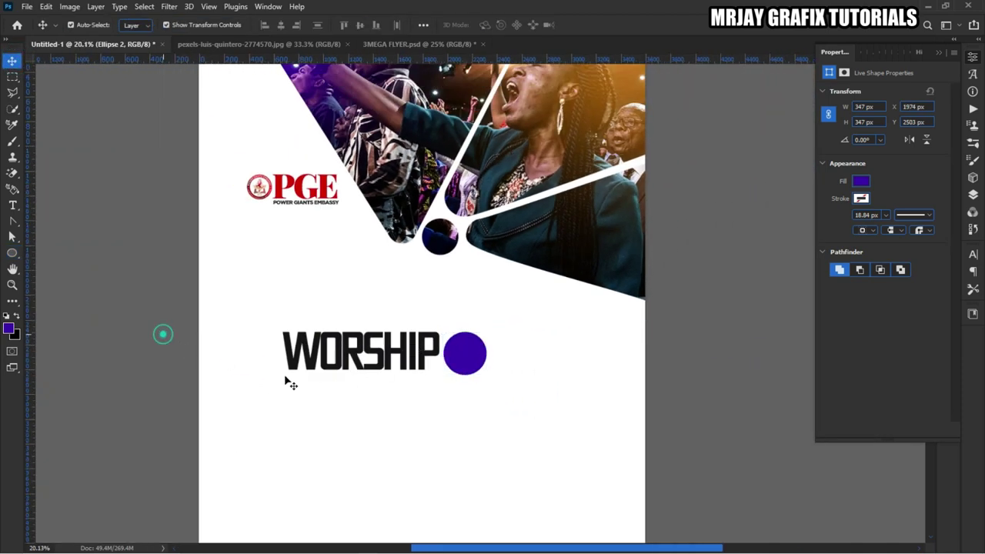
Select the photo collage and PGE logo layers in the upper part of the flyer and lock them completely
left_click_drag(262, 348, 448, 427)
left_click(315, 498)
left_click(737, 248)
left_click_drag(737, 122, 398, 201)
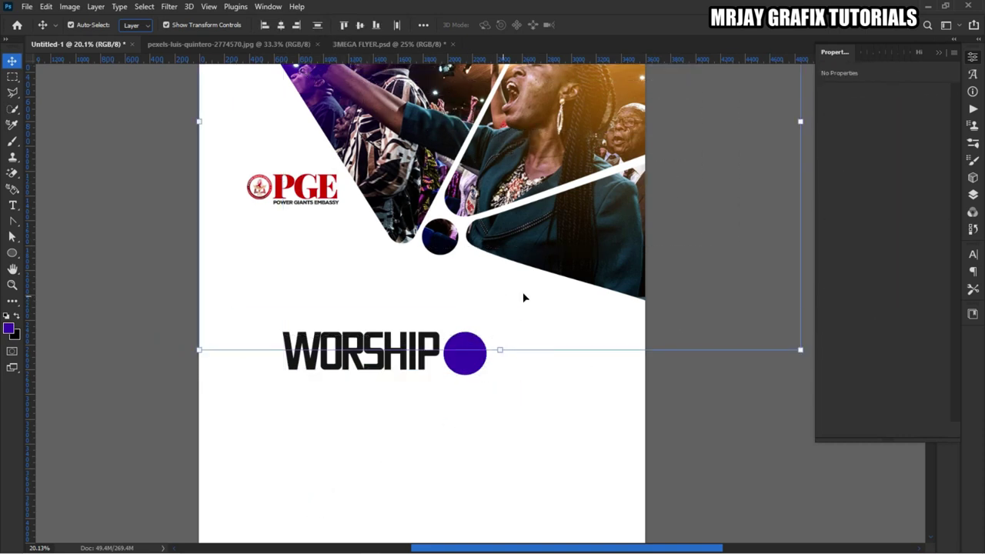
left_click(973, 196)
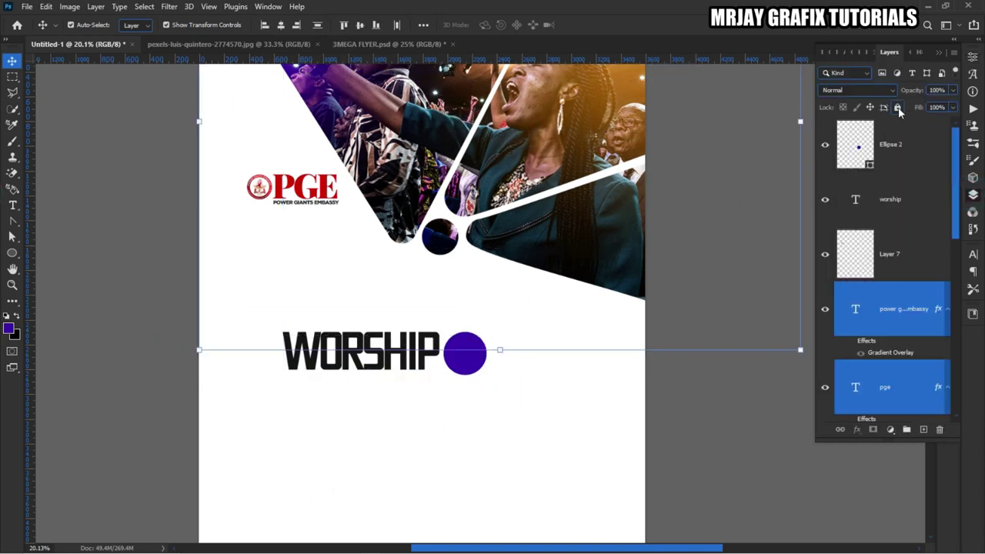
left_click(898, 107)
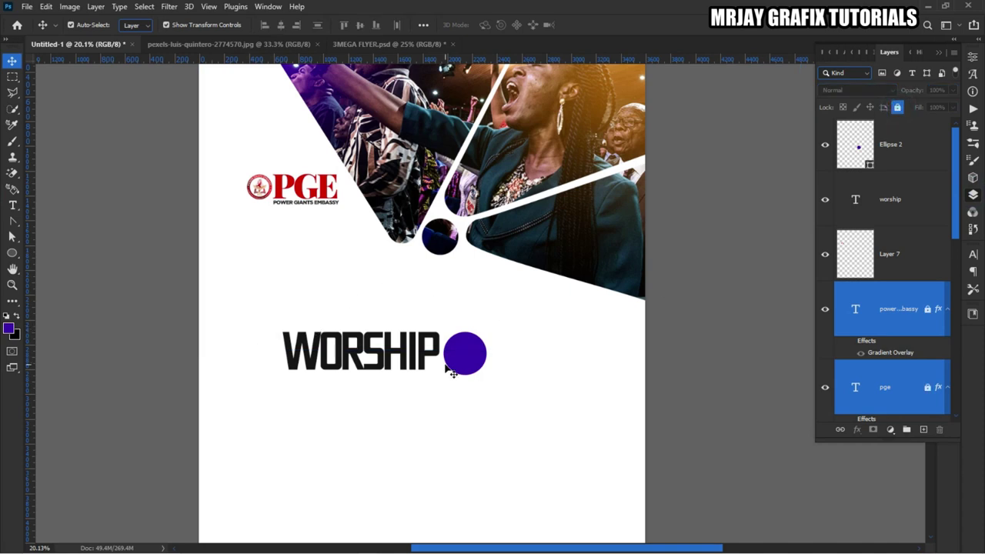
Recolor the purple Ellipse 2 circle to the dark #161616 of the WORSHIP text
left_click(859, 161)
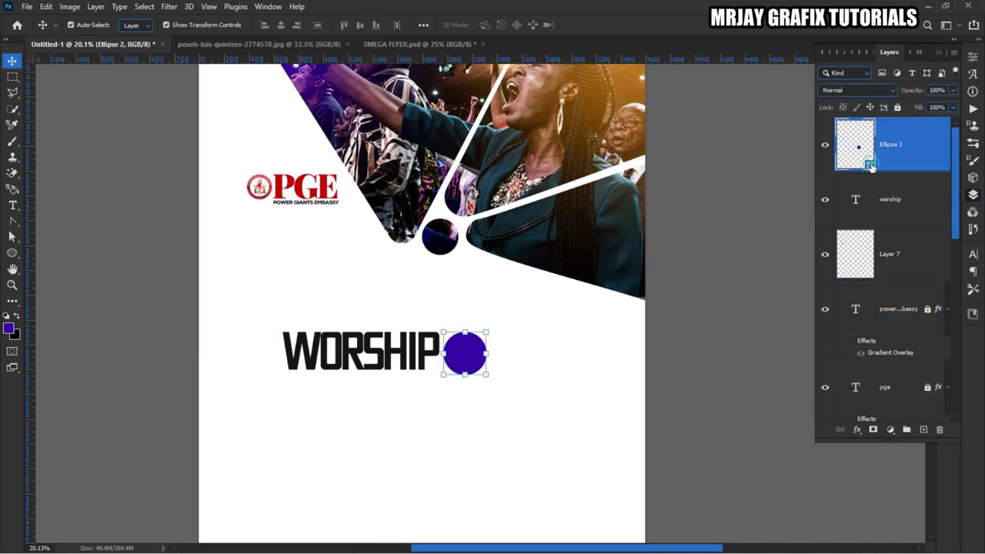
double_click(870, 166)
mouse_move(634, 154)
left_mouse_down()
mouse_move(633, 87)
mouse_move(600, 263)
mouse_move(584, 214)
mouse_move(583, 229)
left_mouse_up()
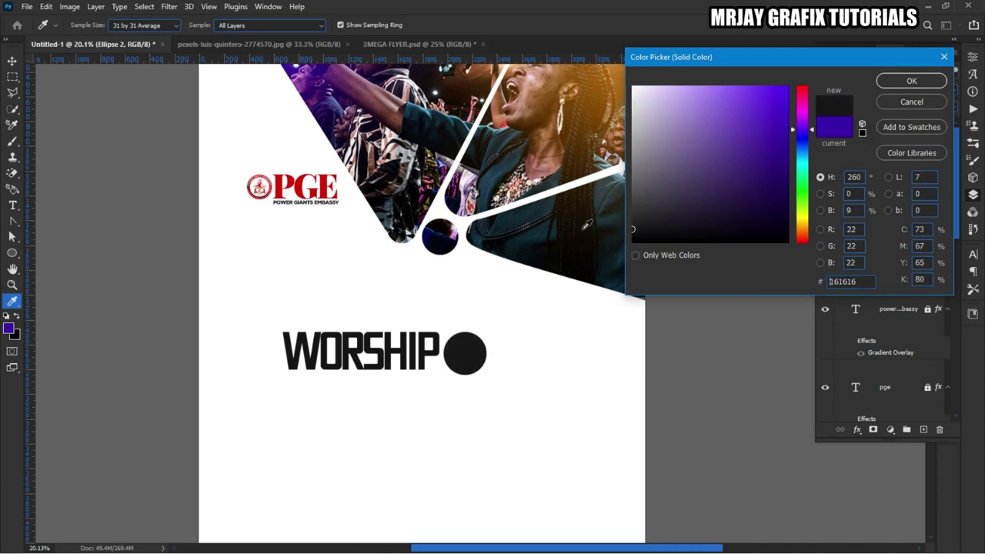
left_click(898, 91)
left_click(369, 436)
Duplicate the dark circle beside WORSHIP in place on its own layer
left_click_drag(440, 378, 473, 358)
left_click(474, 358)
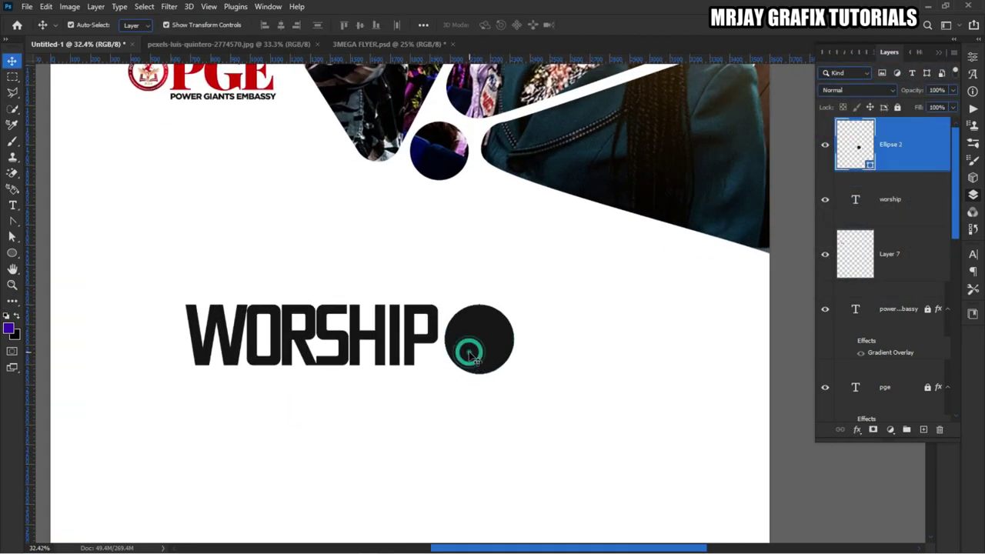
left_click(358, 464)
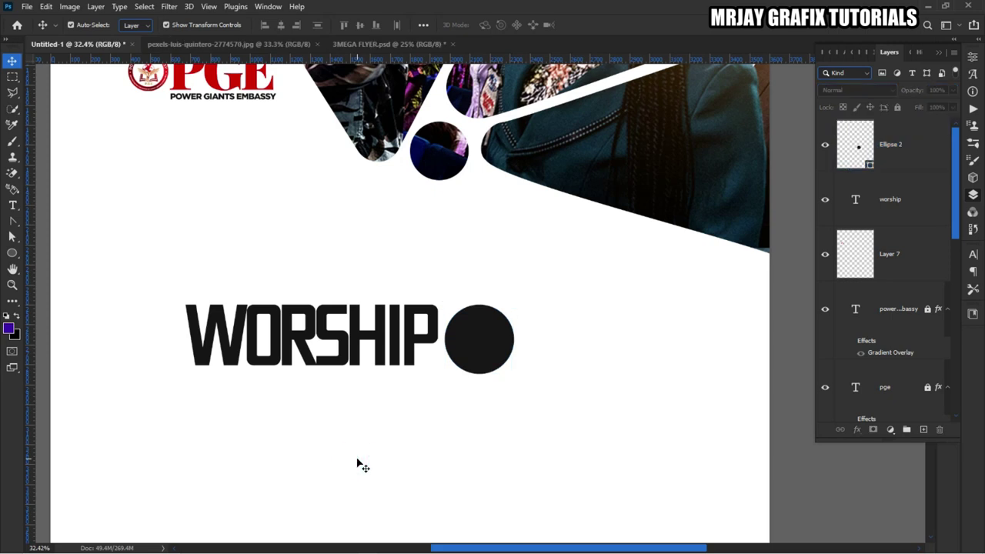
left_click_drag(466, 367, 474, 367)
scroll(477, 368, "up", 2)
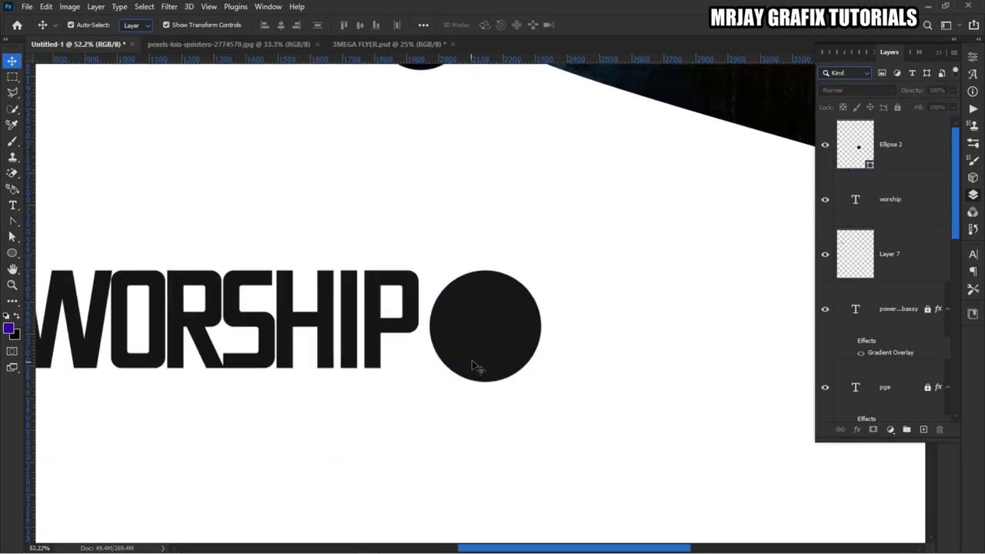
left_click(473, 362)
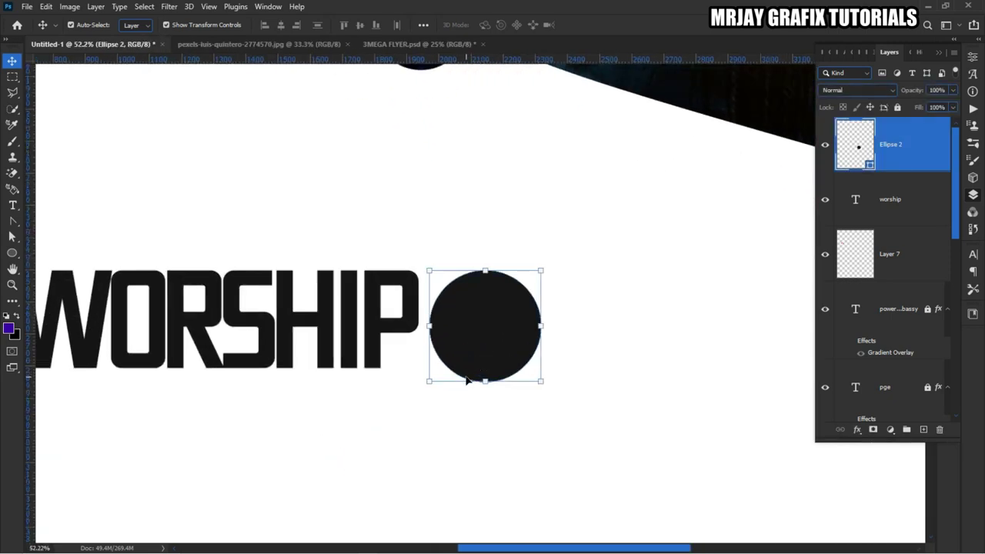
key("ctrl+j")
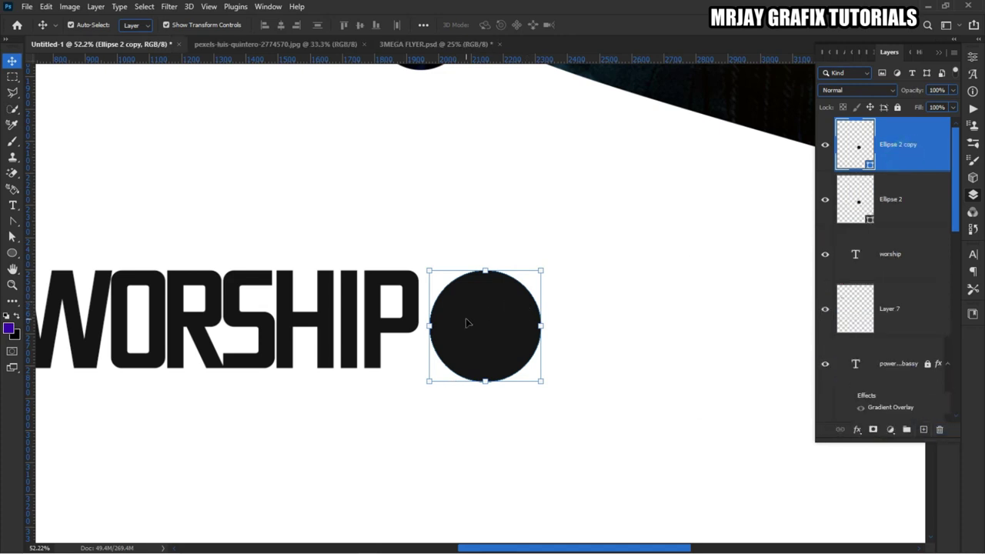
Turn the circle copy into an outline with no fill and a white stroke 0.95 px wide
left_click(12, 253)
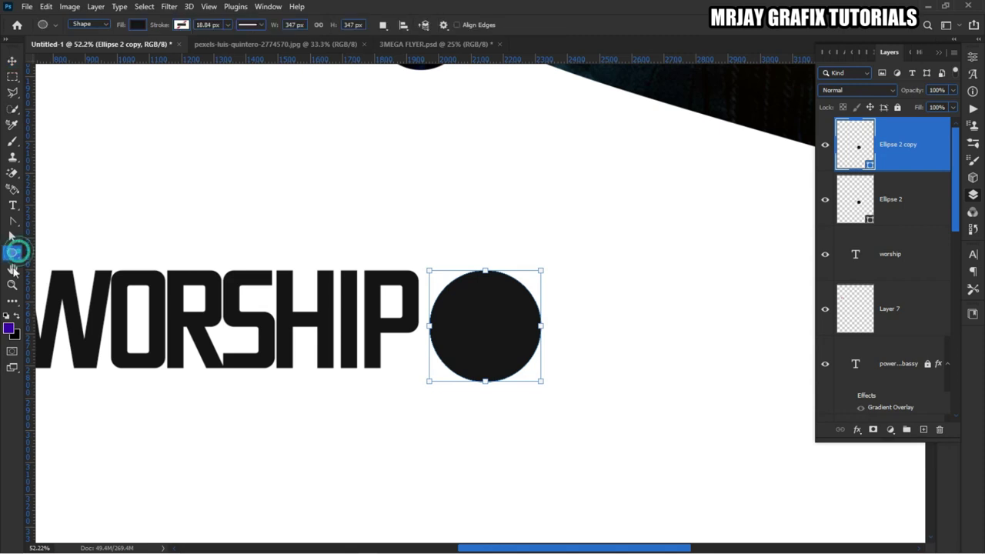
left_click(182, 25)
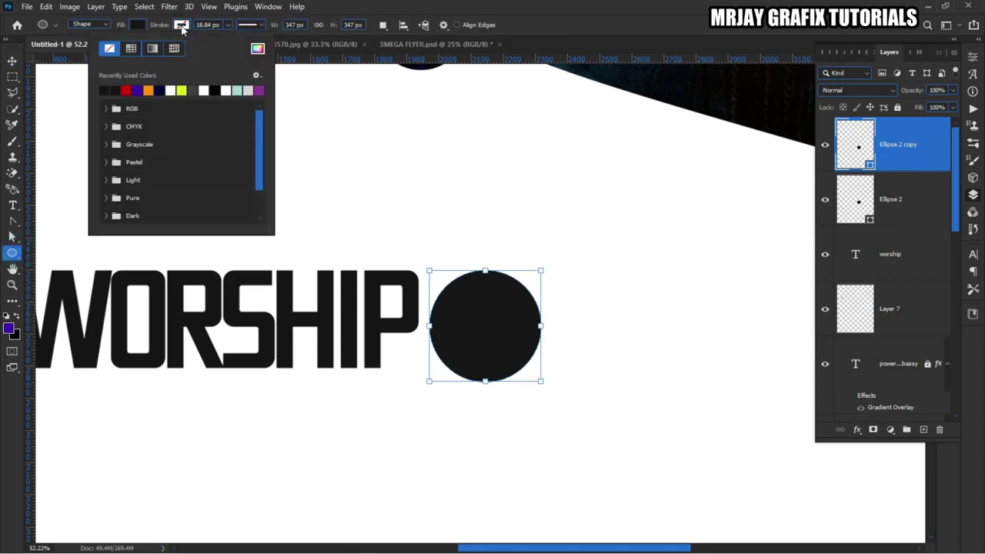
left_click(182, 25)
left_click(138, 27)
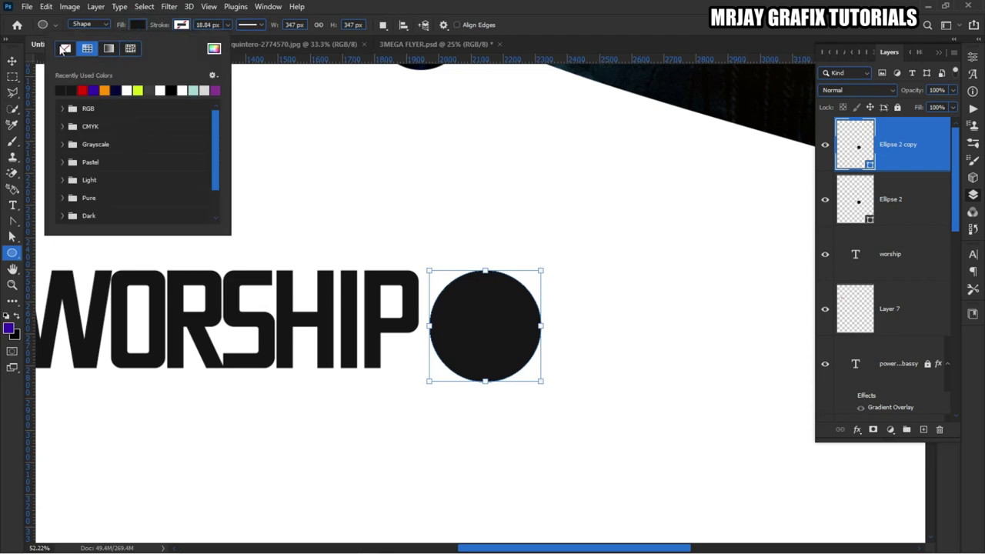
left_click(66, 50)
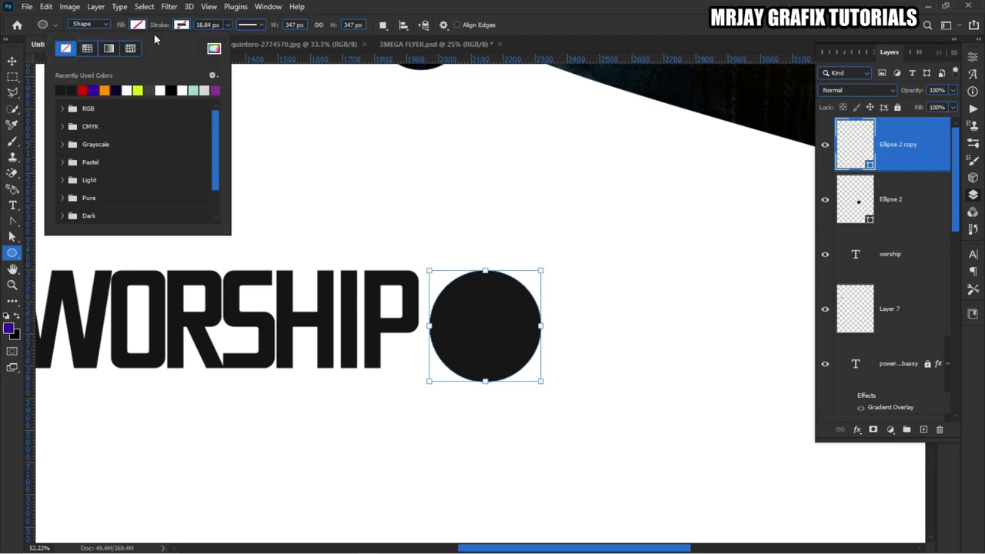
left_click(180, 27)
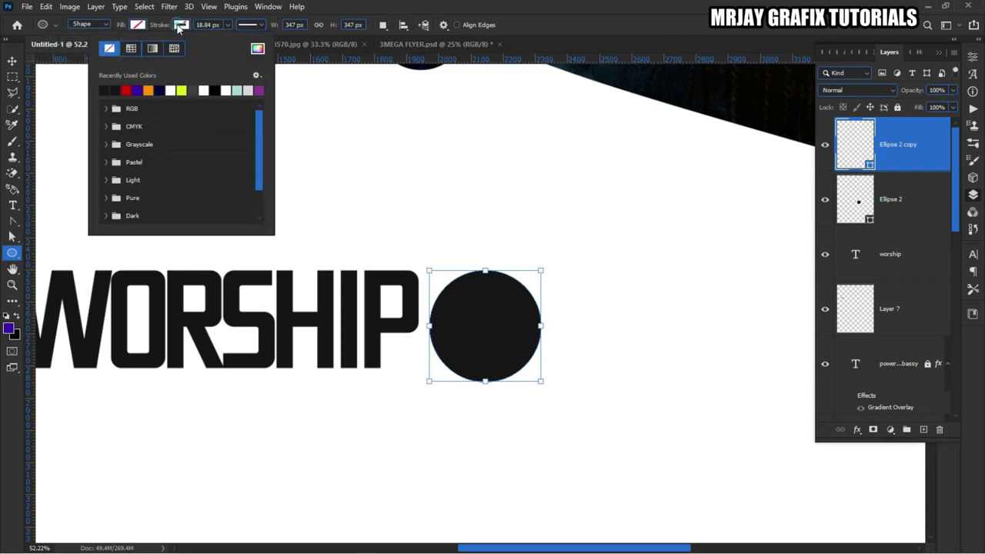
left_click(174, 90)
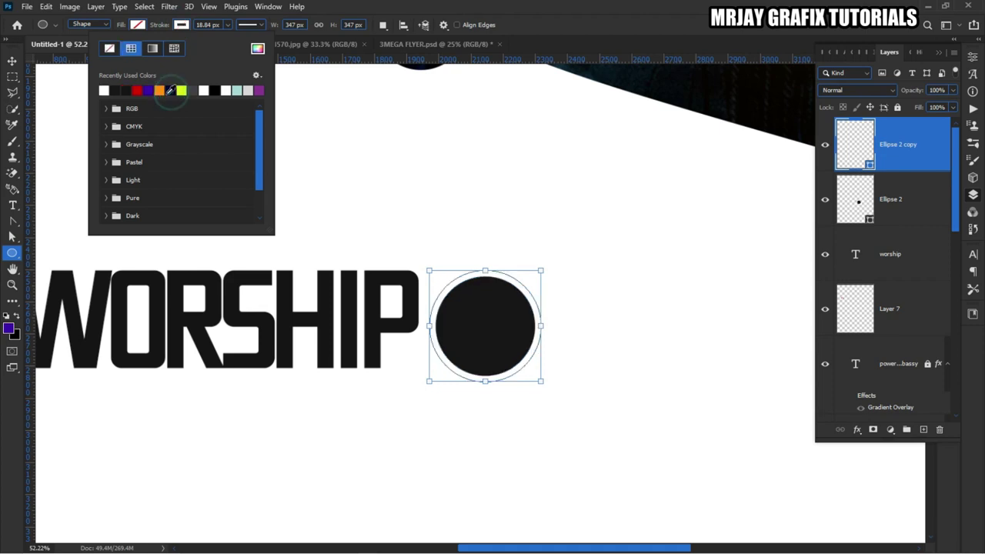
left_click(247, 25)
left_click(226, 29)
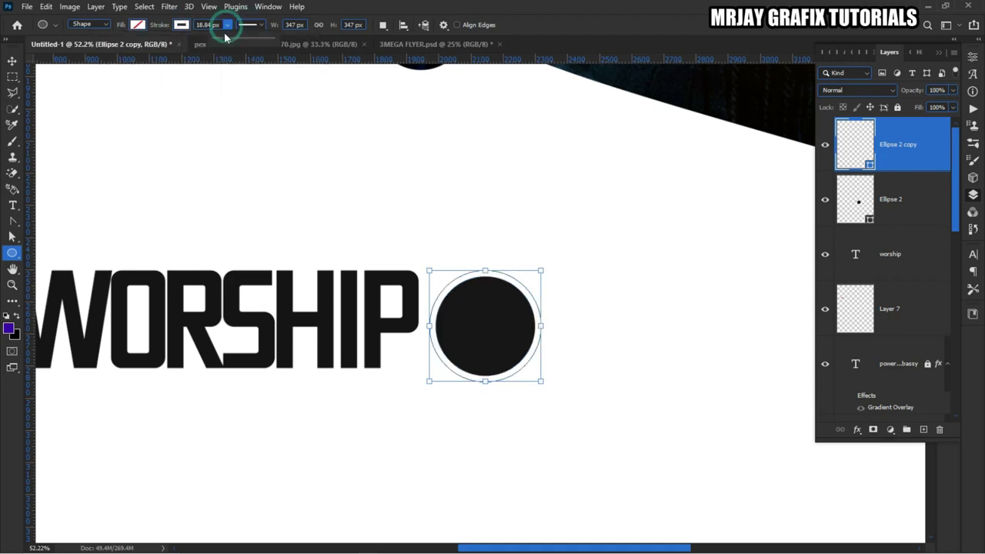
left_click_drag(227, 25, 224, 43)
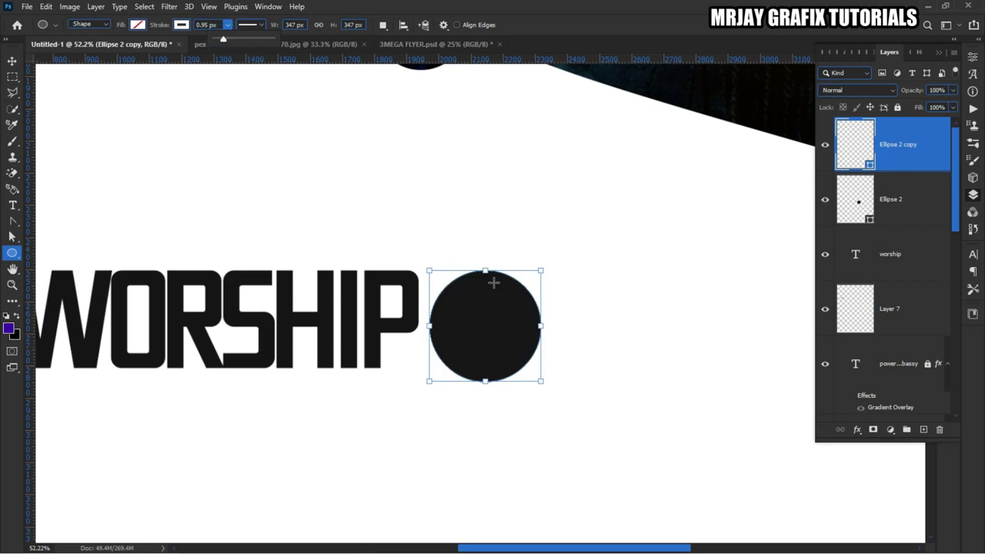
Scale the outlined circle down proportionally about its center to about 288 px so it forms a ring inside the dark circle
left_click(12, 61)
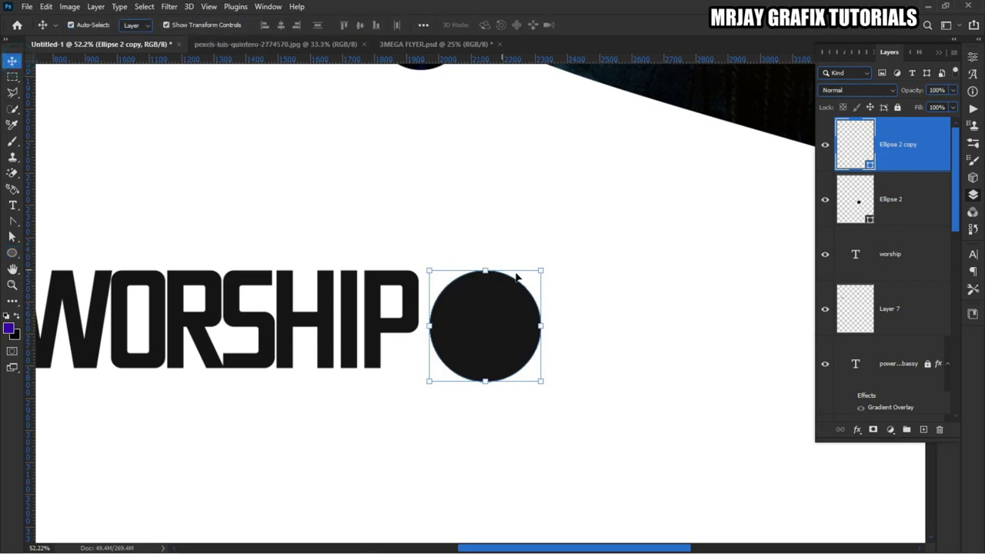
left_click(486, 273)
left_click_drag(269, 28, 261, 29)
key("Down")
key("Down")
key("Down")
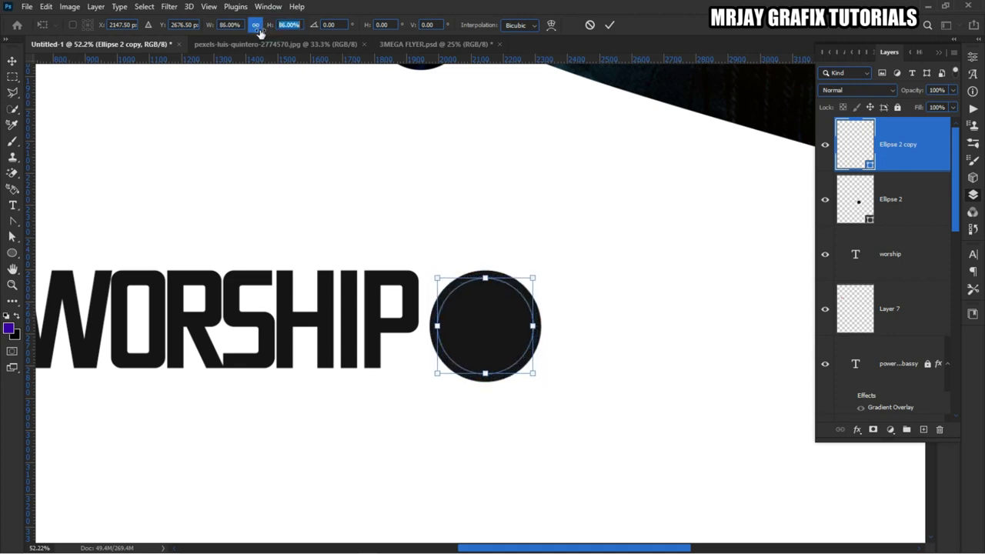
key("Up")
key("Up")
key("Up")
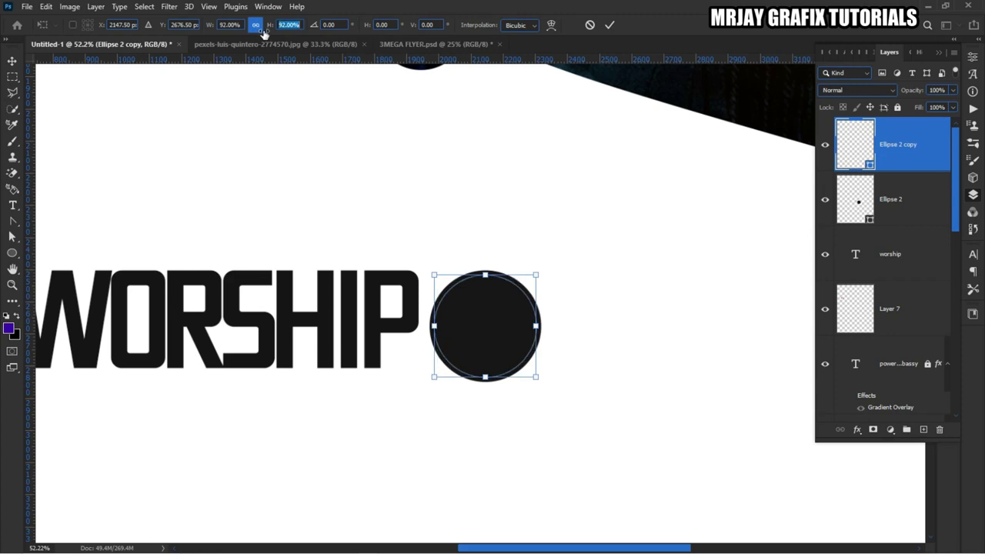
key("Down")
key("Down")
key("Down")
key("Down")
key("Down")
key("Down")
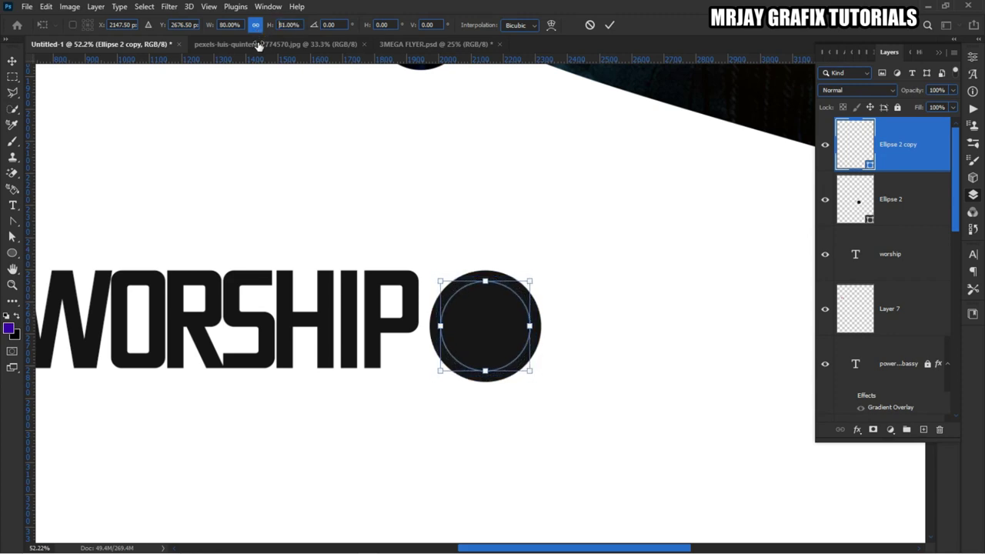
left_click(608, 26)
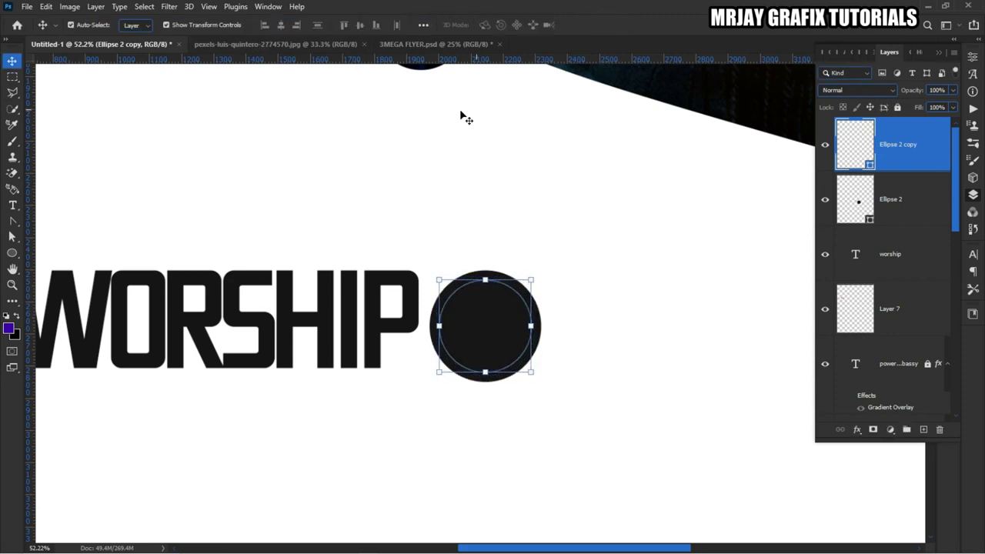
left_click(459, 322)
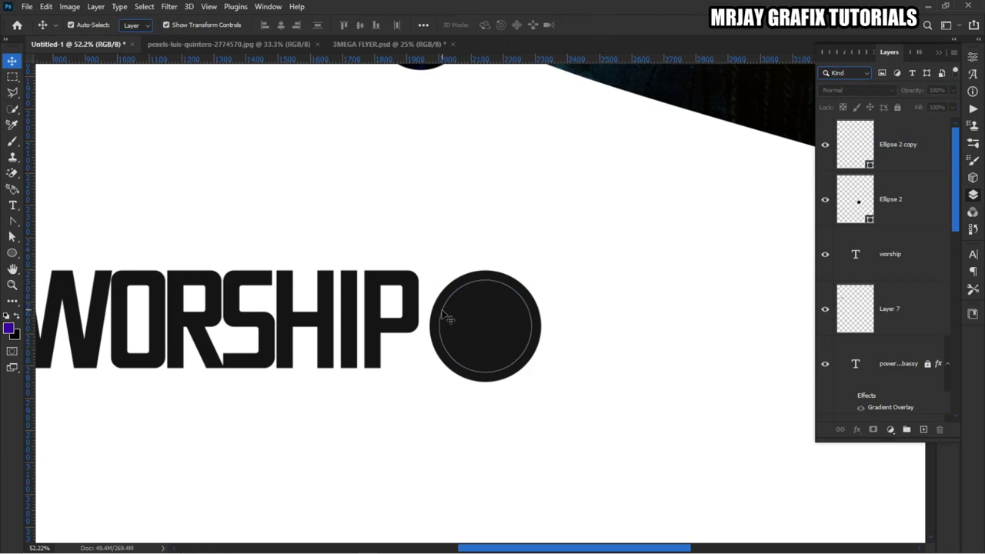
Set the stroke width of the inner ring, Ellipse 2 copy, to 3.95 px
left_click(444, 313)
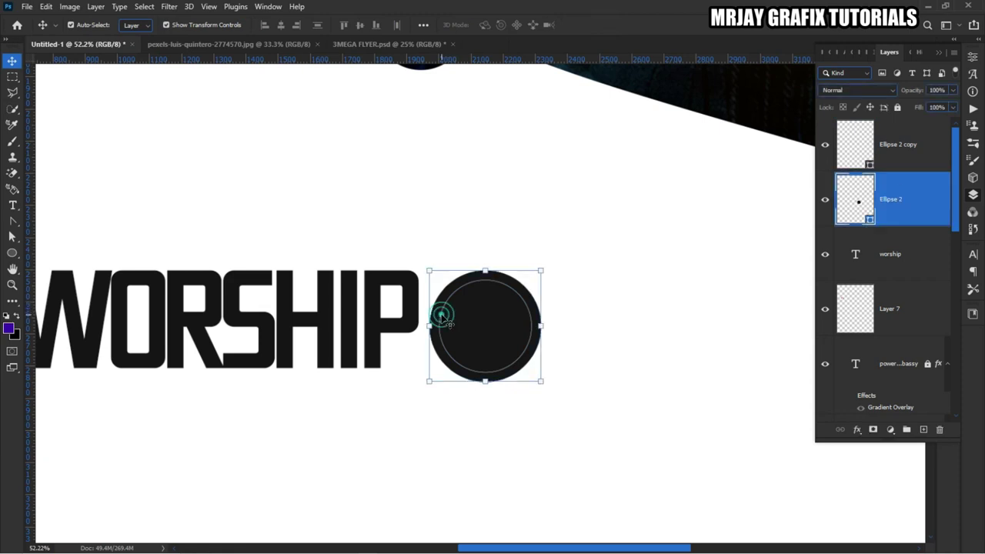
left_click(892, 141)
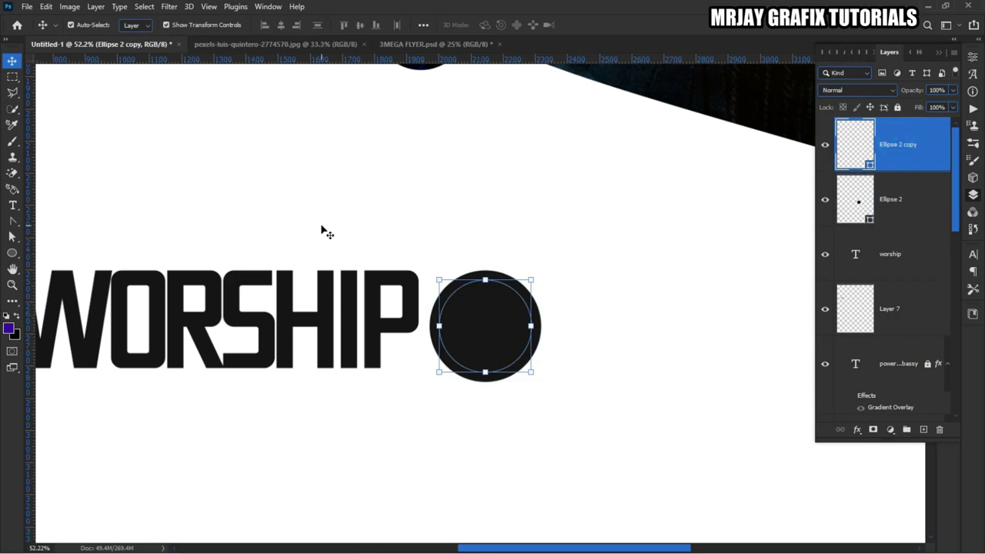
left_click(12, 256)
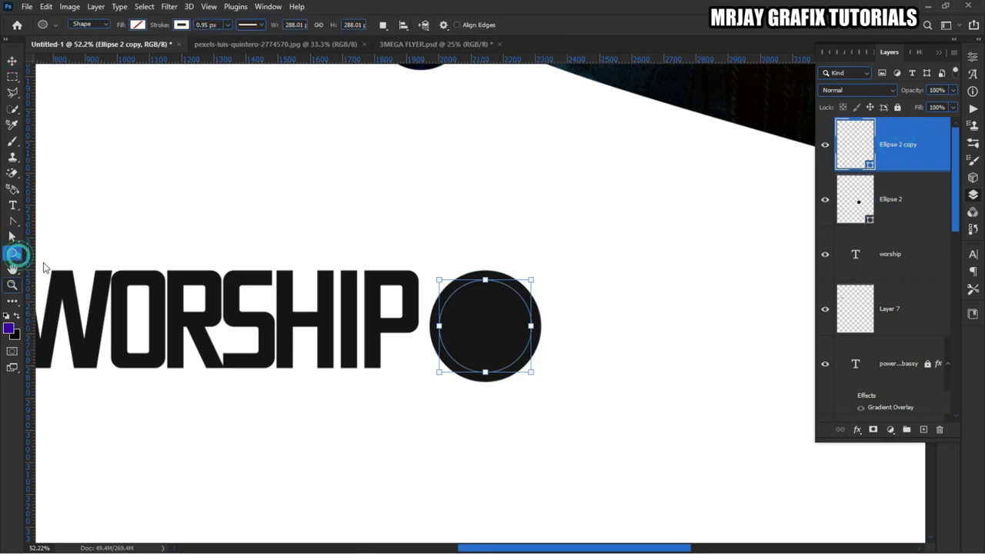
left_click(216, 25)
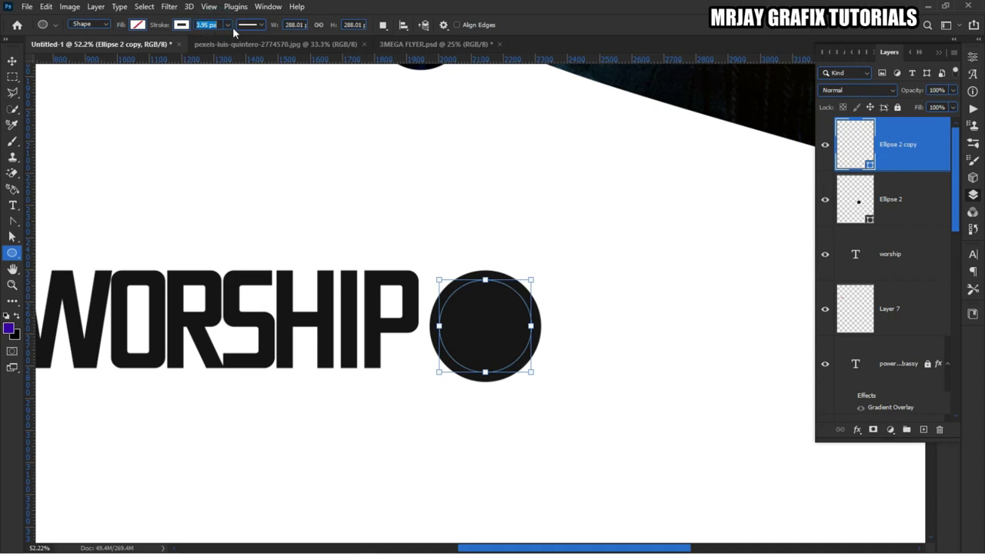
key("Return")
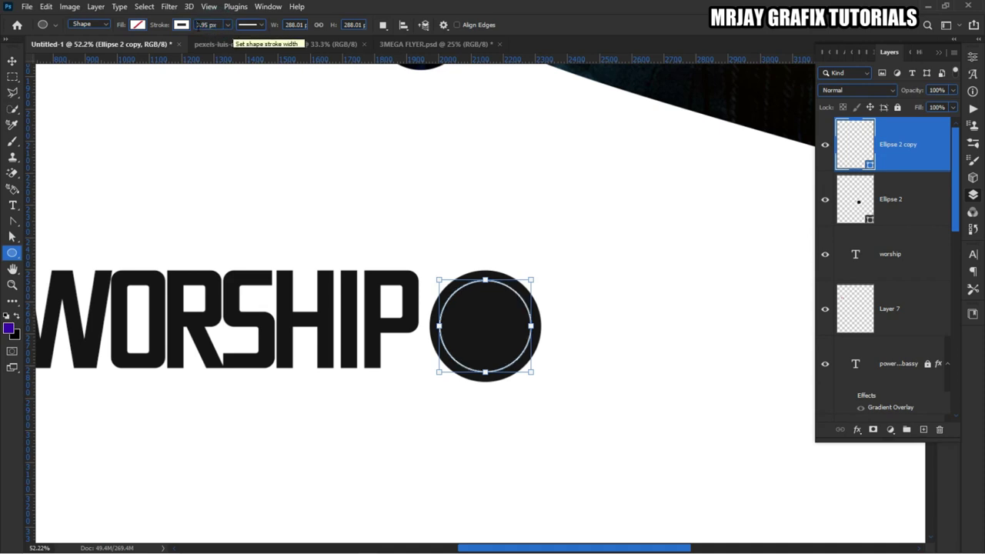
Scale the WORSHIP text and both circles together to 132.22% and center the group horizontally on the flyer
left_click(13, 60)
scroll(501, 321, "down", 5)
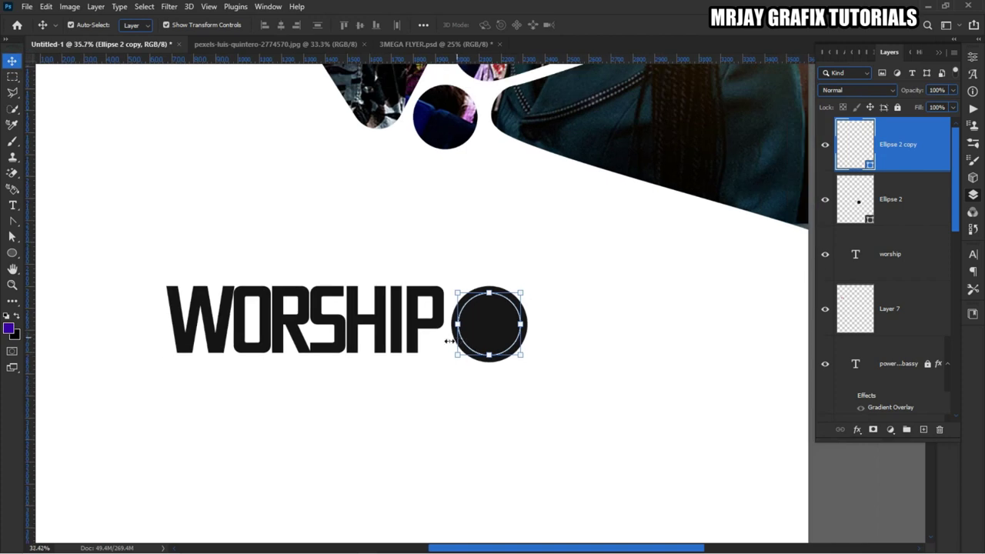
left_click(211, 308)
scroll(515, 398, "down", 3)
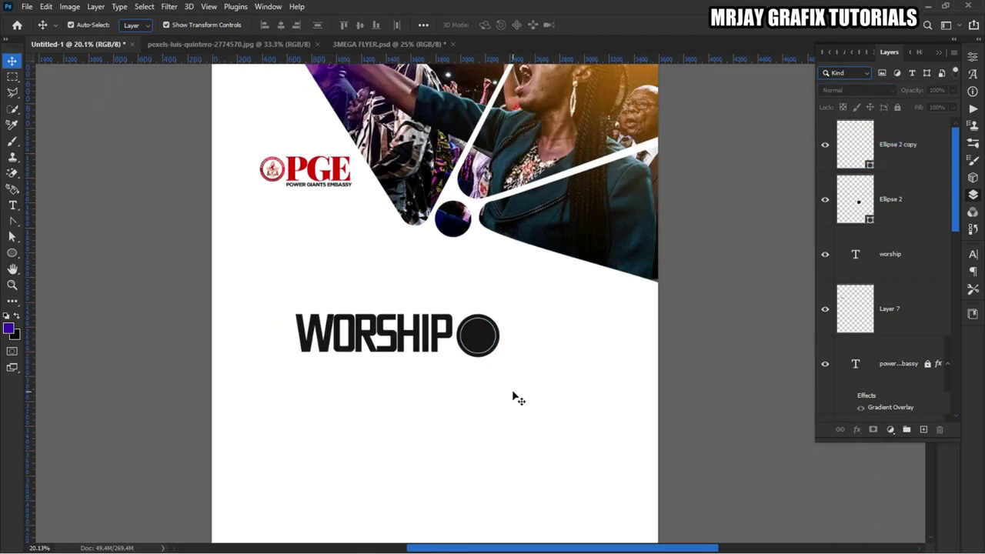
scroll(512, 397, "down", 1)
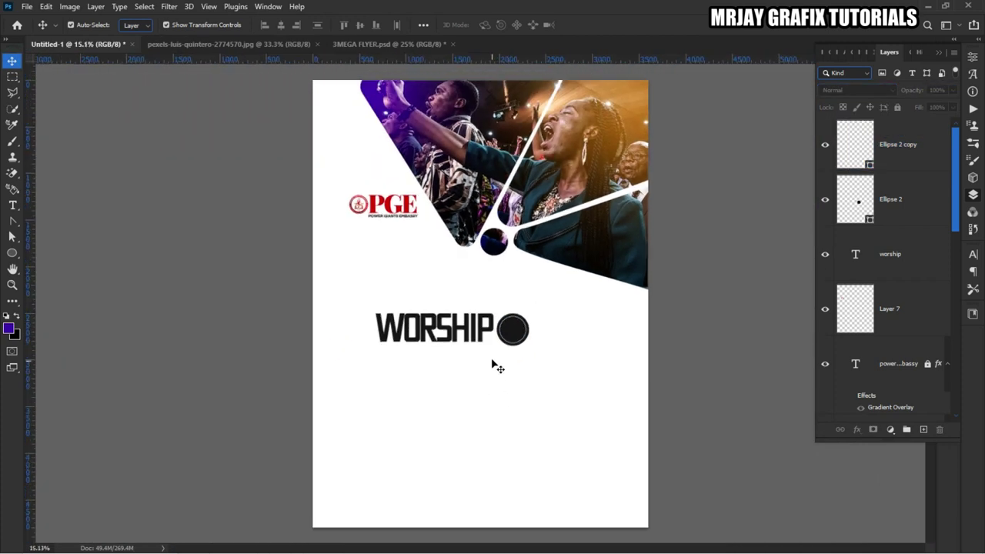
left_click_drag(329, 311, 574, 387)
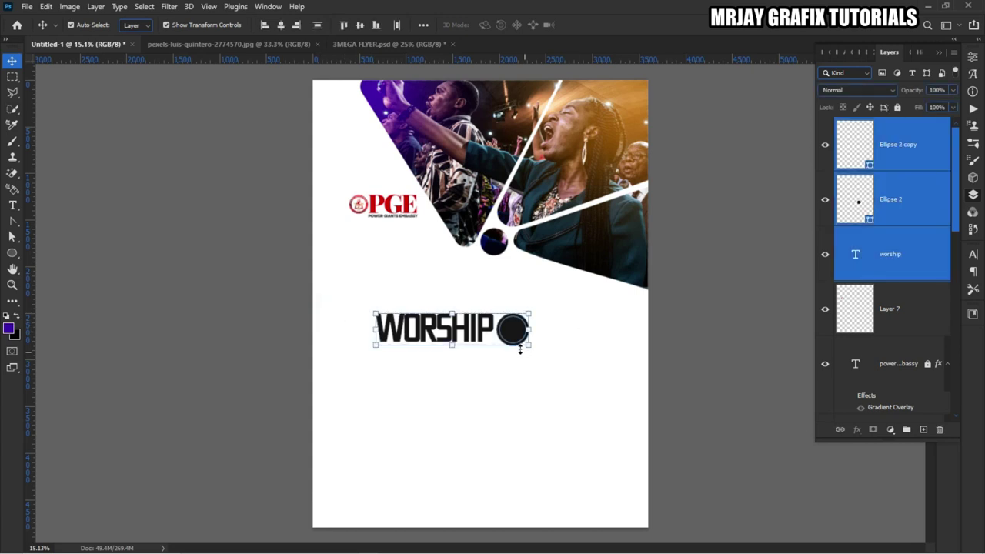
left_click_drag(526, 347, 562, 383)
left_click_drag(431, 330, 435, 329)
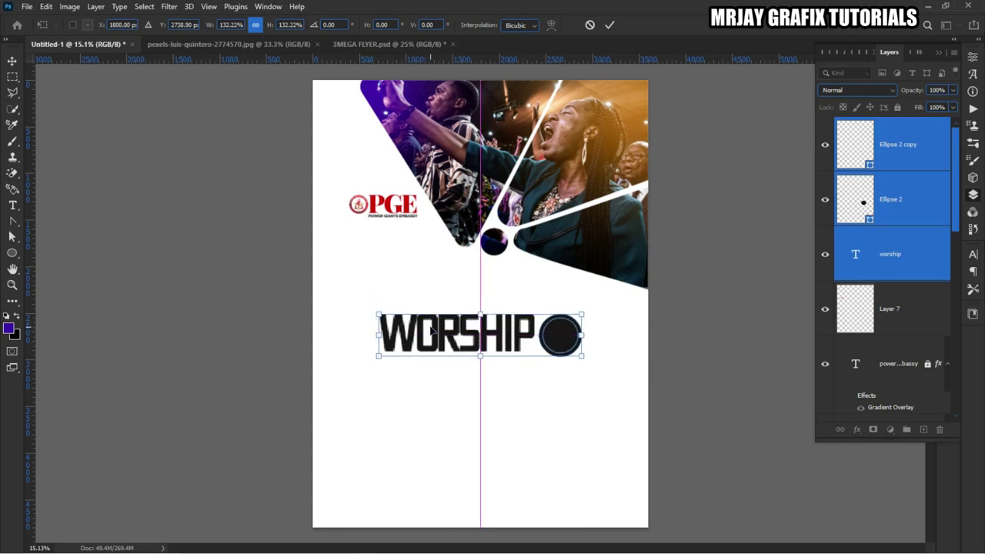
left_click(117, 232)
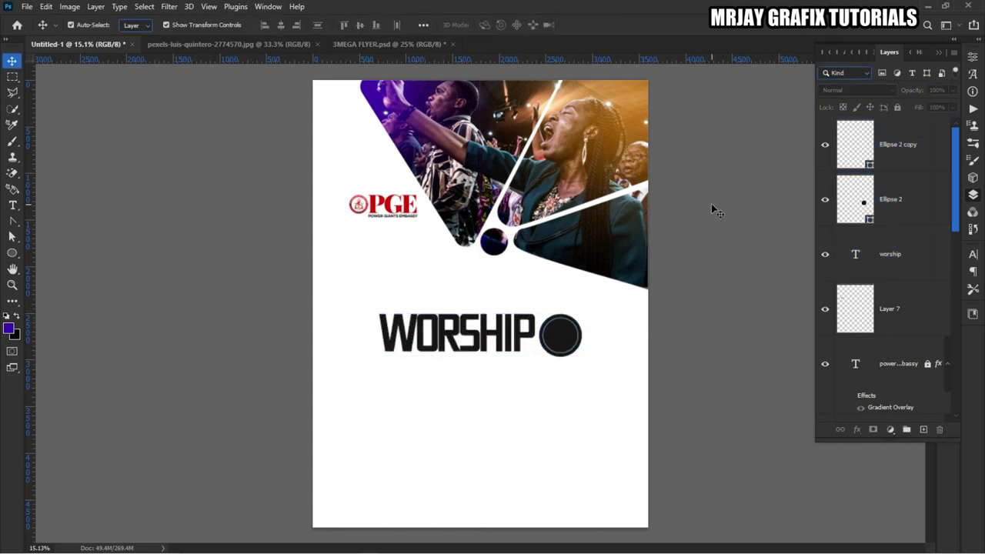
Set the stroke width of the white ring inside the dark circle to 4.95 px
scroll(539, 339, "up", 5)
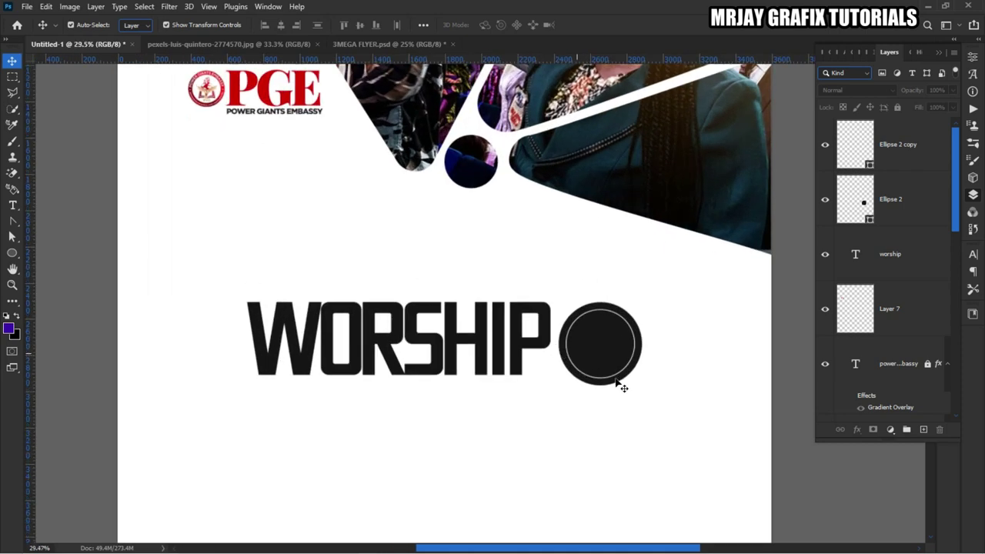
scroll(582, 368, "up", 2)
left_click(567, 368)
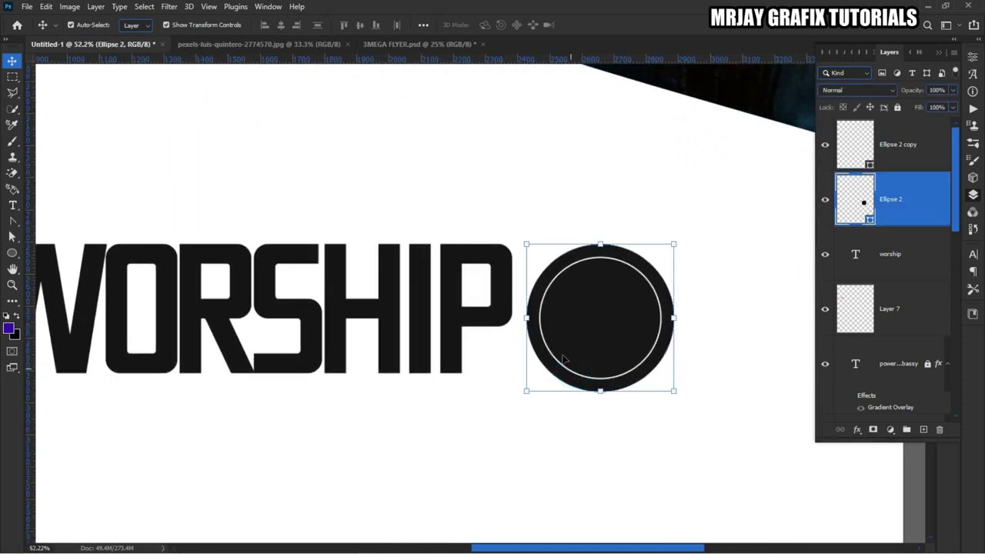
left_click(899, 144)
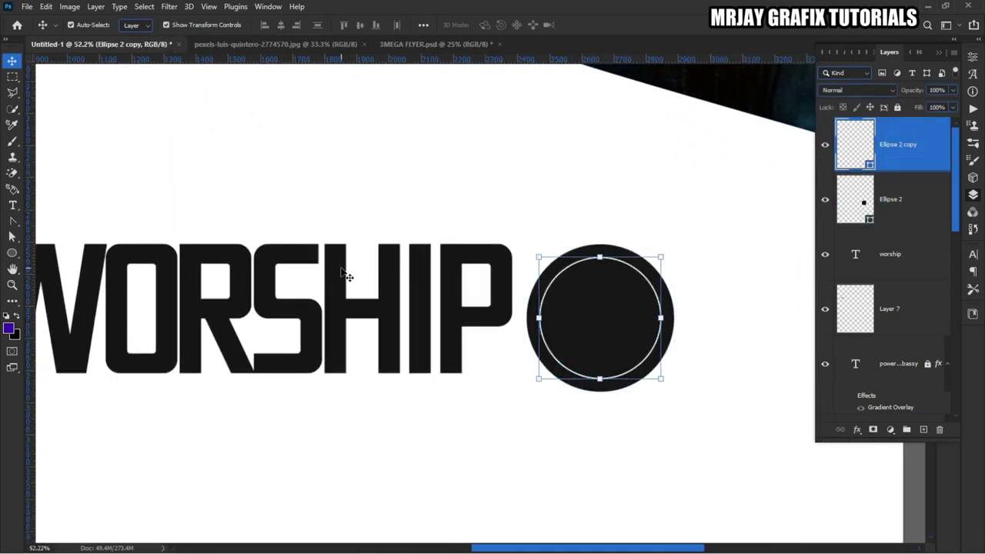
key("u")
left_click(207, 25)
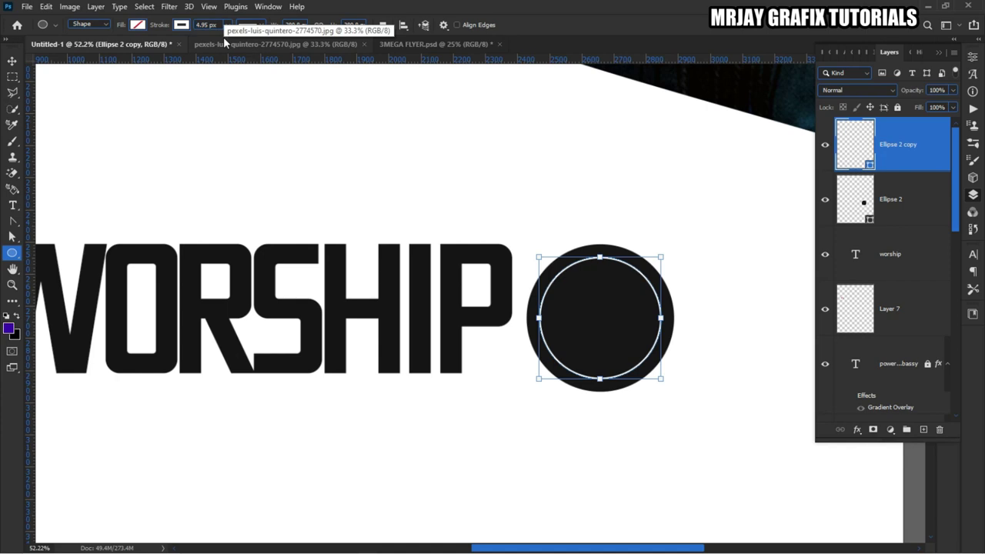
key("Return")
Rasterize the white ring layer, Ellipse 2 copy
right_click(925, 146)
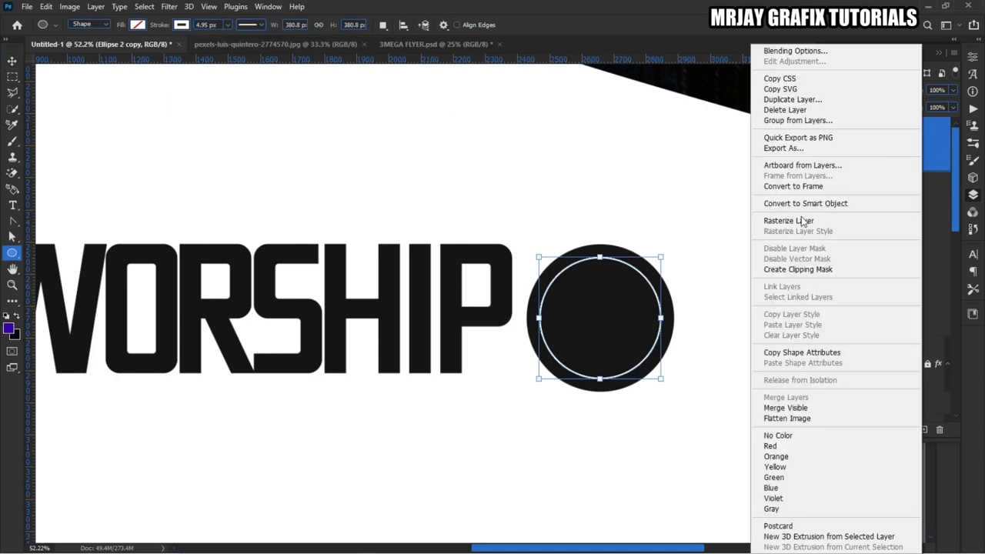
left_click(955, 149)
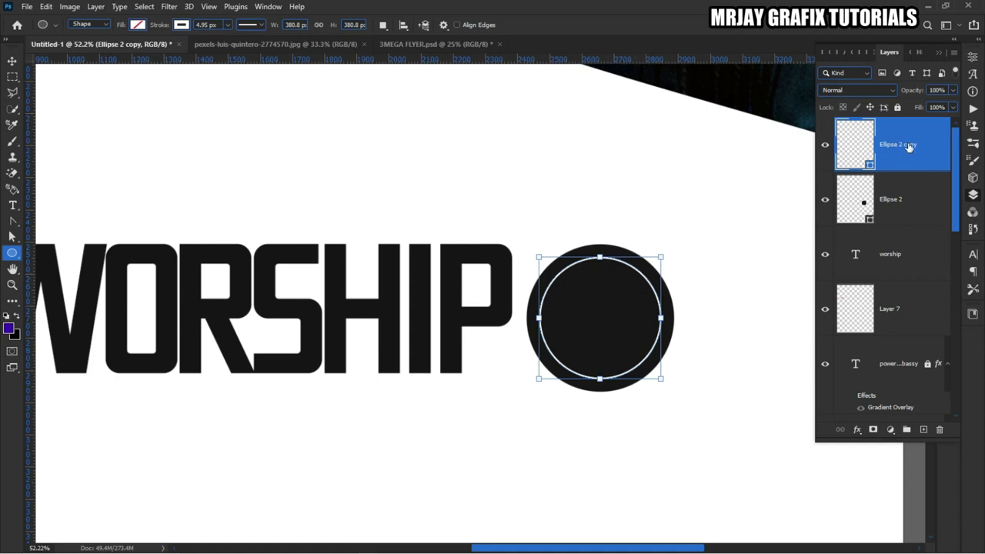
right_click(909, 147)
left_click(775, 221)
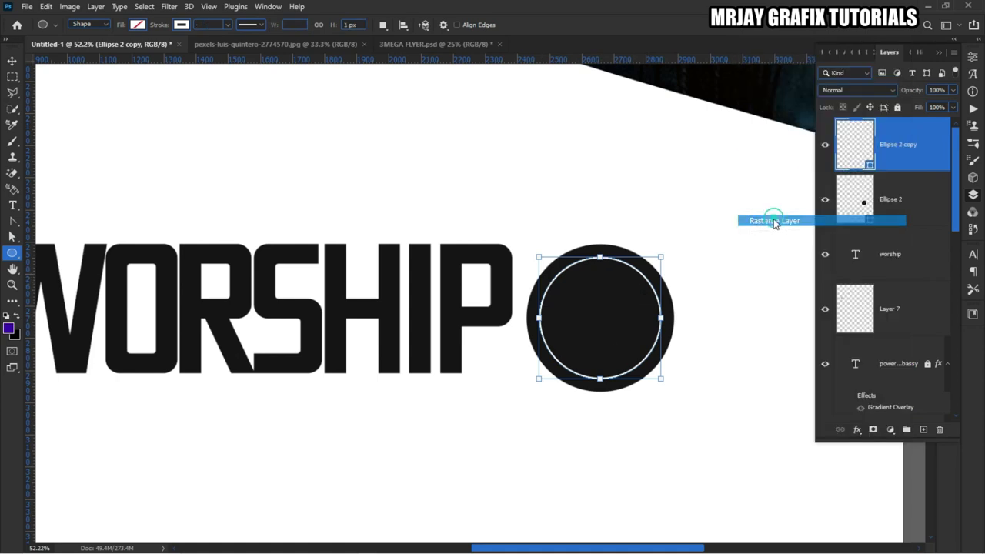
Cut a rectangular band out of the ring's middle, leaving separate upper and lower arcs
left_click(12, 78)
right_click(6, 84)
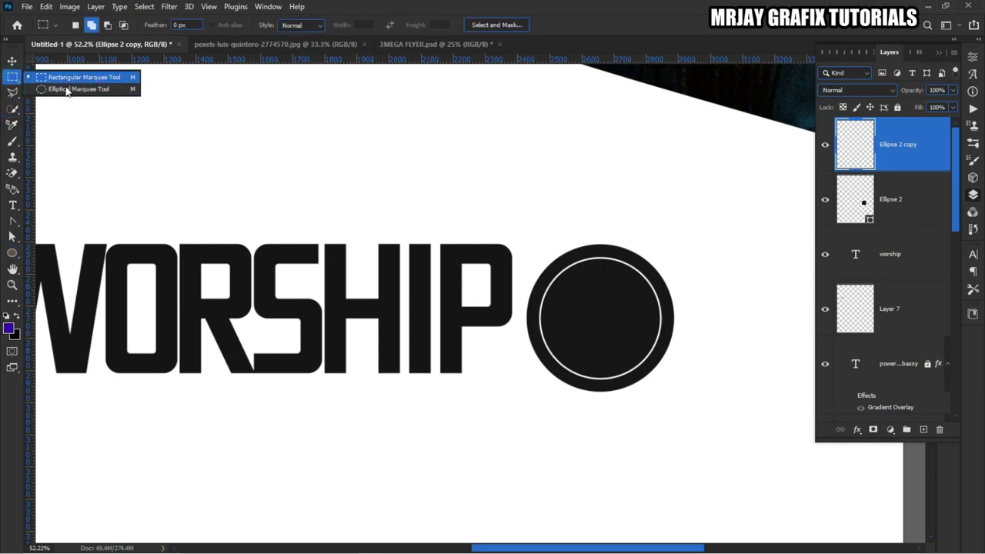
left_click(93, 79)
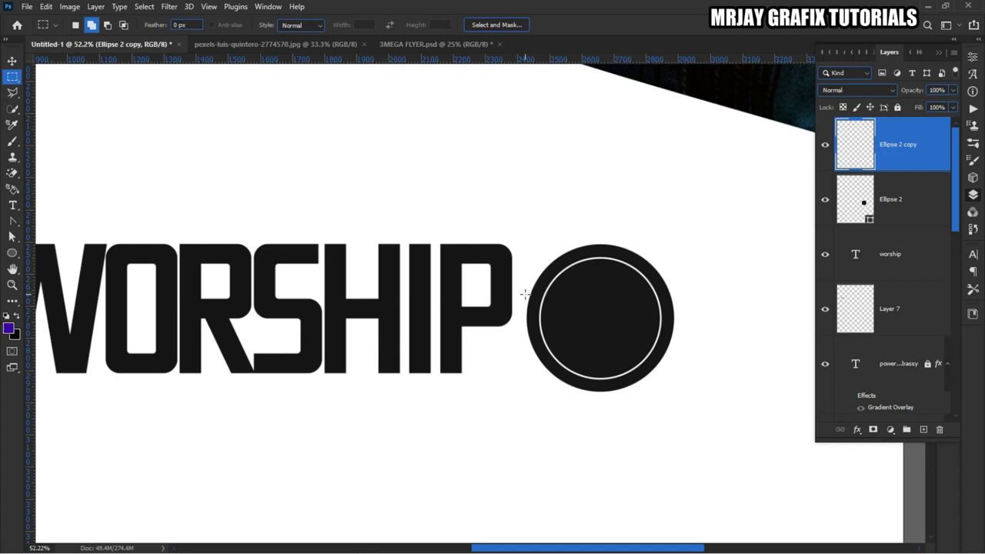
left_click_drag(525, 294, 680, 343)
left_click(11, 60)
left_click(491, 433)
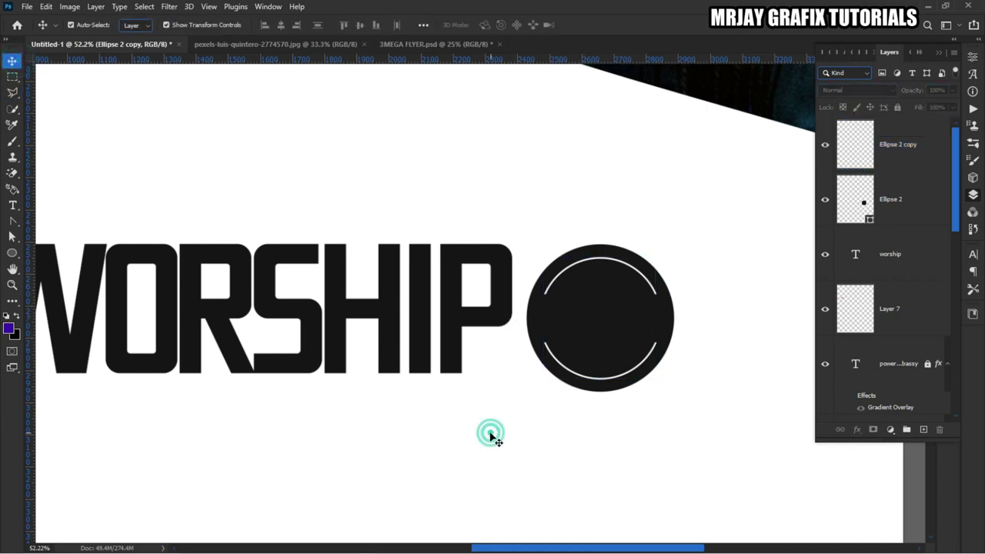
Duplicate the dark circle, Ellipse 2, and scale the copy down to 8% about its center
scroll(667, 344, "up", 3)
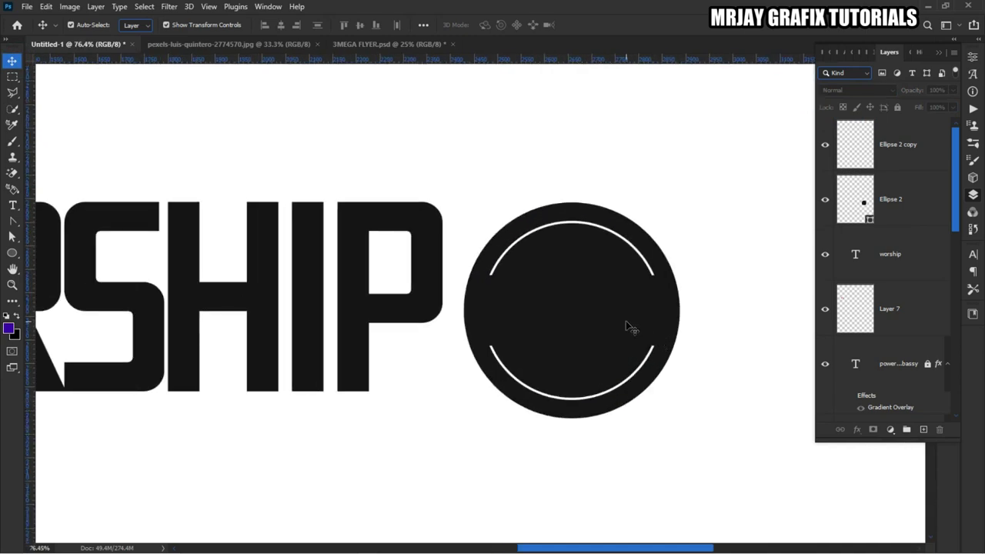
left_click(675, 312)
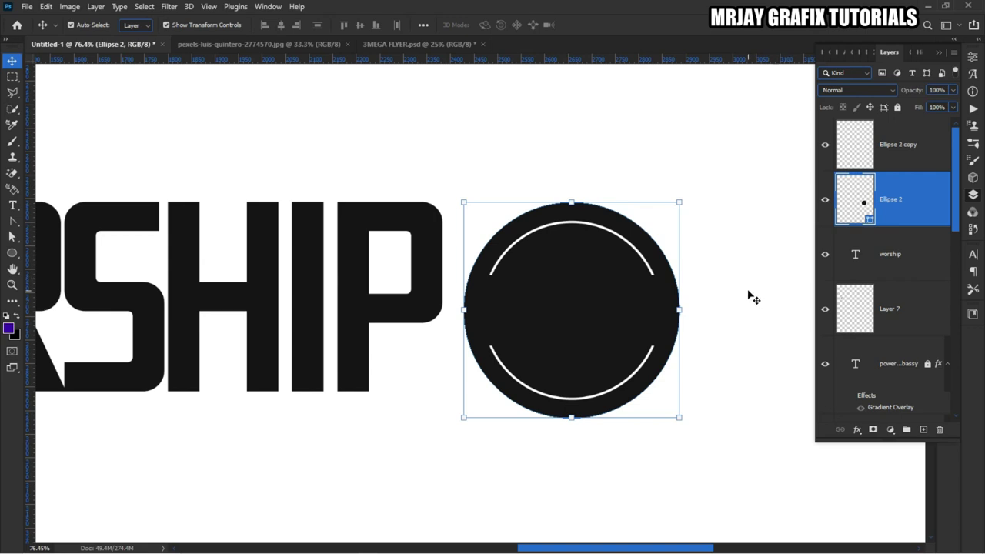
key("ctrl")
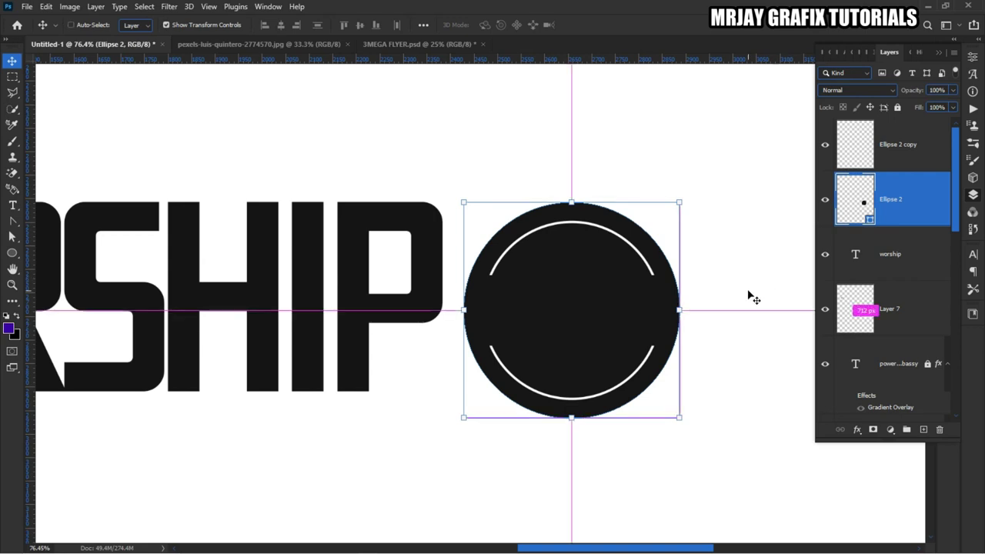
key("ctrl+j")
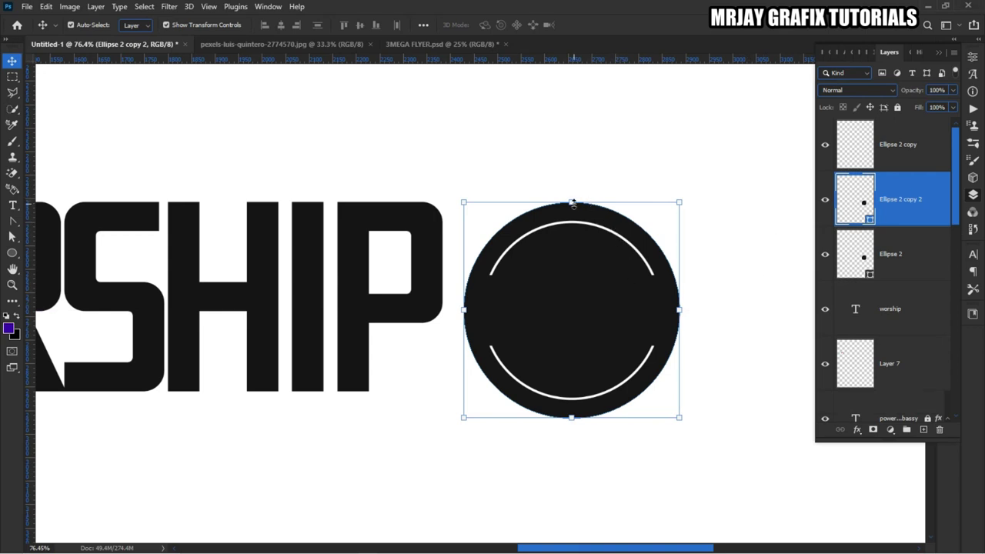
key("ctrl+t")
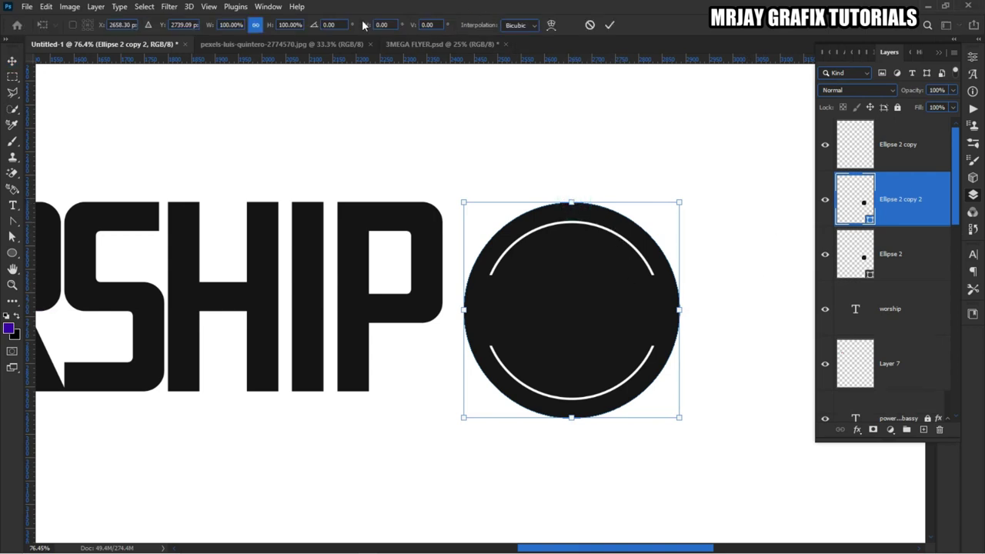
left_click_drag(270, 25, 202, 81)
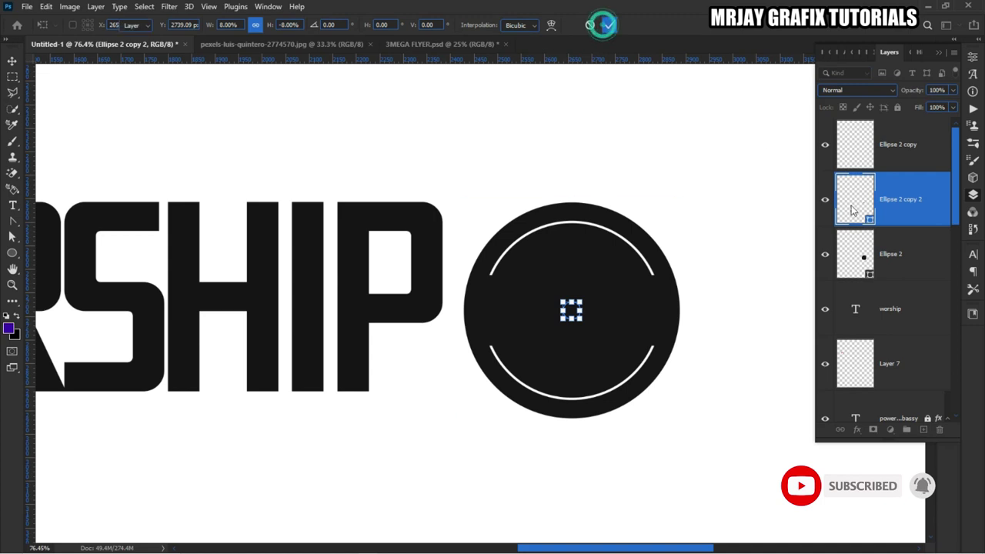
left_click(608, 25)
Fill the small center dot, Ellipse 2 copy 2, with white (ffffff)
double_click(867, 221)
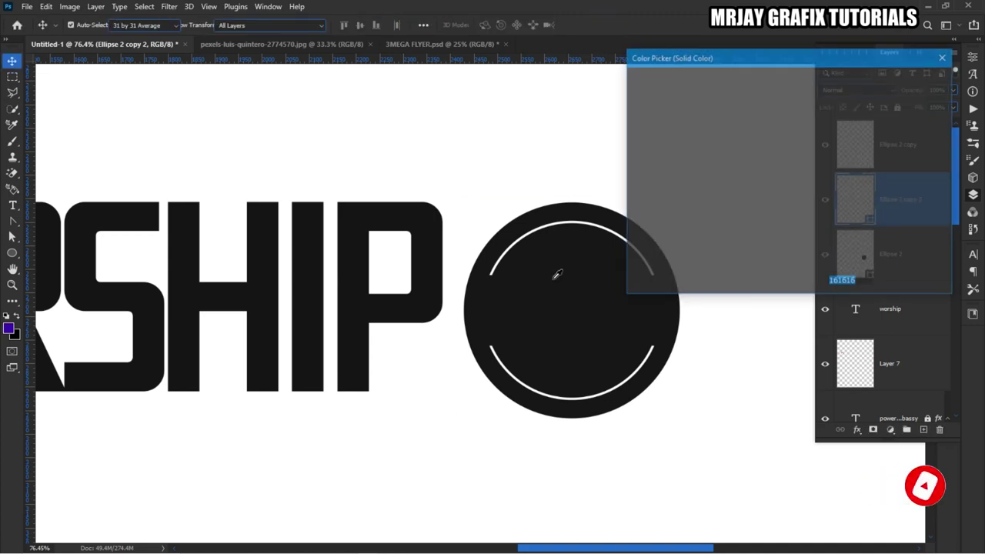
left_click_drag(636, 139, 628, 86)
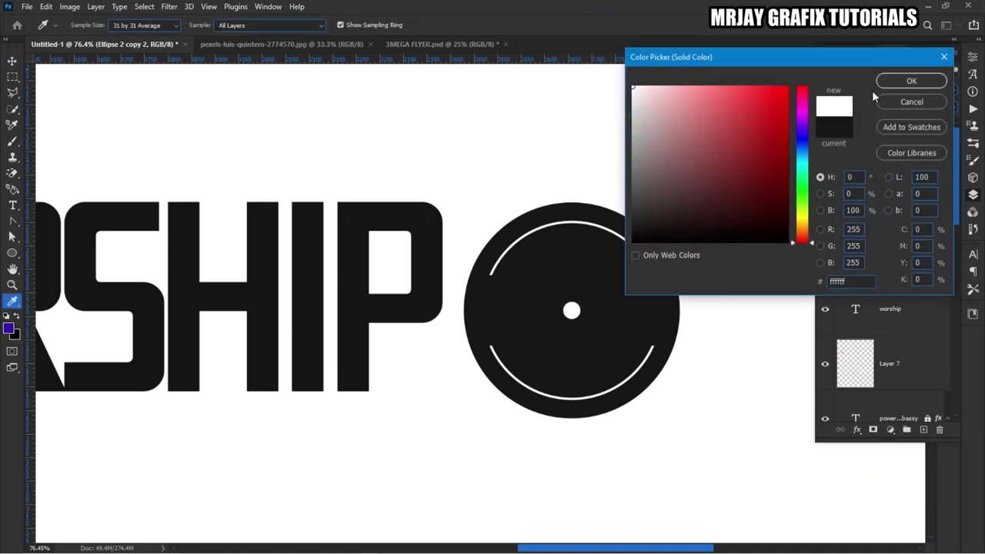
left_click(912, 80)
Place the white dot in the ring's right gap and a duplicate of it in the left gap at the same height
scroll(616, 331, "up", 5)
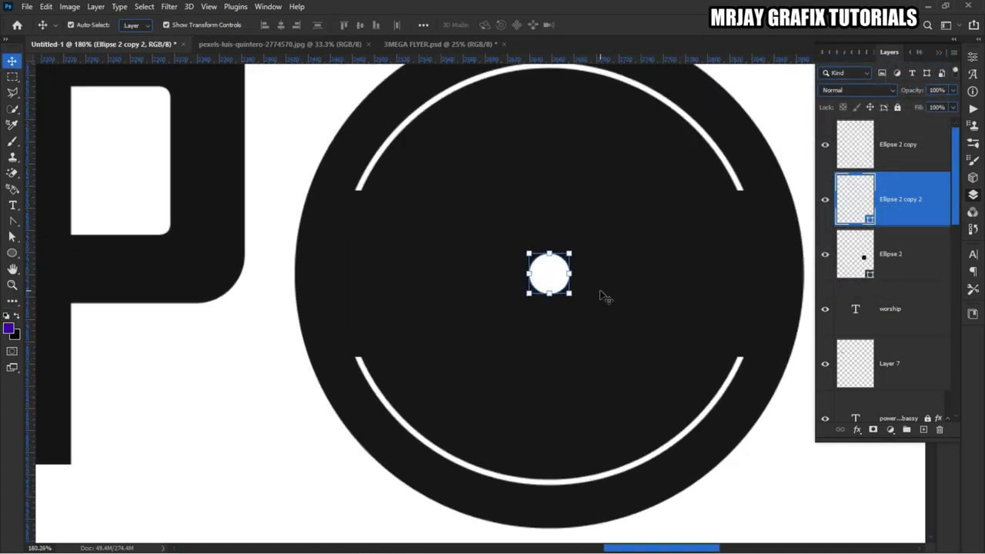
left_click_drag(549, 279, 745, 288)
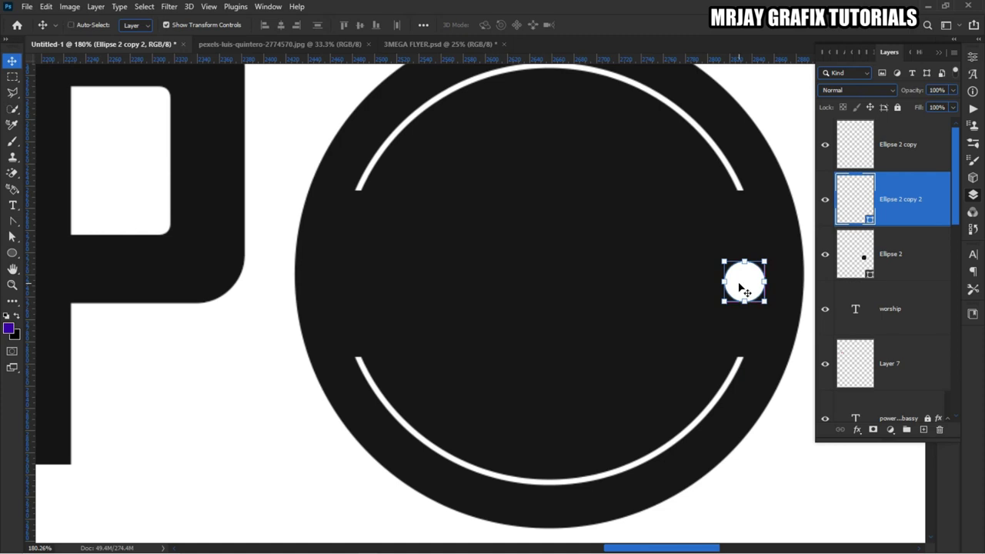
key("ctrl+j")
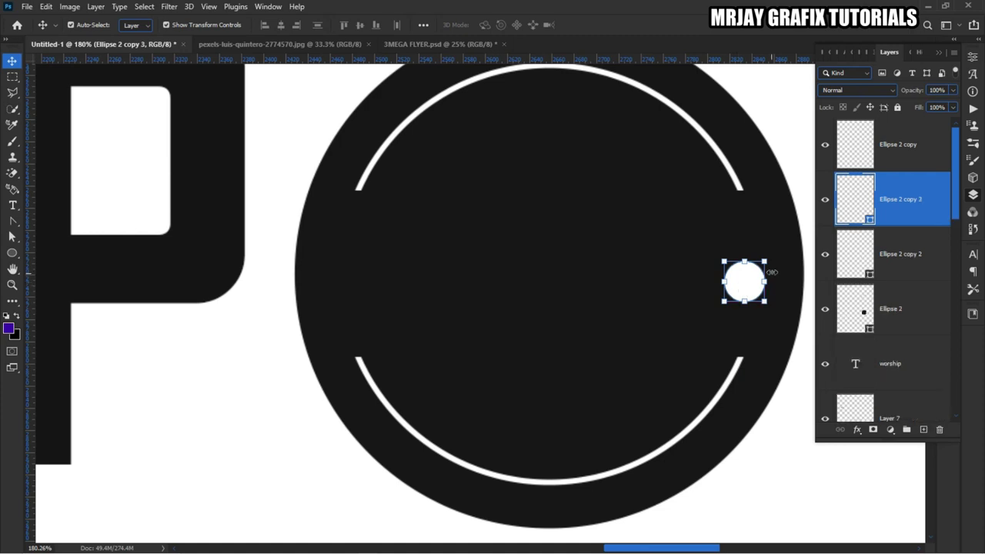
left_click_drag(745, 288, 350, 291)
left_click(222, 338)
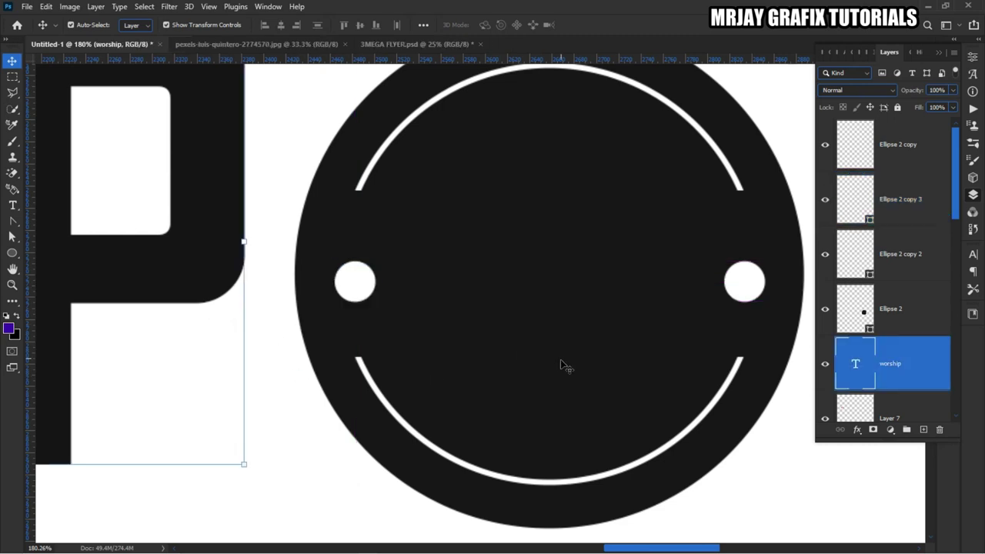
scroll(567, 367, "down", 1)
left_click(273, 524)
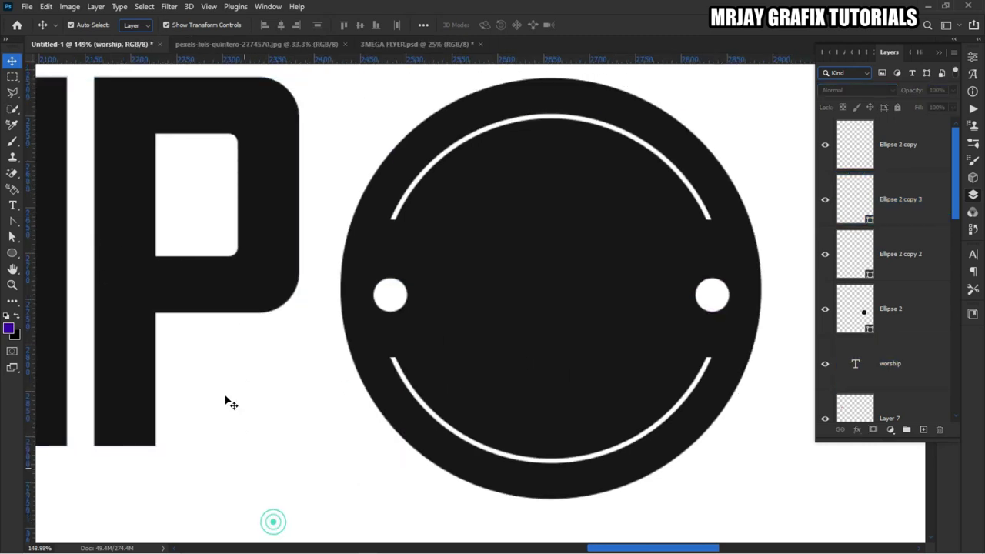
Move the worship text layer to the top of the layer stack, above all the ellipse layers
left_click(243, 280)
left_click_drag(930, 365, 880, 185)
left_click_drag(900, 351, 886, 149)
key("ctrl+z")
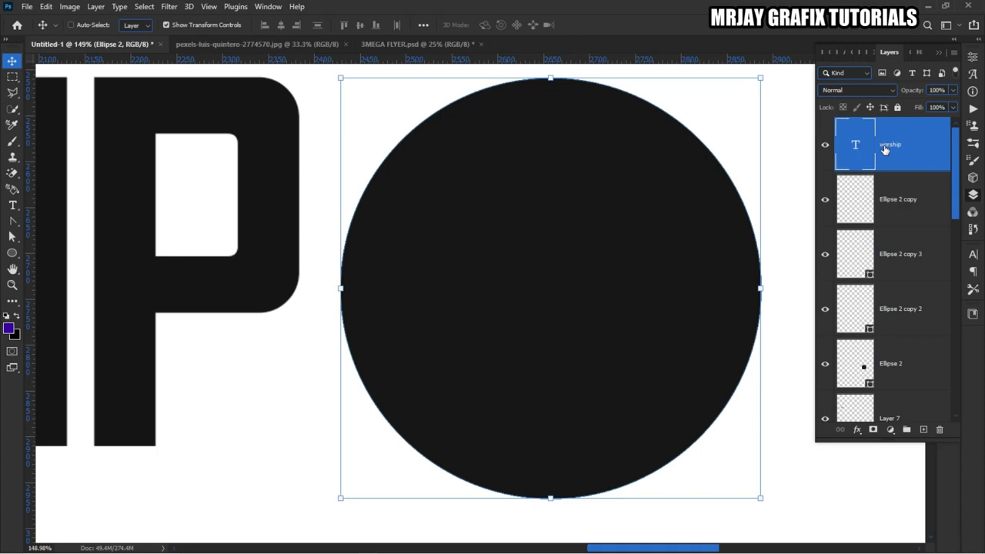
left_click(858, 488)
left_click(913, 363)
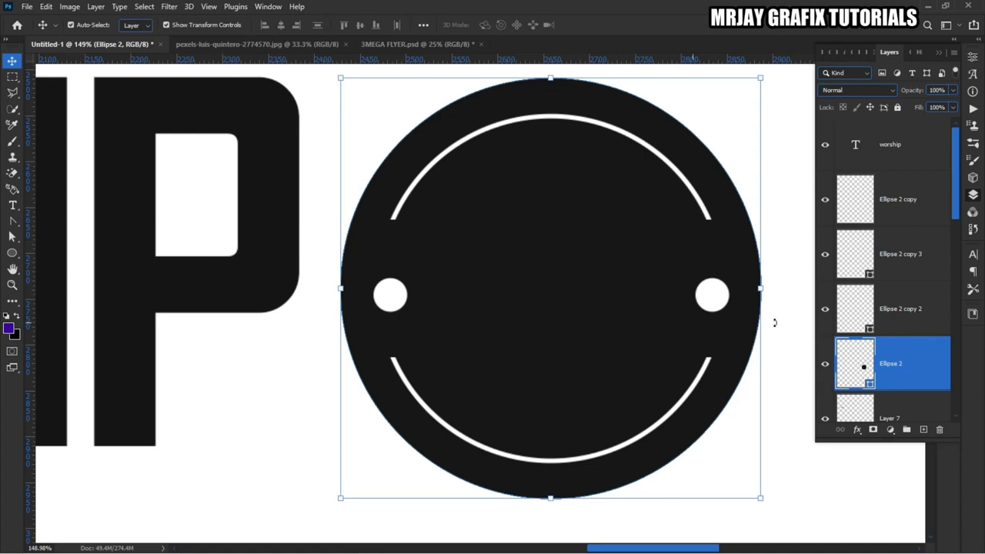
scroll(884, 358, "down", 2)
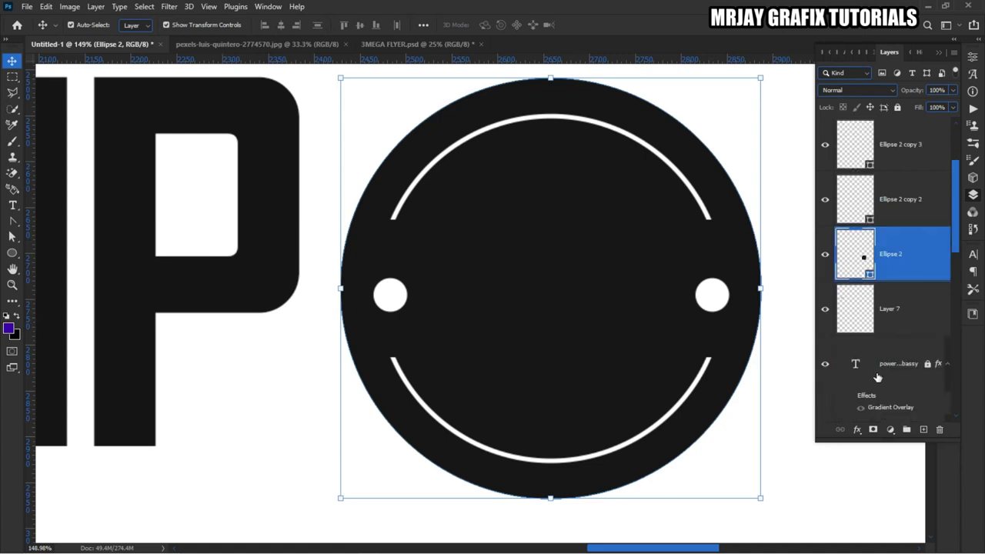
left_click(885, 347)
Duplicate the worship text layer
left_click(216, 290)
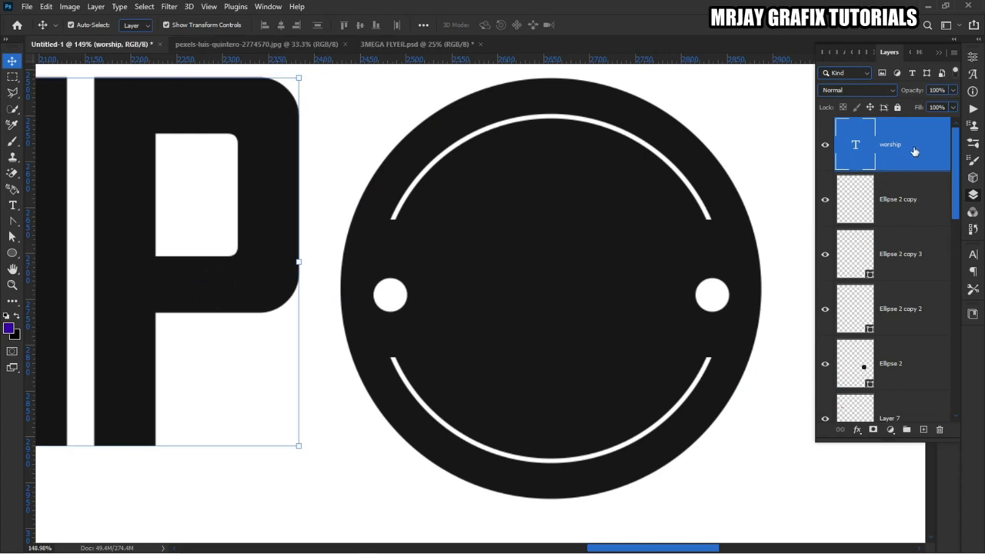
left_click_drag(920, 150, 921, 431)
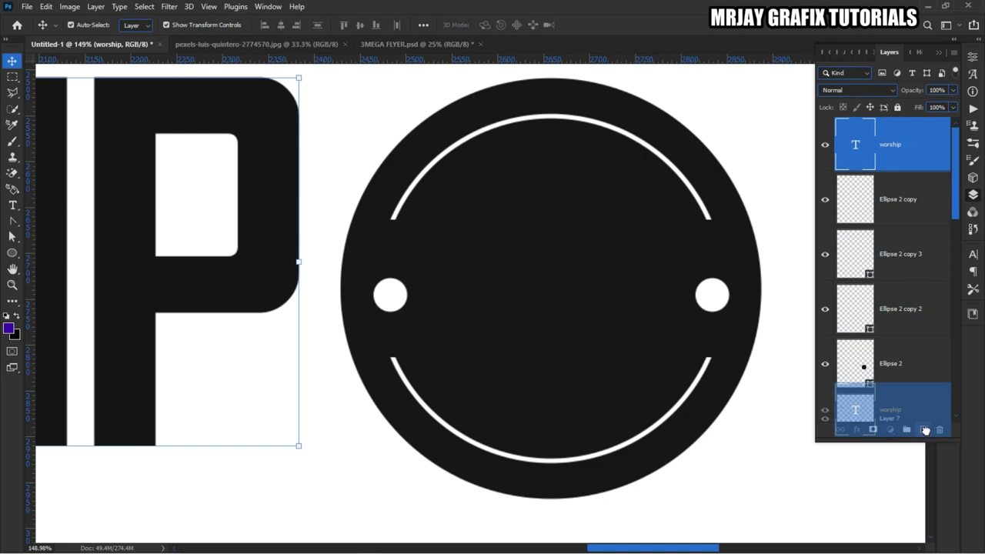
left_click_drag(927, 431, 925, 429)
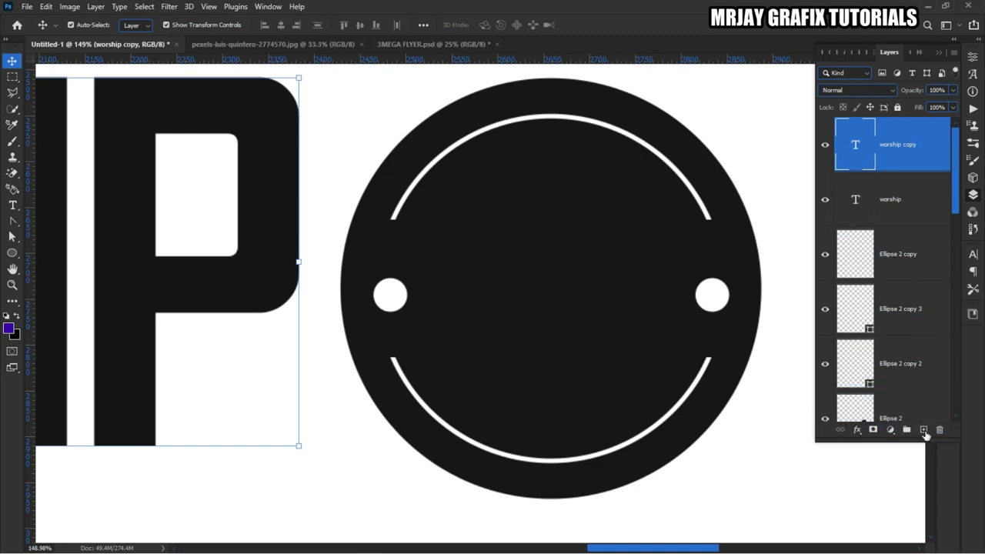
Move the duplicated worship text over the circular badge and change its text to wors&
left_click_drag(266, 205, 550, 225)
double_click(550, 223)
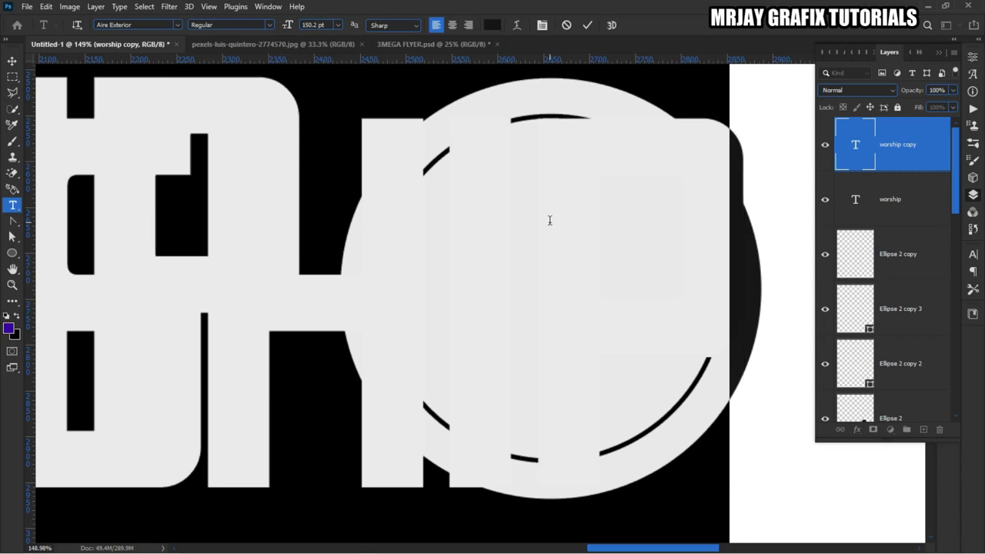
left_click(738, 264)
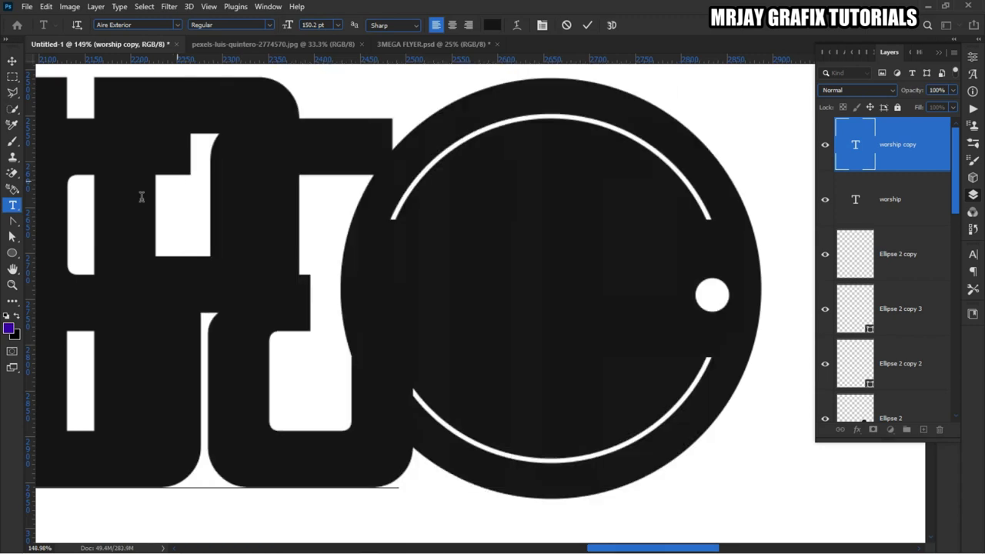
key("v")
left_click_drag(247, 263, 624, 234)
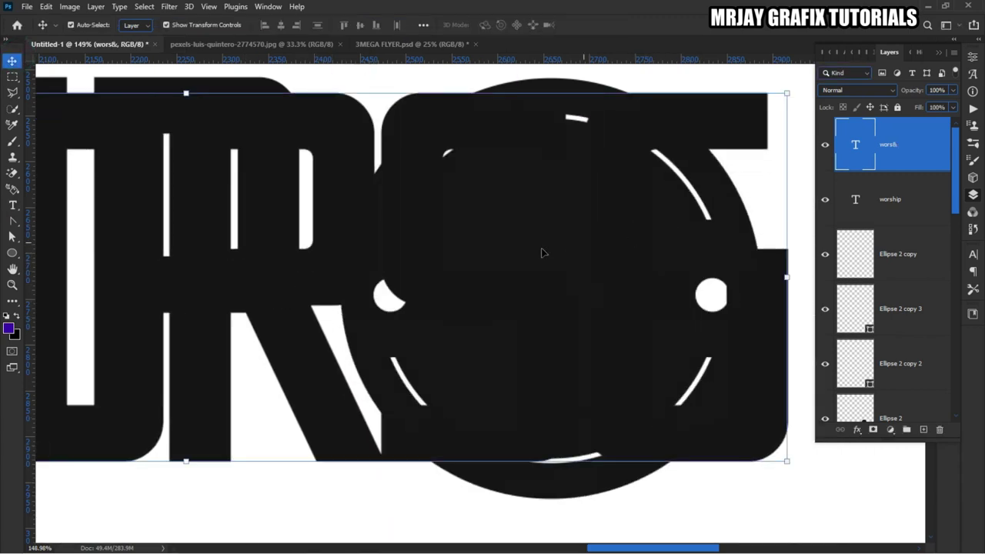
Replace the whole duplicated text with % and move it to the empty area beside the badge
double_click(541, 248)
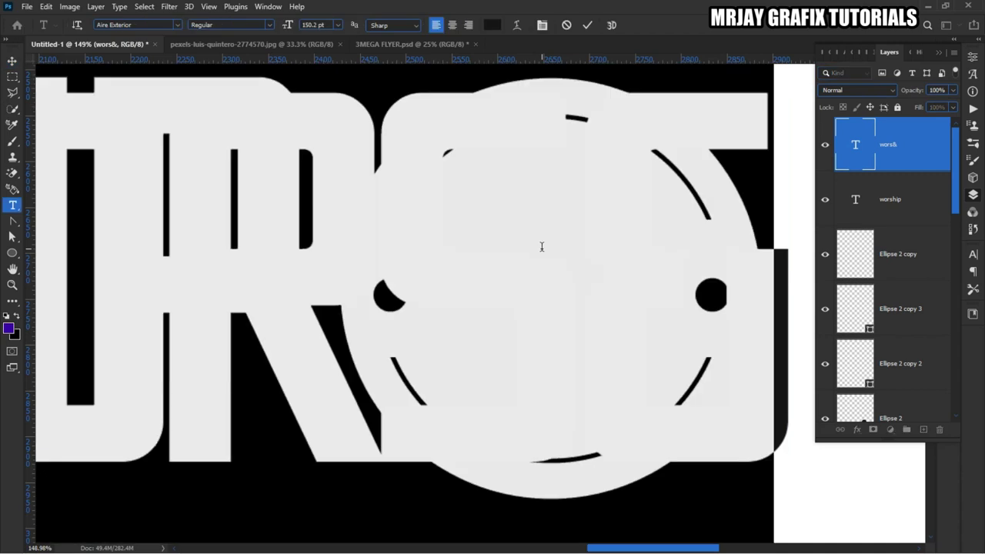
key("BackSpace")
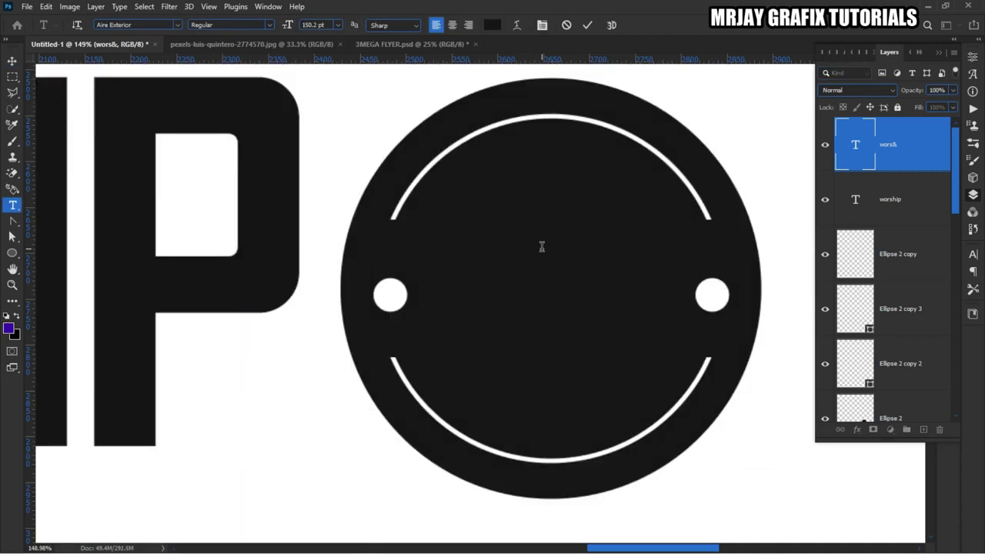
left_click(589, 25)
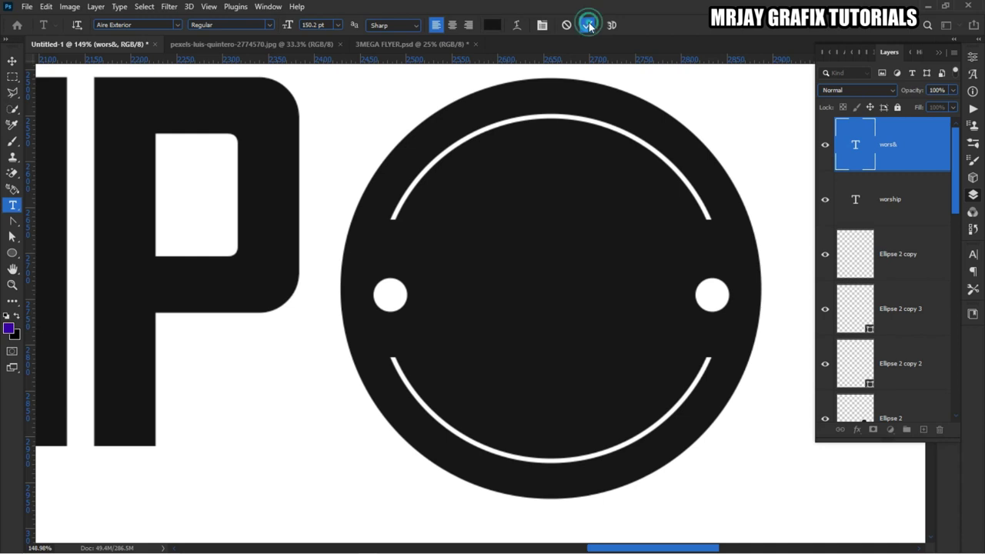
key("v")
scroll(350, 245, "down", 5)
scroll(331, 265, "down", 1)
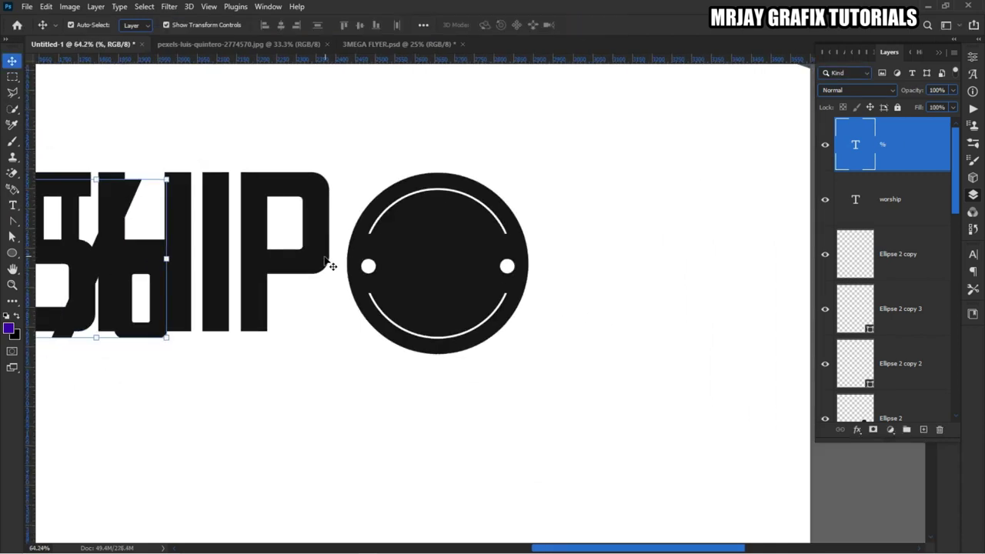
left_click(173, 266)
left_click_drag(174, 267, 625, 289)
left_click(609, 25)
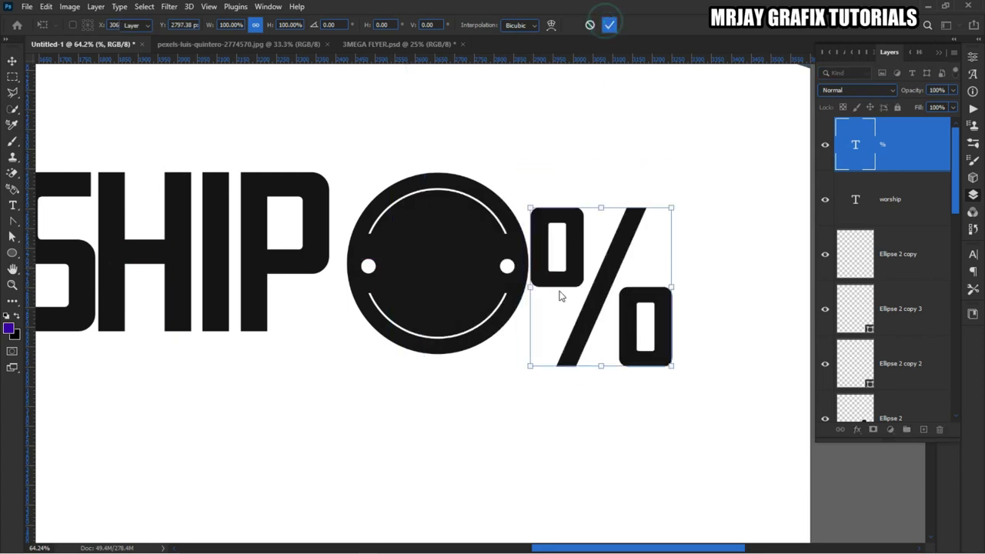
Replace the % text, trying $ first, with an ampersand (&)
double_click(559, 288)
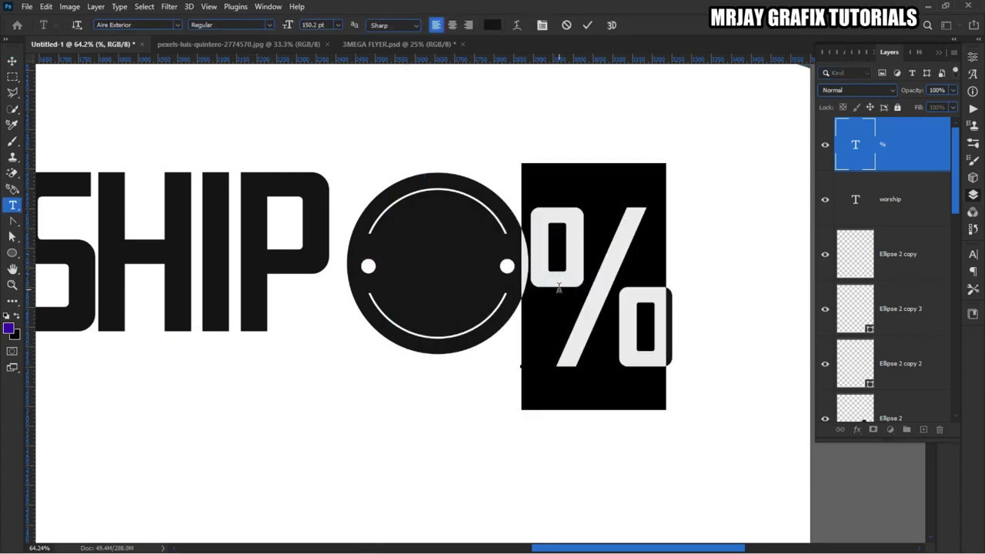
type("$")
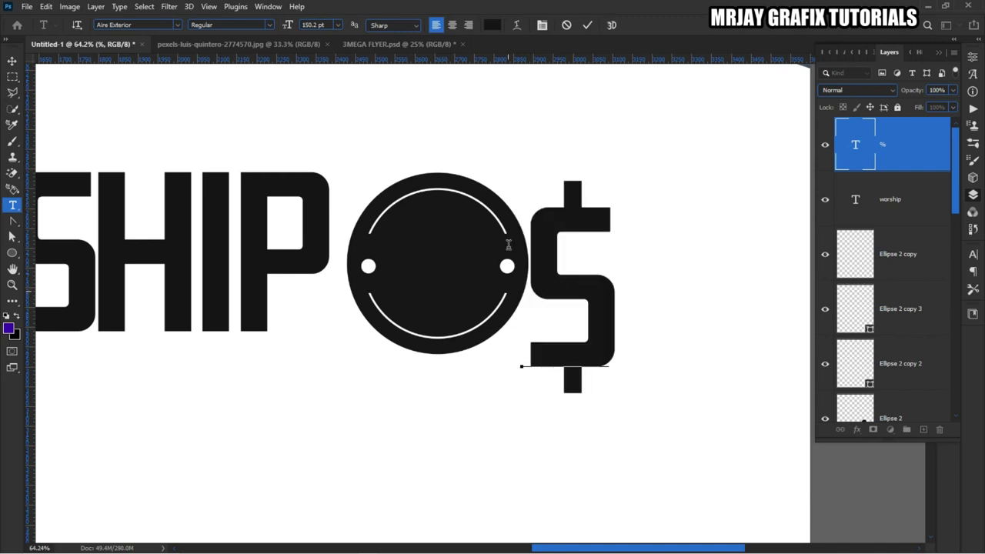
key("ctrl+a")
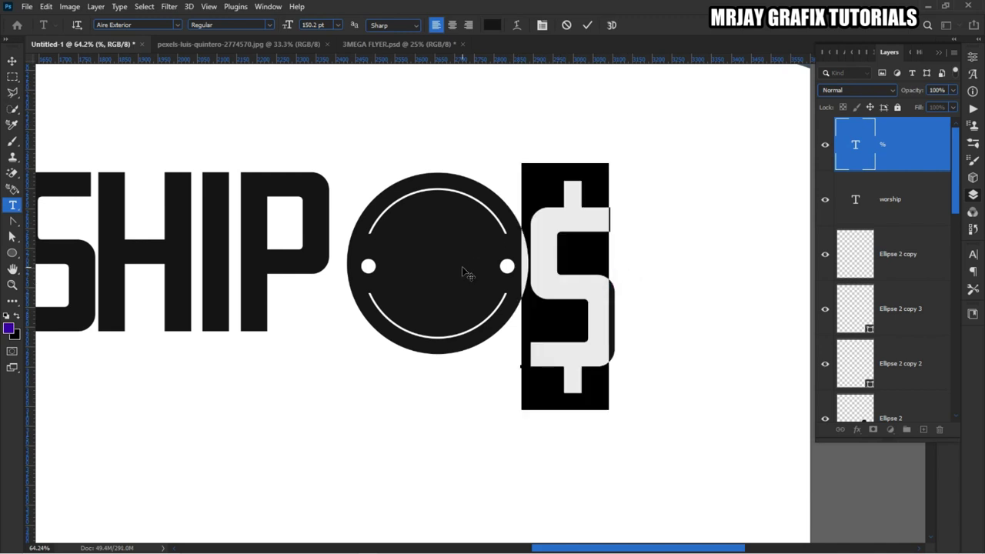
type("&")
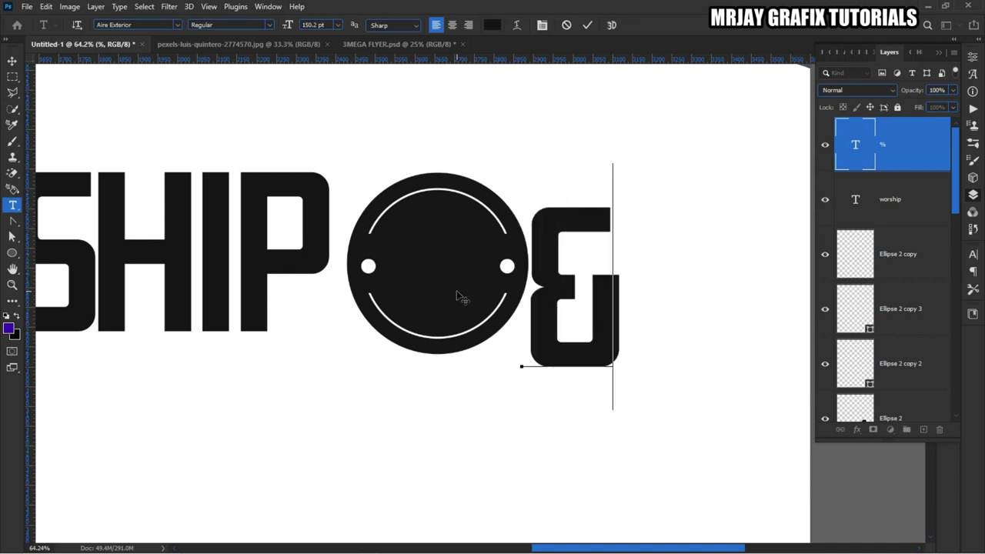
left_click(588, 24)
Place the & on the circular badge and set its text color to white (ffffff)
key("v")
left_click_drag(599, 324, 467, 283)
double_click(469, 279)
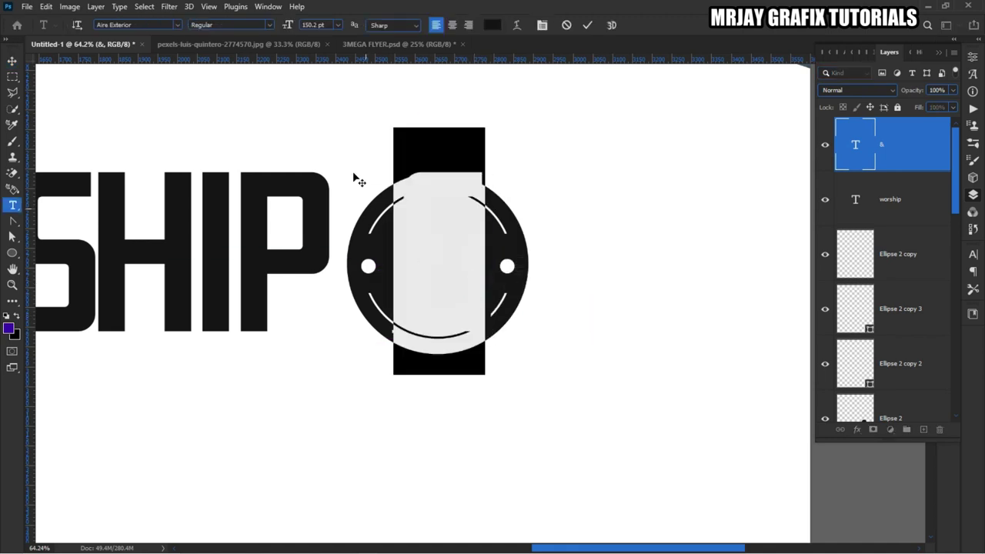
left_click(493, 24)
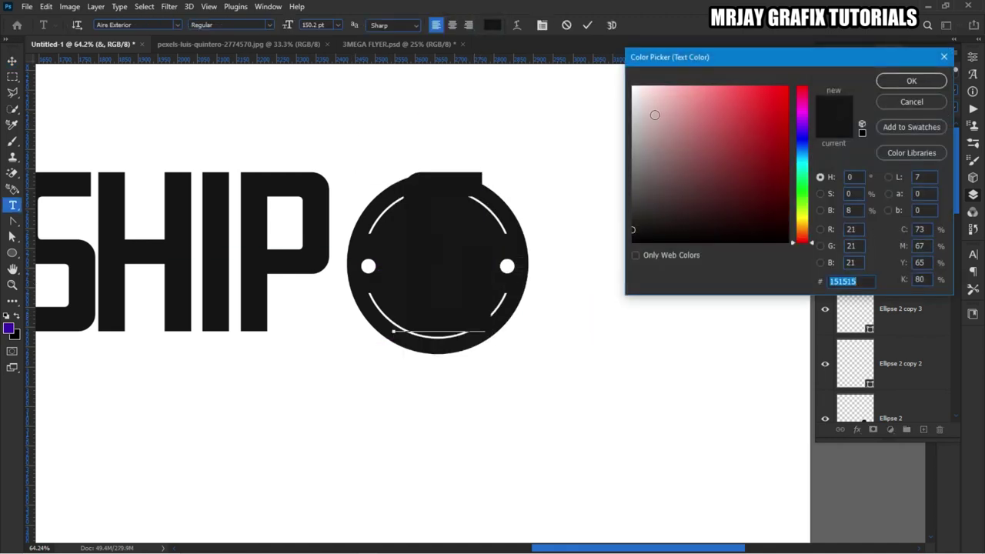
type("ffffff")
left_click(910, 81)
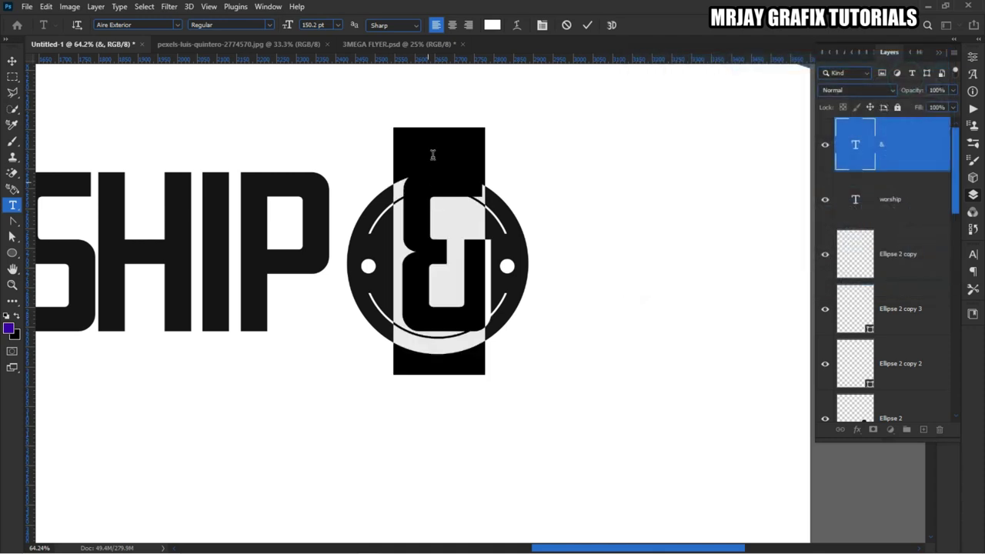
left_click(587, 25)
key("v")
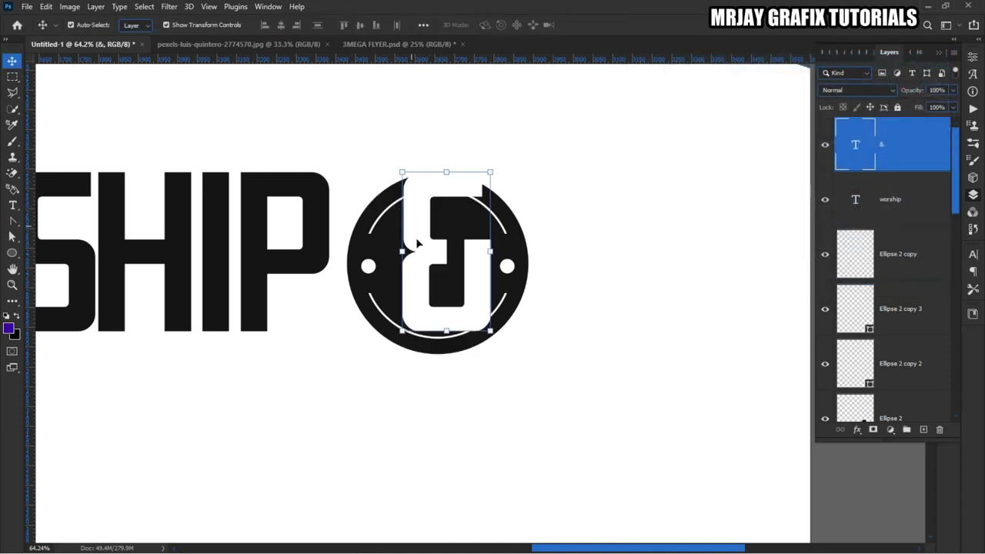
left_click_drag(418, 244, 416, 262)
Try the EmojiOne font on the & character and reposition the resulting glyph over the badge
key("t")
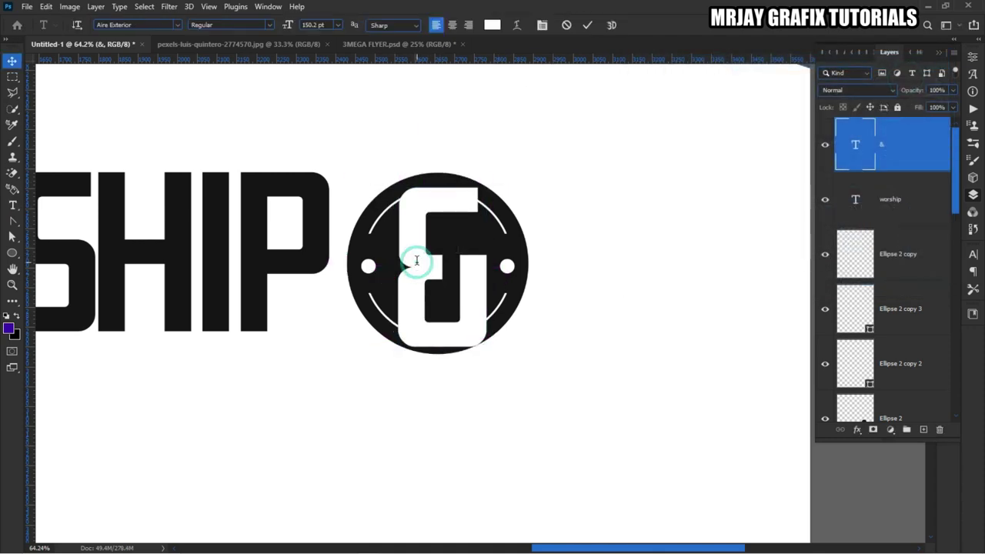
double_click(416, 261)
left_click(177, 25)
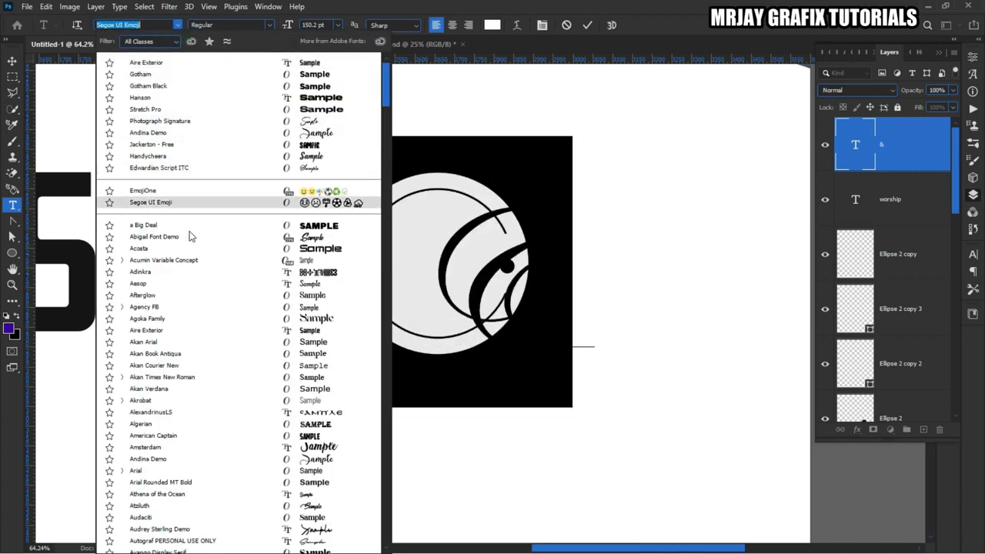
left_click(165, 192)
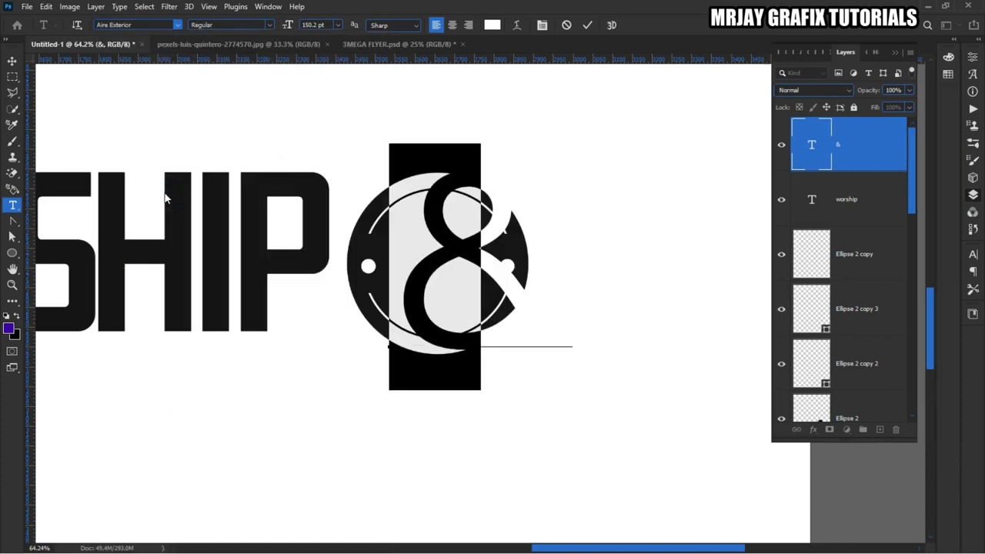
left_click(12, 60)
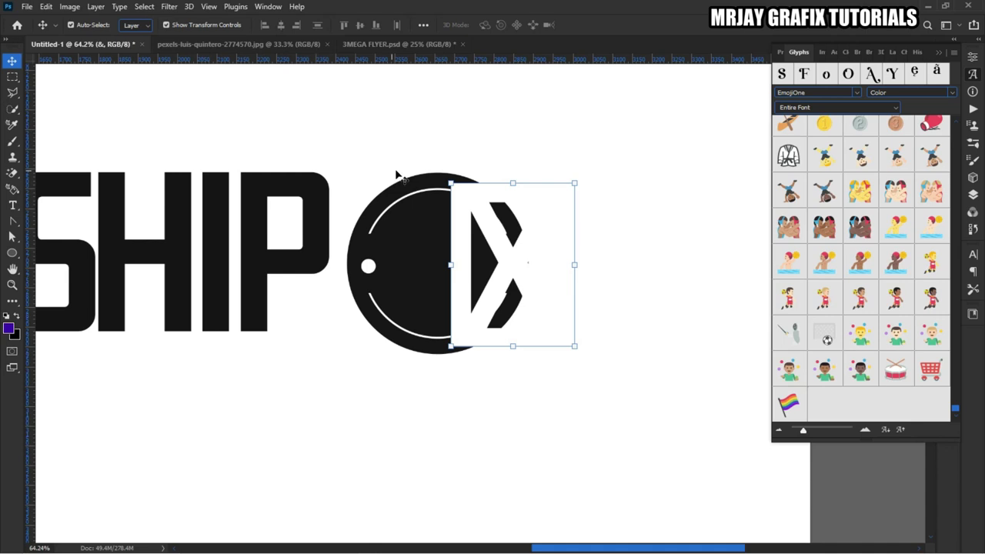
left_click_drag(485, 280, 425, 264)
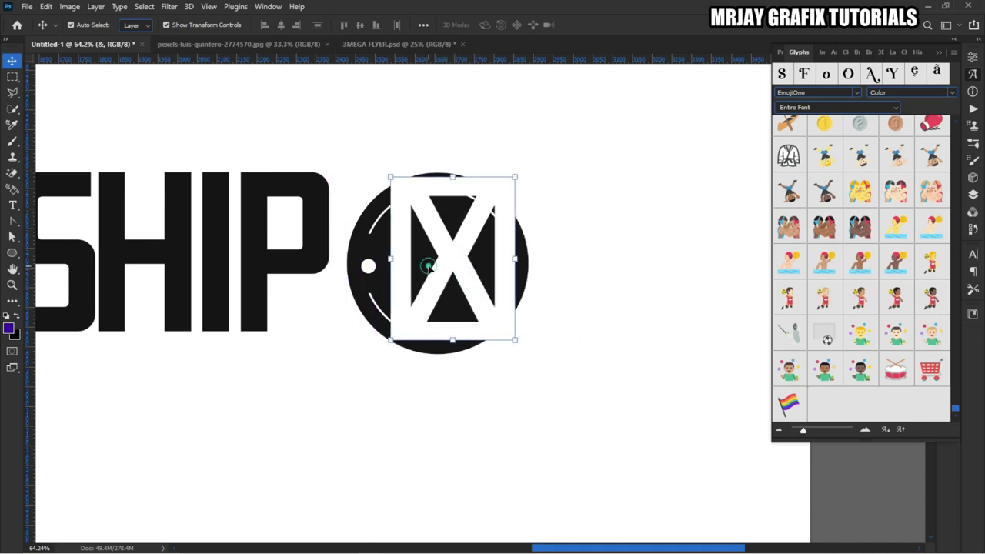
Try the Adinkra symbol font on the badge's & character
double_click(435, 260)
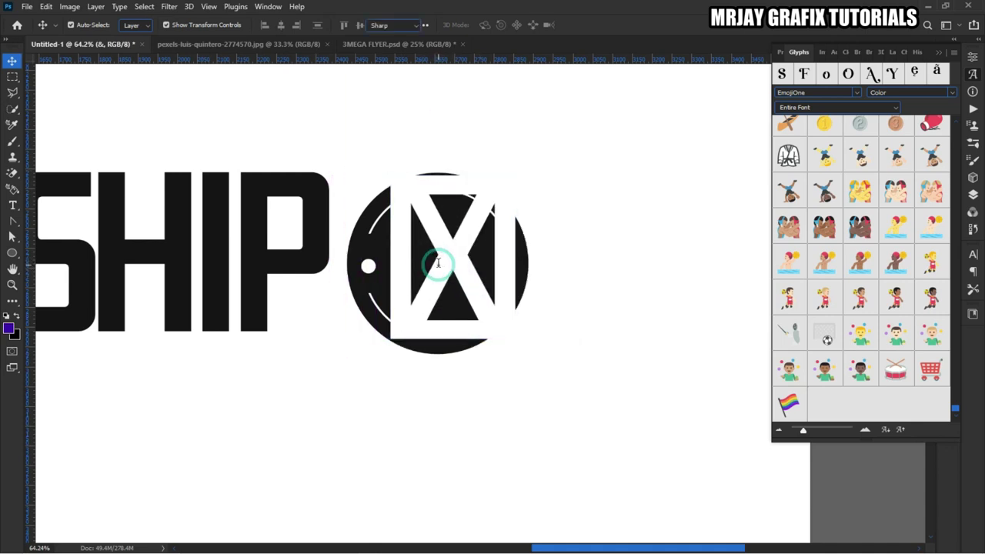
left_click(177, 24)
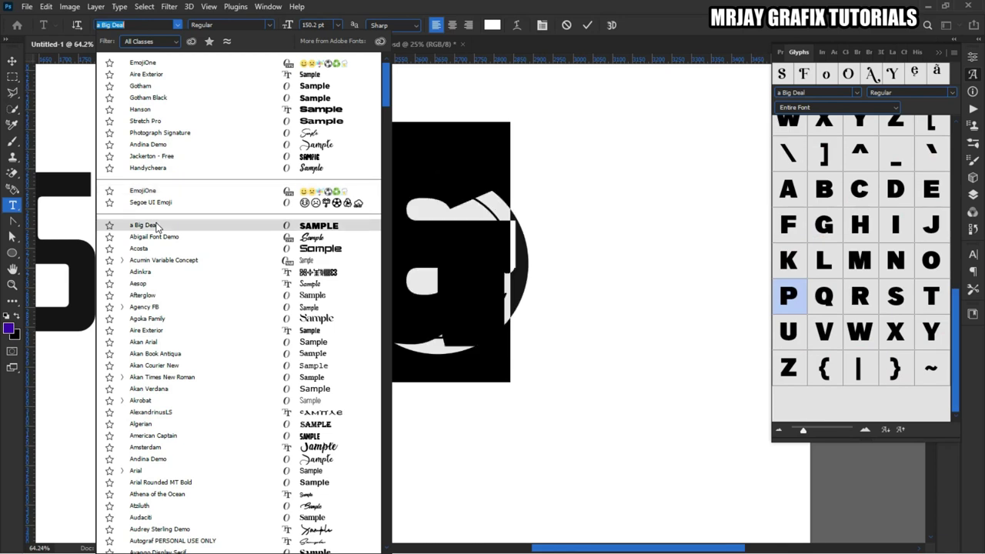
left_click(164, 275)
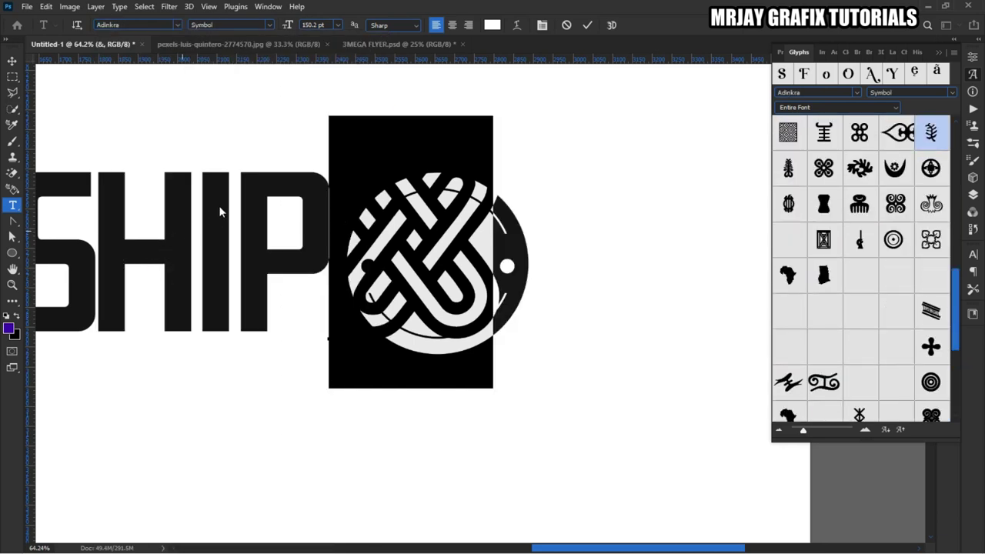
Set the font of the badge's & character to Acumin Variable Concept
left_click(177, 24)
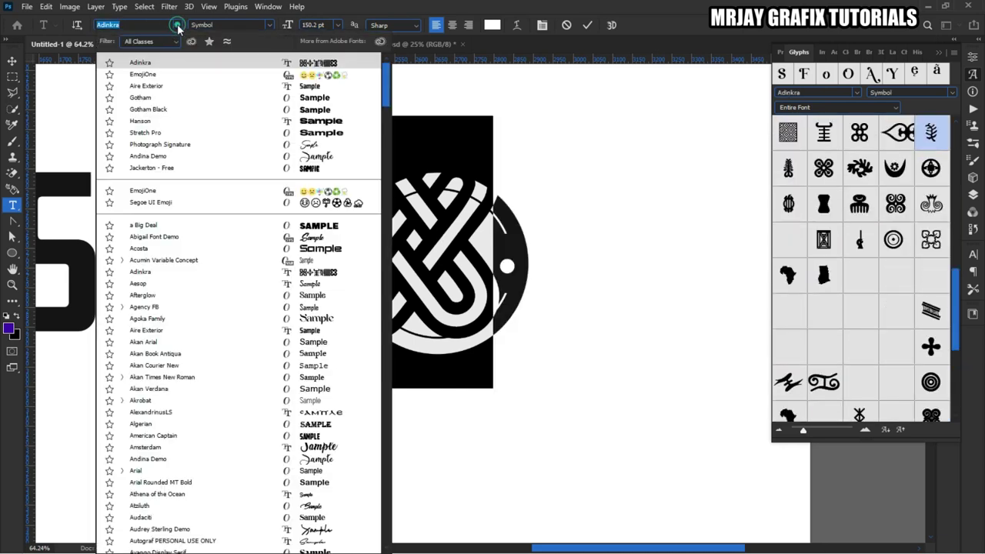
left_click(157, 264)
left_click(17, 62)
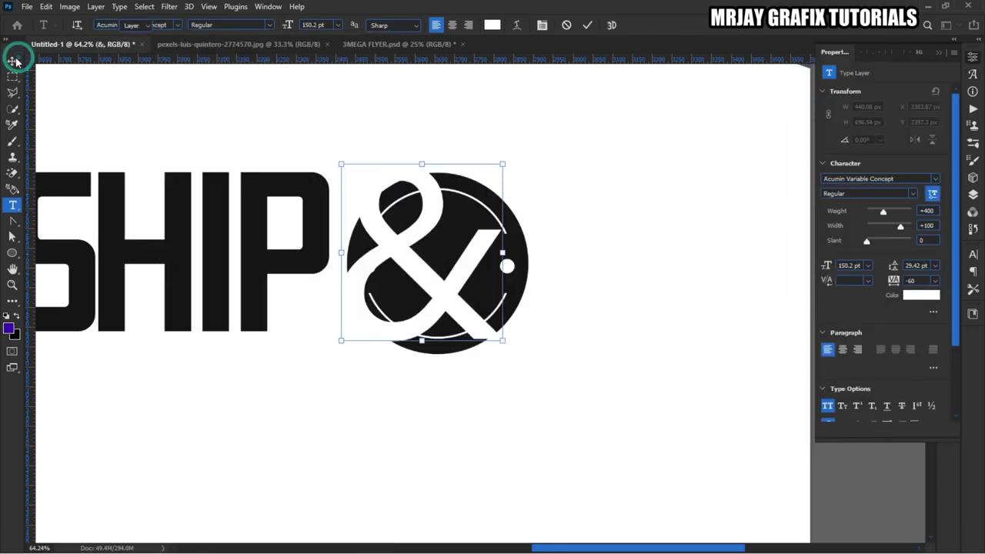
Scale the & down to about 55.5% and position it between the two white dots inside the badge
left_click(339, 250)
left_click_drag(328, 266, 406, 300)
left_click_drag(618, 251, 459, 285)
key("ctrl+z")
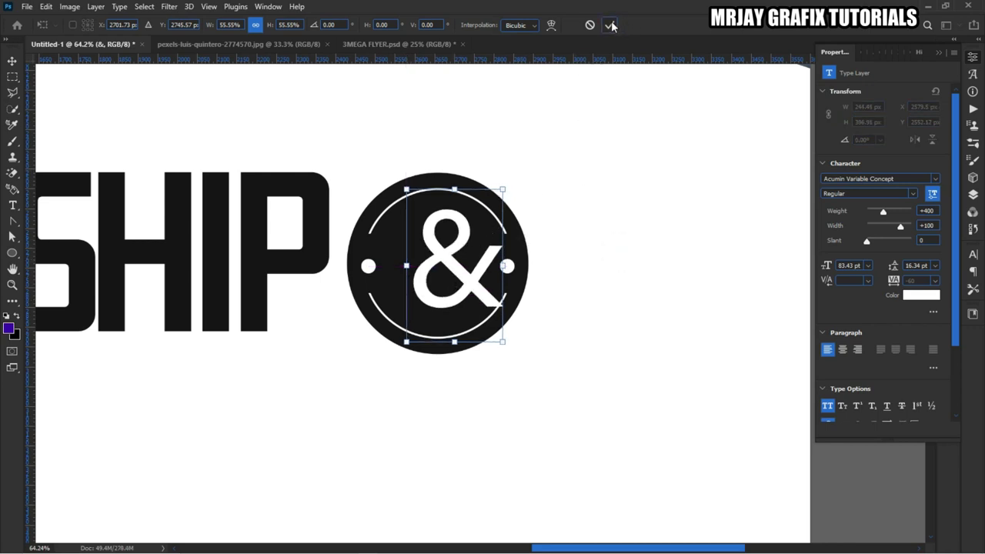
left_click(612, 26)
left_click_drag(435, 259, 429, 260)
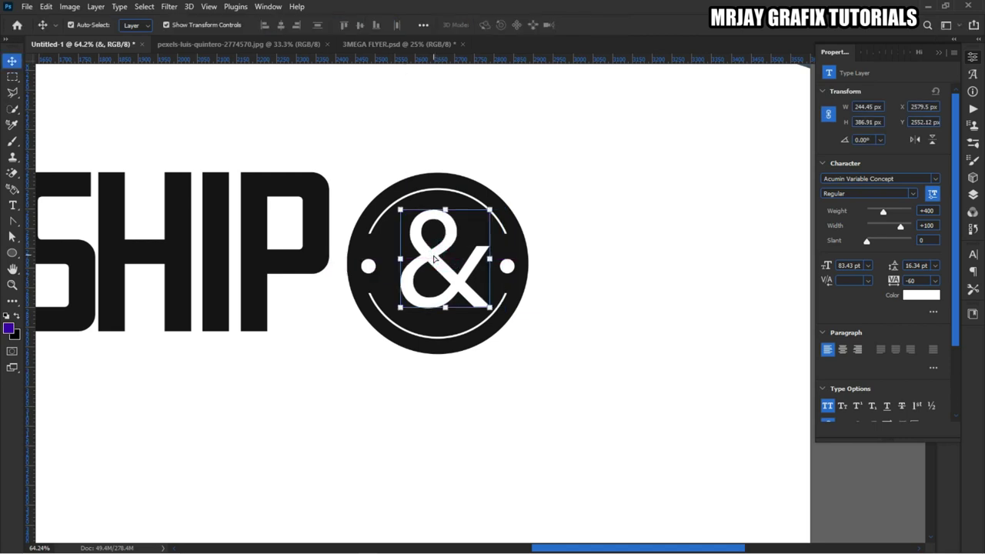
Shrink the & further to about 66.2 pt and center it within the badge's arcs
key("ctrl+t")
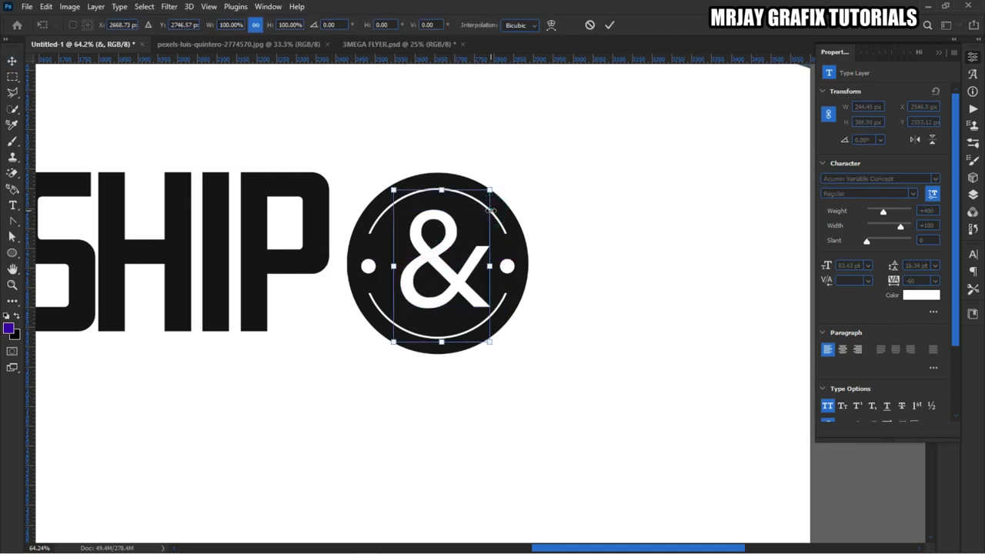
left_click_drag(487, 192, 466, 225)
key("Return")
left_click_drag(435, 273, 444, 260)
left_click(377, 446)
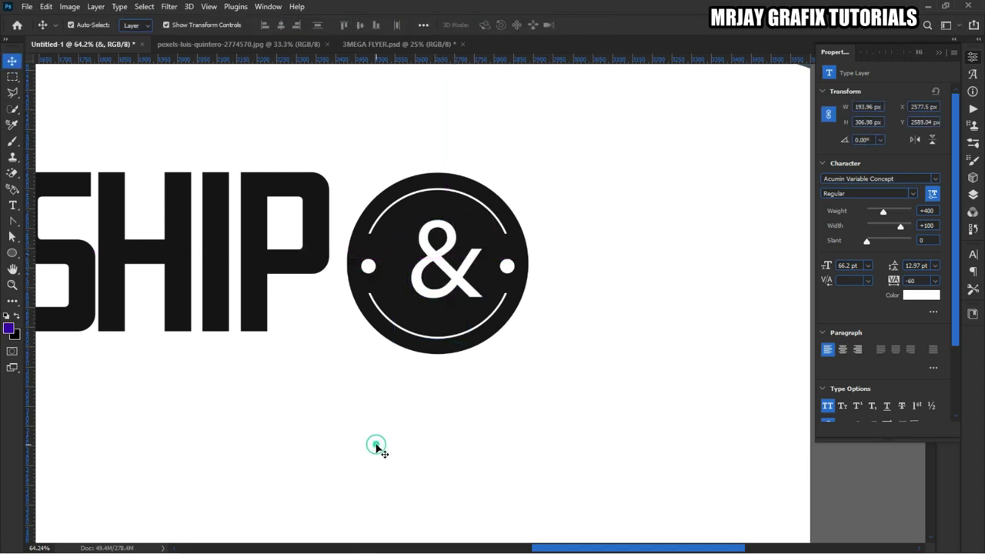
Add a Gradient Overlay effect to the badge's dark circle and reset its settings to the default red-to-orange linear gradient
left_click(444, 358)
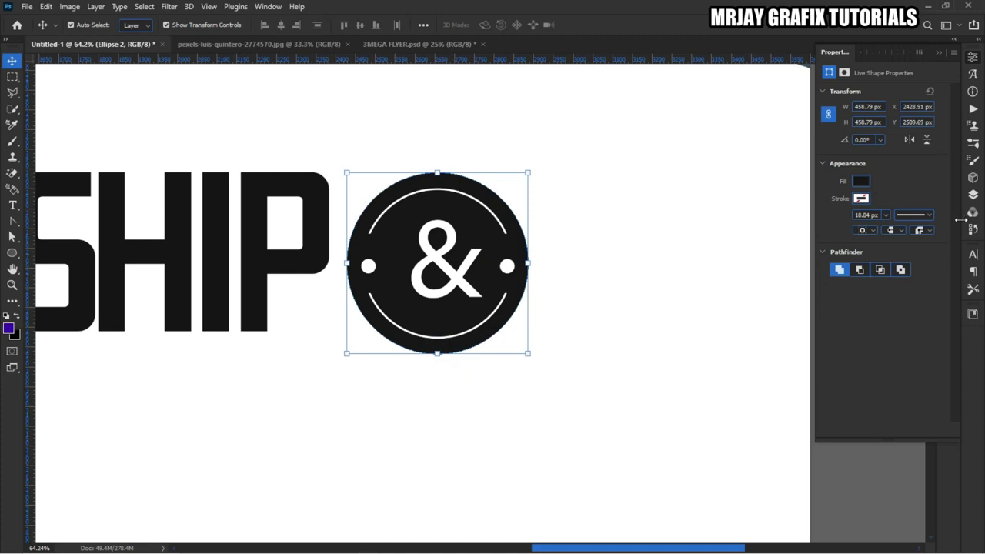
left_click(974, 196)
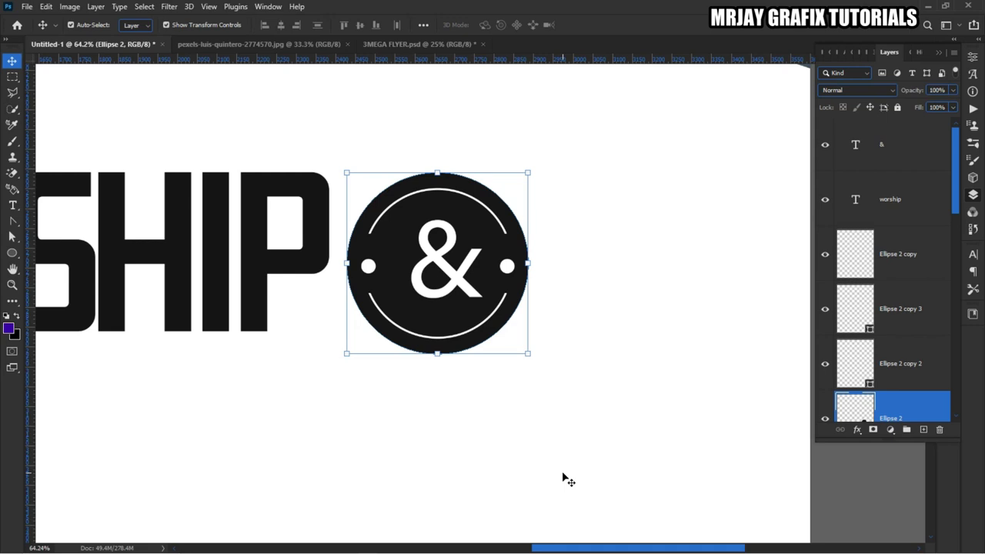
scroll(902, 321, "down", 2)
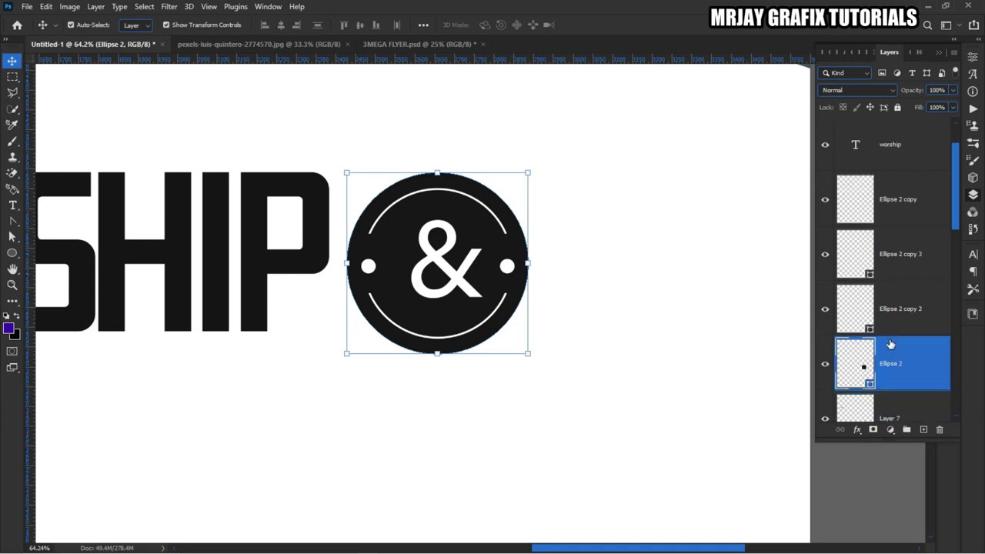
left_click(858, 433)
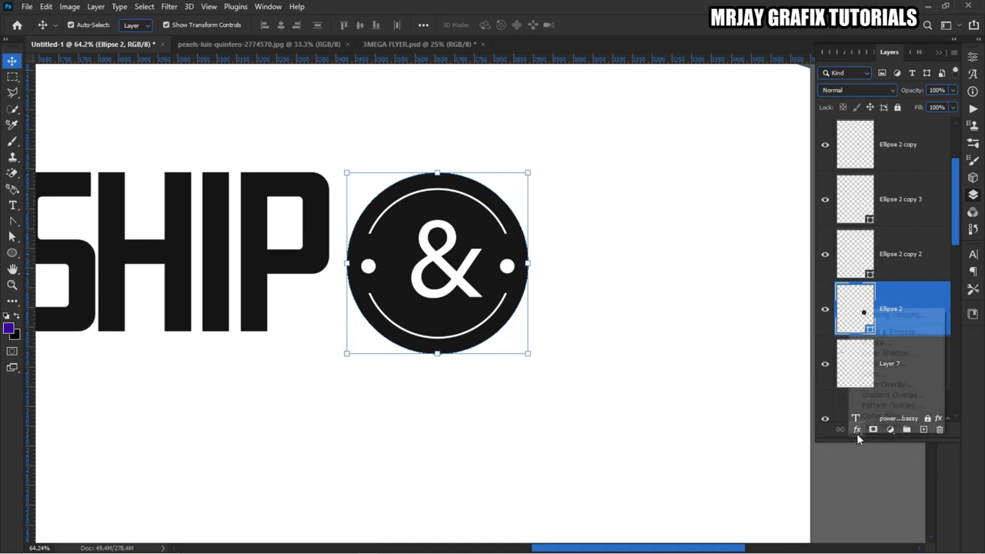
left_click(880, 396)
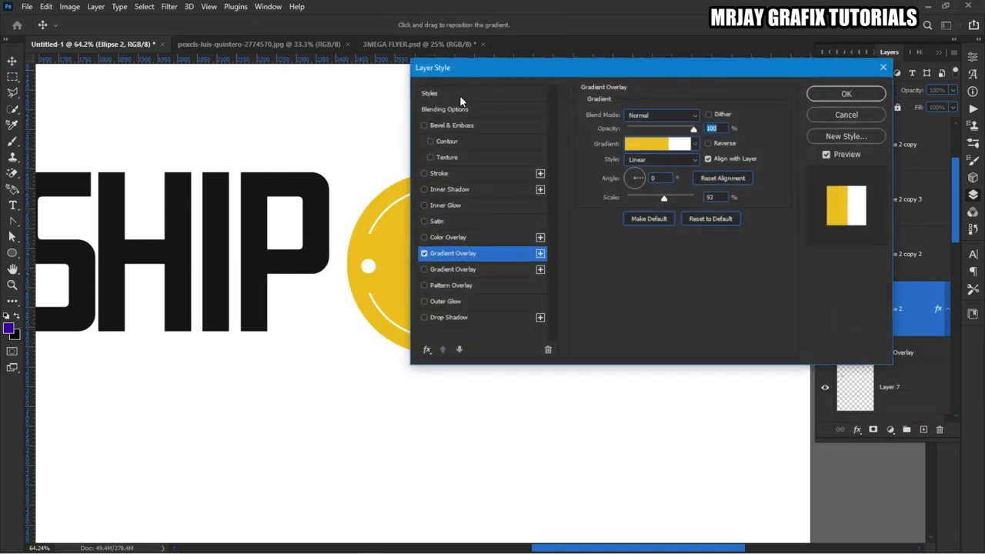
left_click_drag(462, 69, 569, 223)
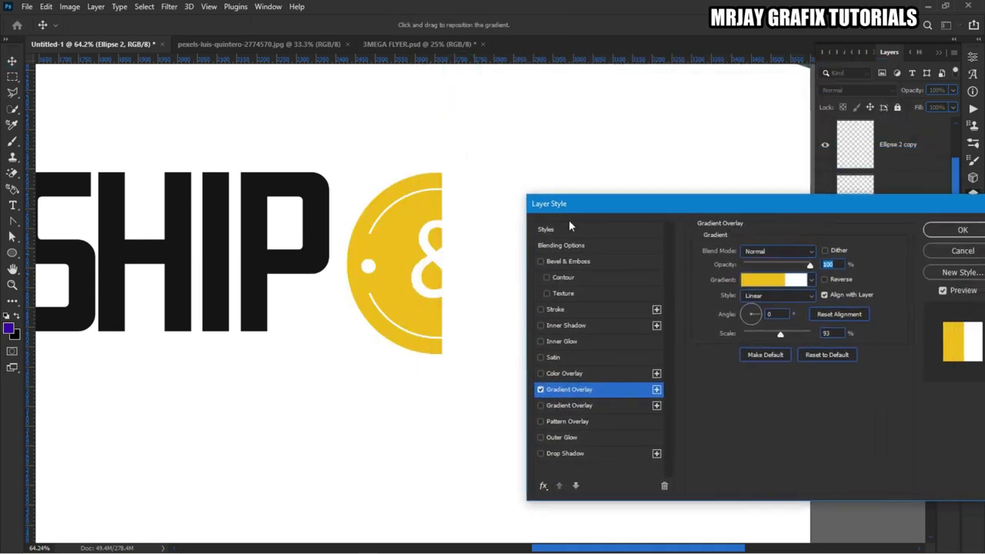
left_click(822, 355)
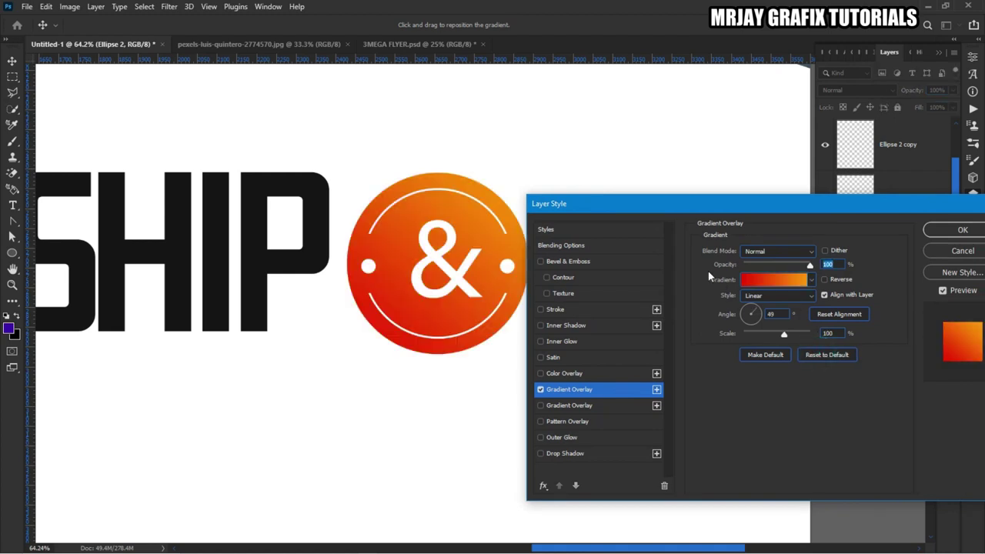
left_click_drag(629, 208, 655, 177)
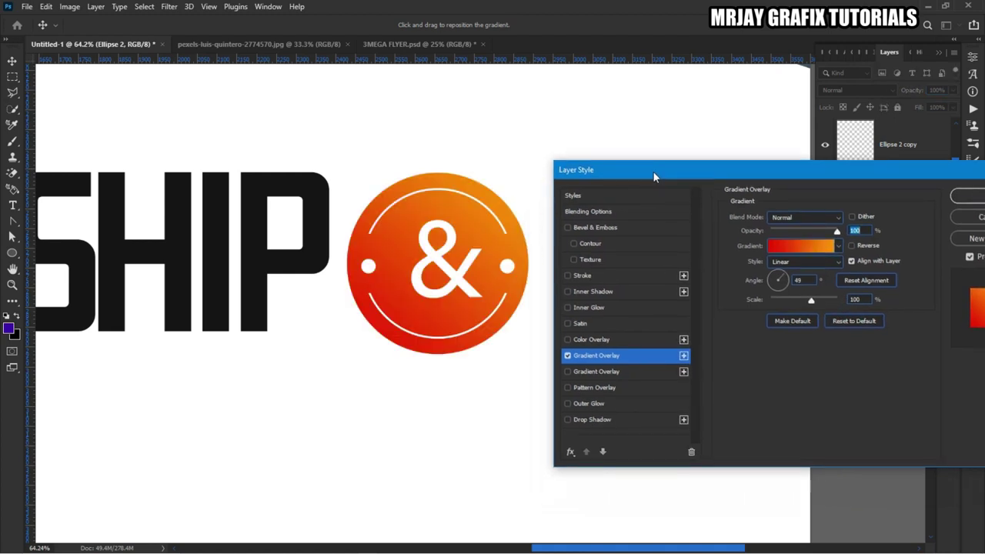
Edit the overlay gradient and set its starting color stop to dark red #4a0700
left_click(793, 245)
left_click_drag(199, 162, 735, 173)
left_click(615, 395)
left_click(674, 449)
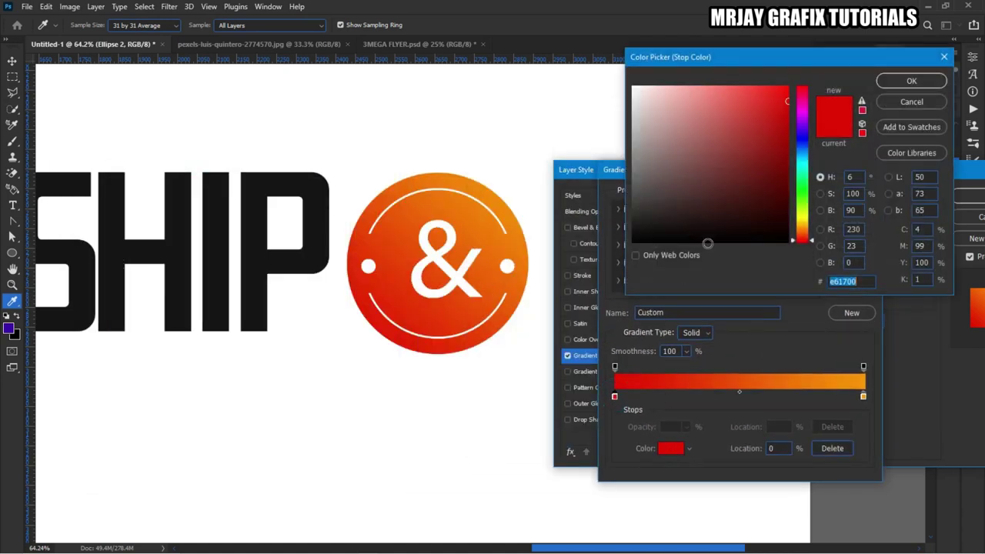
left_click(787, 139)
mouse_move(778, 164)
left_mouse_down()
mouse_move(791, 193)
mouse_move(791, 176)
mouse_move(803, 190)
mouse_move(788, 198)
left_mouse_up()
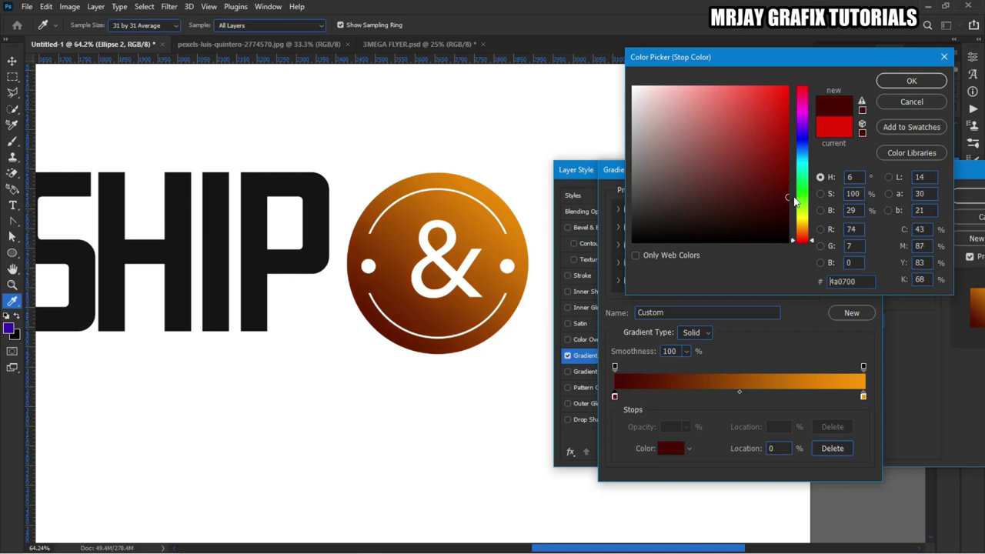
left_click(901, 81)
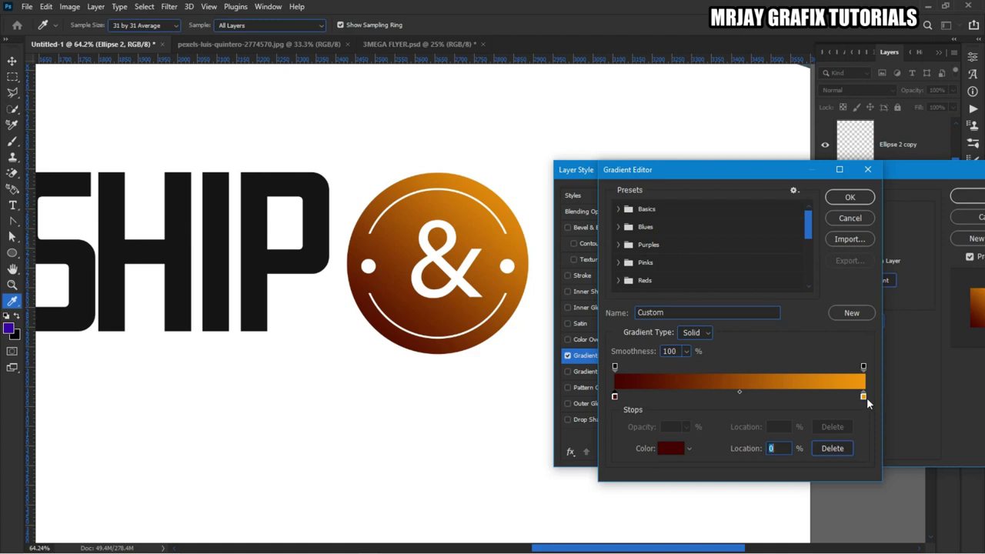
Set the gradient's ending color stop at 100% to bright red #ee0909
left_click(865, 398)
left_click(671, 451)
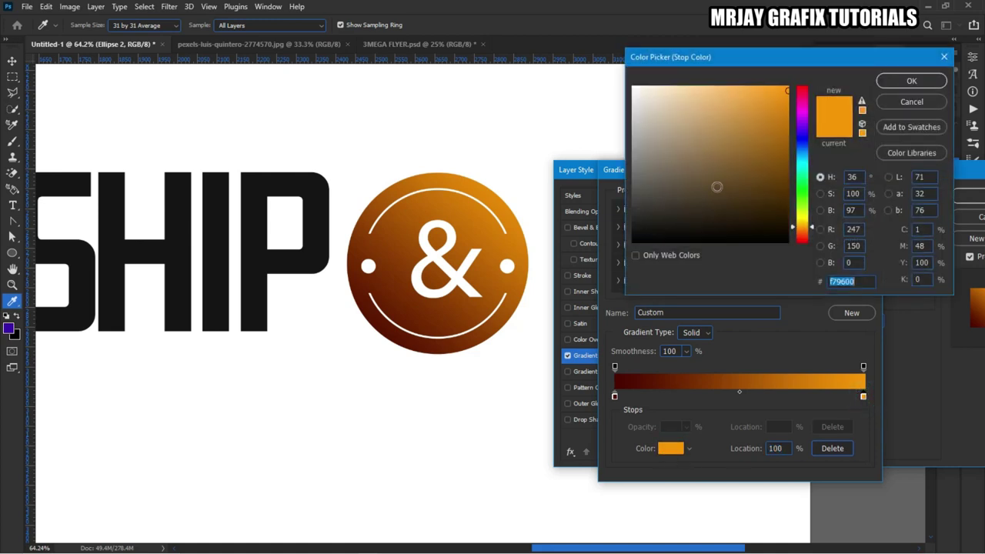
left_click_drag(799, 235, 801, 245)
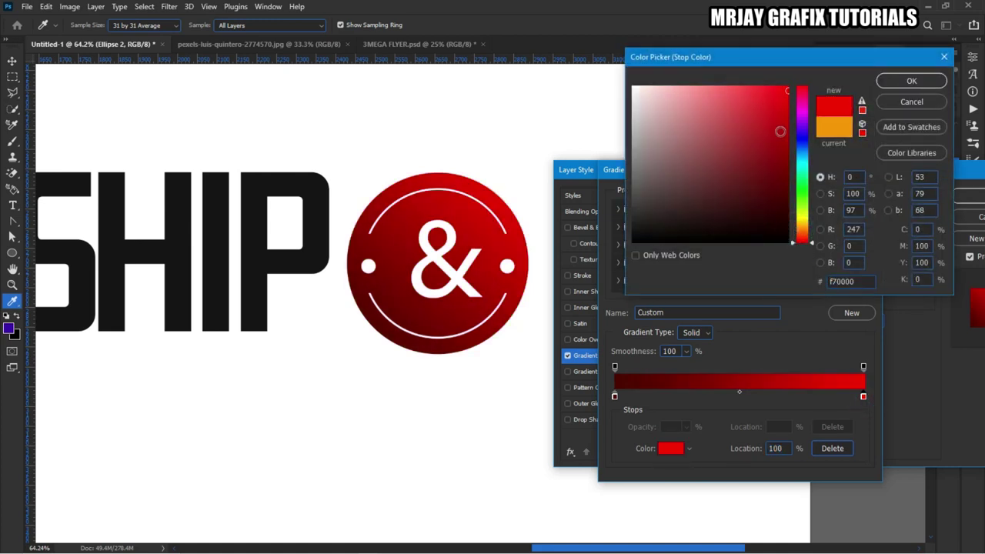
left_click(788, 116)
left_click(778, 104)
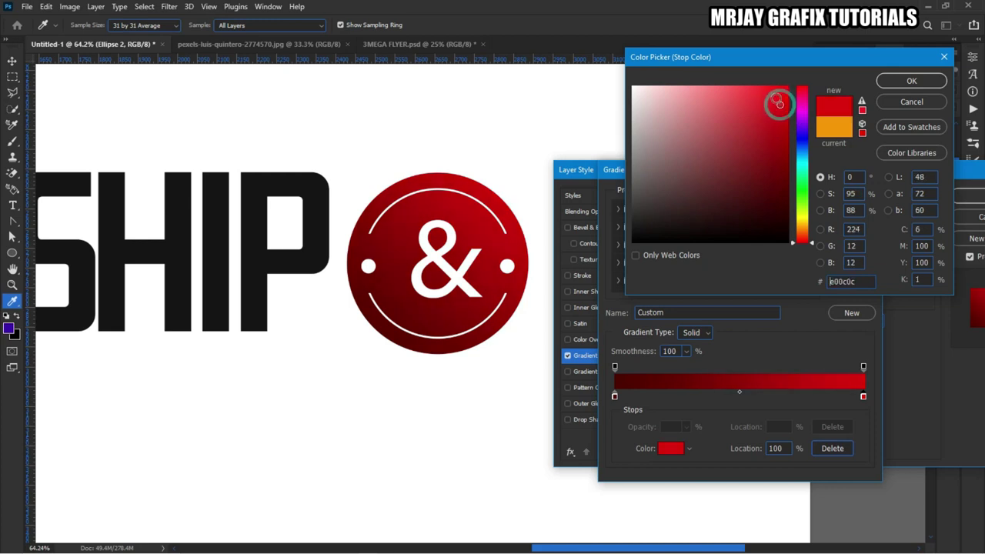
left_click(783, 96)
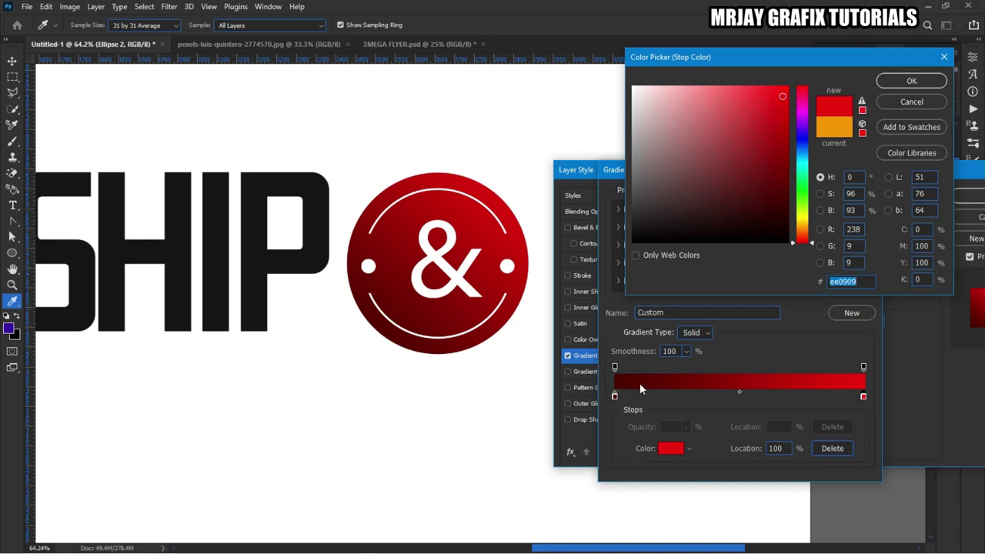
left_click(615, 397)
key("Return")
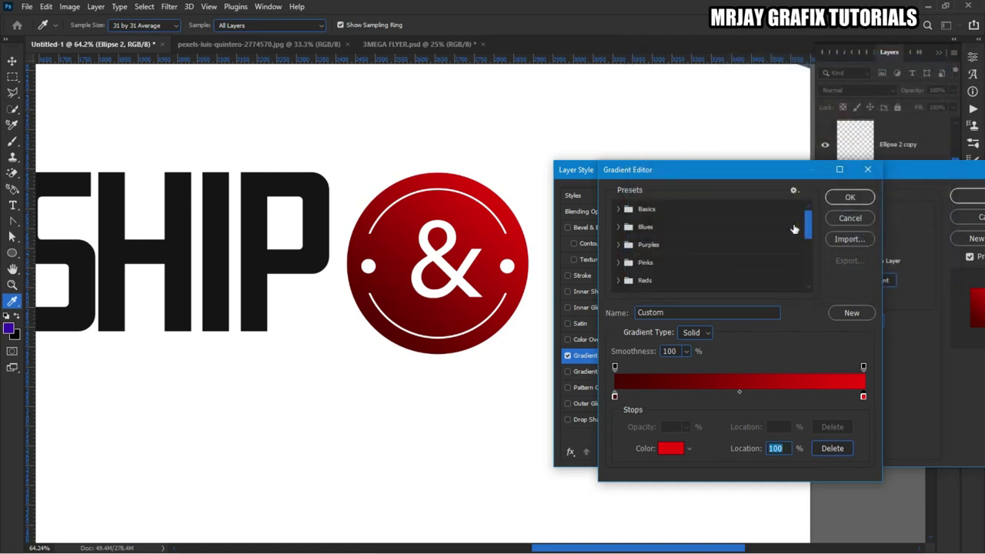
Darken the gradient's starting color stop to #290400 and accept the edited gradient
left_click(616, 397)
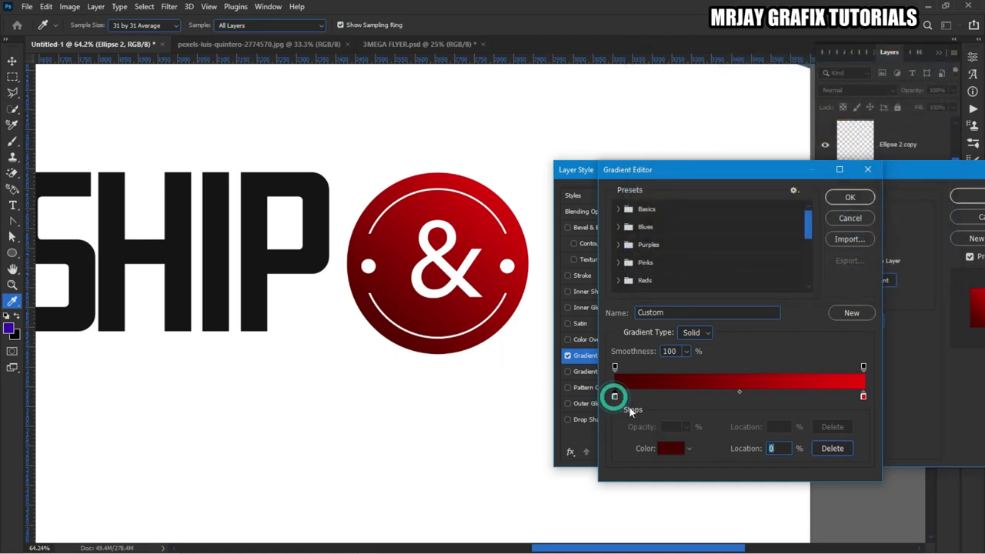
left_click(670, 448)
left_click(773, 219)
left_click(774, 217)
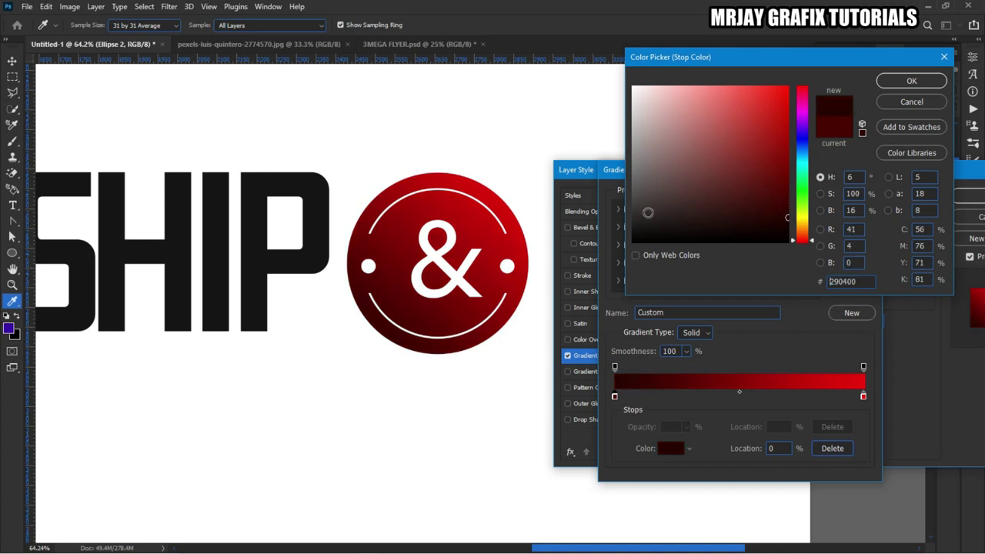
left_click(912, 81)
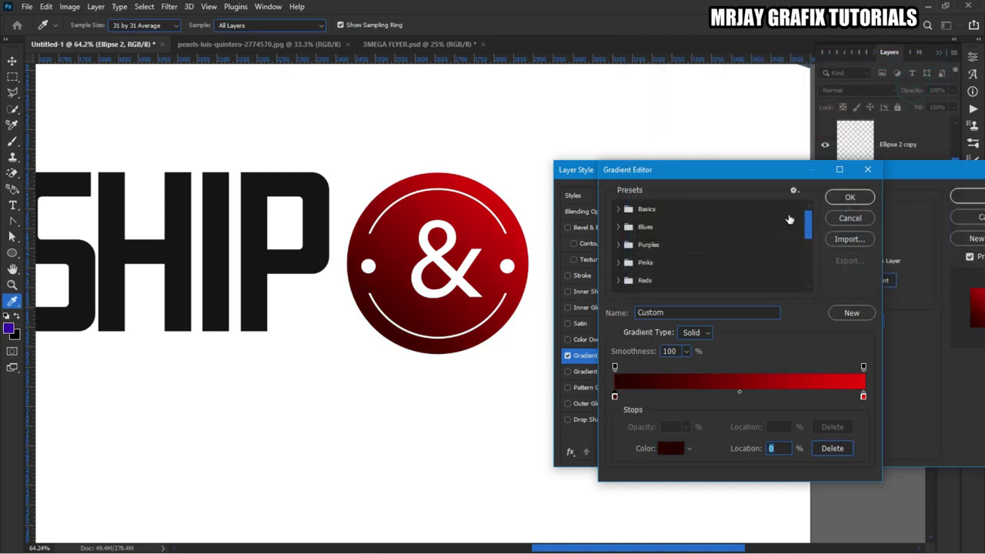
left_click(850, 198)
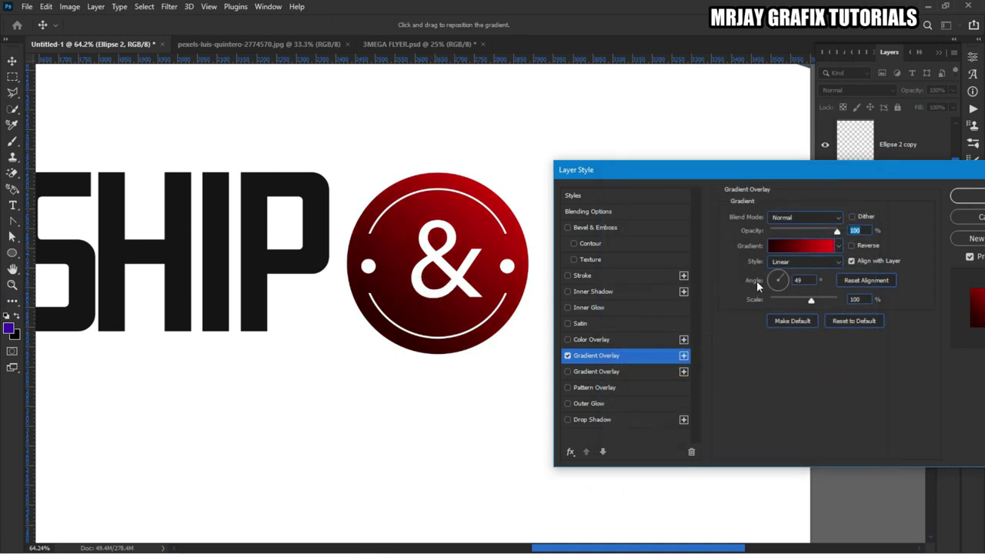
Set the badge's gradient overlay angle to 2° and apply the layer style
left_click_drag(782, 284, 797, 287)
left_click(800, 280)
type("2")
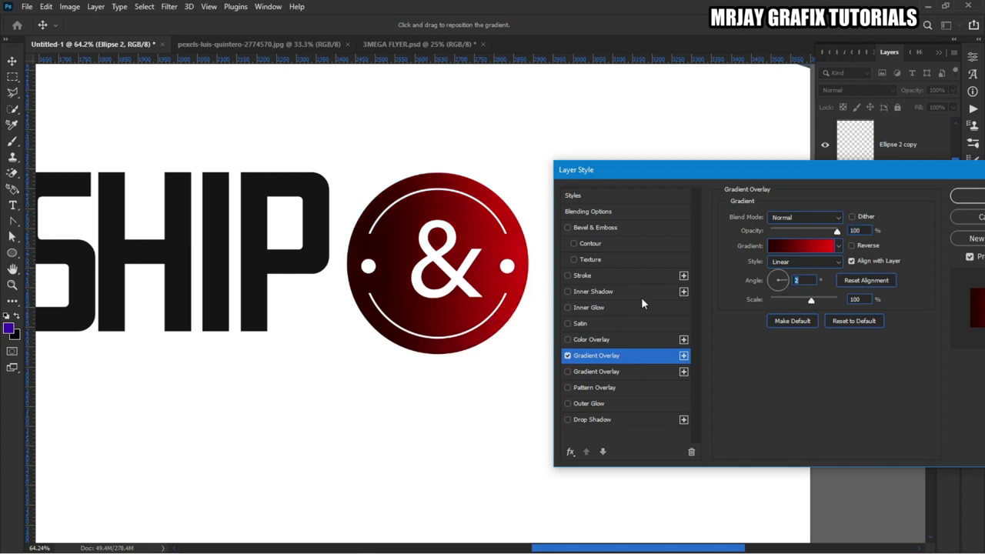
left_click_drag(881, 176, 413, 238)
left_click(554, 268)
left_click(404, 403)
scroll(495, 378, "down", 5)
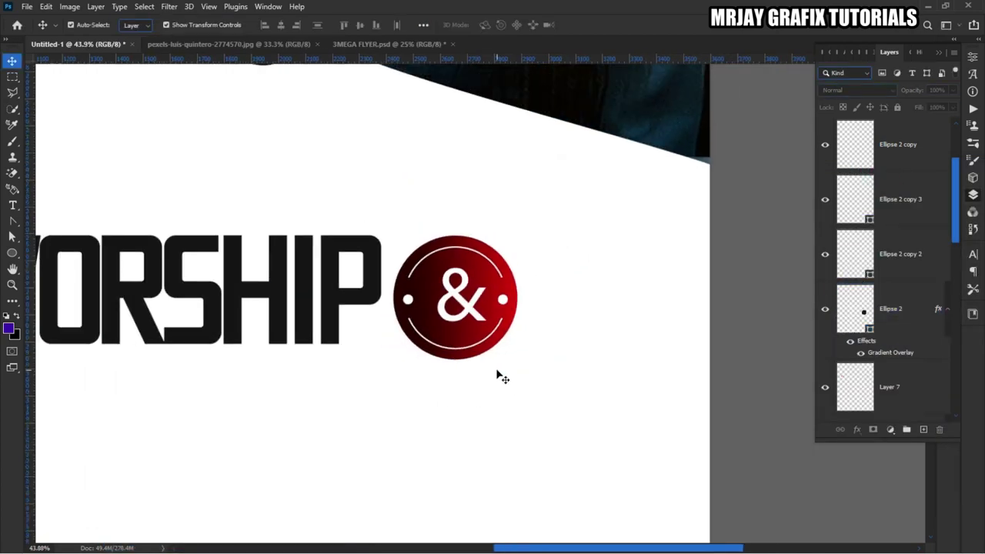
Copy the layer style of the badge's circle and paste it onto the WORSHIP text layer
left_click(333, 331)
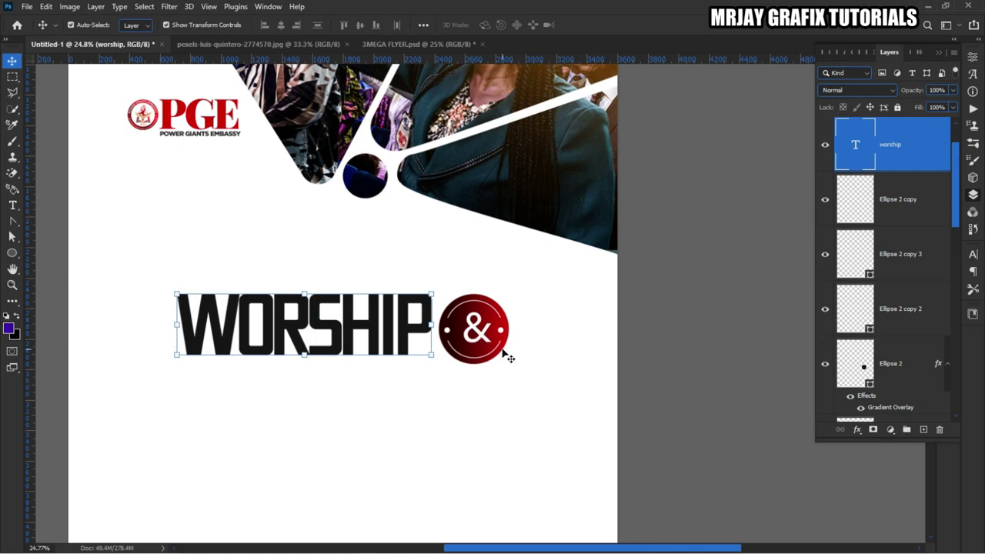
scroll(504, 352, "up", 2)
scroll(477, 372, "up", 1)
left_click(459, 371)
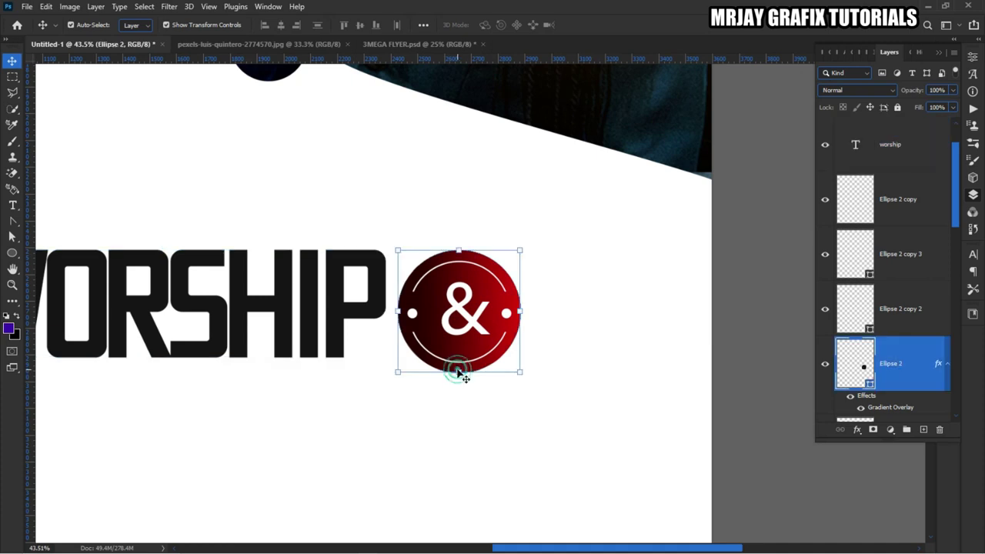
right_click(874, 411)
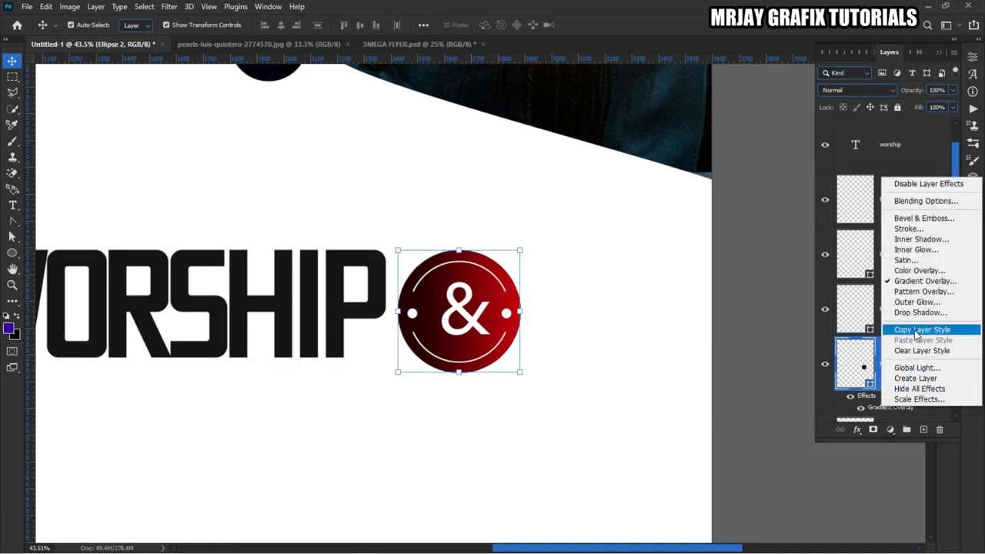
left_click(916, 331)
left_click(170, 316)
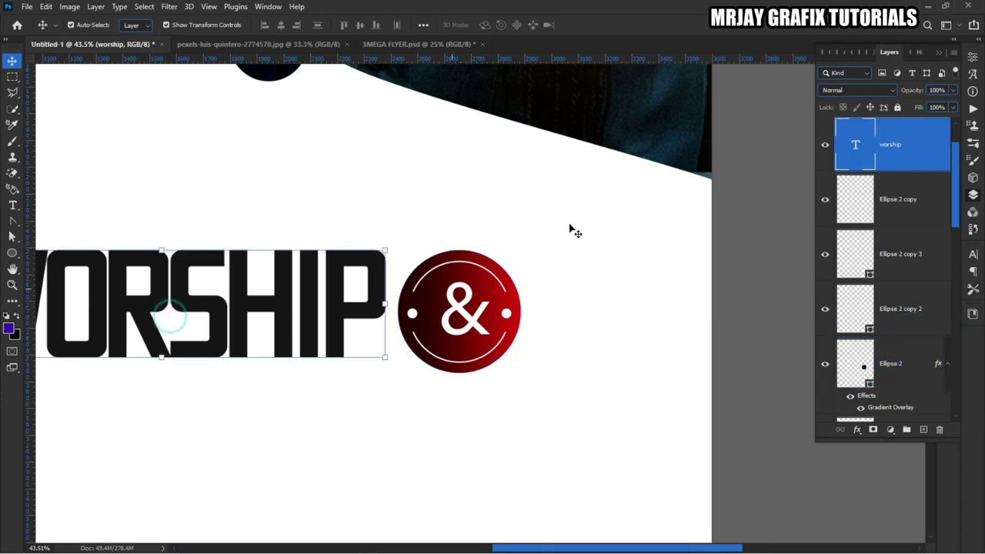
right_click(923, 146)
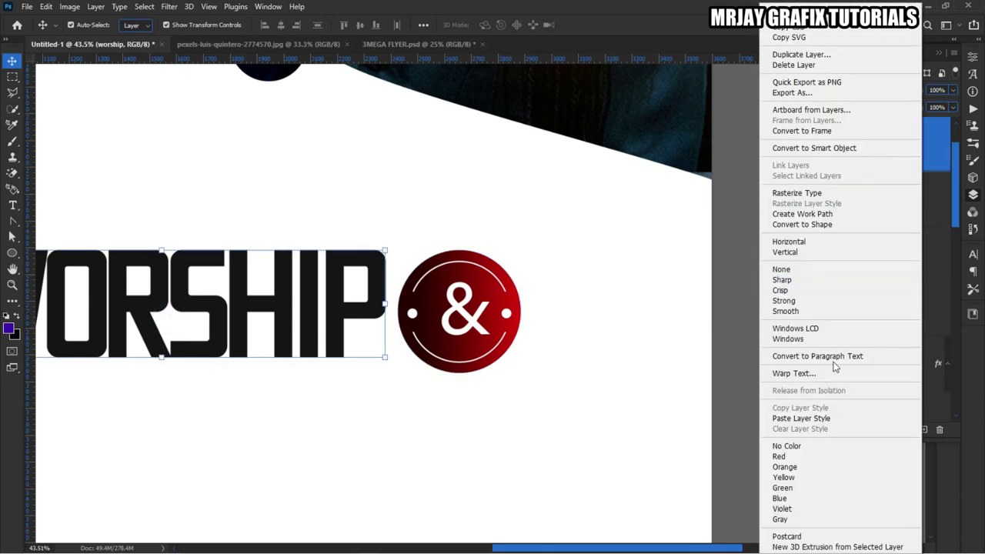
left_click(794, 418)
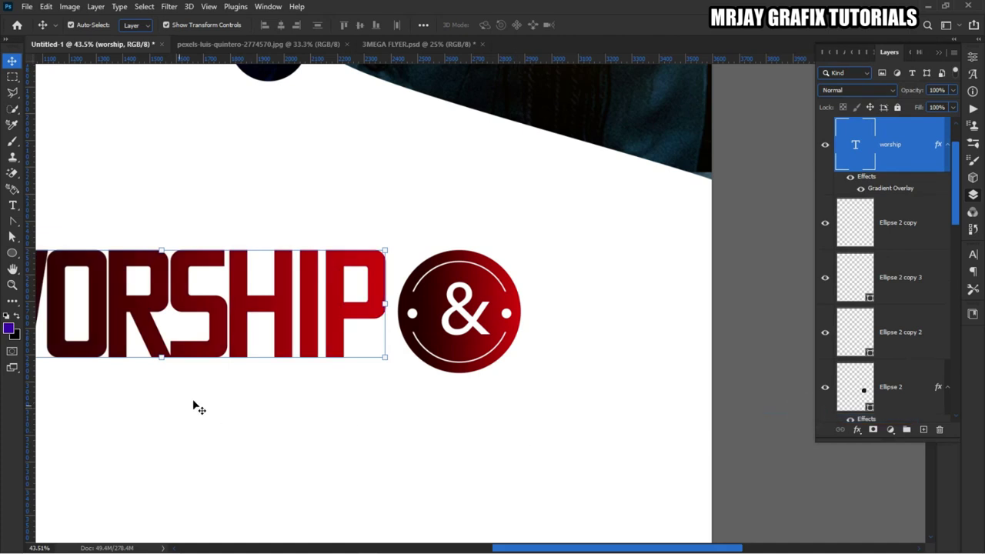
left_click(242, 424)
scroll(401, 291, "down", 3)
scroll(401, 291, "down", 1)
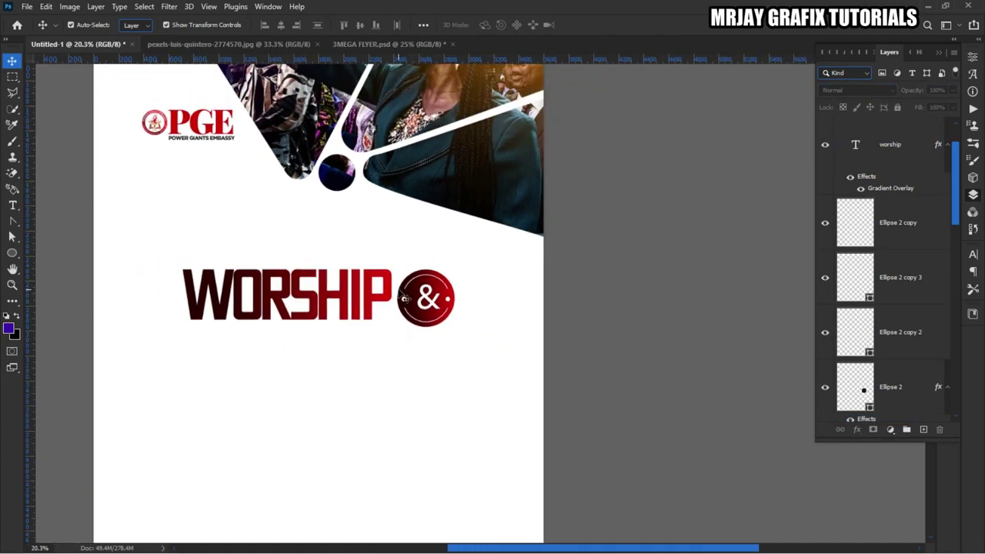
left_click_drag(135, 264, 455, 326)
left_click(399, 390)
Select the whole badge with its arcs, dots and & and nudge it toward WORSHIP until it almost touches the P
scroll(401, 308, "up", 5)
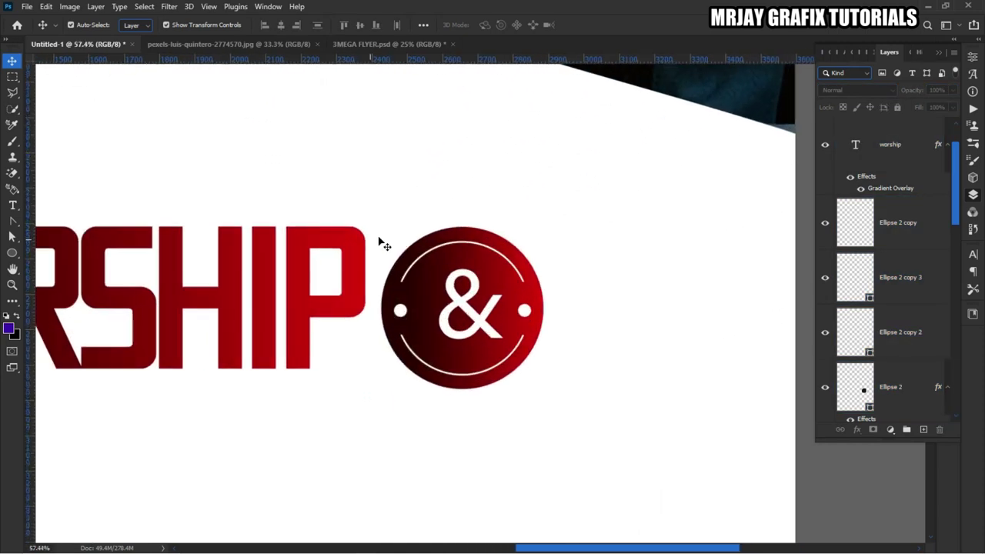
left_click_drag(396, 215, 567, 429)
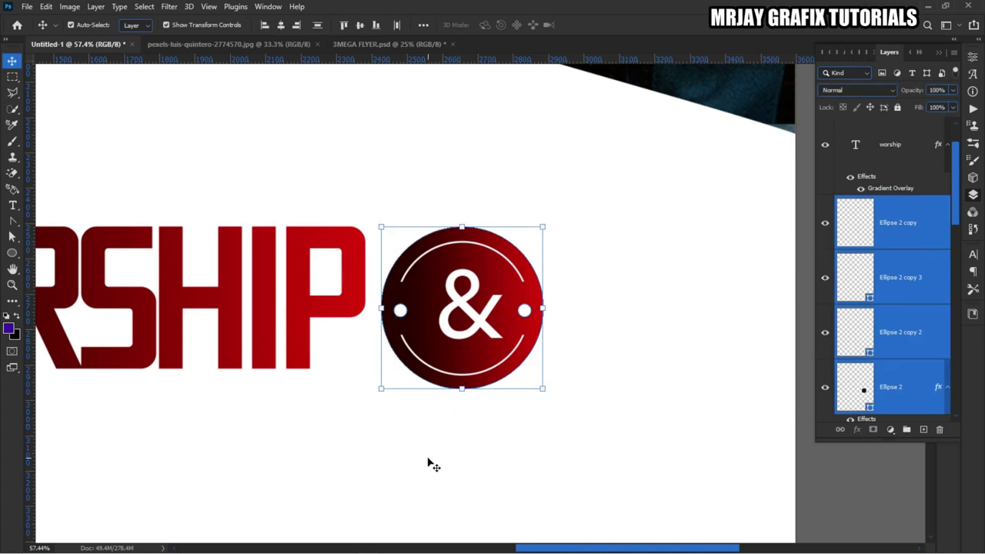
key("shift+Left")
key("shift+Left")
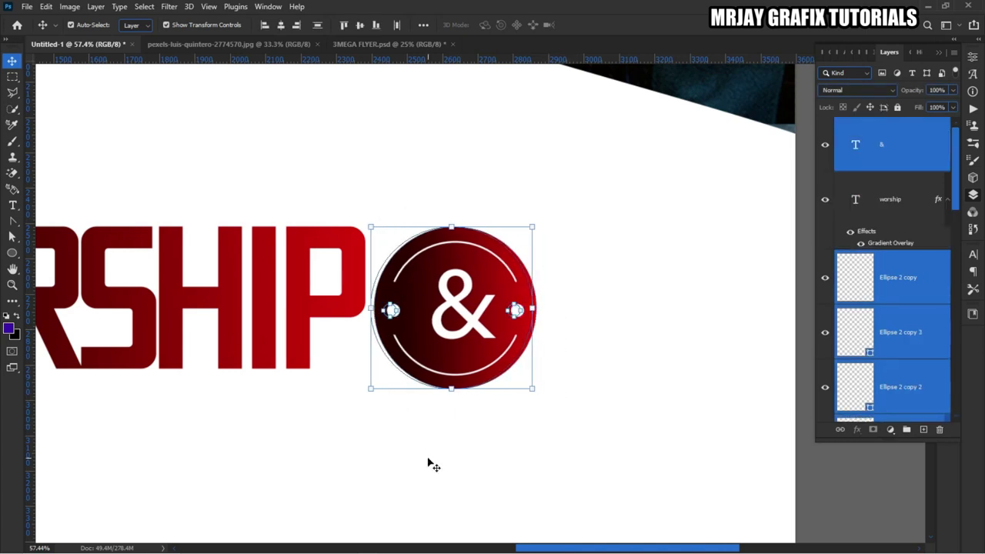
key("shift+Left")
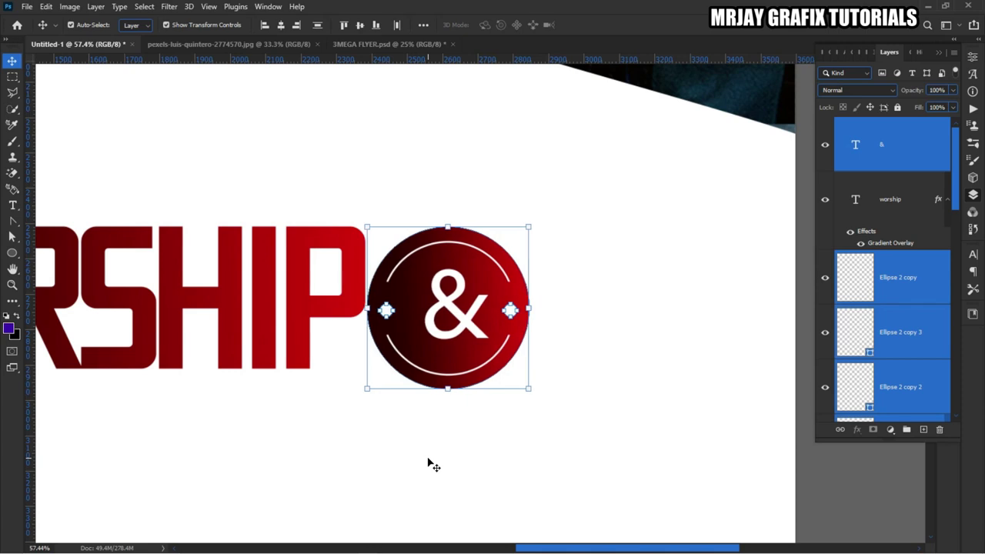
left_click(352, 429)
scroll(352, 427, "down", 4)
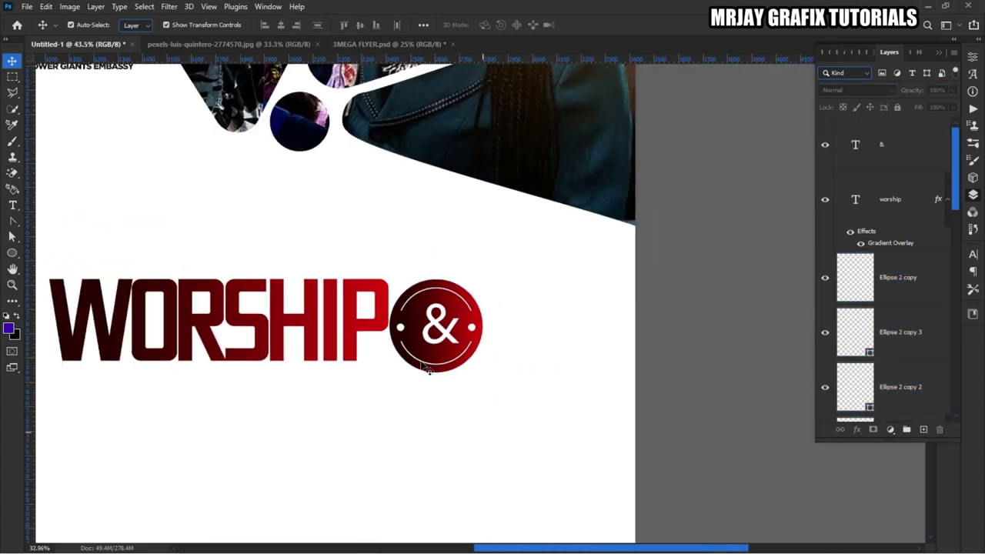
scroll(466, 347, "down", 2)
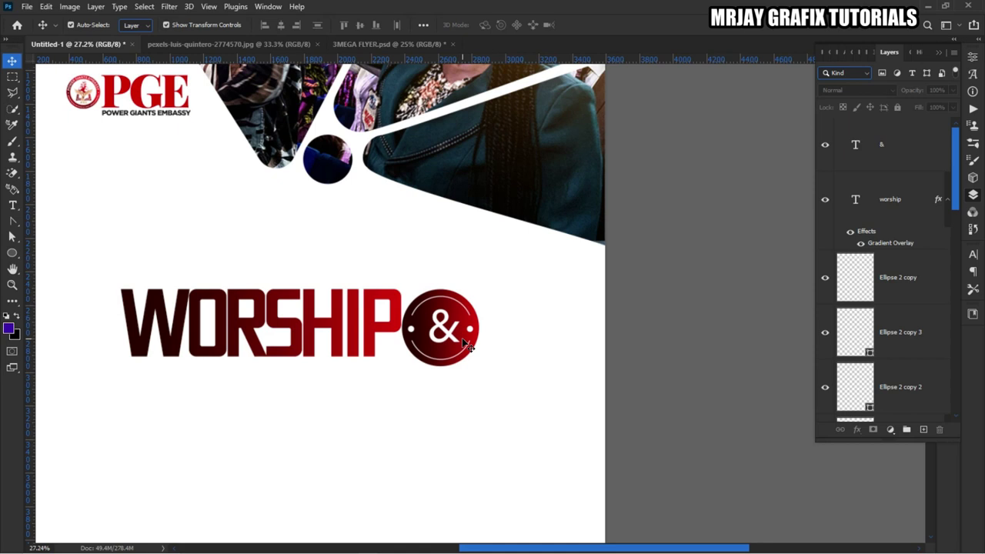
Duplicate the WORSHIP text below the original and change the copy's wording to PRAISE
scroll(466, 348, "down", 1)
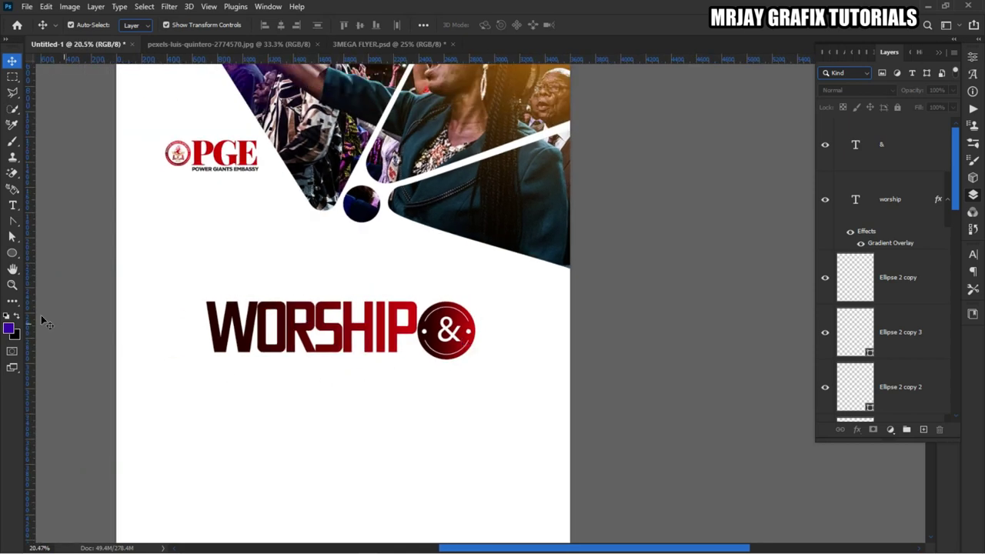
left_click(308, 329)
key("ctrl")
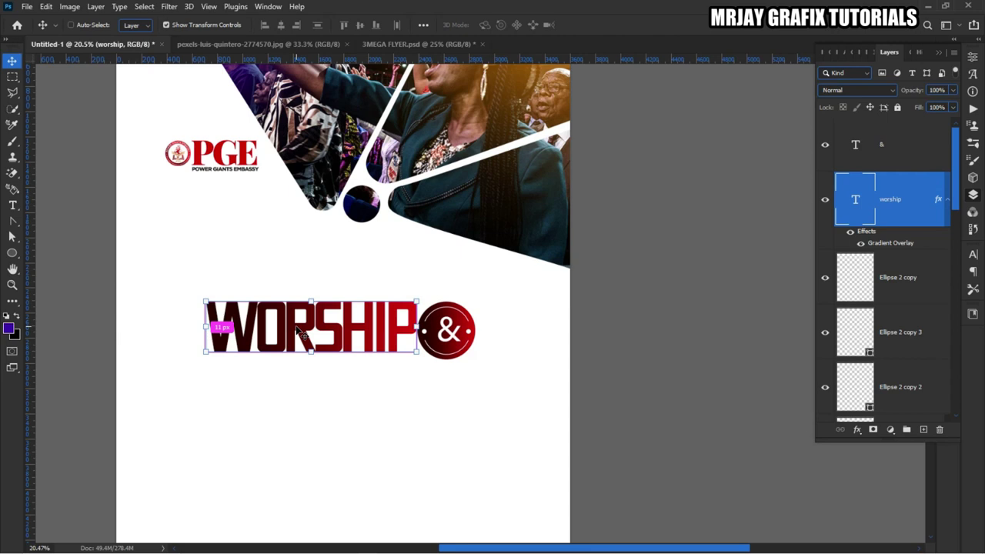
key("ctrl+j")
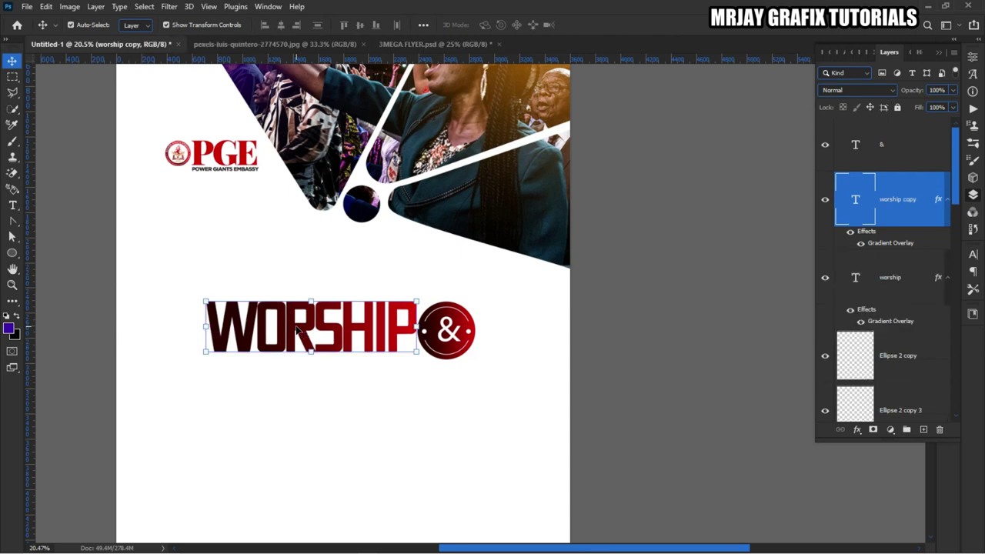
left_click_drag(296, 333, 301, 406)
key("t")
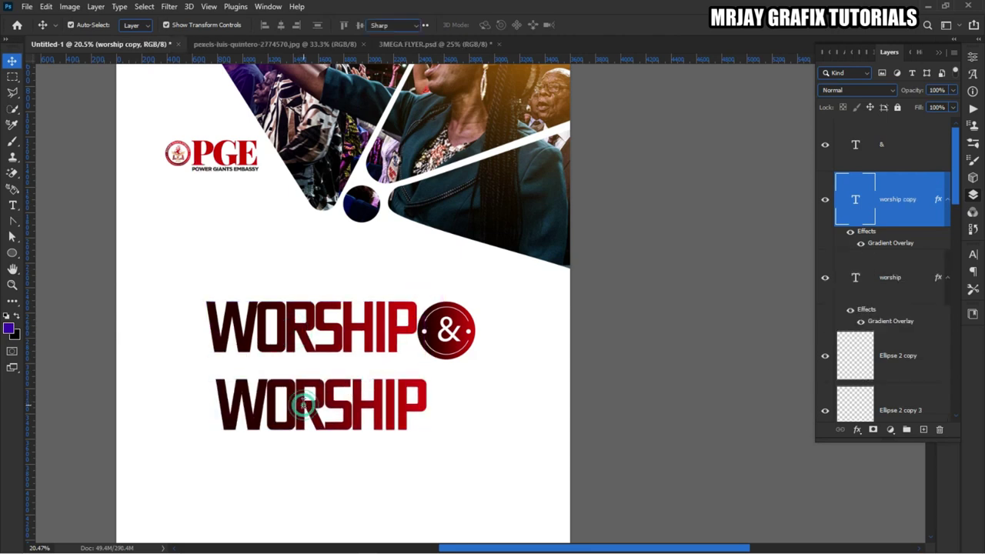
double_click(302, 406)
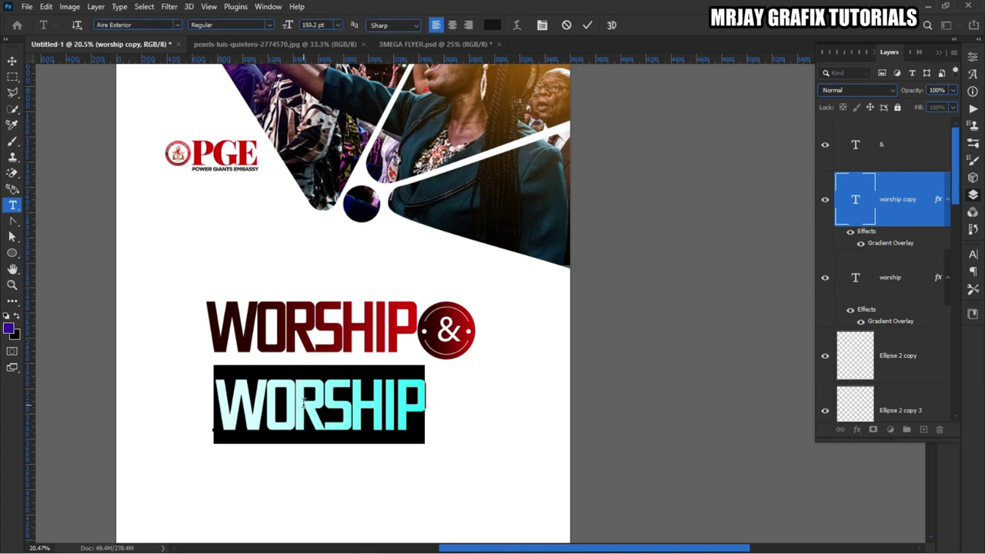
type("PRA")
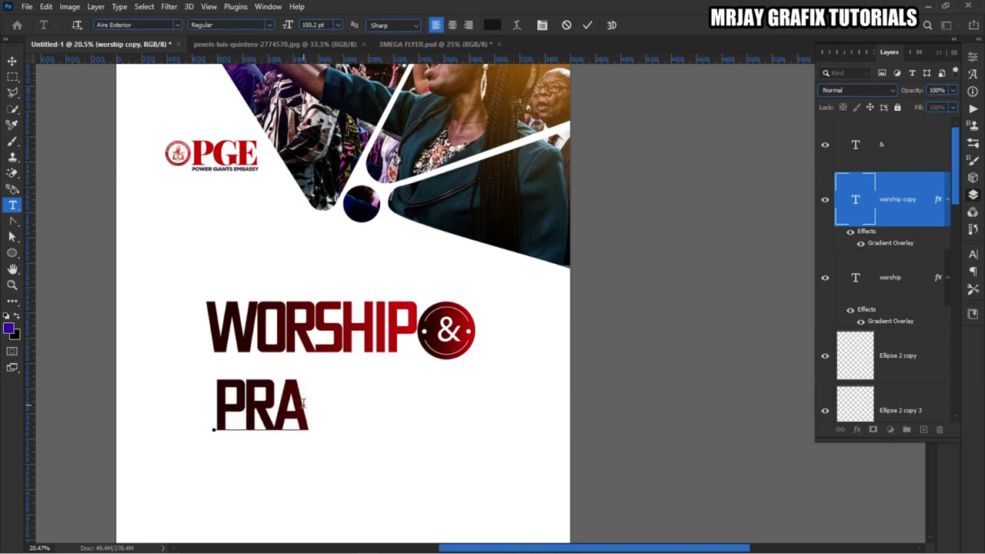
type("ISE")
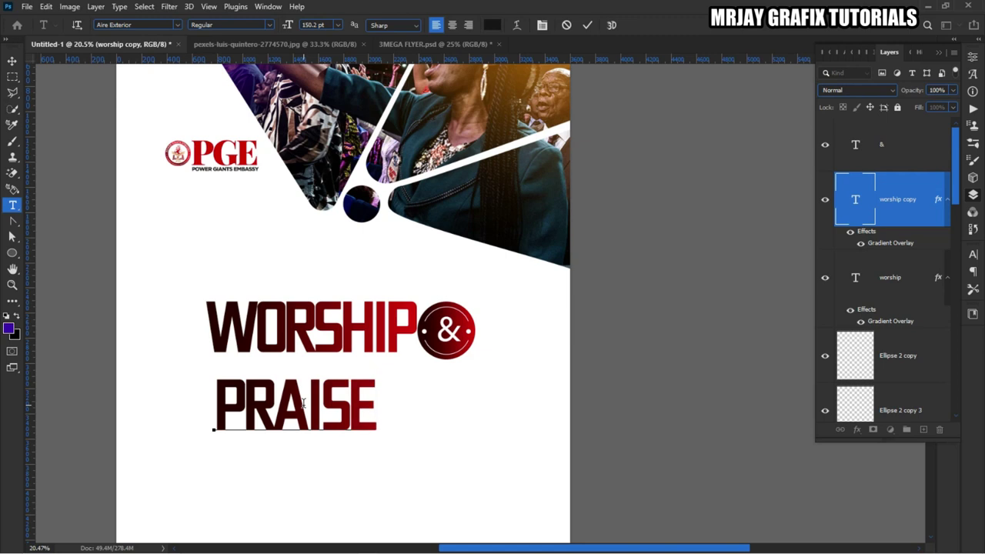
Move PRAISE directly beneath WORSHIP and scale it proportionally to about 157%
left_click(12, 62)
left_click_drag(279, 413, 268, 392)
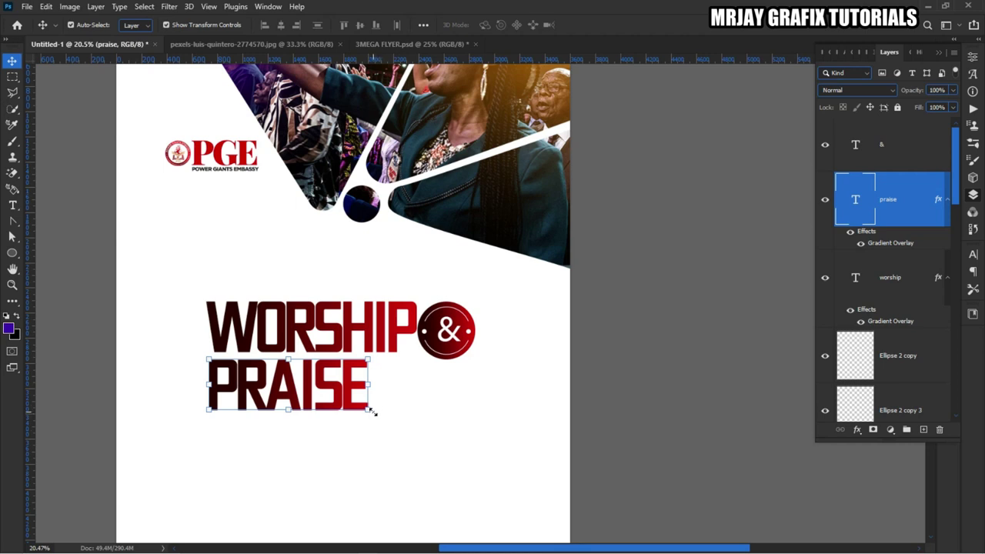
key("ctrl+t")
left_click_drag(379, 427, 469, 471)
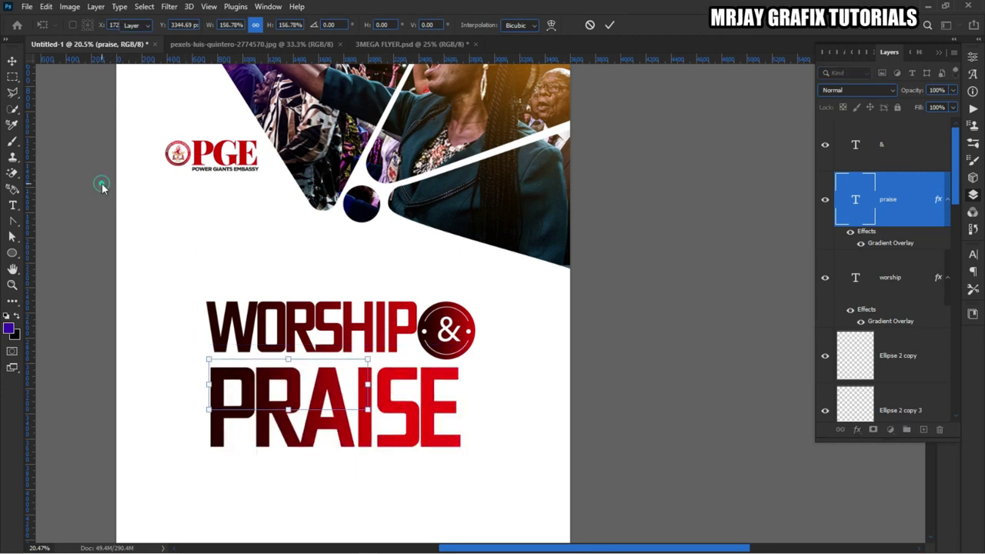
key("Return")
left_click(92, 227)
Shift the enlarged PRAISE slightly up to tighten the gap below WORSHIP and the badge, and deselect it
scroll(307, 383, "up", 1)
scroll(307, 383, "up", 1)
left_click_drag(331, 431, 326, 419)
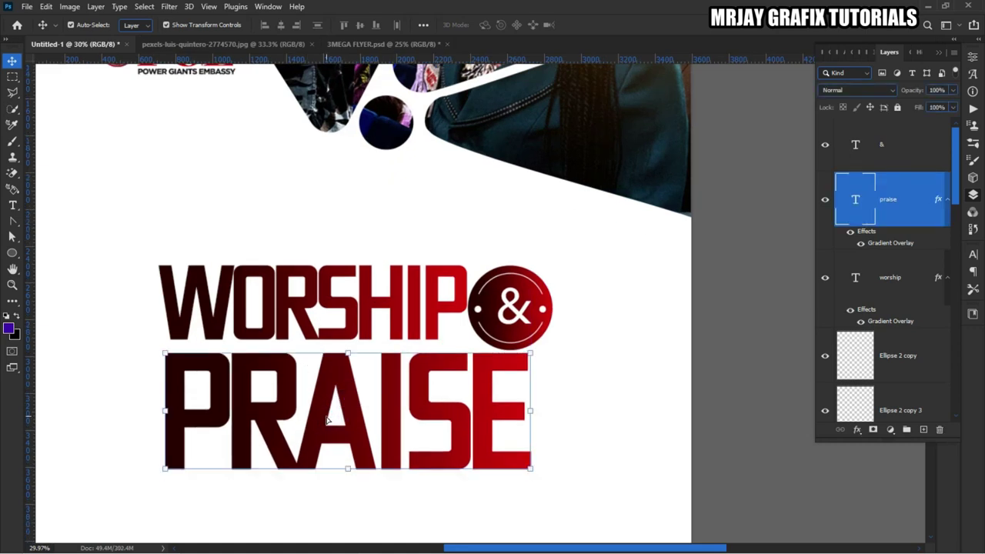
left_click(95, 368)
scroll(334, 200, "down", 2)
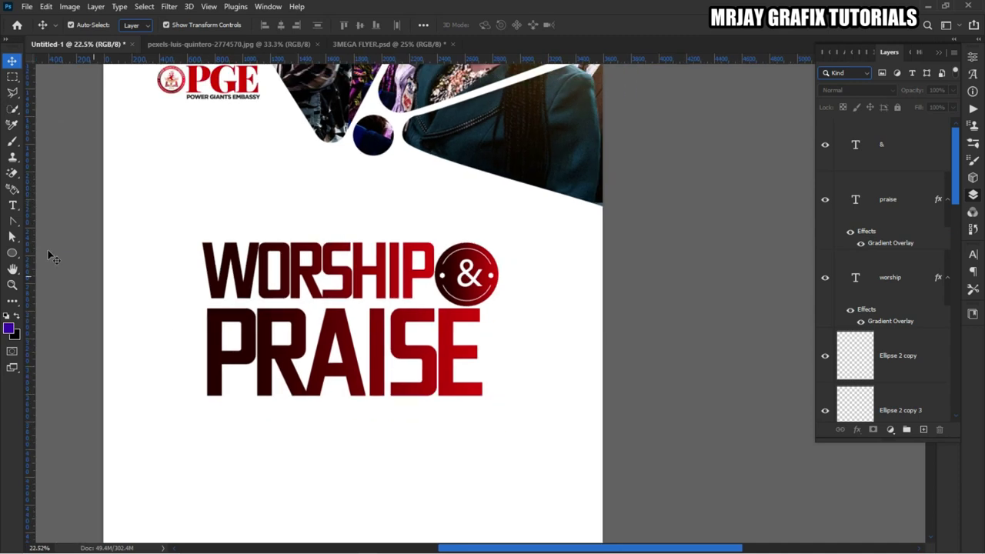
Add a text line reading THIRD EDITION just below PRAISE
left_click(13, 205)
left_click(224, 427)
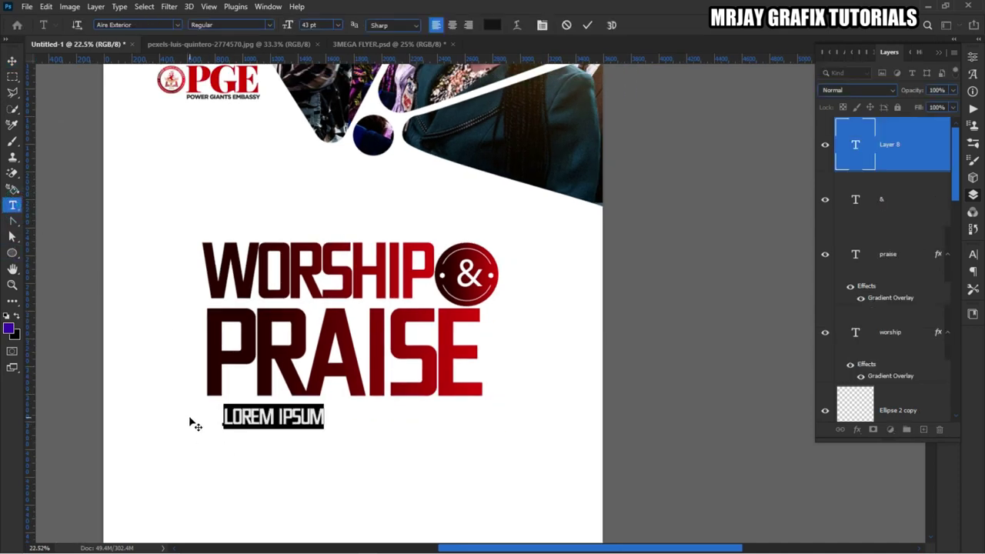
type("EDI")
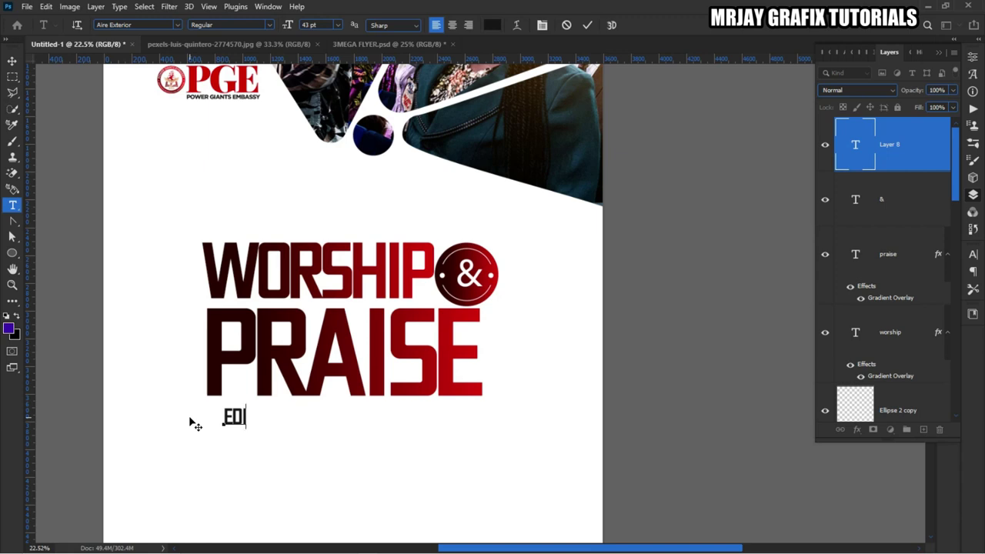
type("TIO")
left_click(222, 416)
left_click_drag(222, 416, 295, 418)
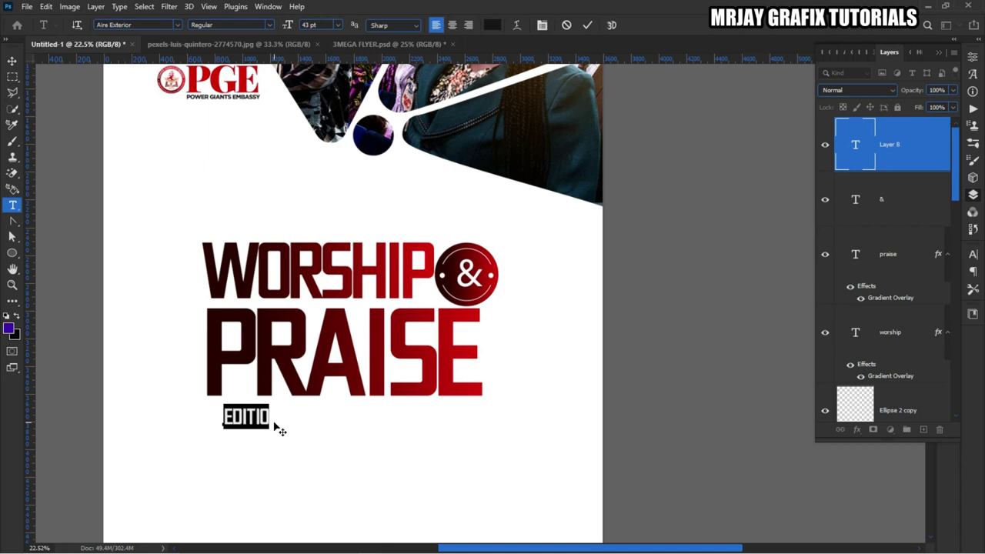
type("THIR")
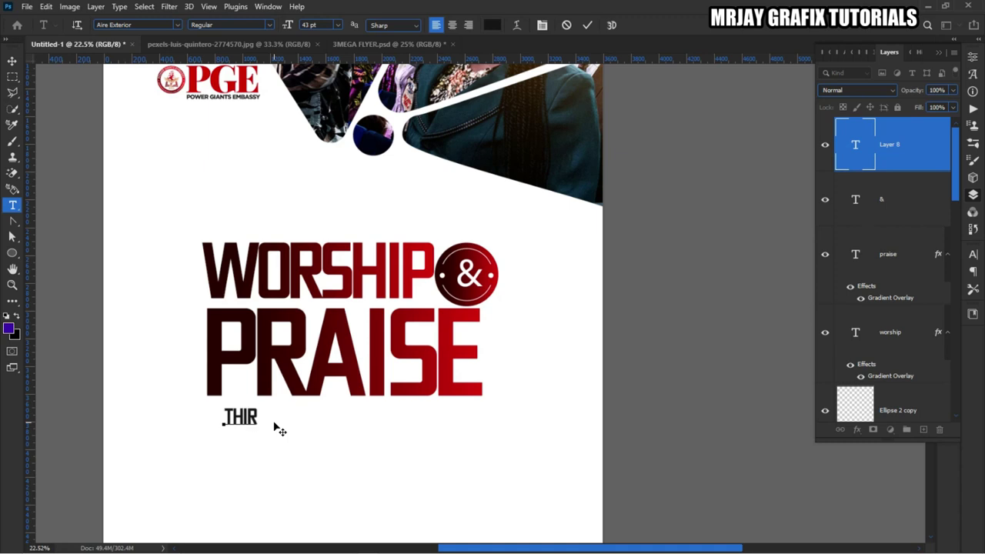
type("D EDI")
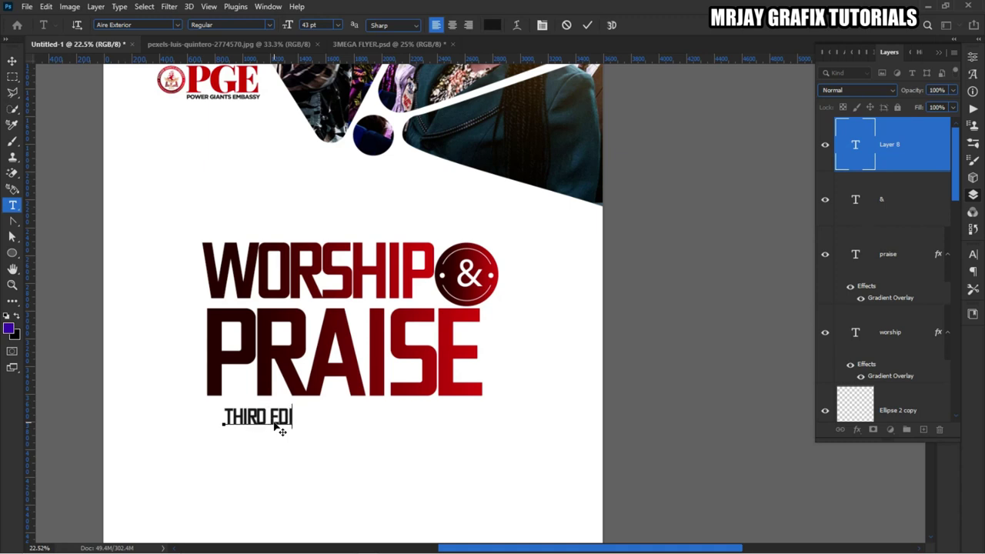
type("TION")
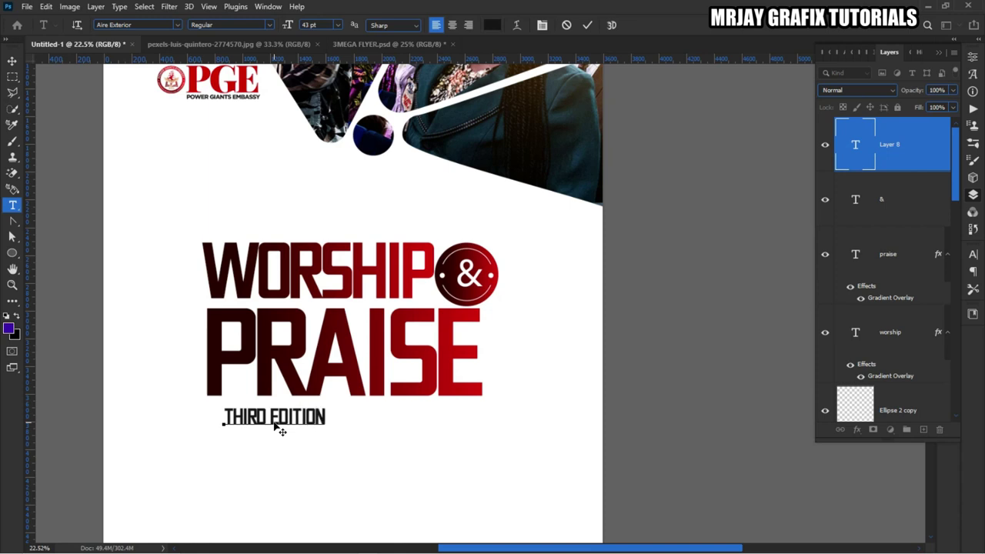
left_click(66, 200)
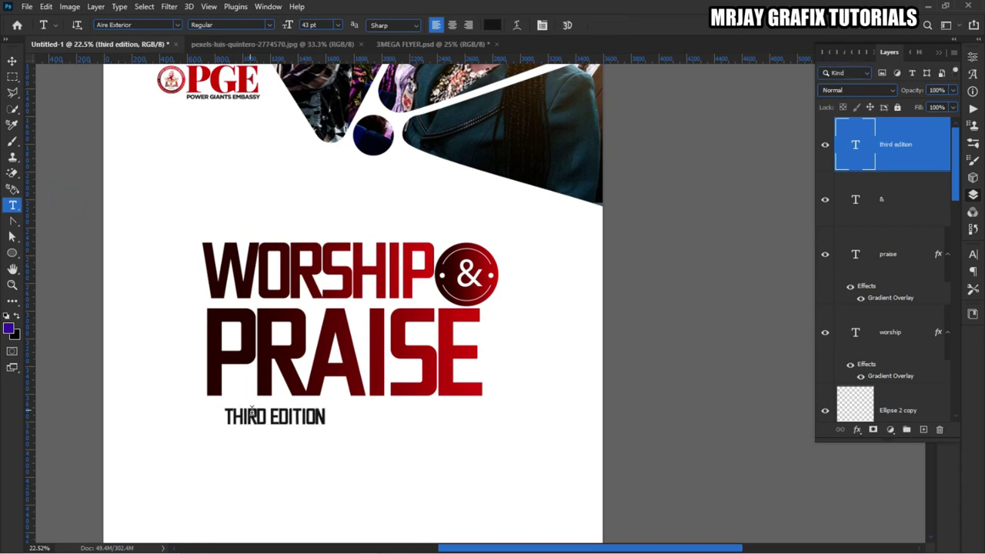
Change the font of the THIRD EDITION text to Stretch Pro Regular
left_click(12, 61)
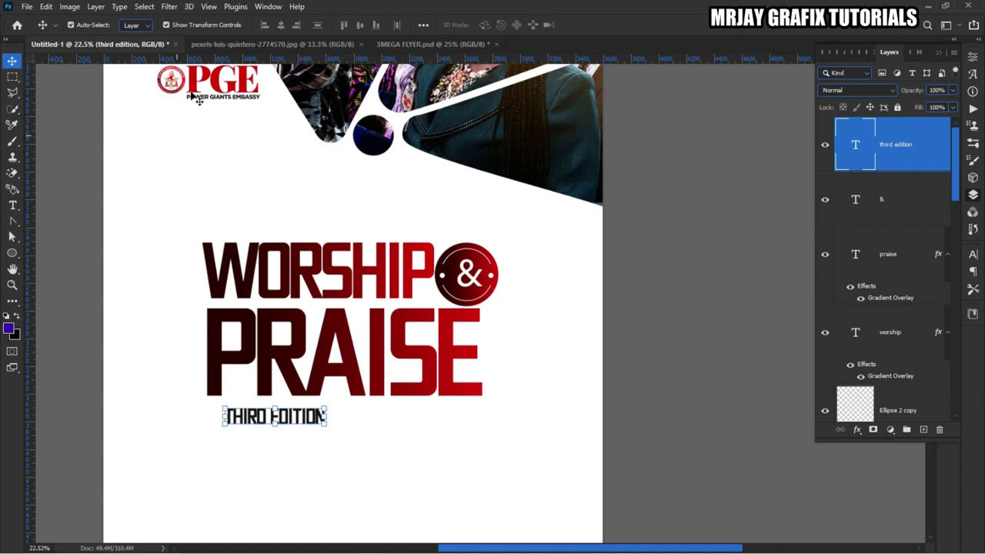
left_click(207, 75)
left_click(256, 429)
double_click(257, 419)
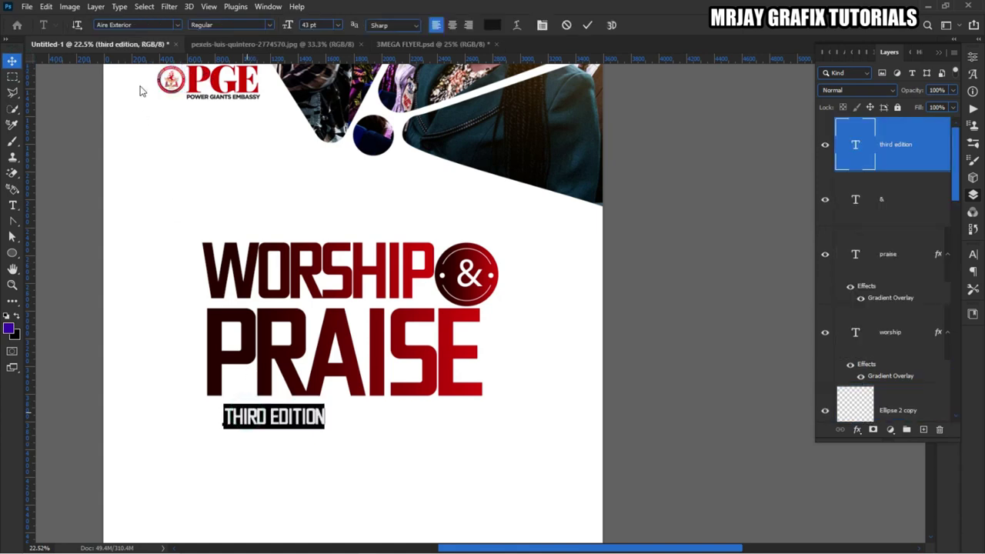
left_click(166, 25)
type("str")
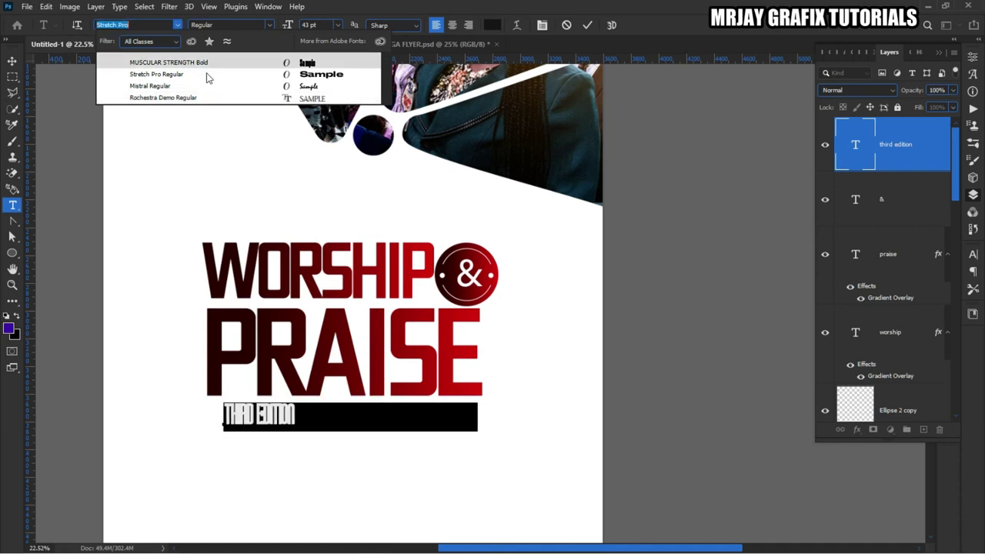
left_click(209, 74)
left_click(12, 60)
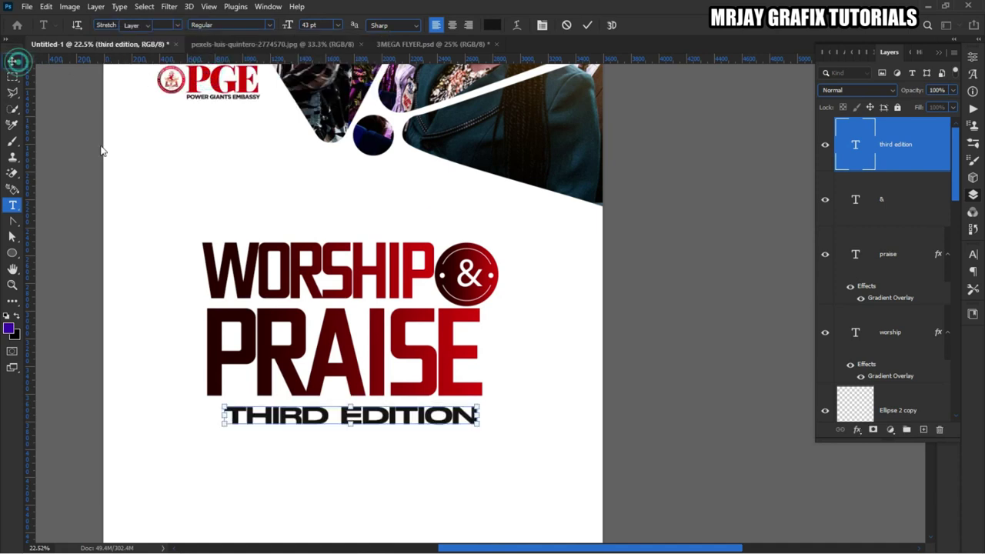
Position THIRD EDITION close beneath PRAISE and set its layer opacity to 90%
left_click_drag(275, 416, 264, 415)
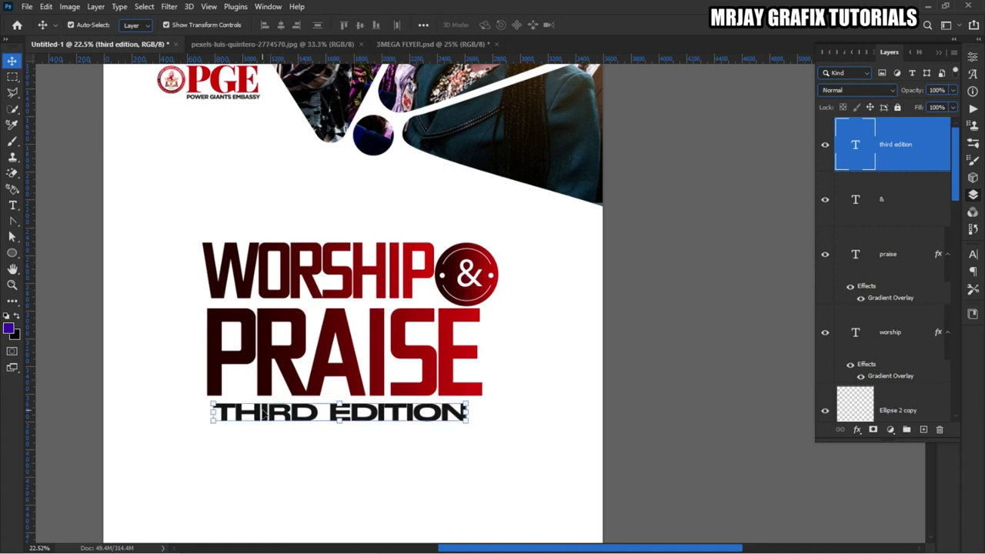
key("shift+Up")
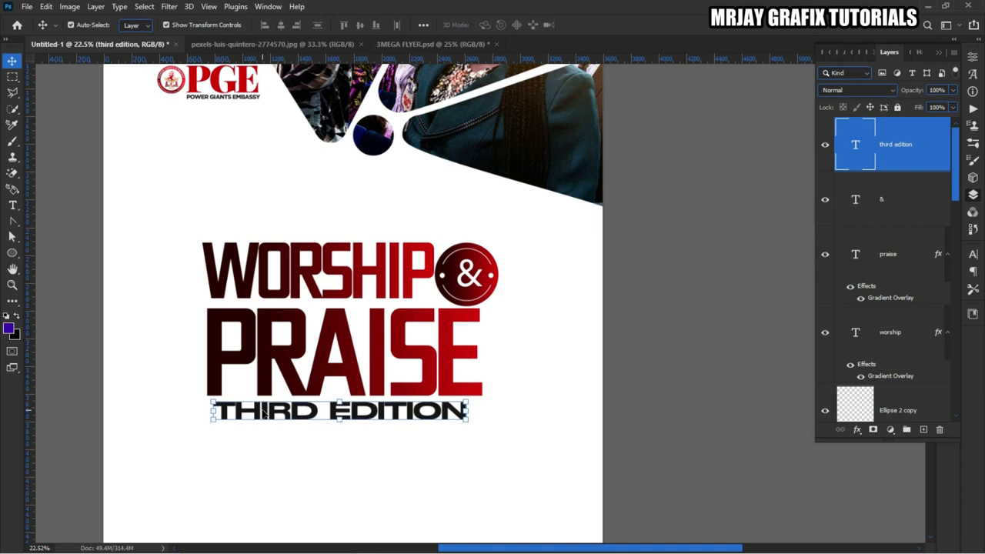
key("8")
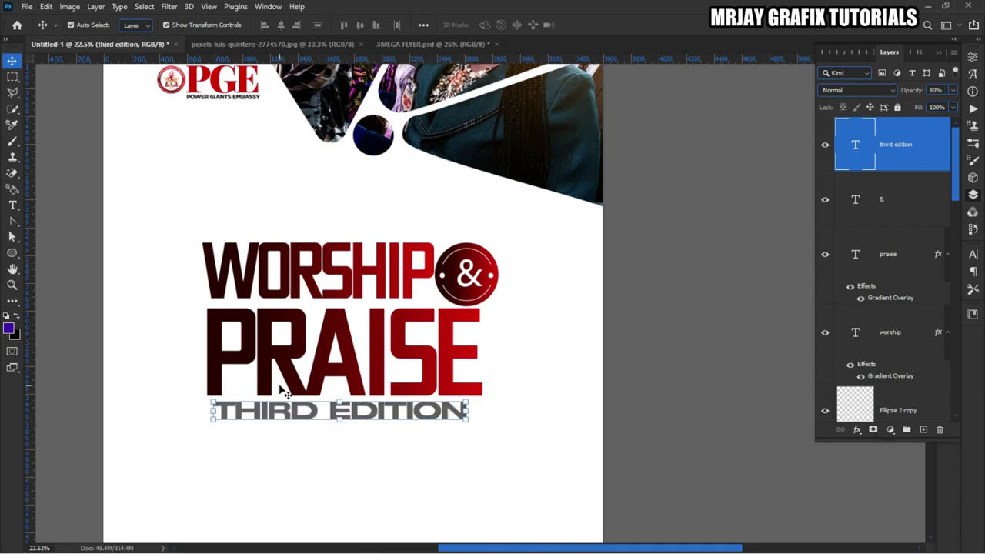
key("9")
left_click(68, 362)
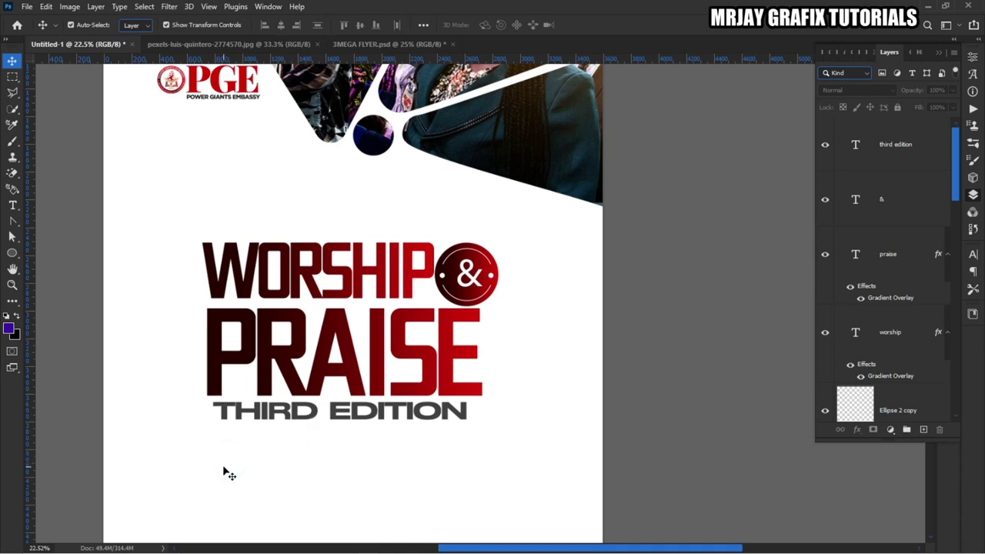
left_click(287, 419)
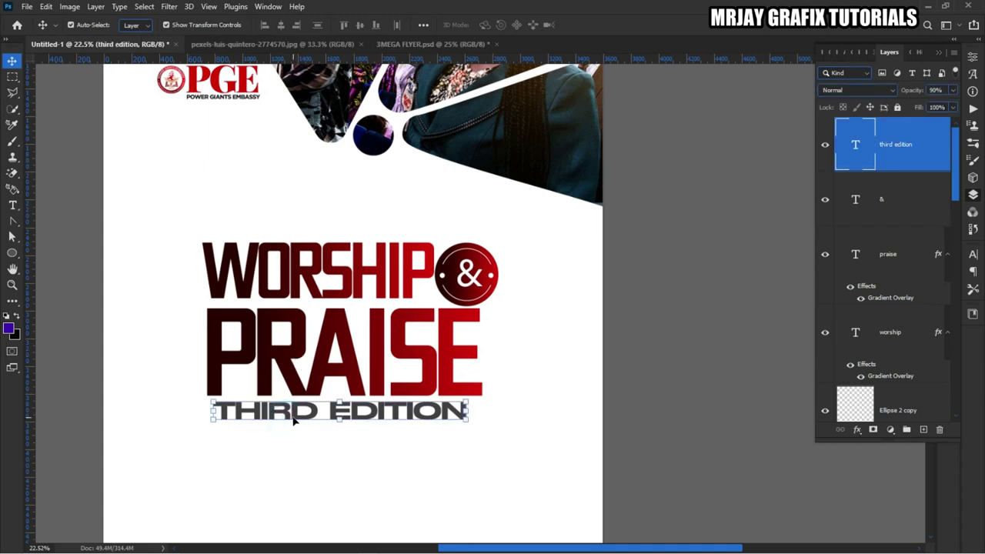
left_click(304, 494)
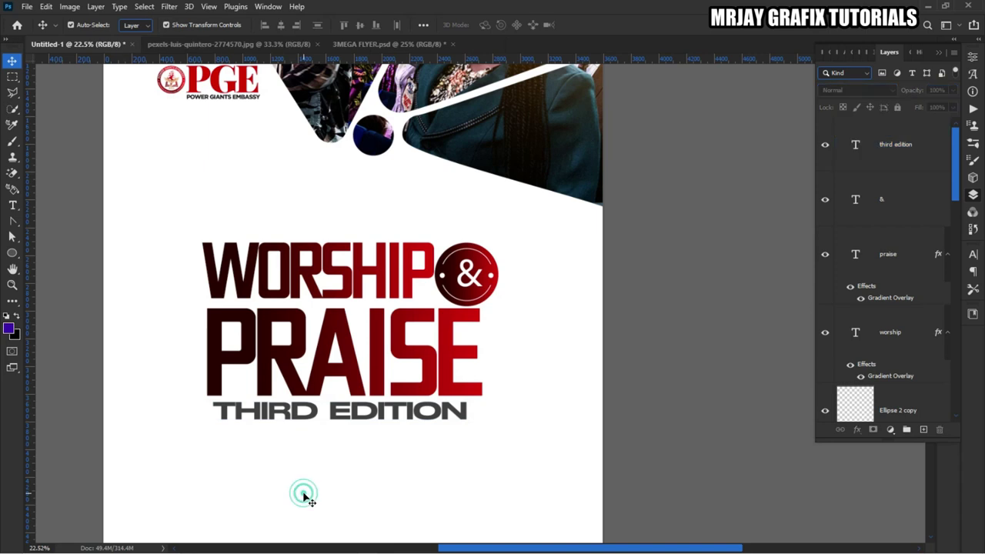
Duplicate the PRAISE text below THIRD EDITION and change the copy's wording to 20
left_click(283, 354)
key("ctrl")
key("ctrl+j")
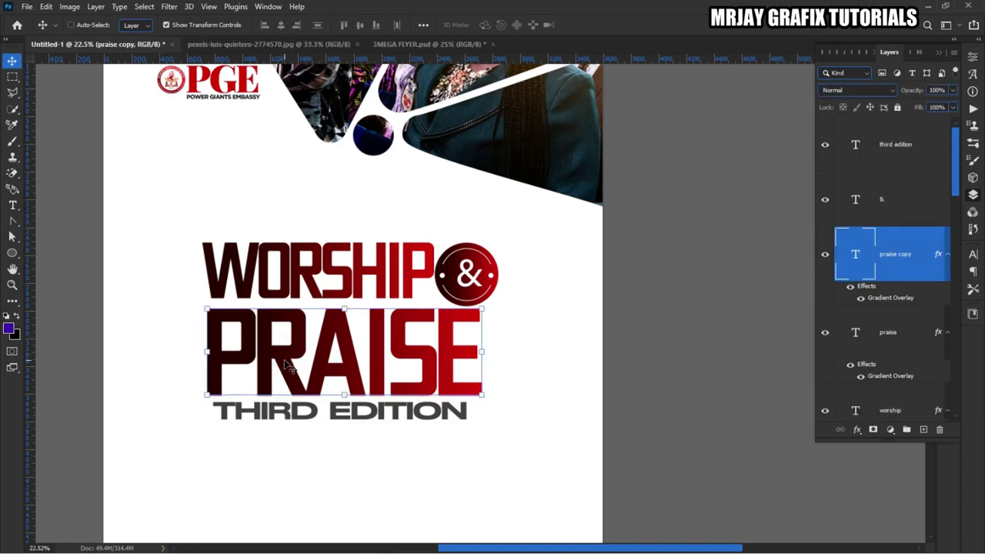
left_click_drag(344, 366, 329, 471)
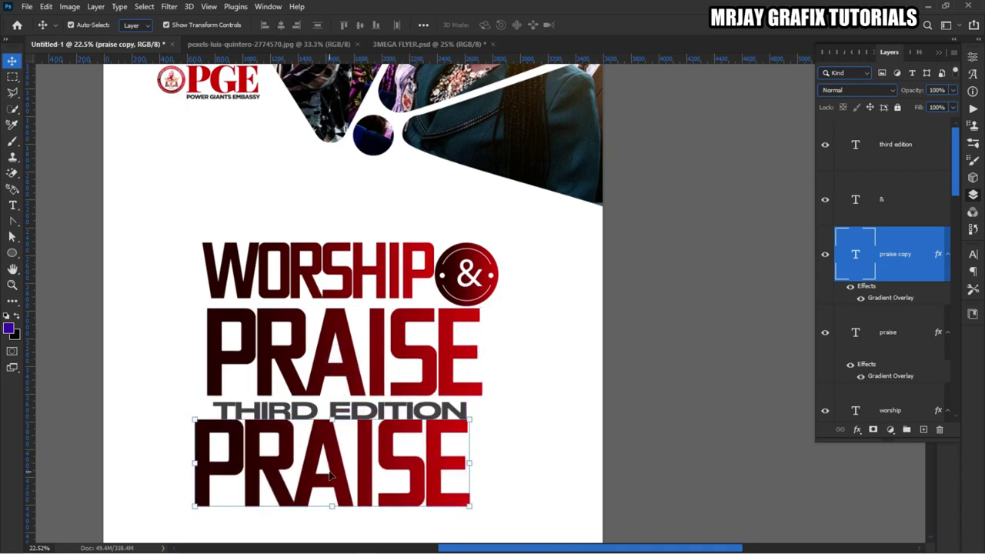
double_click(328, 470)
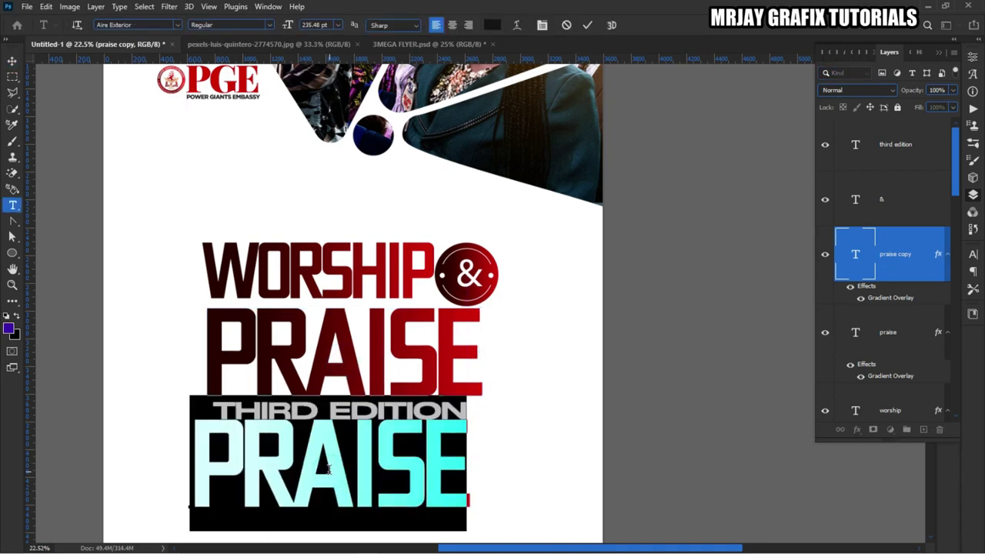
type("20")
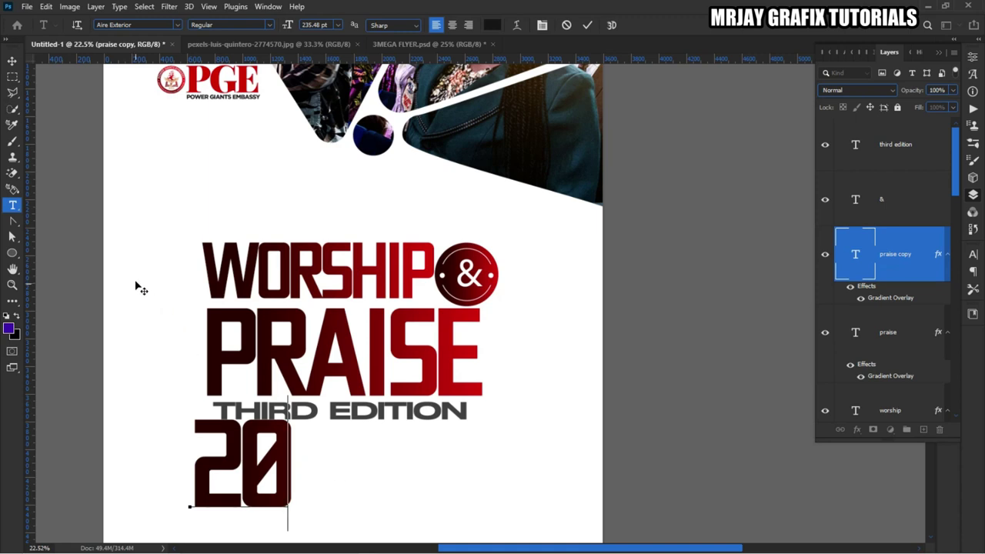
key("ctrl+Return")
key("v")
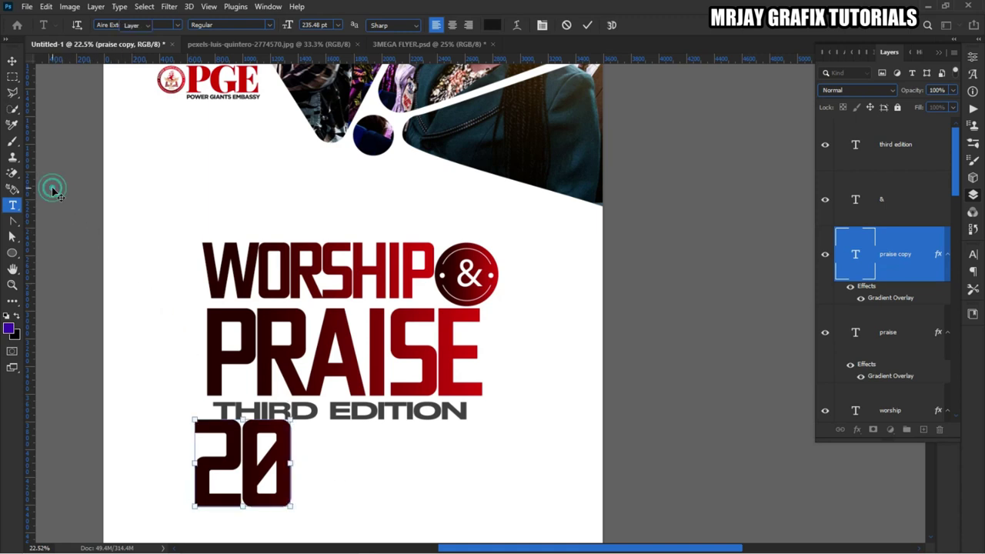
Move the 20 to the right of the title, scale it to about 46% and place it beside the & badge
left_click_drag(223, 472, 515, 347)
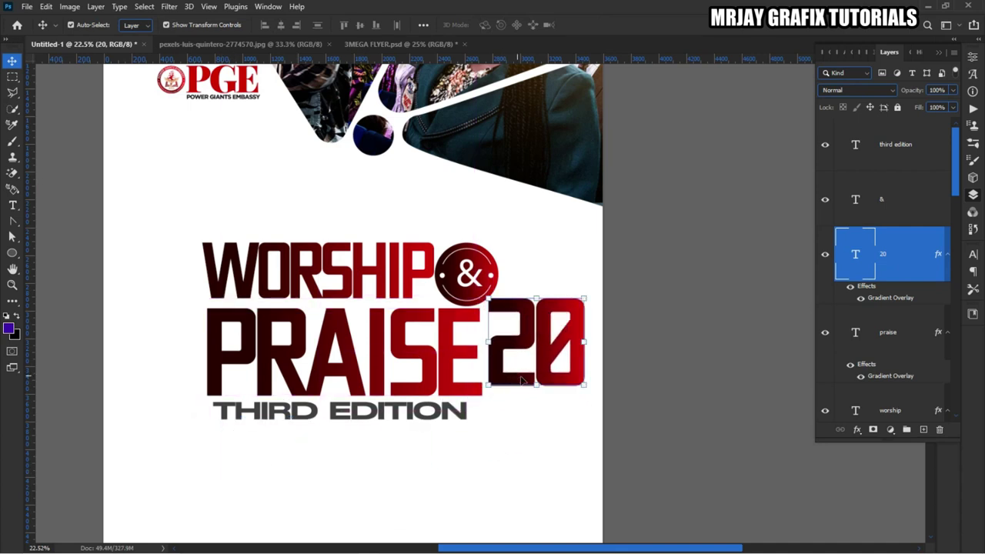
left_click(537, 385)
left_click_drag(536, 415, 531, 337)
left_click(653, 174)
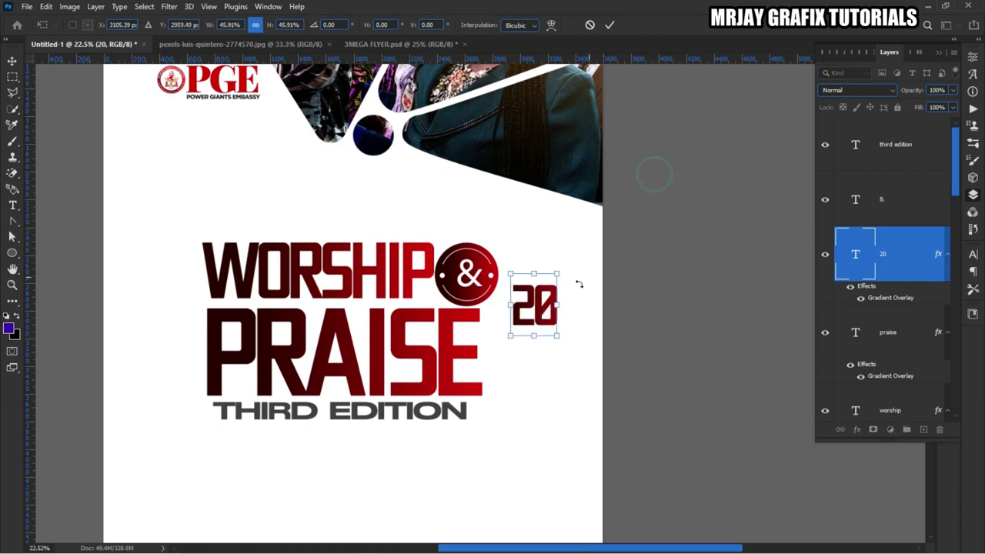
Place the 20 beside PRAISE, duplicate it directly below and change the copy's wording to 23, lined up with the 20
left_click(706, 201)
left_click_drag(538, 305, 514, 395)
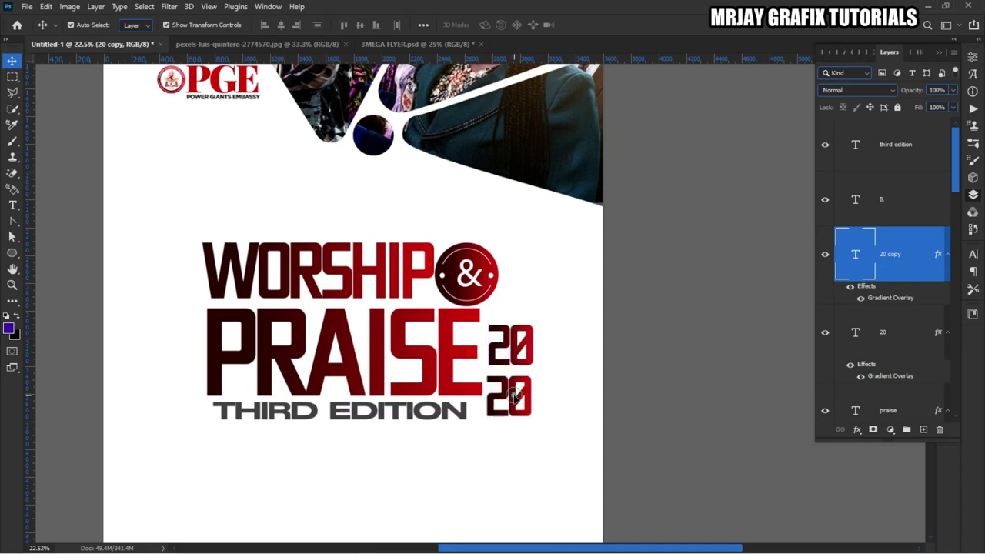
double_click(514, 394)
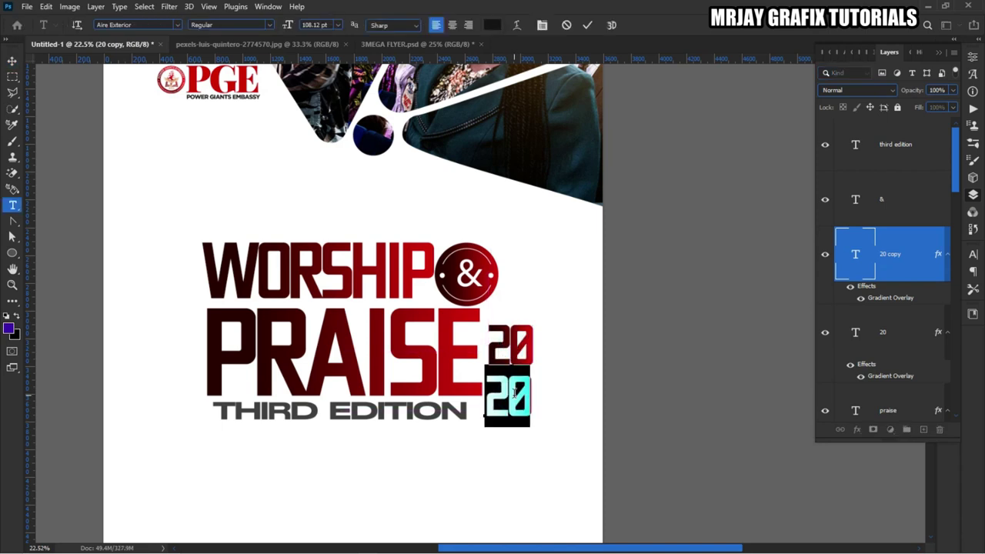
type("23")
left_click(739, 193)
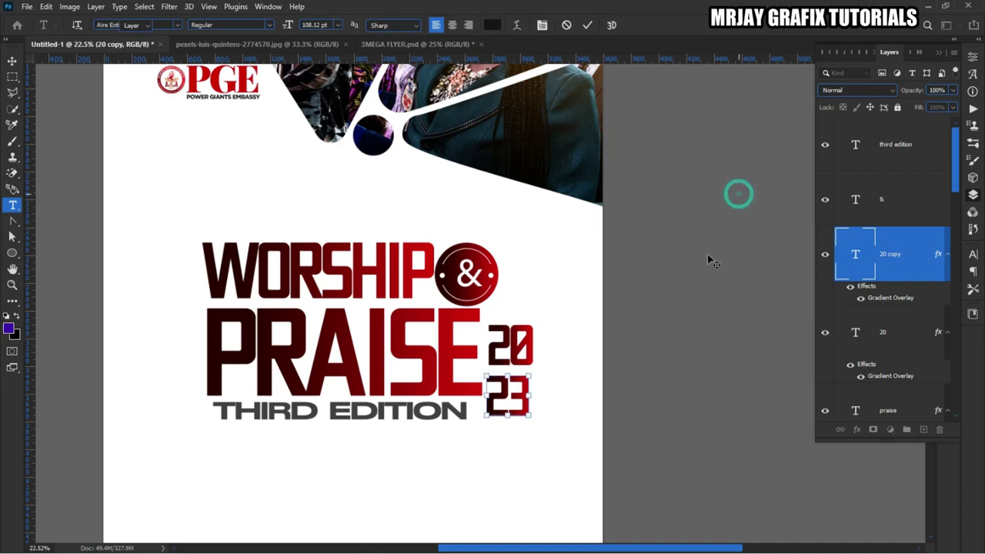
key("v")
left_click_drag(517, 399, 522, 394)
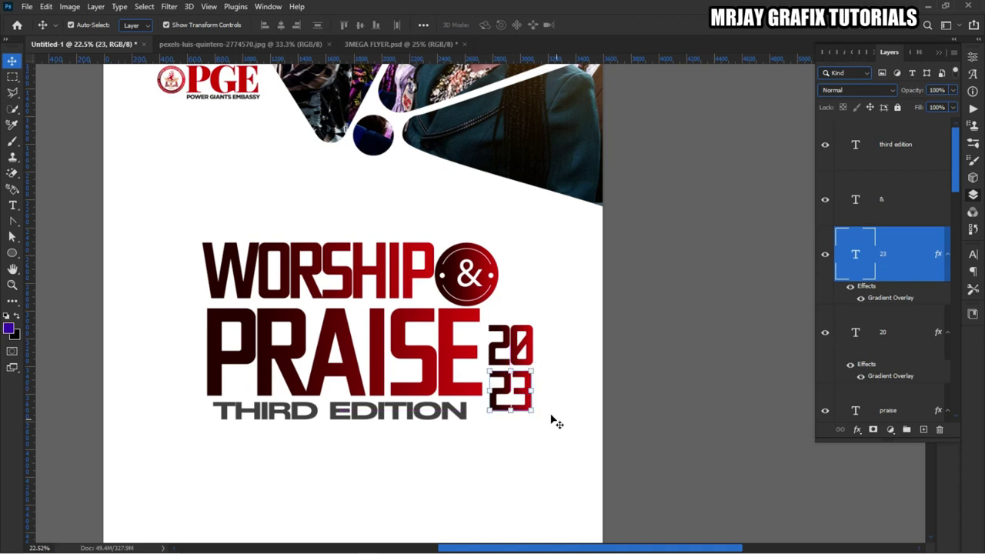
Nudge the 20 down so it sits closer above the 23
left_click(520, 354)
scroll(520, 354, "up", 5)
left_click_drag(432, 336, 434, 348)
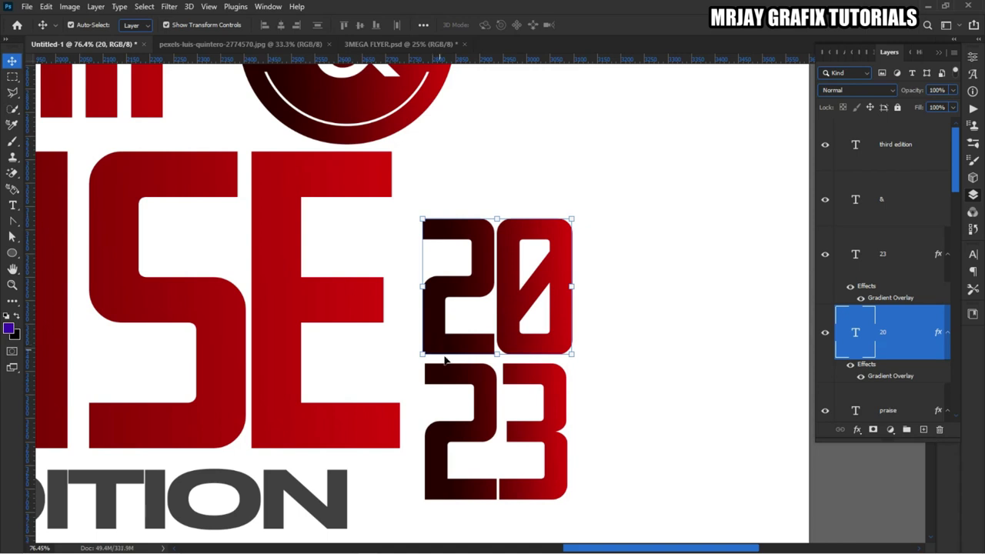
Hide the layer effects on the 23 and set its layer opacity to 80%
left_click(474, 398)
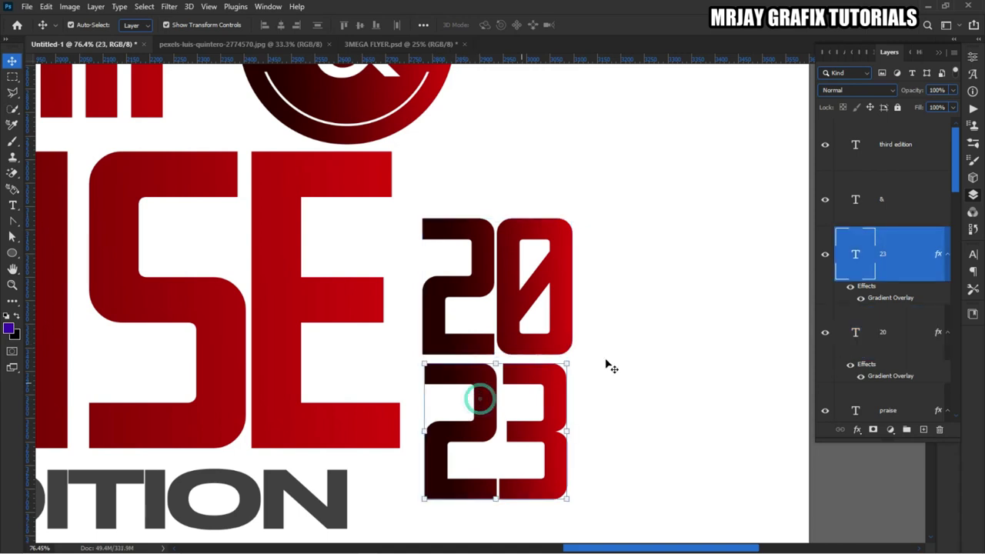
left_click(850, 287)
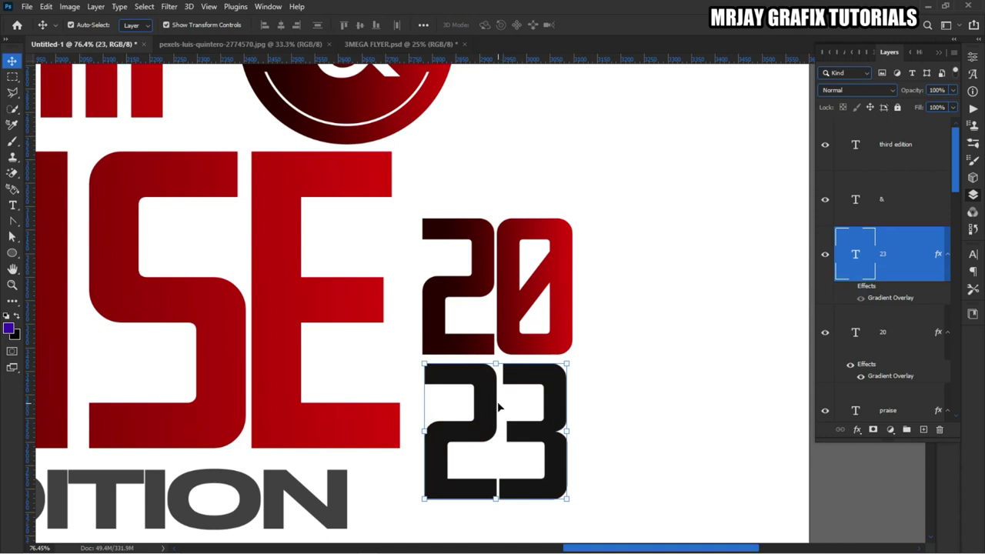
key("8")
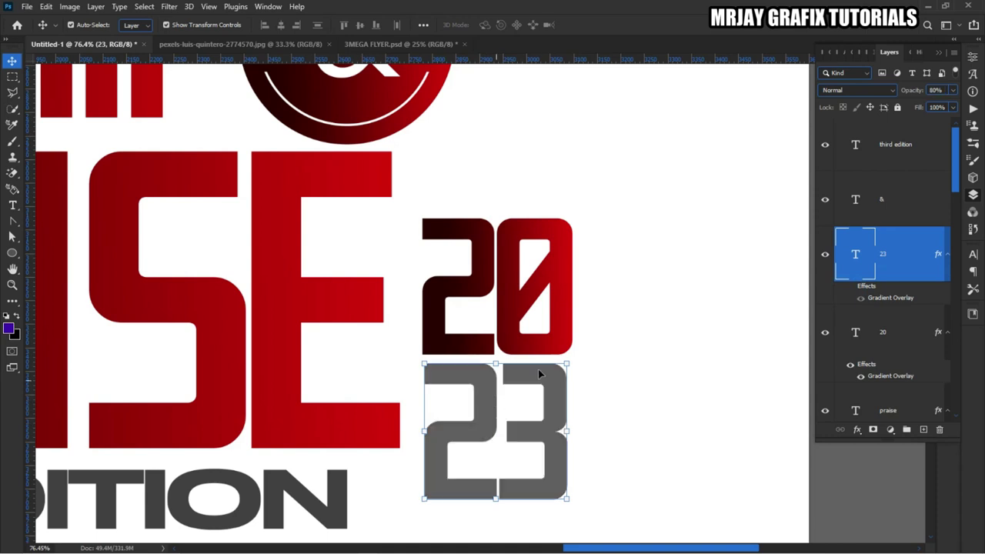
Lower the 20 onto the top edge of the 23 and raise its layer above the & layer
left_click_drag(475, 343, 475, 373)
left_click_drag(865, 333, 879, 187)
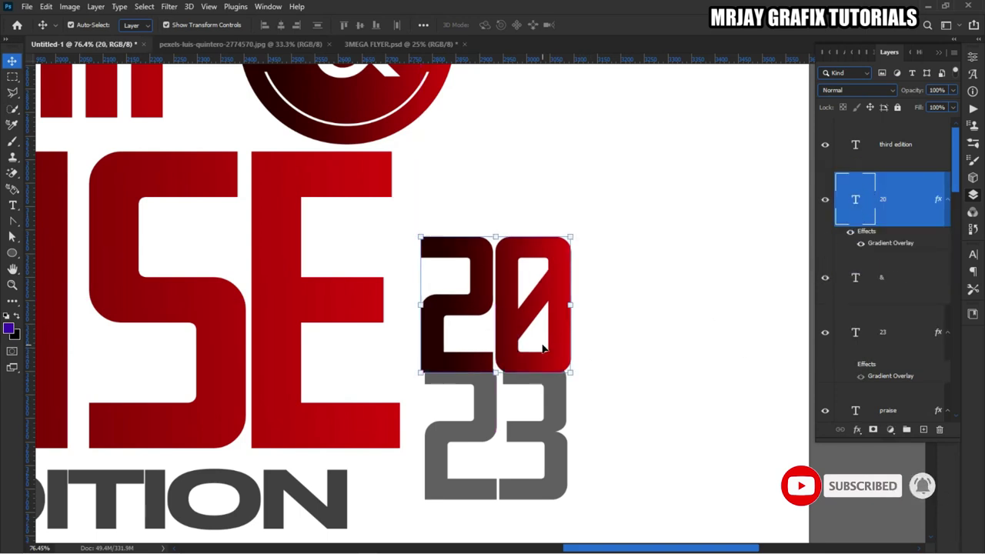
mouse_move(469, 366)
left_mouse_down()
mouse_move(451, 375)
mouse_move(485, 360)
mouse_move(472, 370)
left_mouse_up()
scroll(593, 396, "down", 5)
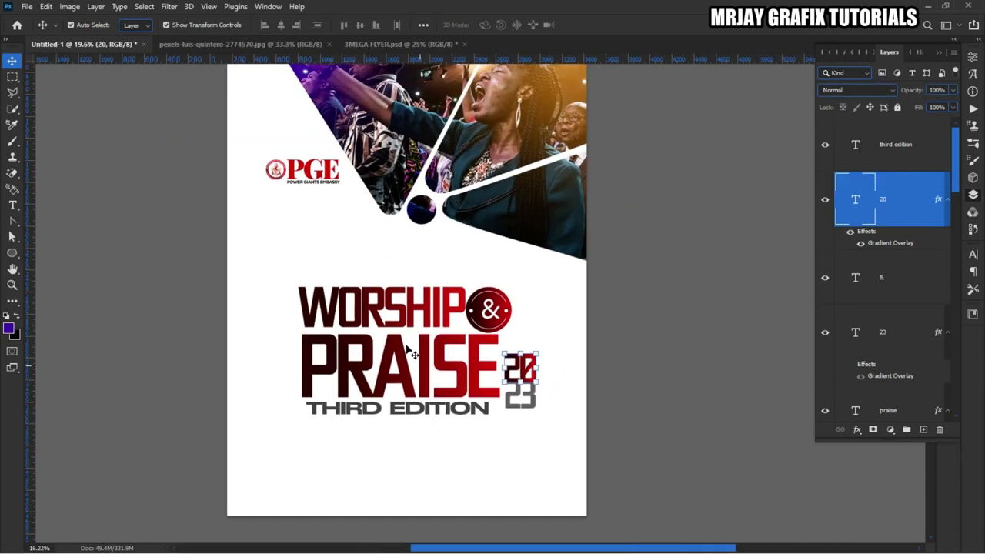
scroll(341, 367, "down", 1)
left_click(229, 343)
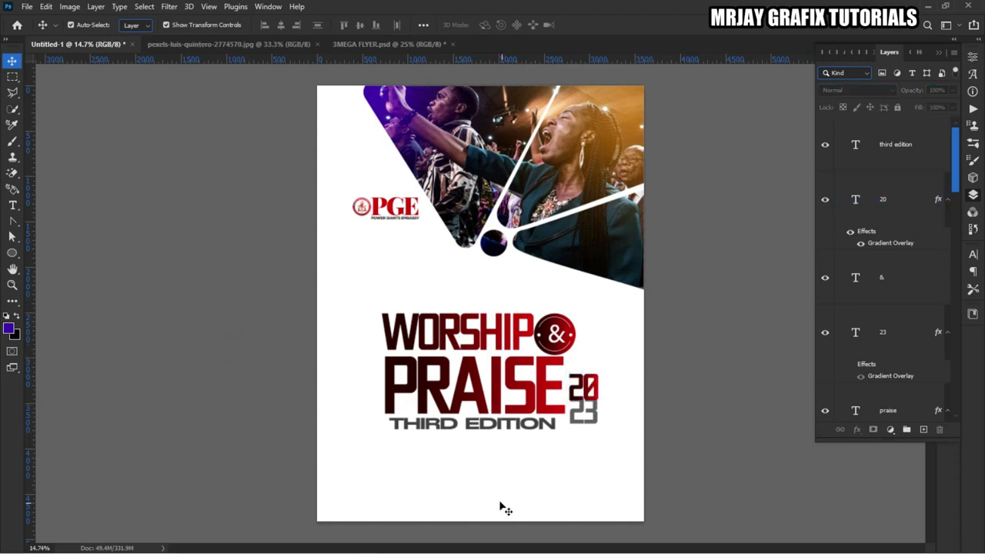
Select the 20 and the 23 together and scale them to about 49% beside the foot of PRAISE
scroll(475, 519, "up", 2)
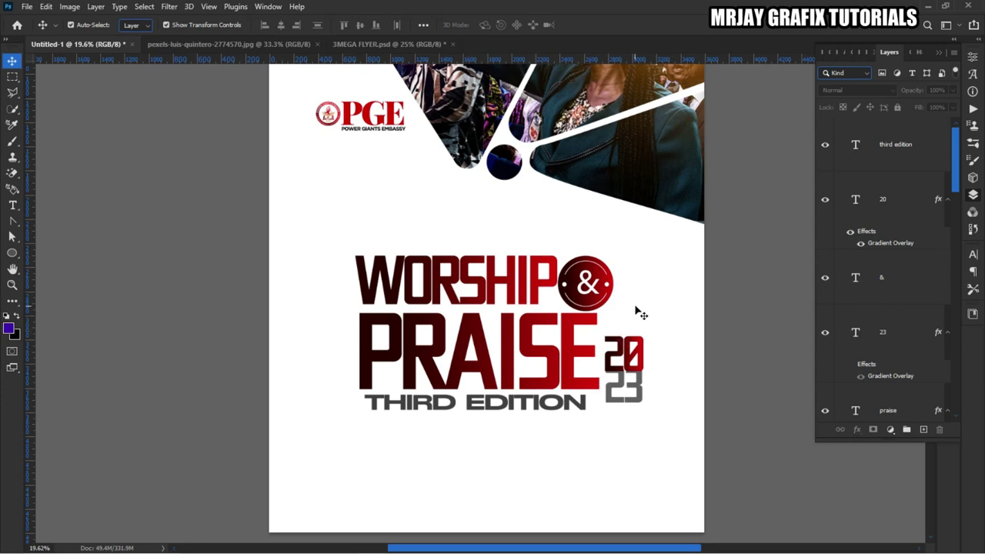
left_click_drag(638, 313, 654, 387)
left_click_drag(648, 332, 608, 374)
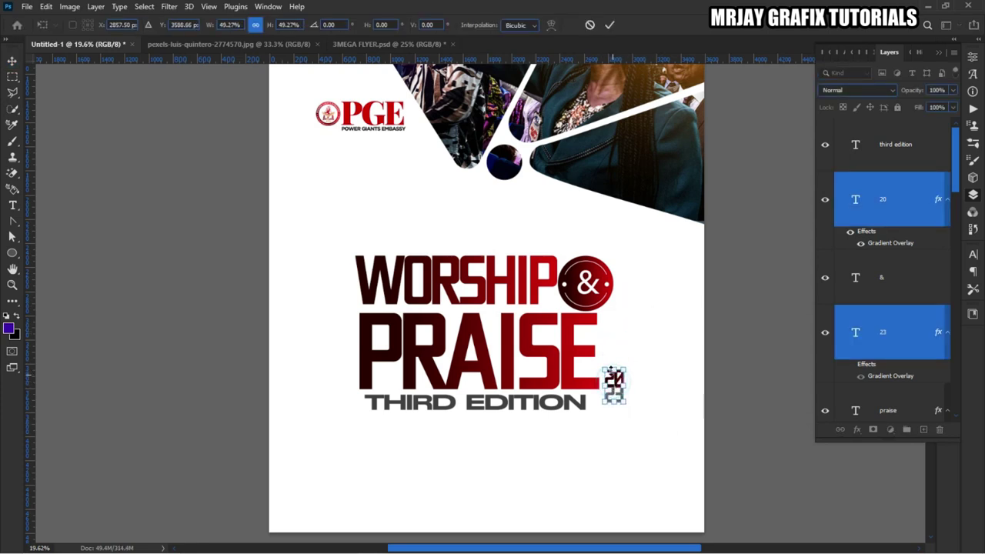
scroll(624, 387, "up", 8)
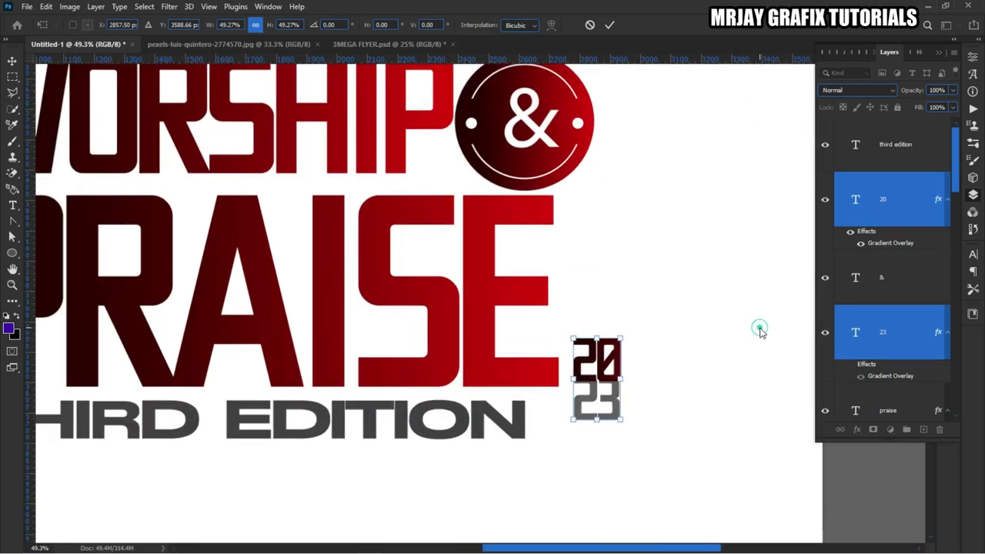
key("Return")
Move the 20 into the upper gap and the 23 into the lower gap of the E in PRAISE
left_click_drag(610, 364, 548, 254)
left_click_drag(597, 399, 538, 331)
left_click(650, 439)
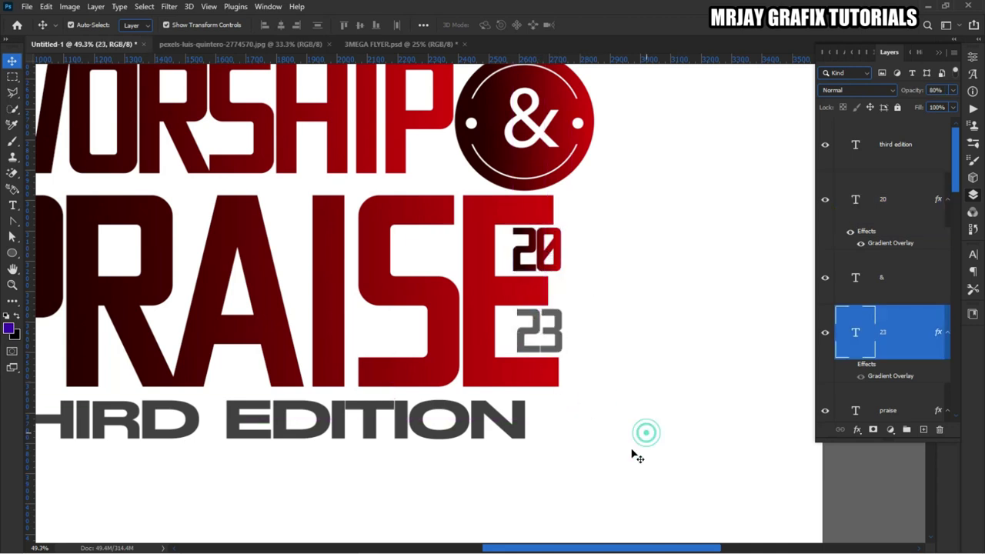
scroll(514, 258, "down", 5)
scroll(495, 428, "up", 3)
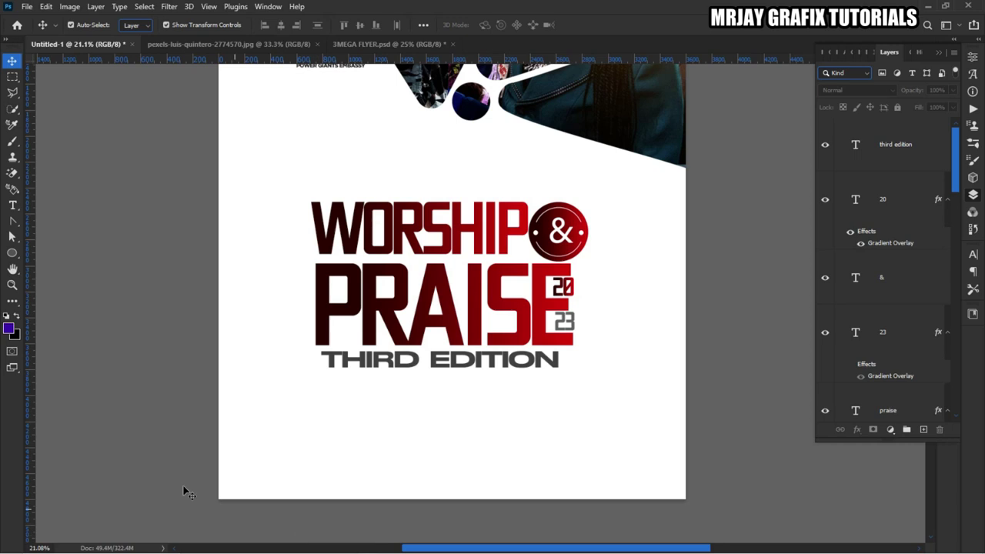
Add a new text line reading ANTICIPATE below THIRD EDITION
left_click(12, 205)
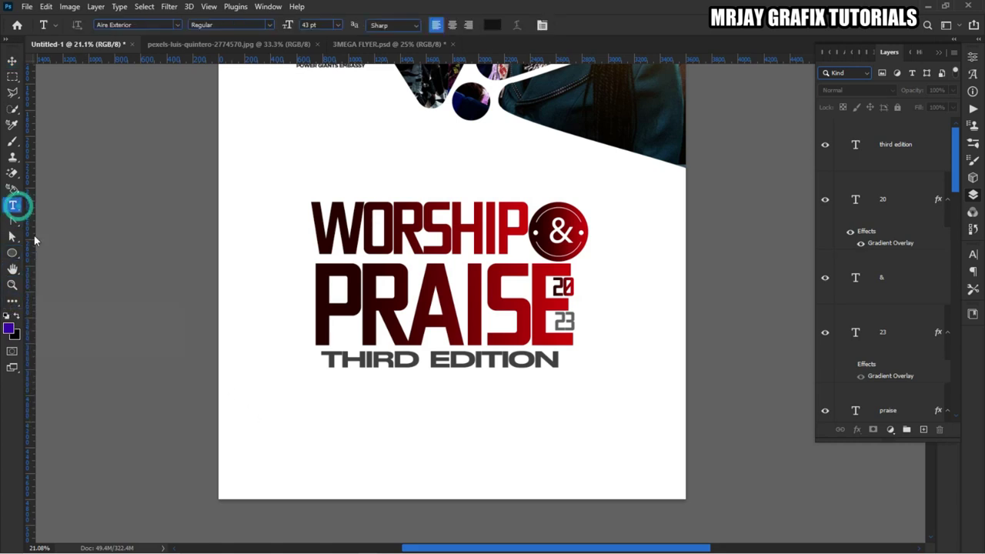
left_click(332, 423)
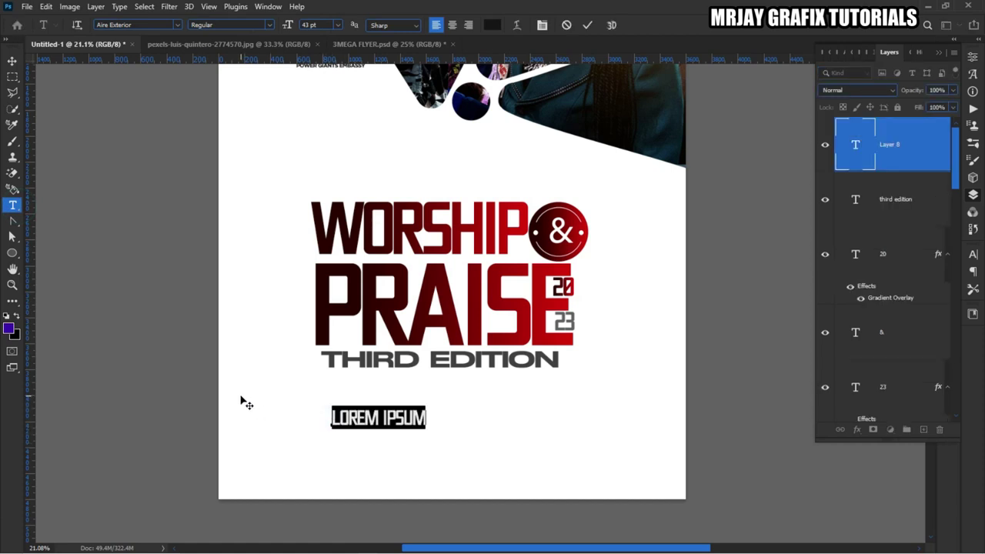
type("ANT")
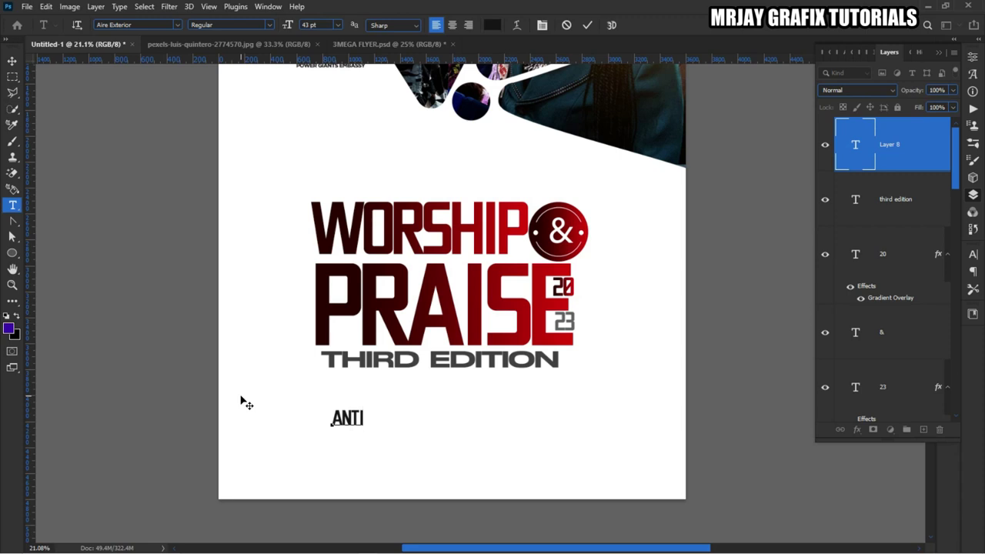
type("ICIPATE")
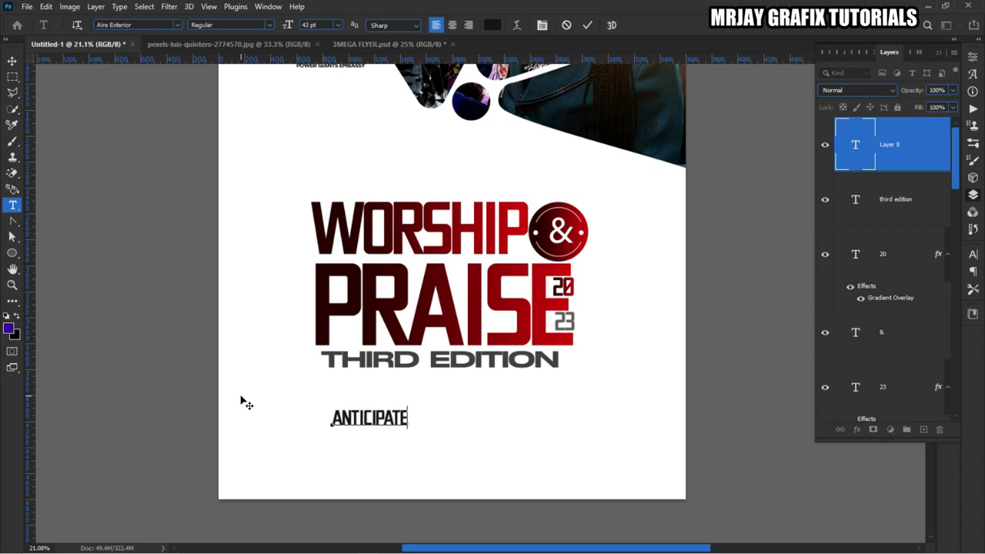
left_click(12, 60)
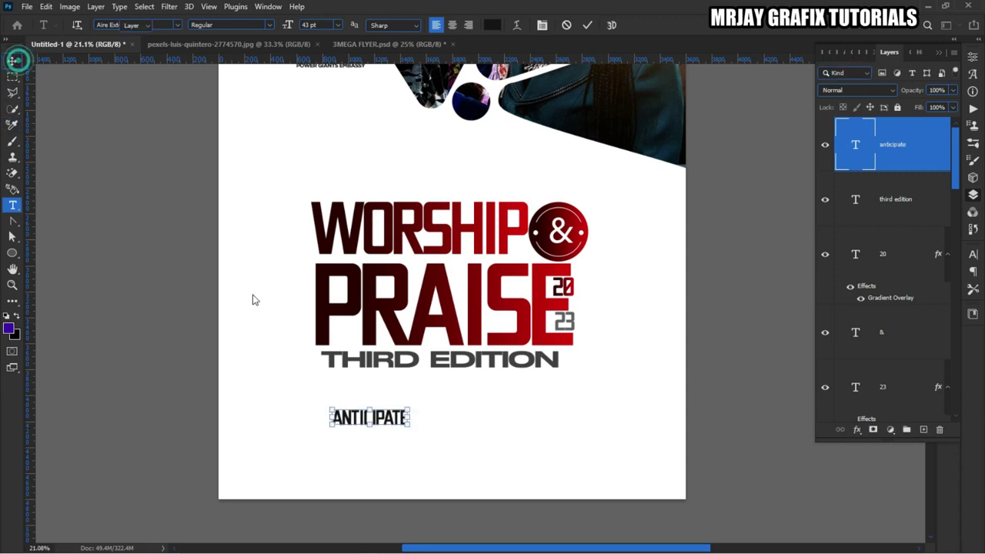
key("ctrl+t")
left_click_drag(416, 412, 442, 418)
left_click(590, 24)
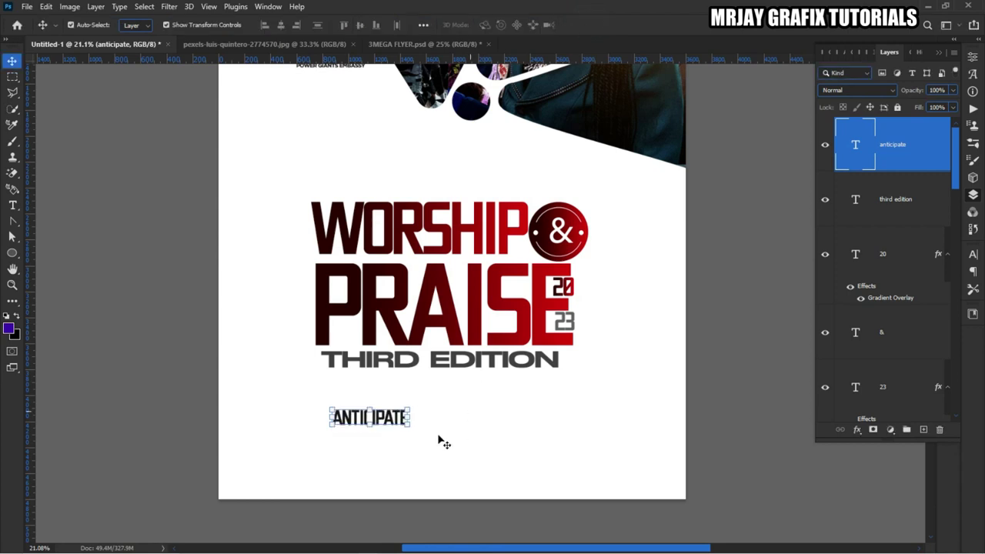
Scale the ANTICIPATE text to about 324% and move it closer beneath THIRD EDITION
key("ctrl+t")
left_click_drag(410, 425, 583, 451)
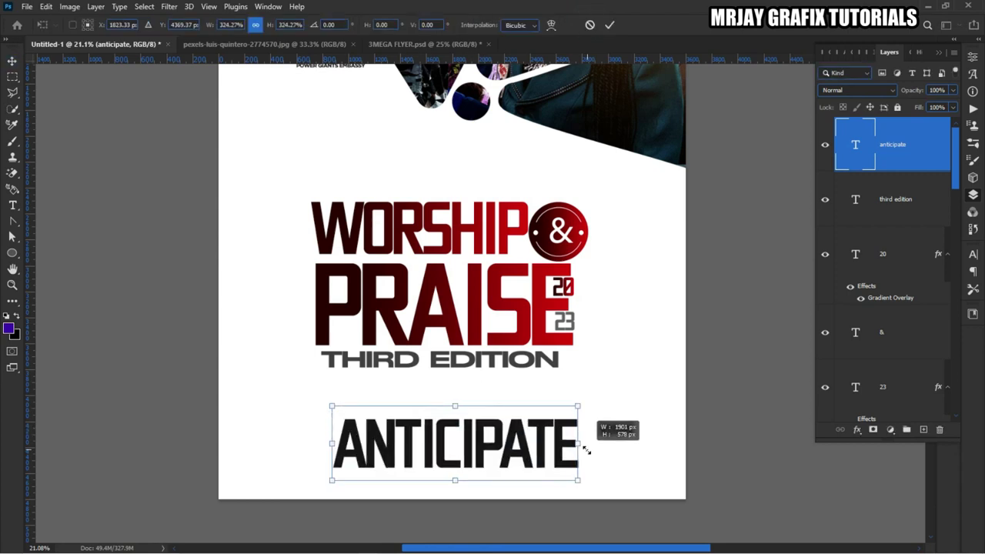
key("Return")
left_click_drag(376, 459, 371, 433)
Filter the fonts to the Script class, try Andina Demo on ANTICIPATE and change its font to Gabriola
double_click(371, 432)
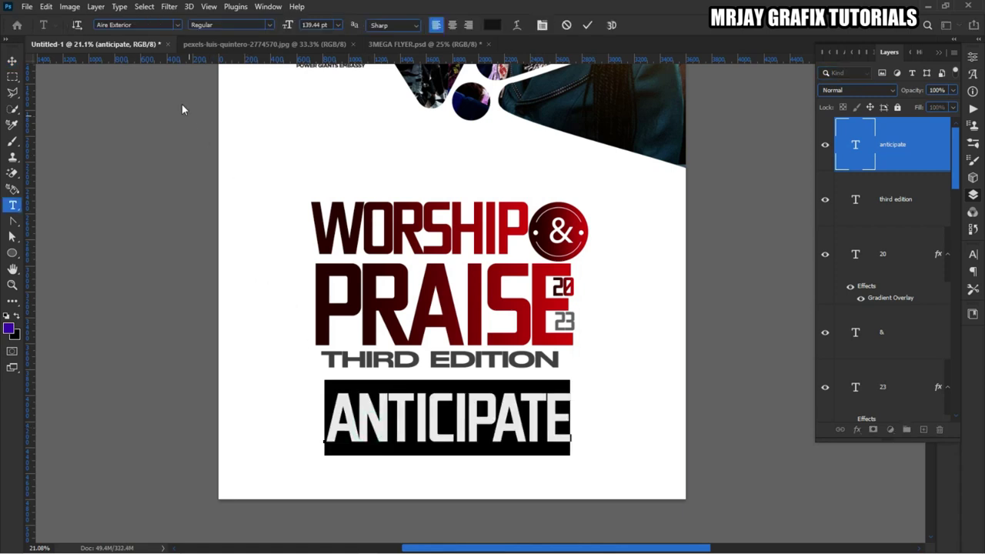
left_click(178, 27)
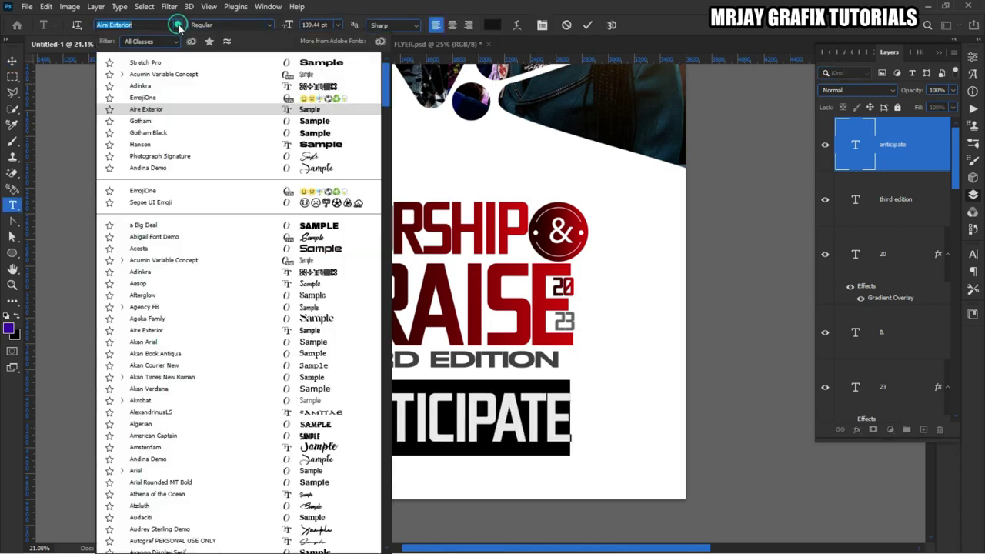
left_click(142, 41)
left_click(157, 104)
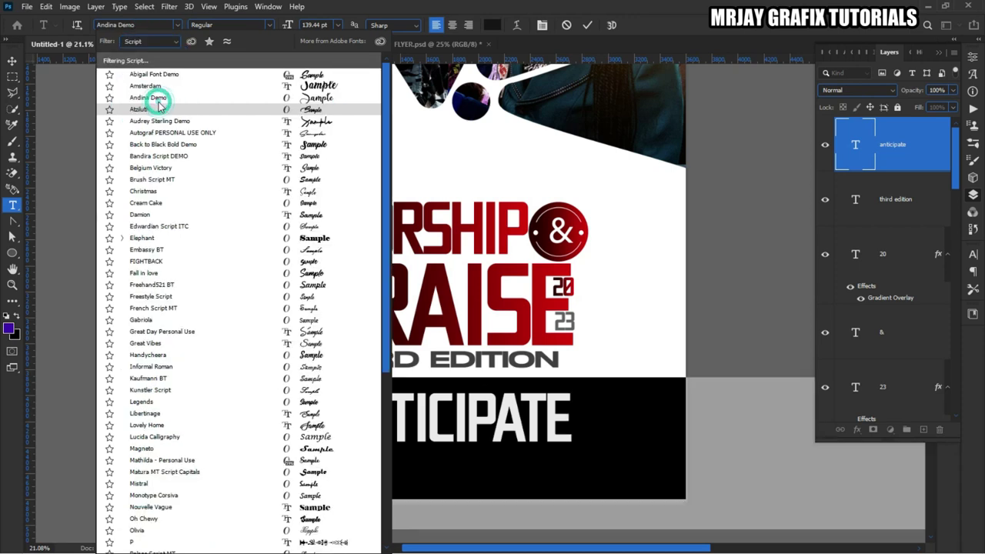
left_click(172, 100)
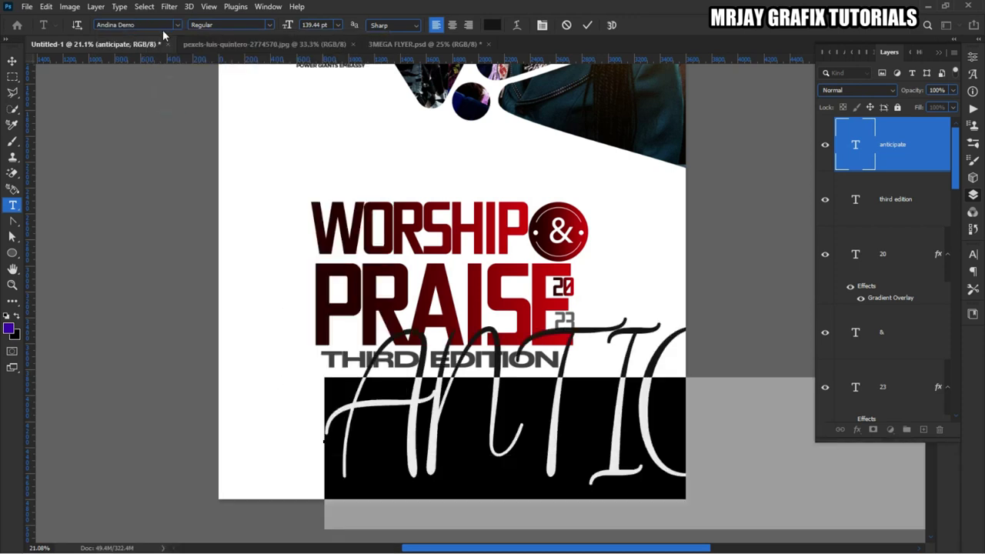
left_click(177, 24)
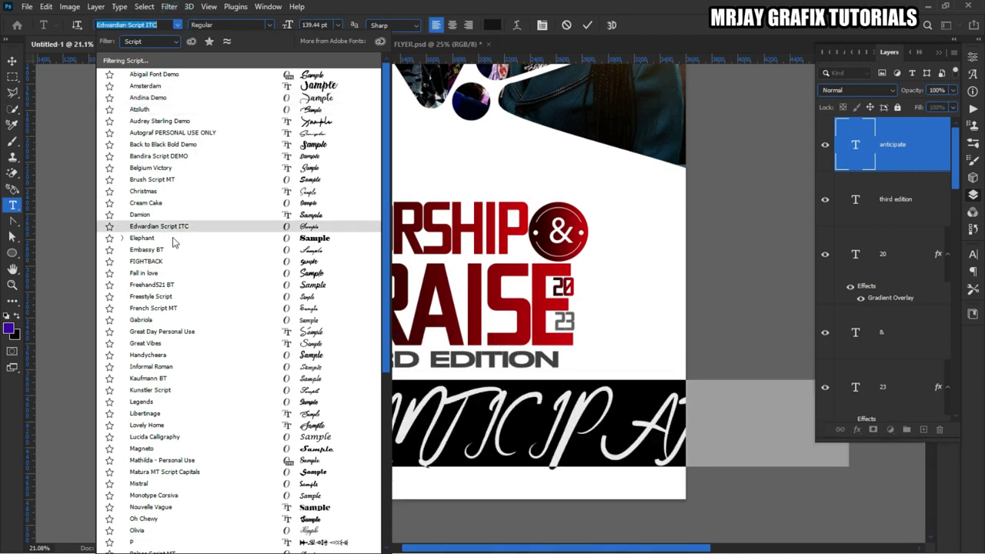
left_click(163, 320)
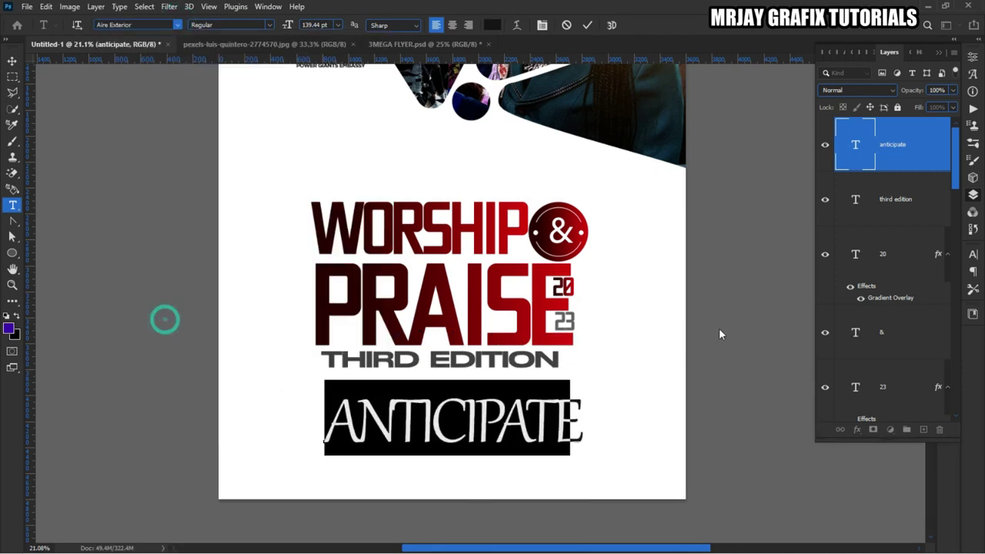
Turn off All Caps for the new text and capitalise its first letter so it reads Anticipate
left_click(972, 254)
left_click(871, 341)
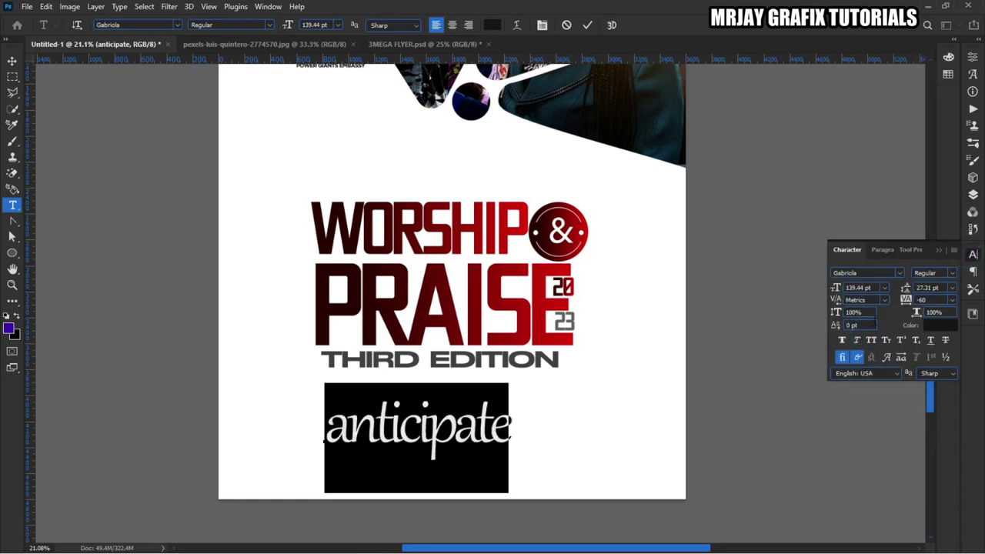
left_click_drag(344, 440, 304, 446)
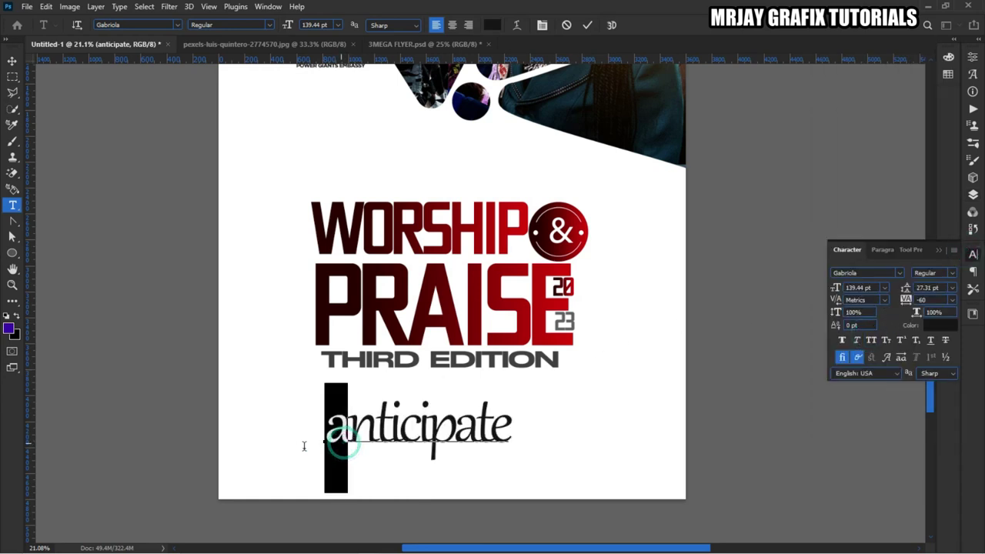
type("A")
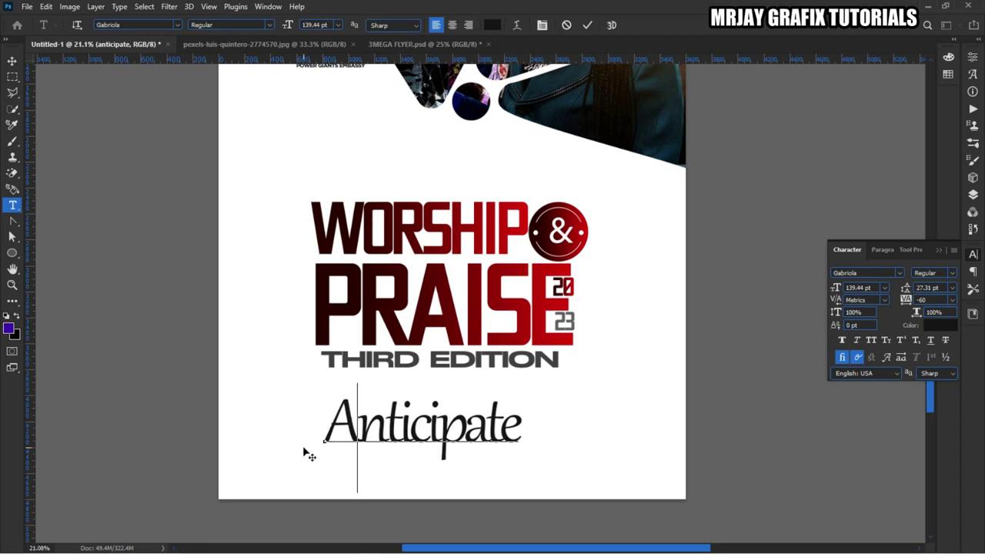
scroll(300, 446, "up", 1)
left_click(144, 186)
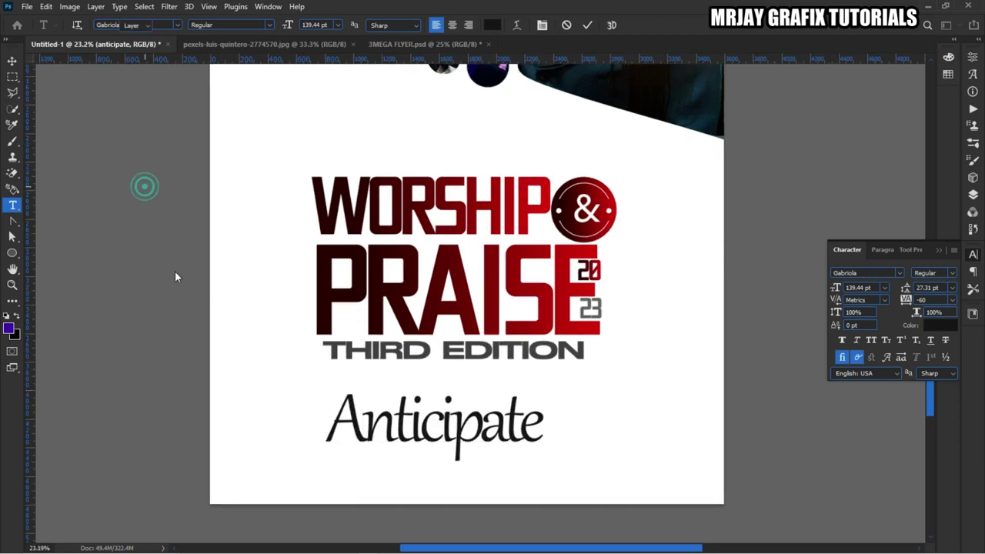
Try Christmas and Brush Script MT on the Anticipate text, and change its font to Autograf PERSONAL USE ONLY
left_click(397, 436, "ctrl")
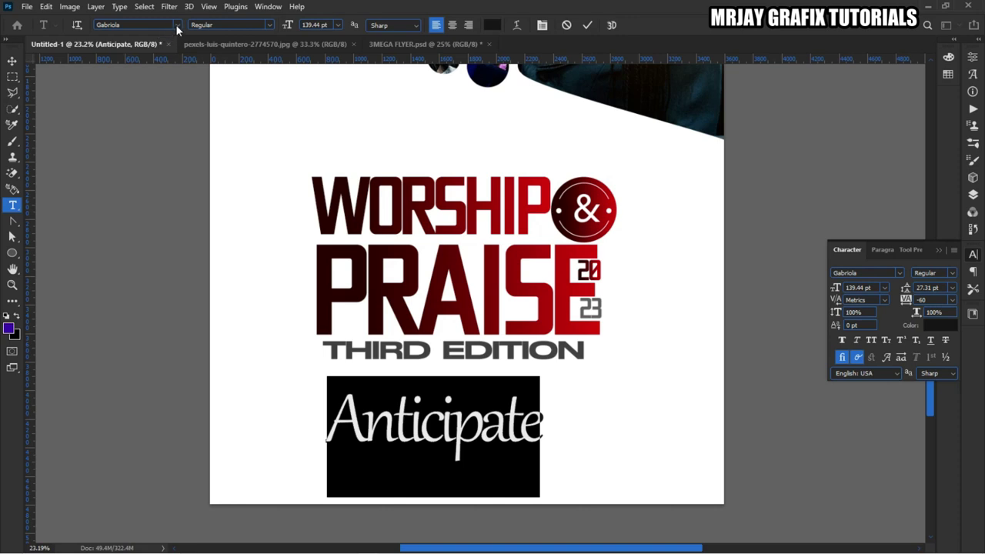
left_click(901, 357)
left_click(178, 26)
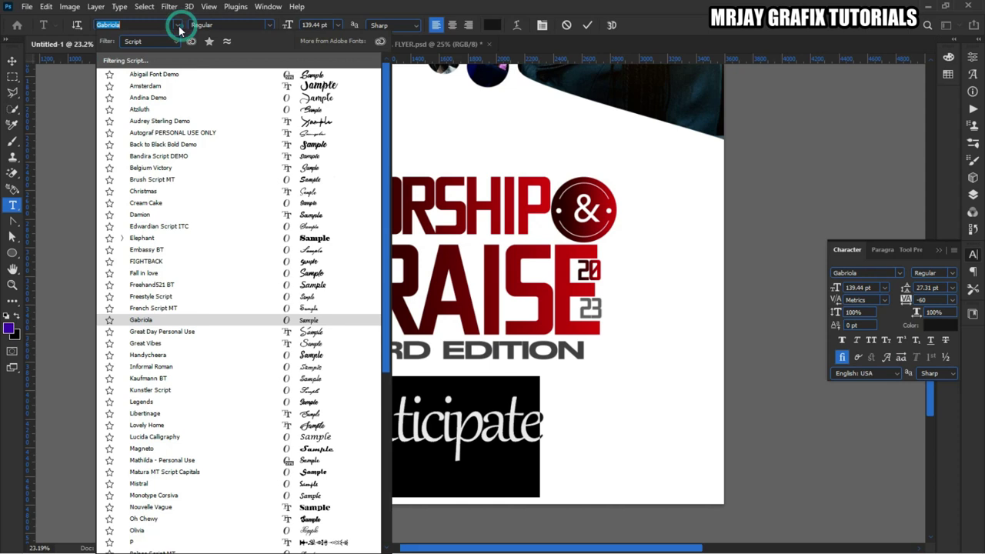
left_click(204, 191)
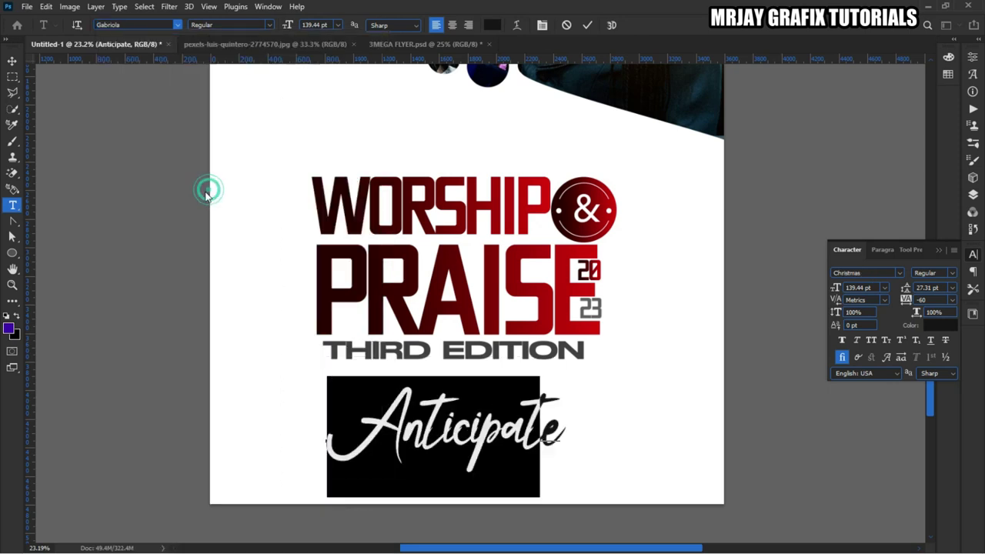
left_click(177, 26)
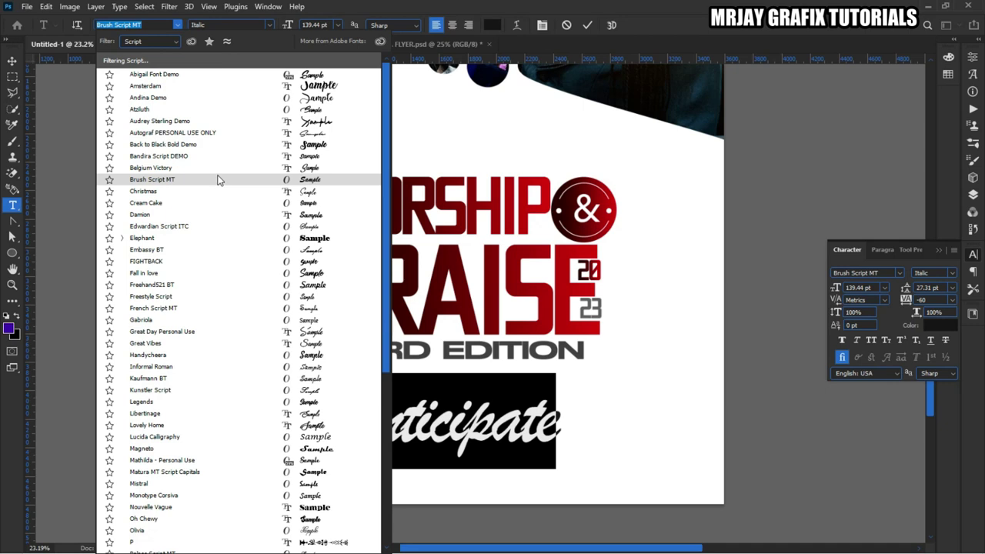
left_click(217, 134)
left_click(136, 154)
Move the Anticipate text slightly up so it sits centred beneath THIRD EDITION
key("v")
left_click_drag(427, 441, 406, 426)
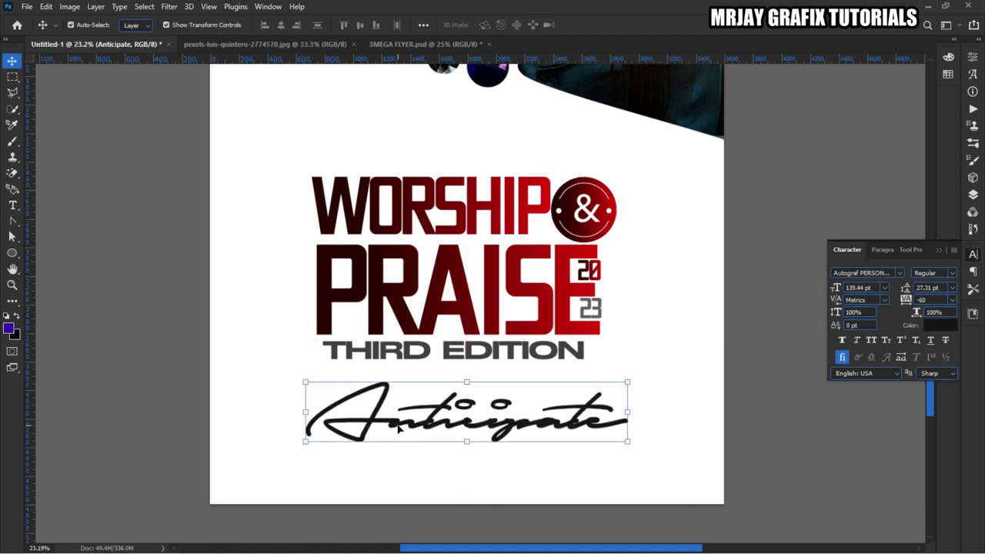
left_click(117, 326)
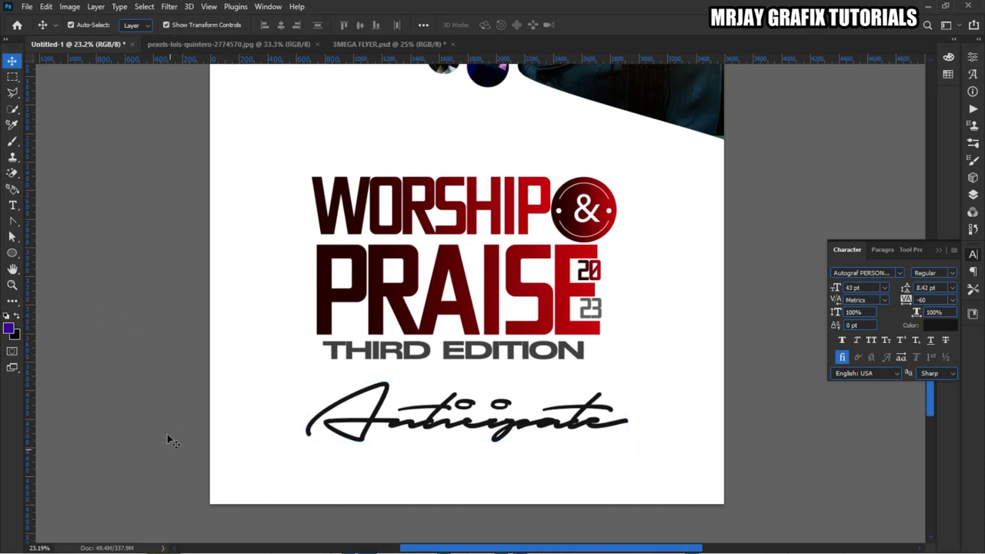
Start opening an image file and search the Downloads folder for "wors"
left_click(27, 7)
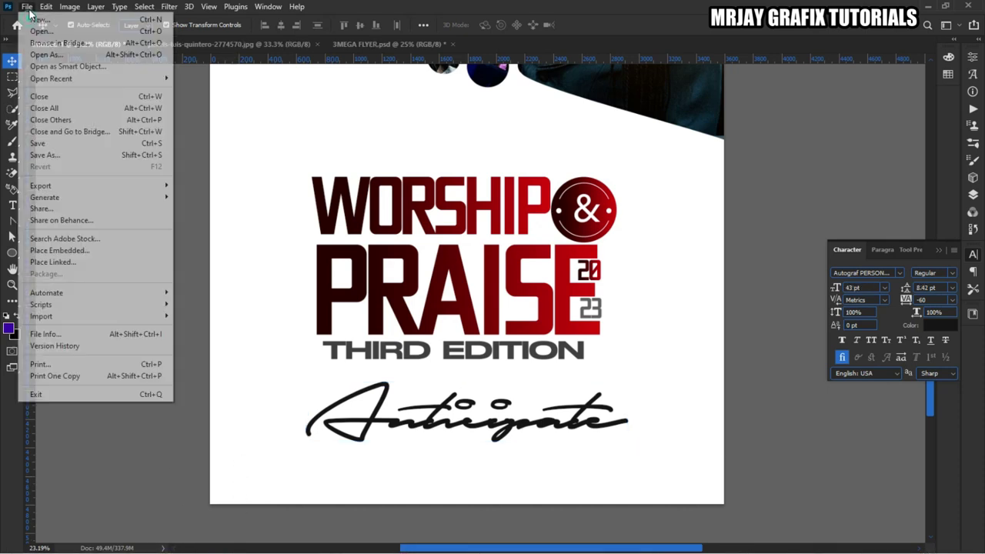
left_click(42, 29)
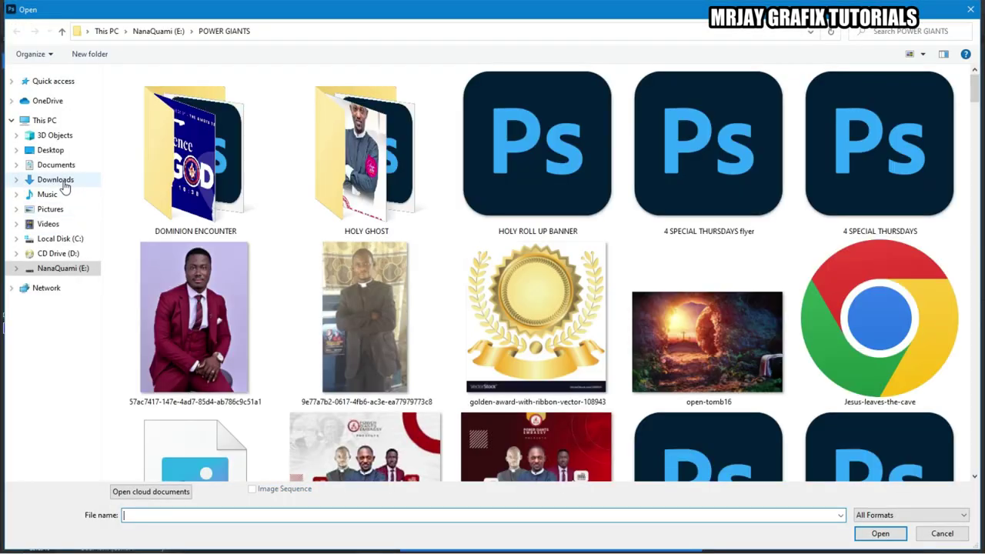
left_click(60, 182)
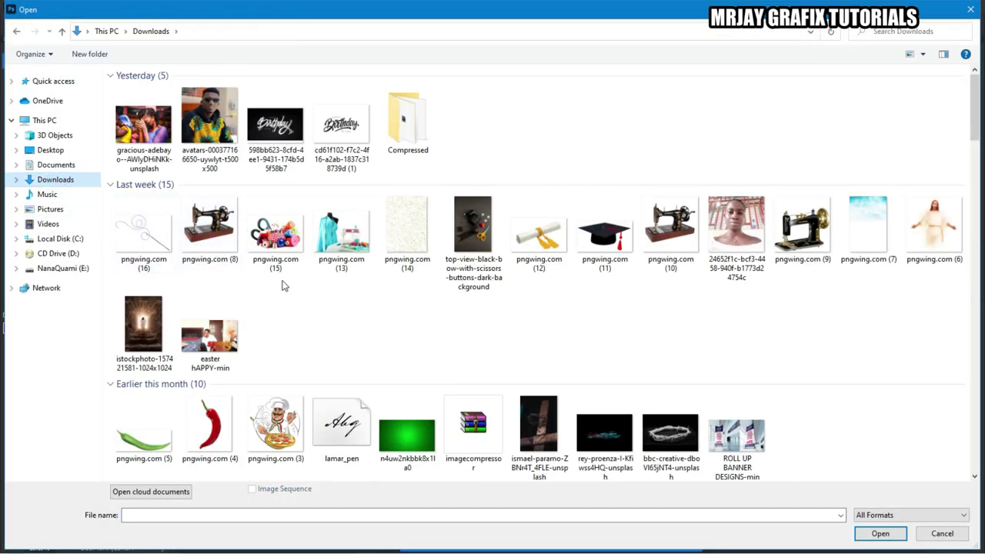
left_click(906, 33)
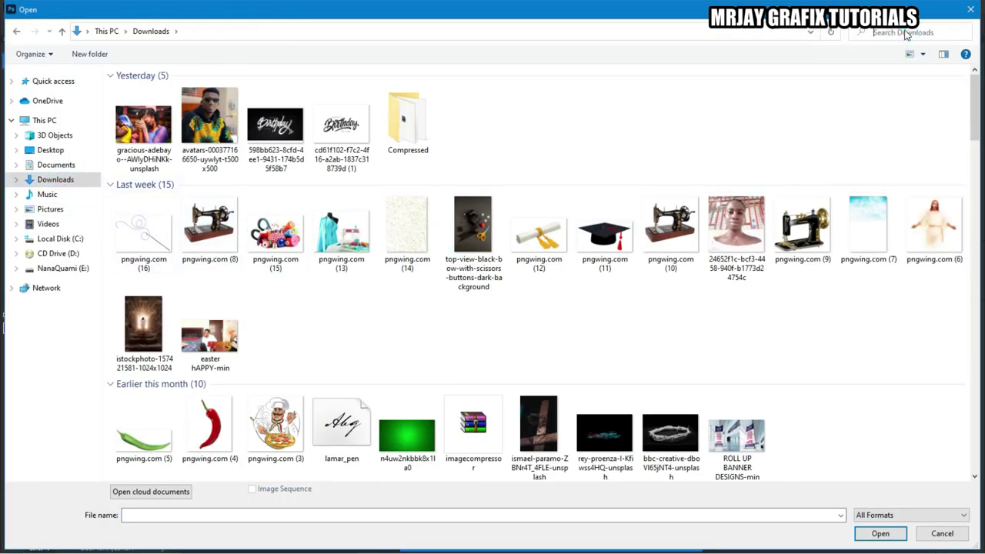
type("wors")
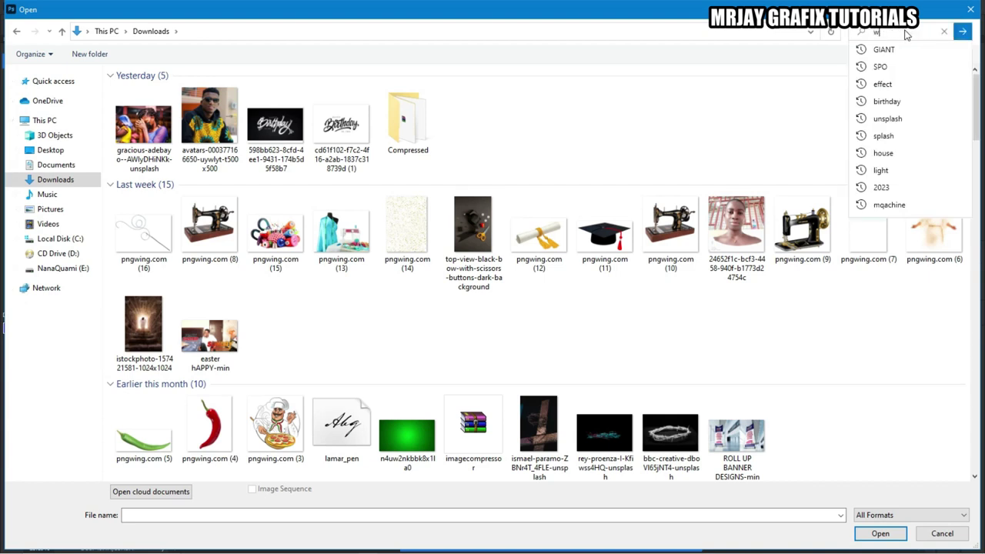
left_click(962, 30)
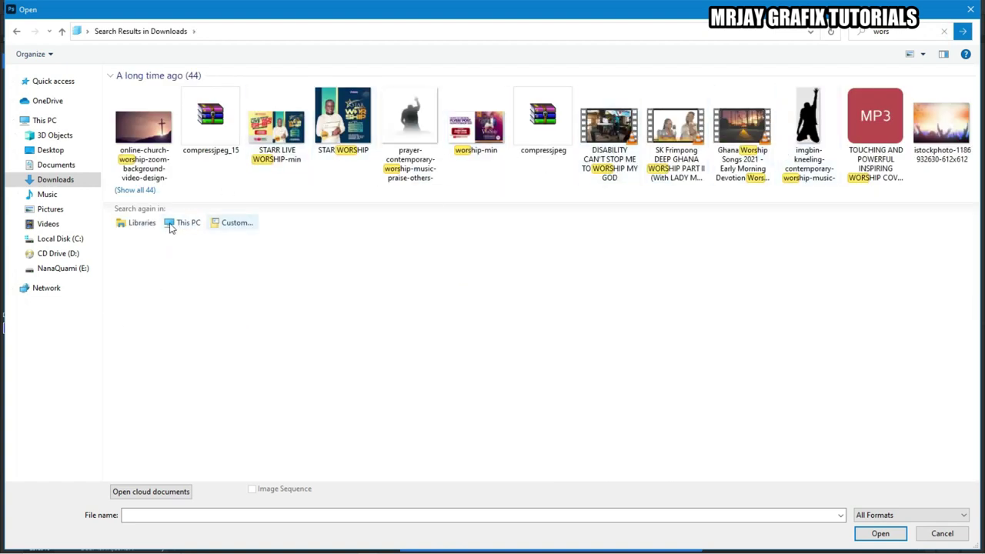
Show all the search results and open the kissclipart-worshipping-god silhouette PNG of a figure with outstretched arms
key("ctrl+a")
left_click(135, 189)
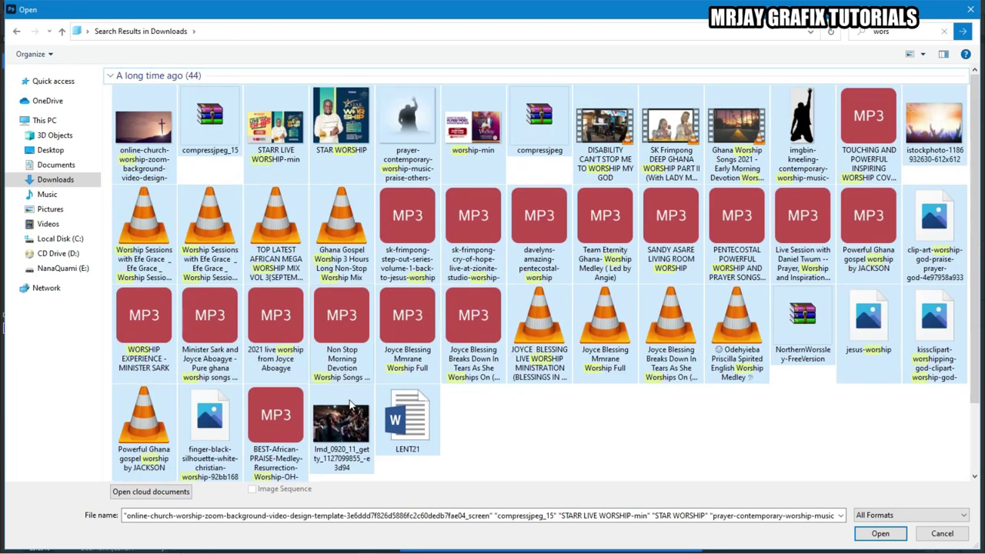
left_click(477, 425)
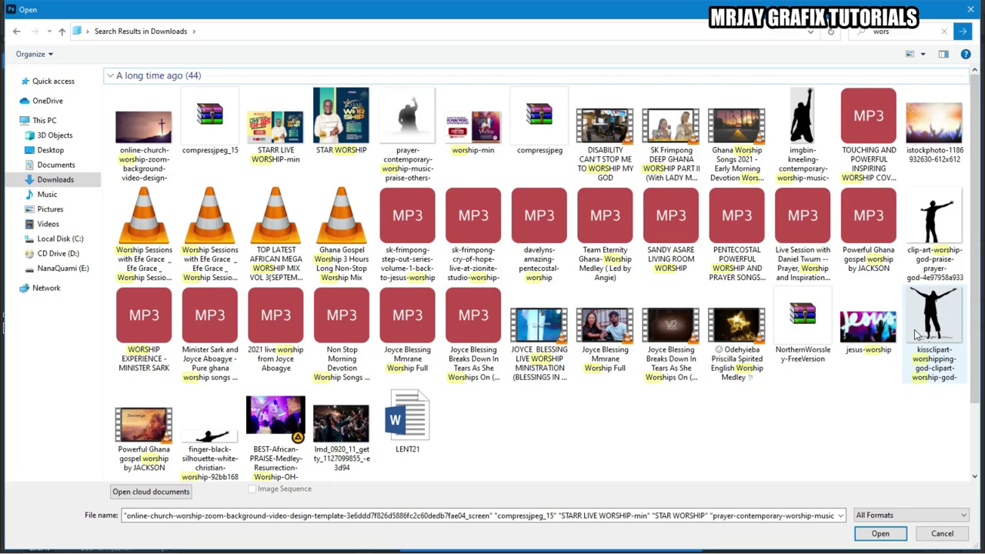
double_click(919, 333)
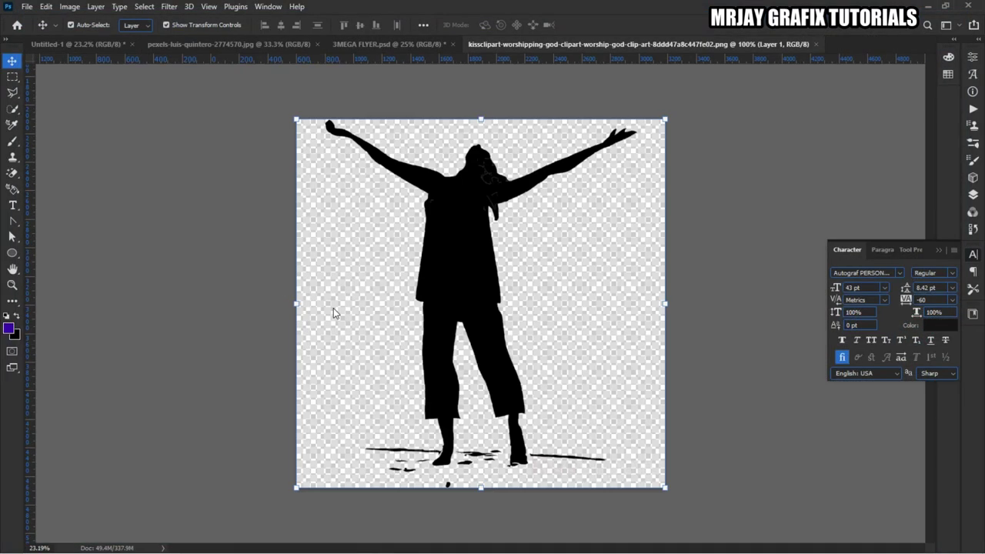
key("ctrl+plus")
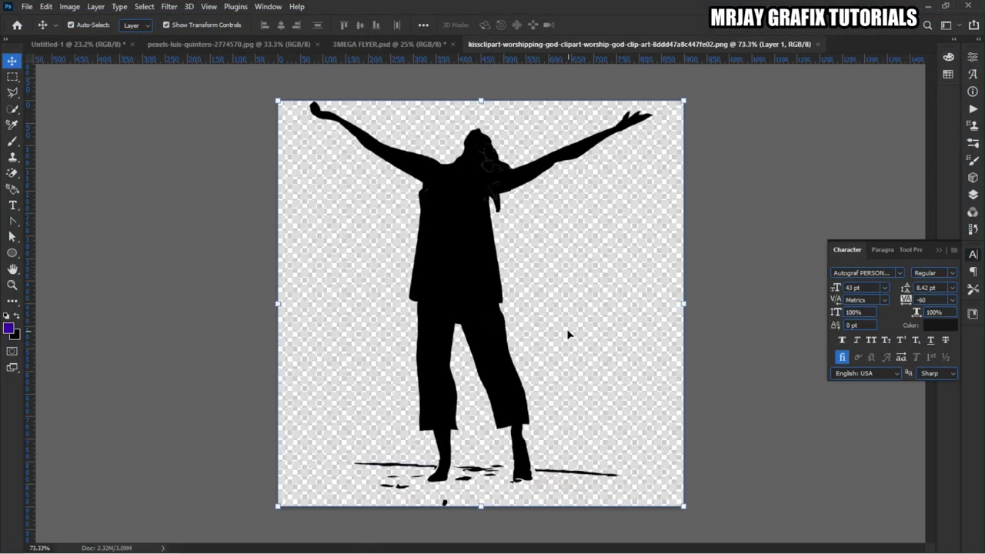
Try to erase the checkerboard background around the silhouette with the Magic Eraser, raising the tolerance to 88
left_click(971, 196)
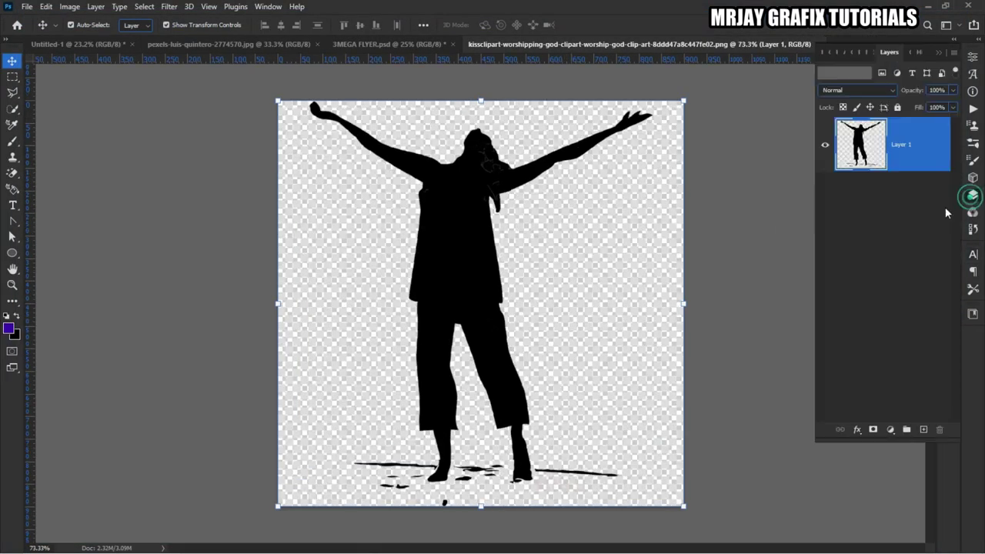
right_click(12, 175)
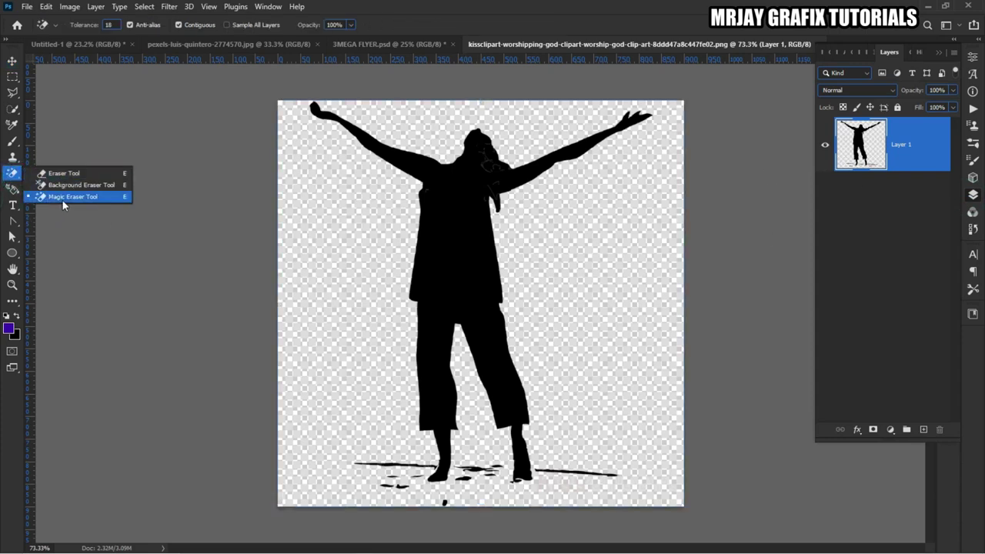
left_click(64, 197)
left_click(378, 254)
left_click_drag(81, 25, 135, 40)
left_click(341, 243)
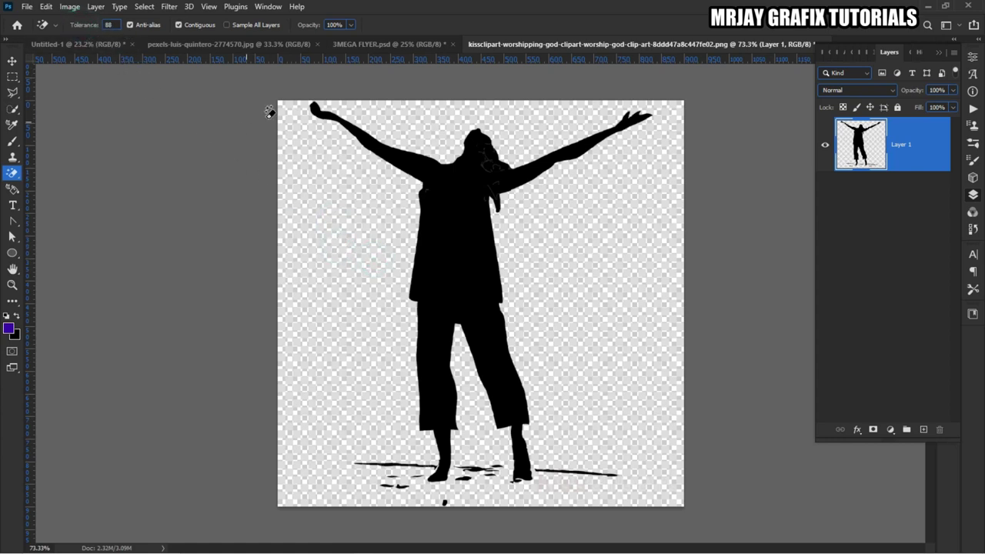
left_click(414, 132)
left_click(613, 267)
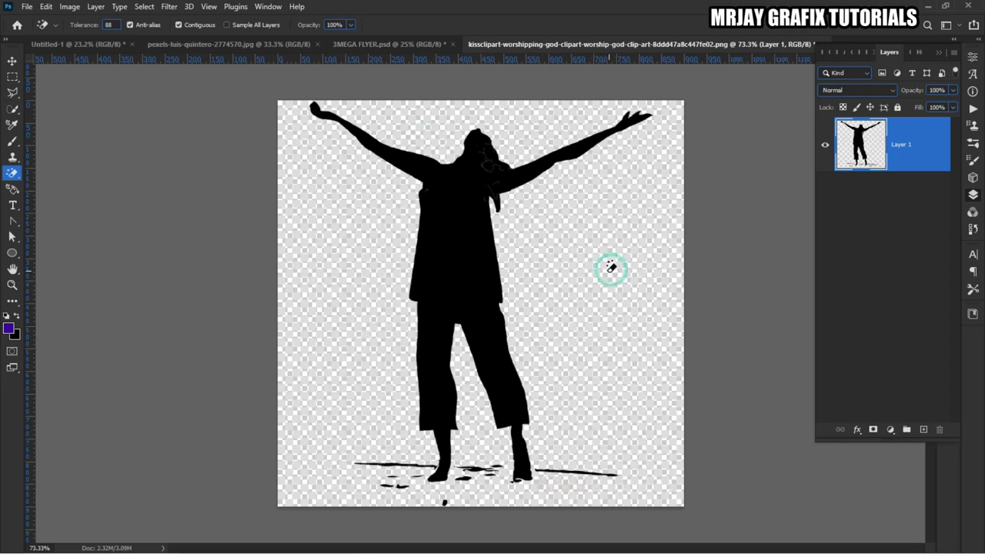
left_click(581, 283)
left_click(343, 274)
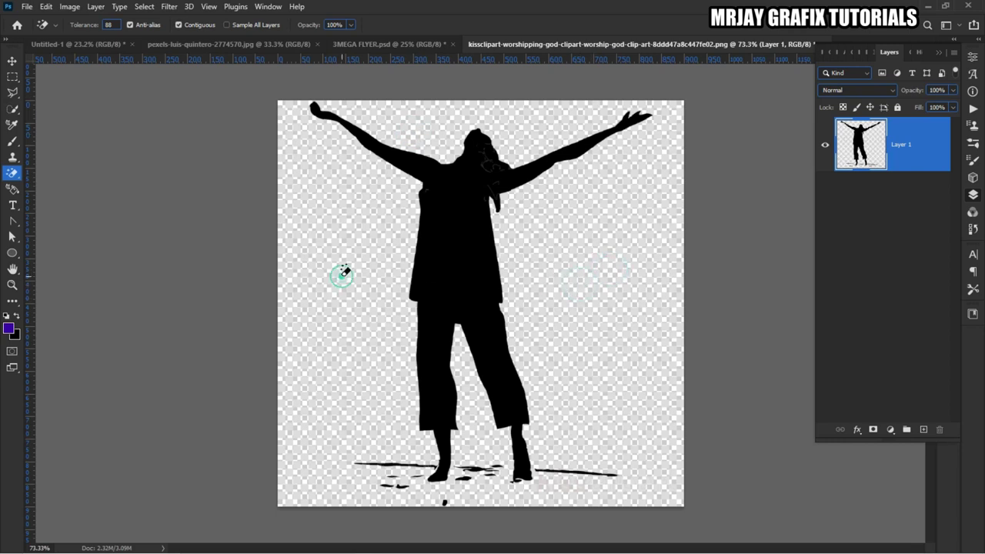
Remove the silhouette's background with the Remove Background quick action and apply the resulting layer mask
left_click(974, 59)
left_click(849, 250)
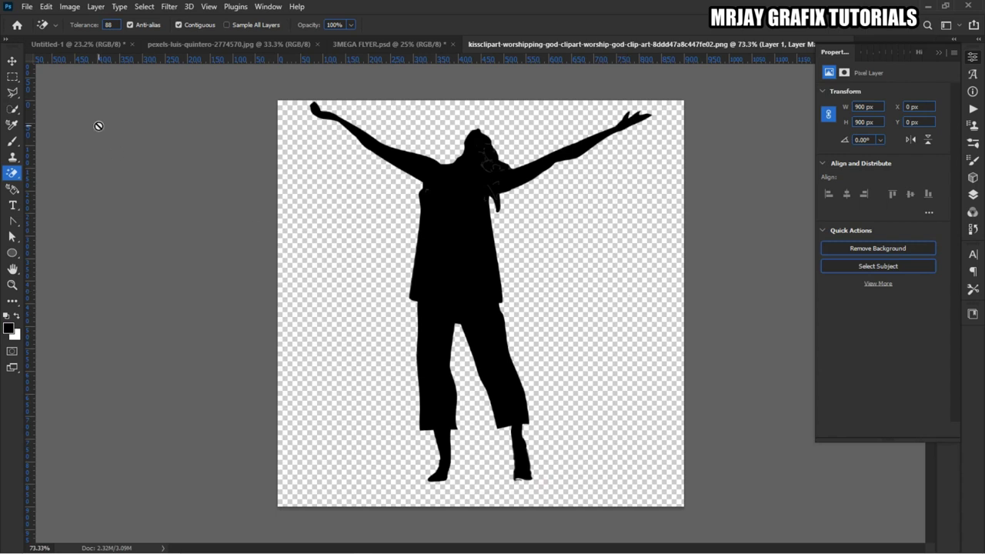
left_click(12, 61)
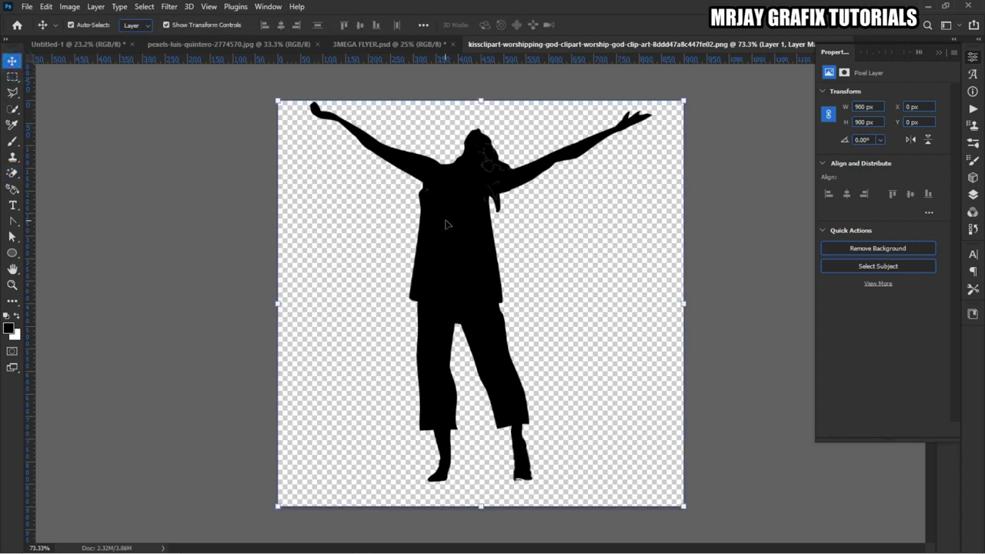
left_click(973, 194)
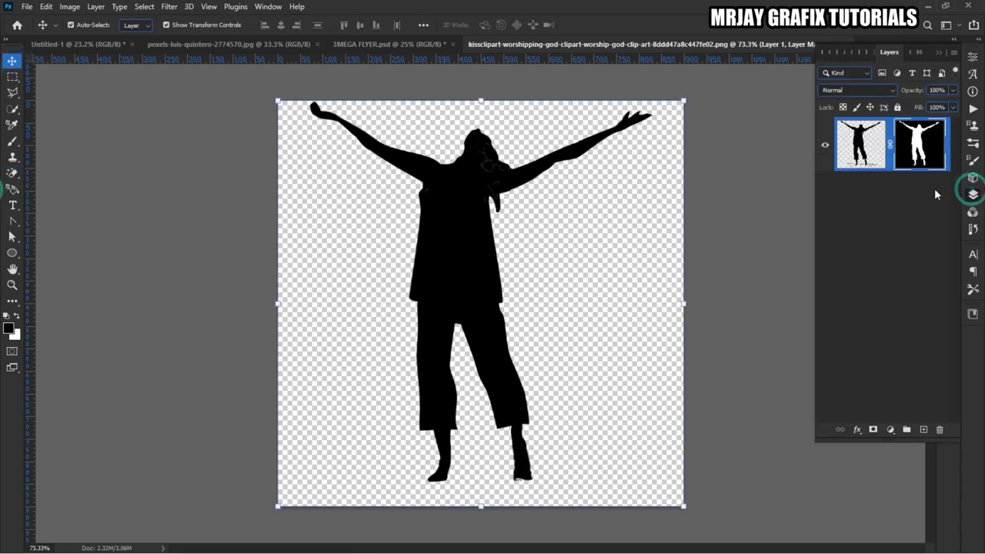
right_click(904, 145)
left_click(884, 177)
Bring the silhouette into the flyer's lower-right corner and enlarge it until its feet reach the page's bottom edge
left_click_drag(453, 236, 645, 462)
scroll(589, 491, "down", 3)
left_click(589, 491)
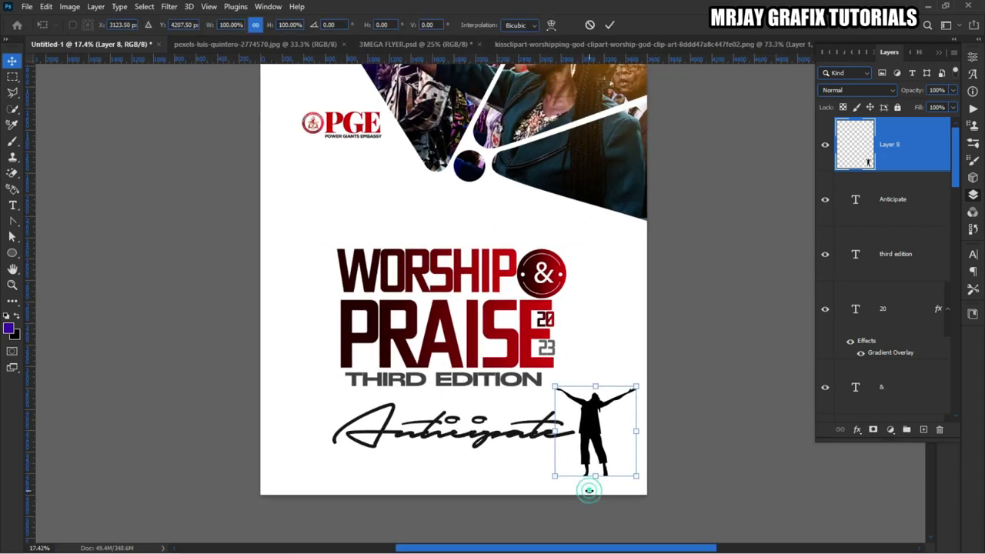
left_click_drag(597, 477, 597, 495)
left_click(107, 271)
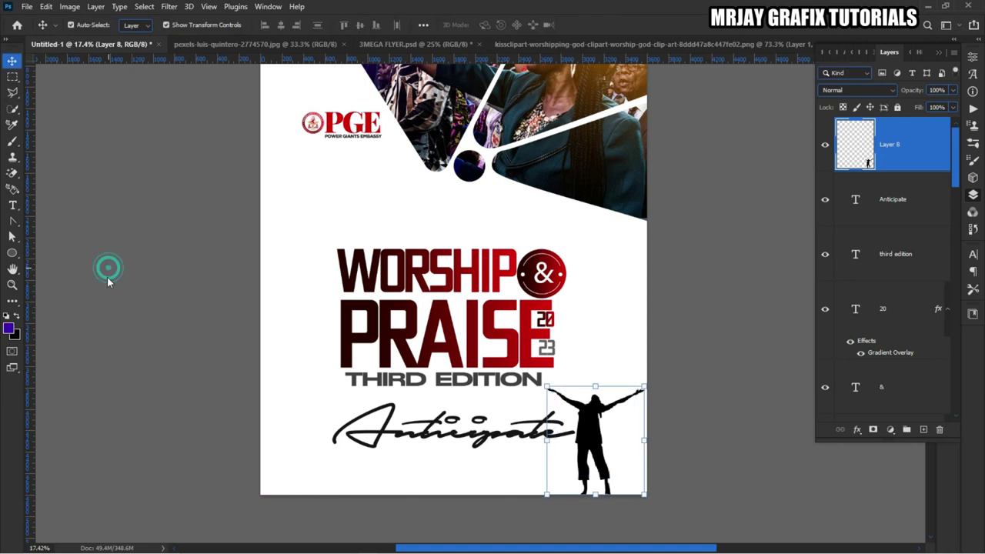
Shrink the Anticipate text and move it below THIRD EDITION, clear of the silhouette
left_click(368, 439)
left_click_drag(332, 453, 368, 454)
key("Return")
left_click_drag(468, 425, 444, 443)
left_click(590, 462)
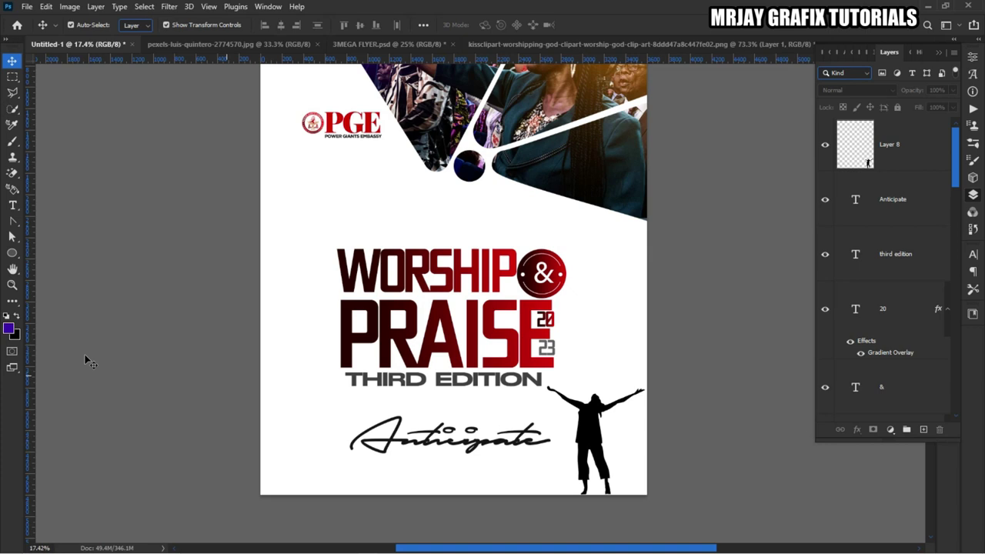
Set the foreground colour to orange ff9600
left_click(9, 329)
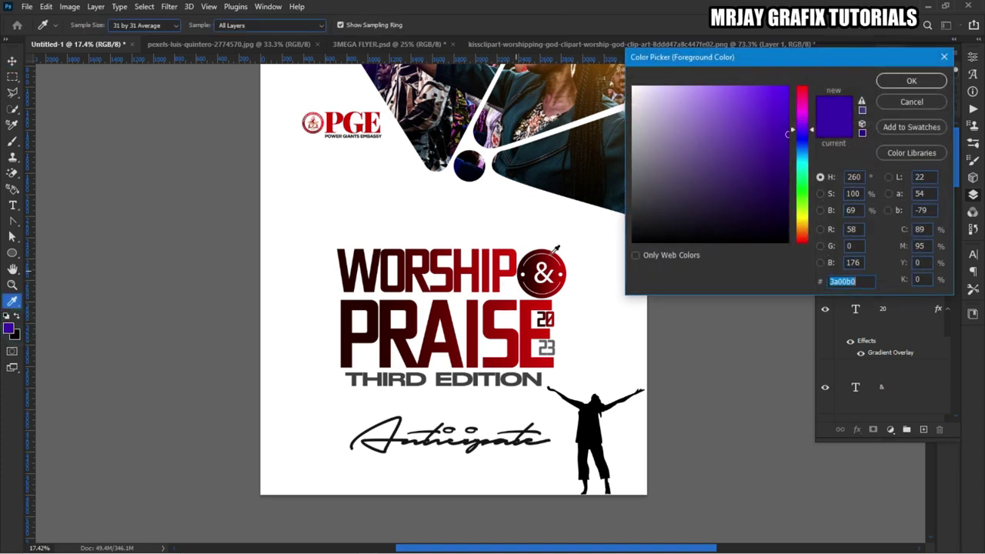
left_click_drag(806, 224, 799, 229)
left_click_drag(776, 101, 808, 60)
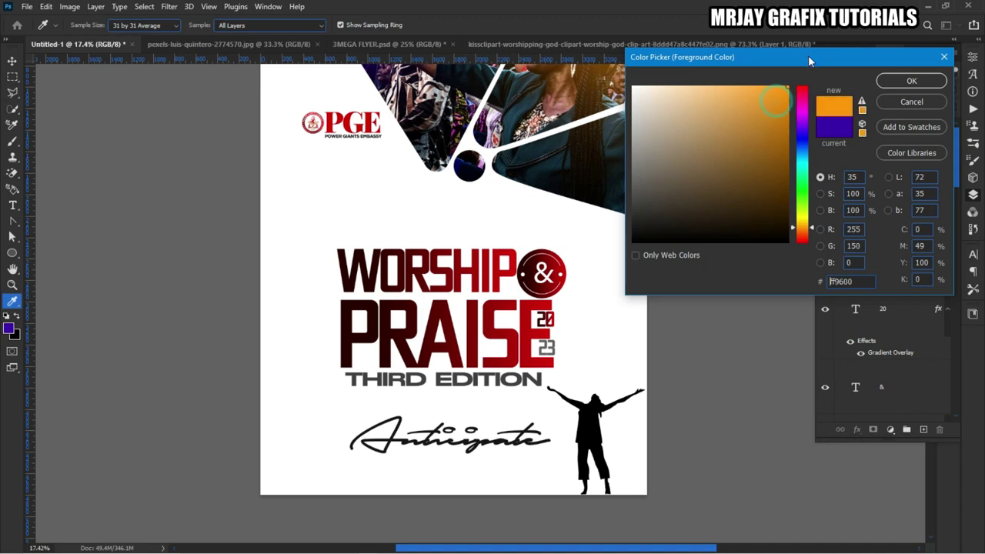
left_click(909, 81)
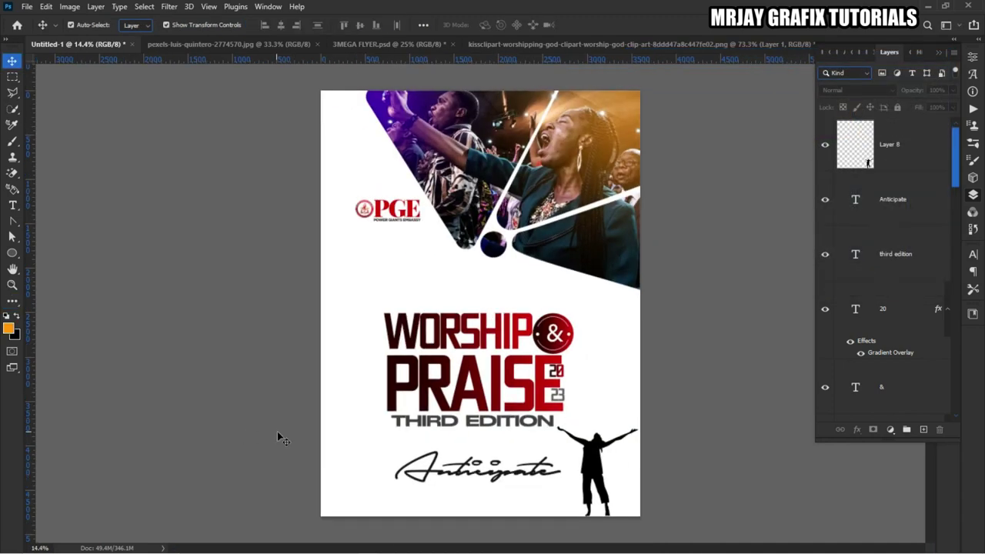
Move the silhouette layer down the stack to between the & and 23 text layers
left_click(972, 257)
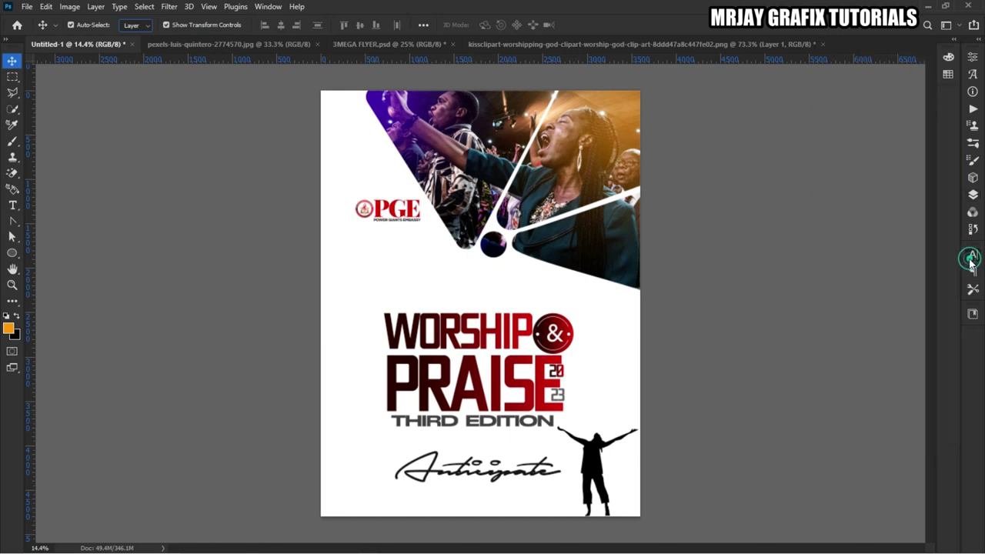
left_click(973, 195)
scroll(861, 378, "down", 3)
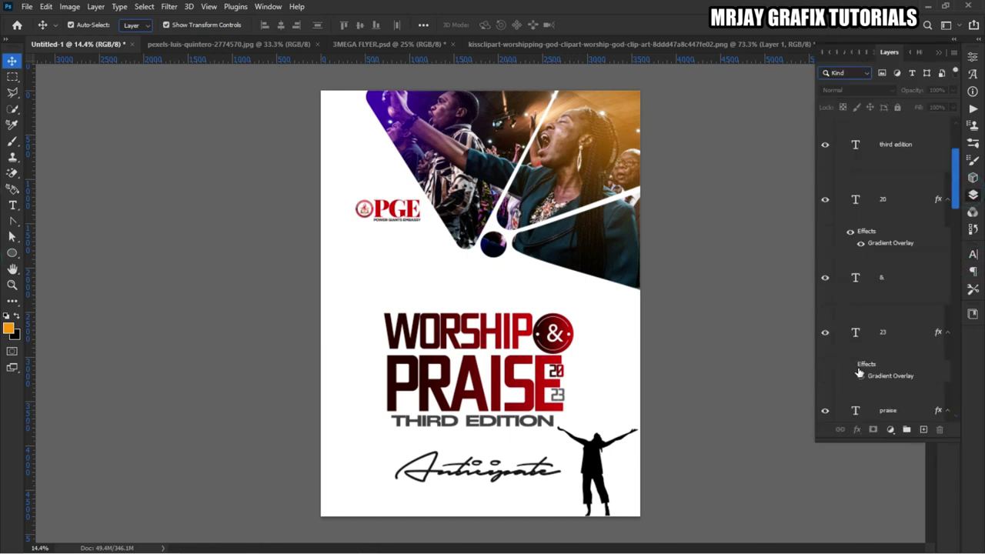
scroll(863, 377, "down", 10)
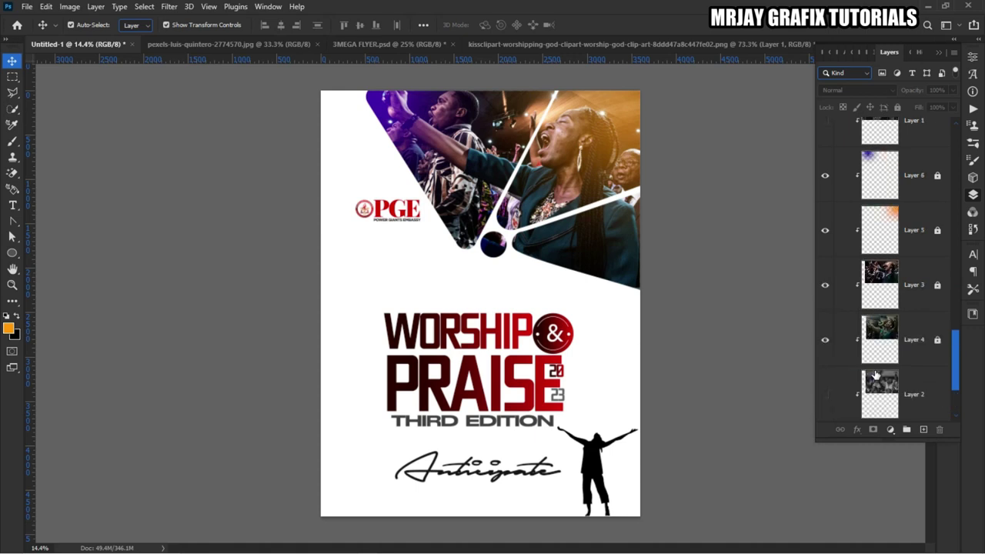
scroll(866, 277, "up", 12)
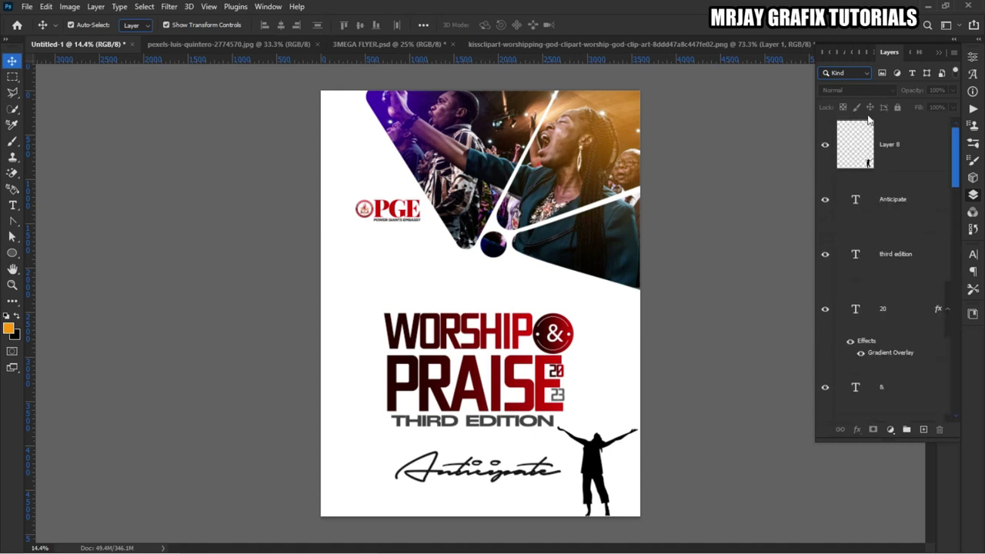
left_click(870, 120)
left_click_drag(892, 154, 873, 393)
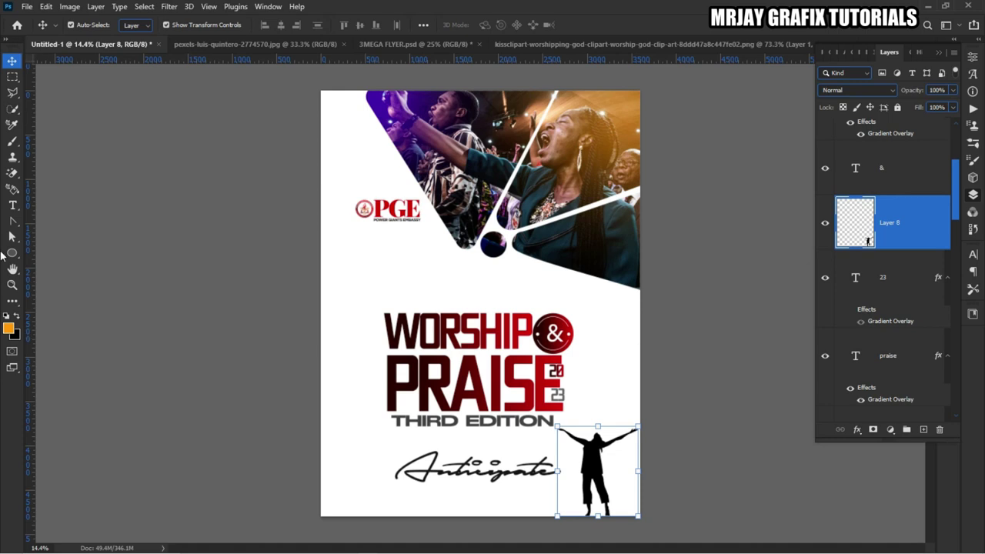
left_click(11, 144)
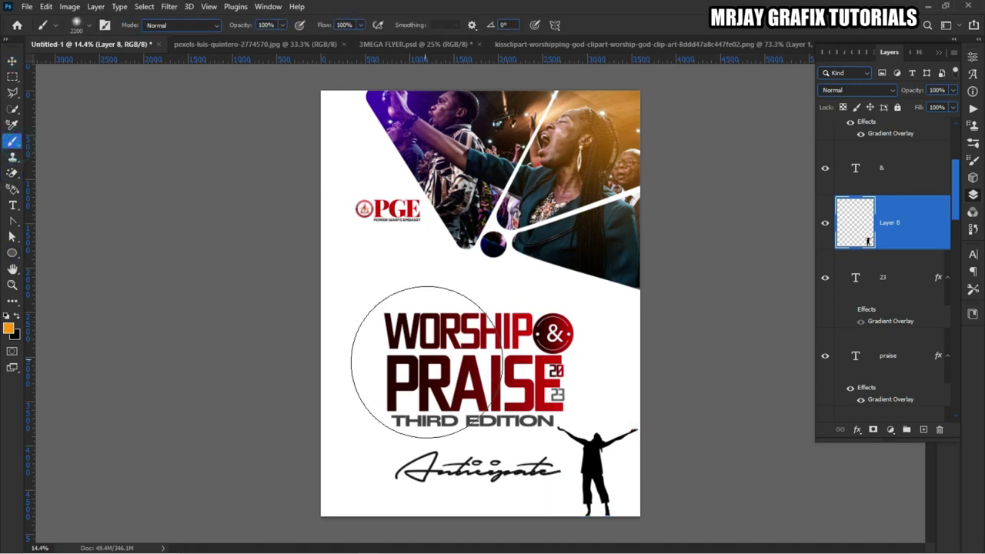
left_click_drag(341, 506, 435, 504)
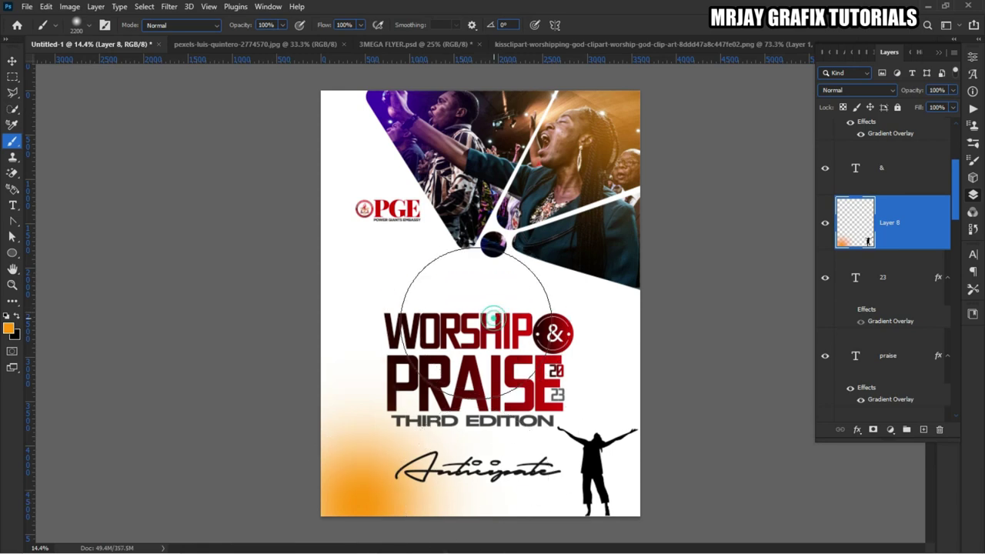
left_click_drag(481, 292, 307, 392)
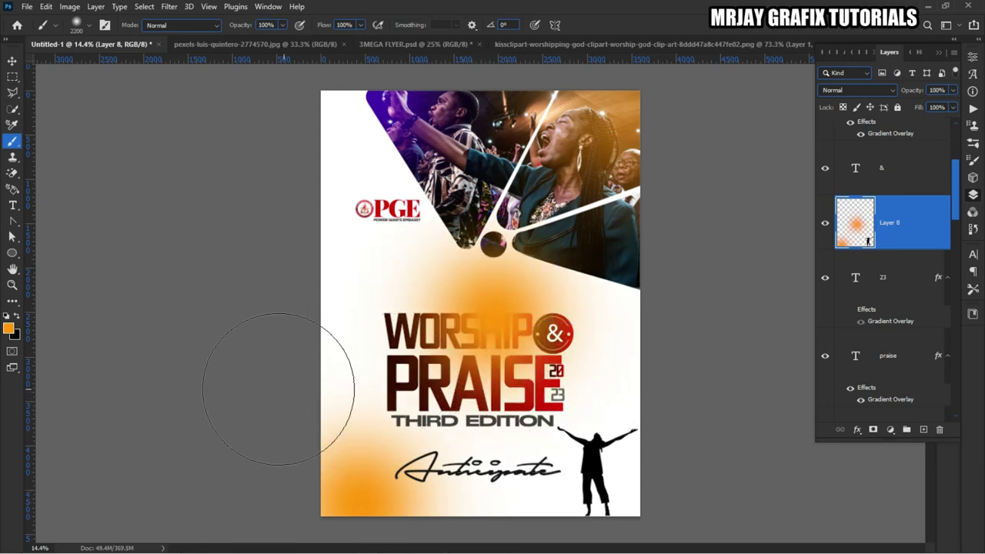
key("ctrl+z")
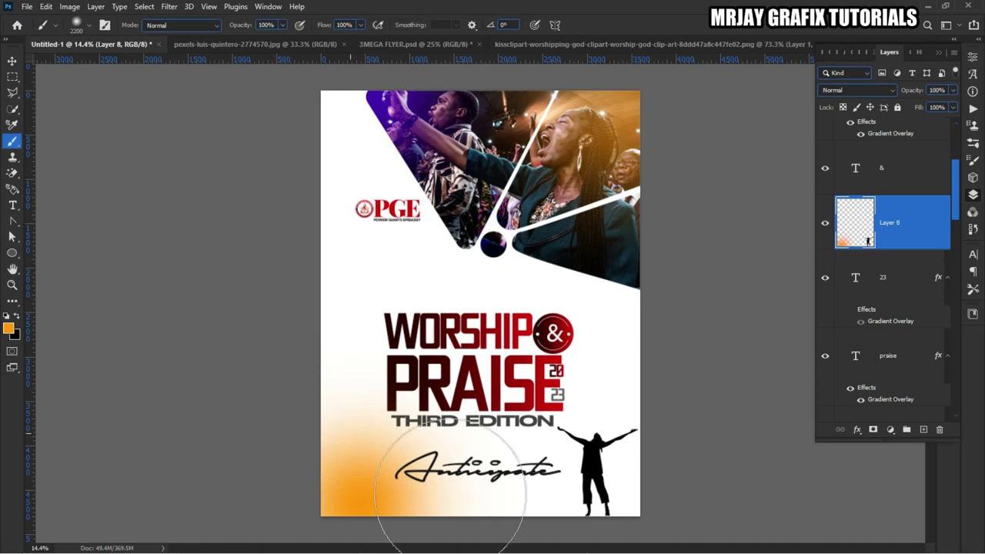
mouse_move(688, 488)
left_mouse_down()
mouse_move(385, 548)
mouse_move(594, 429)
left_mouse_up()
left_click_drag(633, 336, 682, 352)
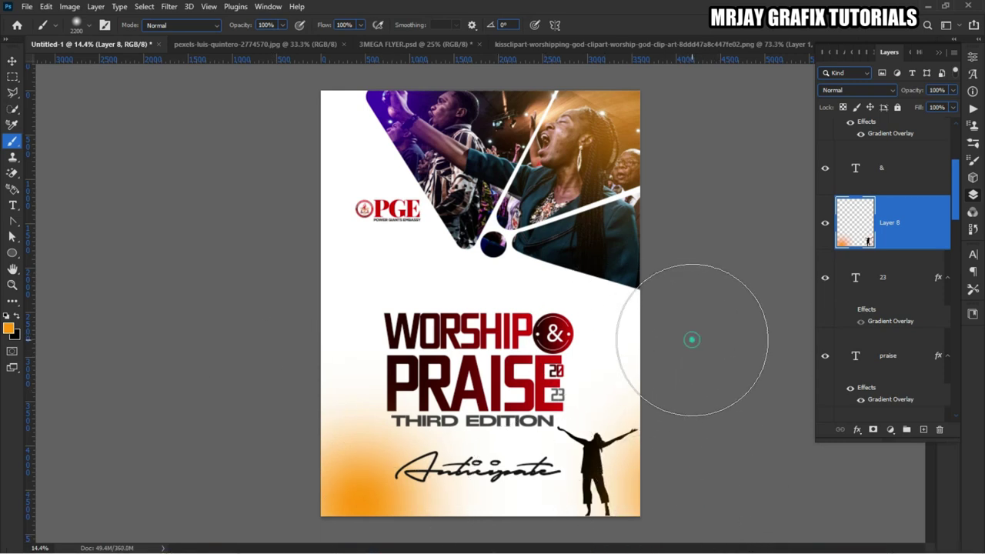
Set the foreground colour to purple 5e2fbc by sampling the purple corner of the crowd photo
left_click(8, 331)
left_click(374, 103)
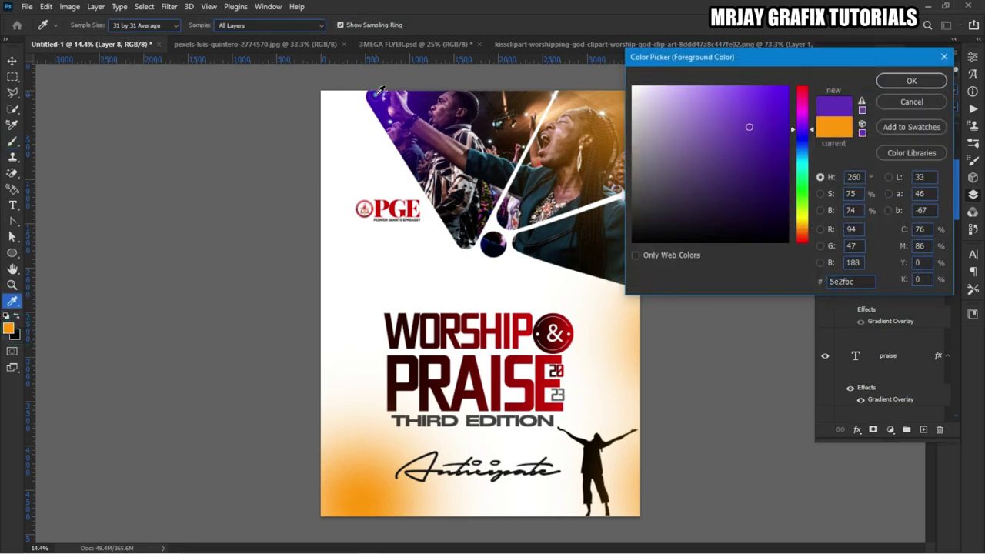
left_click(908, 80)
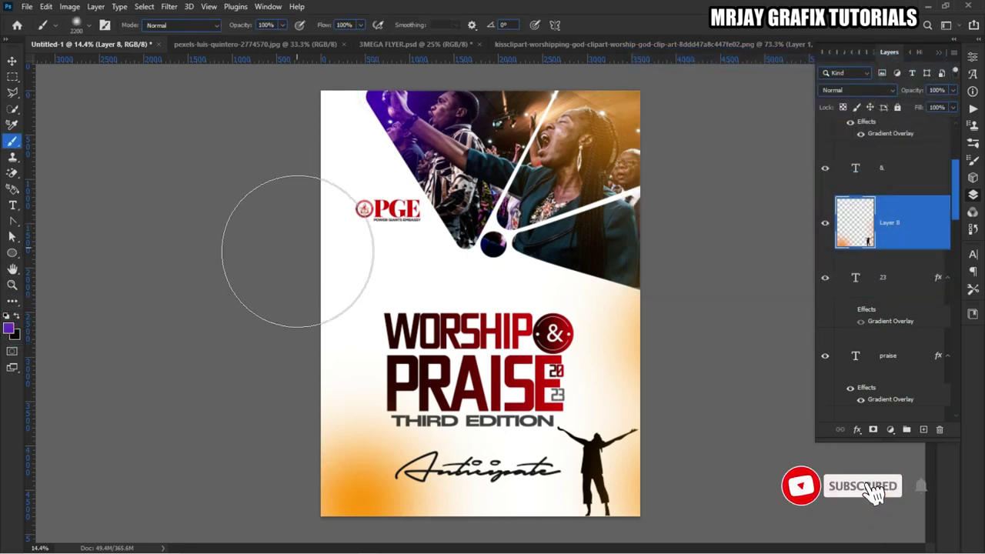
left_click(308, 275)
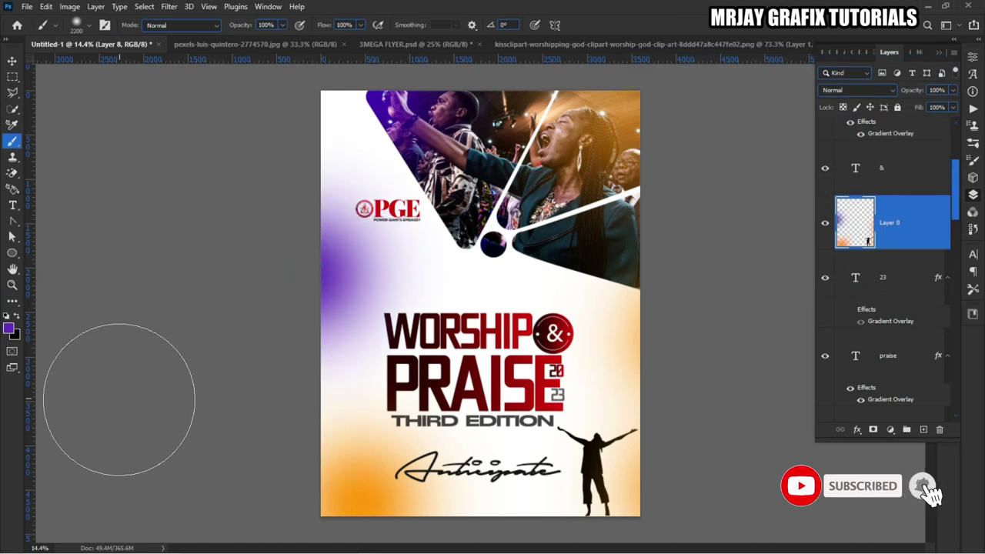
left_click(11, 60)
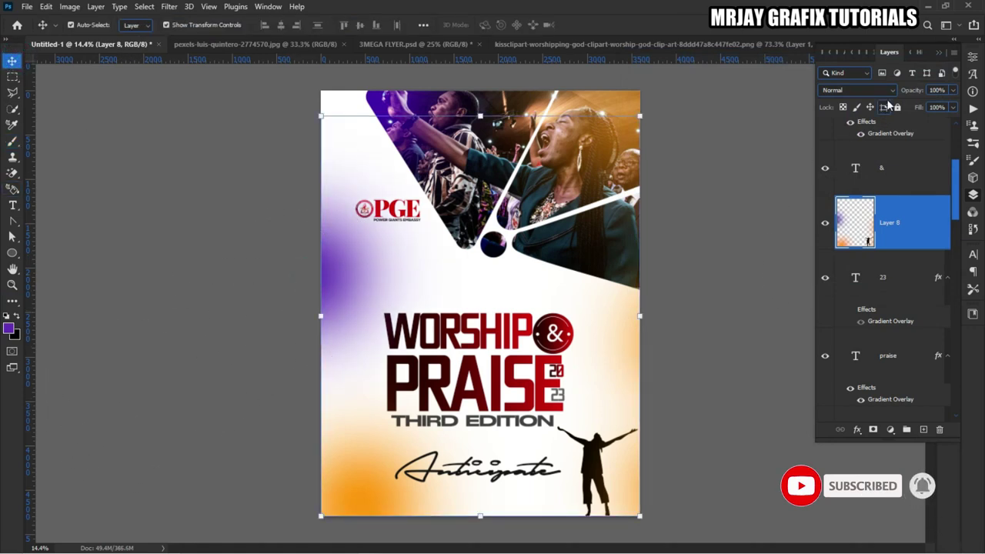
left_click_drag(919, 93, 889, 106)
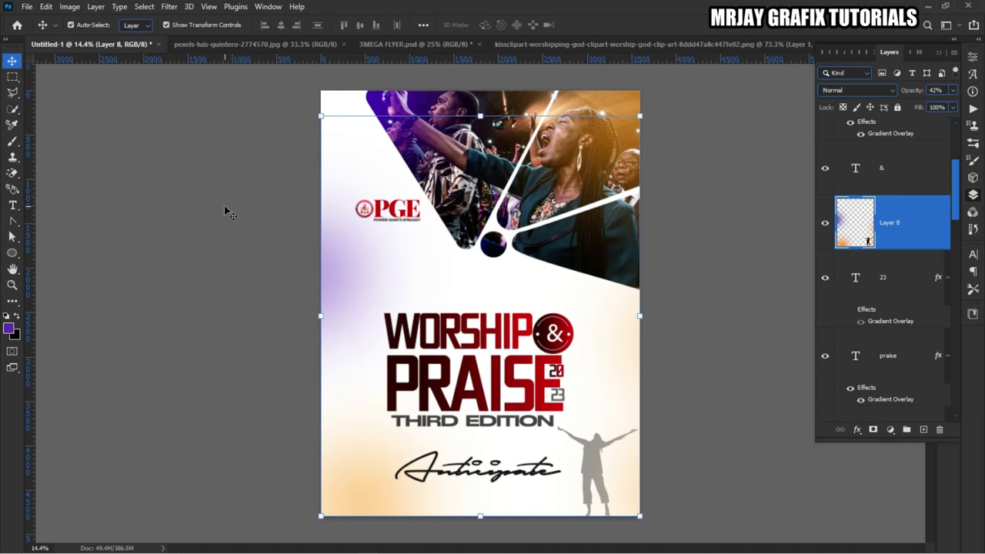
key("ctrl+z")
key("ctrl+z")
key("ctrl+z")
key("ctrl+z")
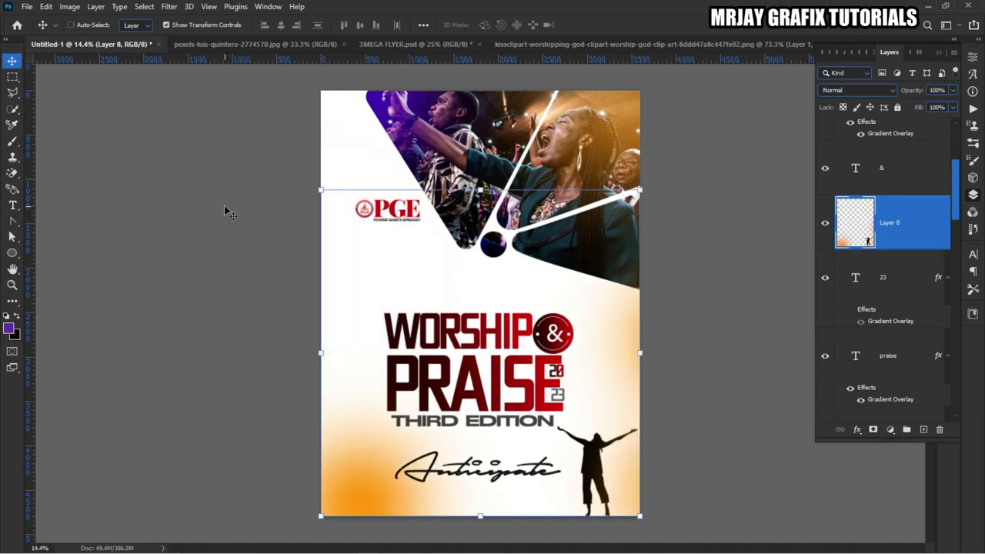
key("ctrl+z")
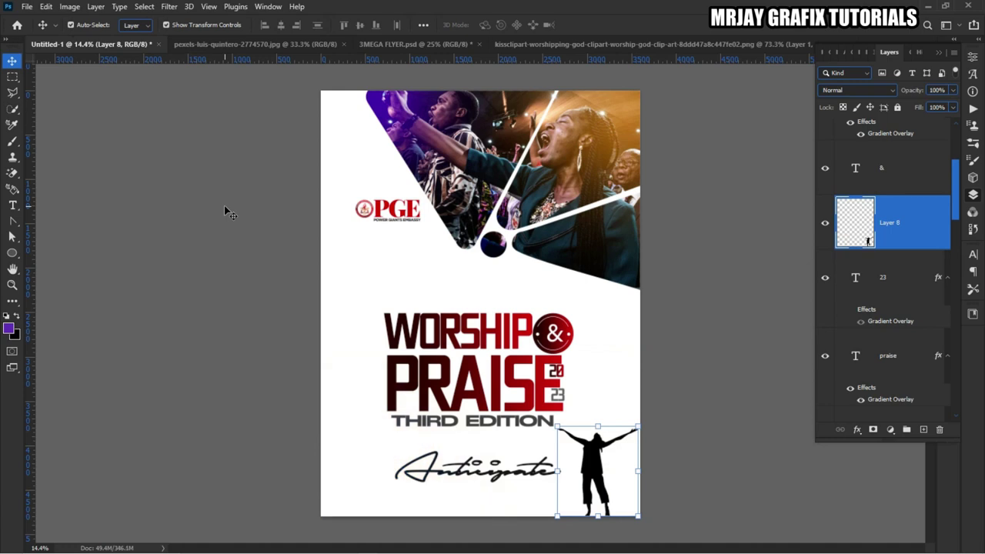
Create a new layer beneath the silhouette layer and brush soft purple glows along the page's left edge and lower-left corner
left_click(924, 429)
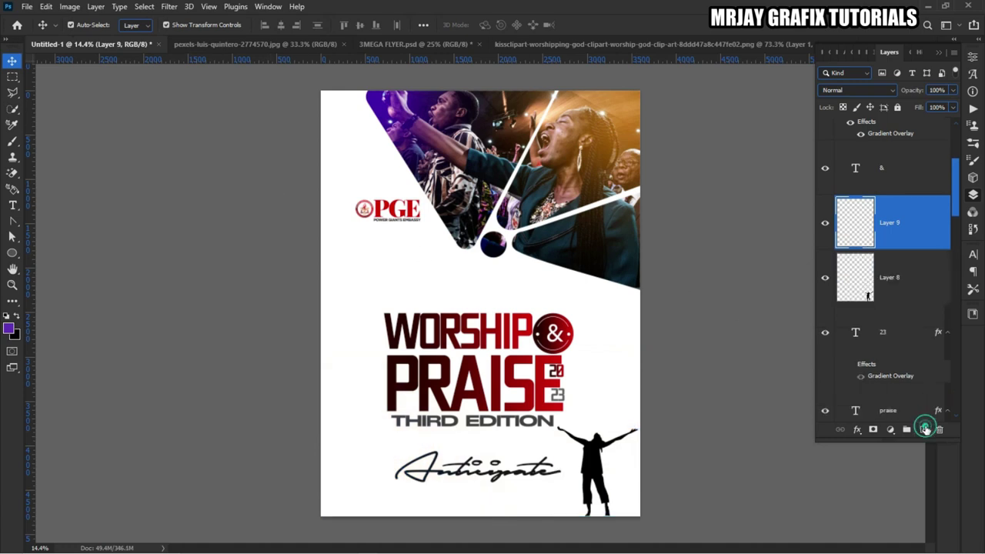
left_click_drag(853, 228, 859, 308)
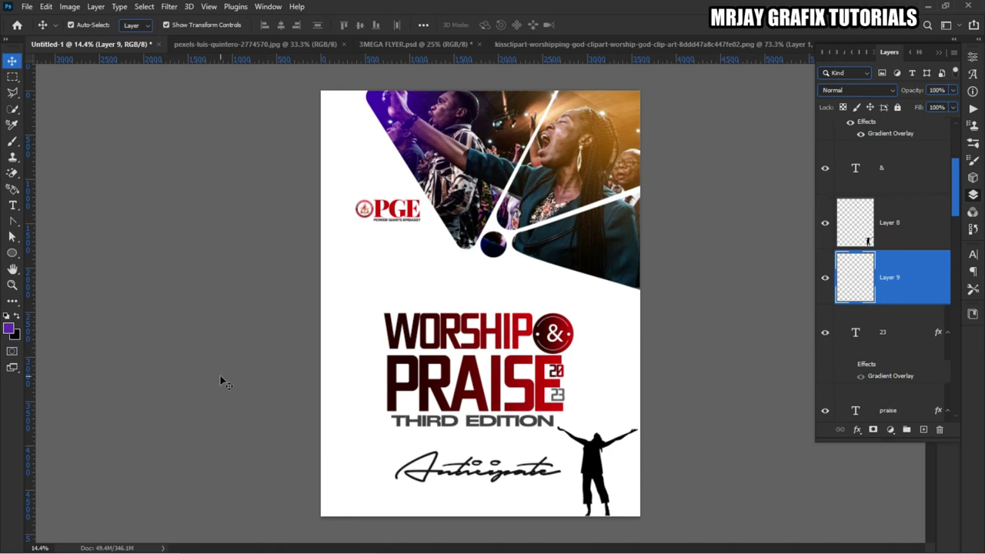
key("b")
left_click(294, 347)
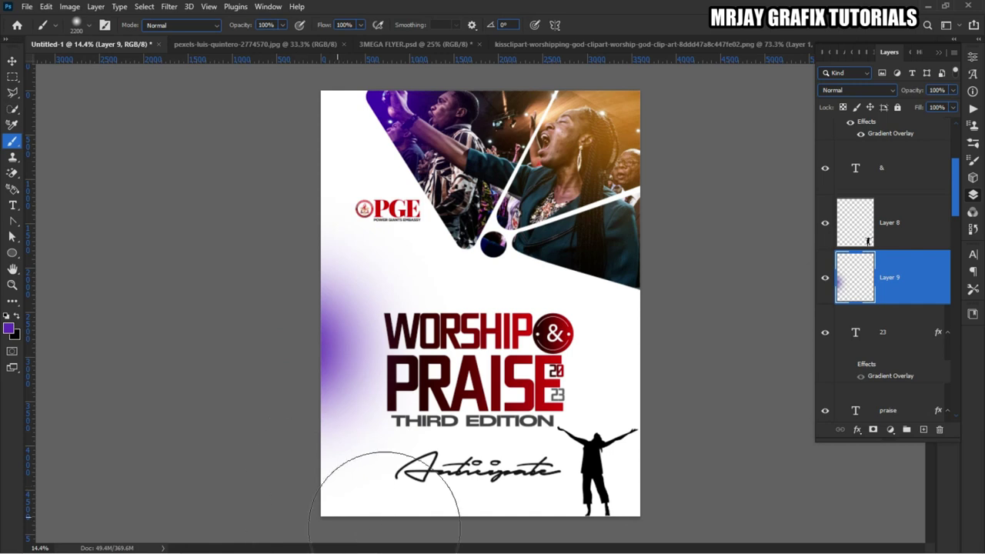
left_click(282, 534)
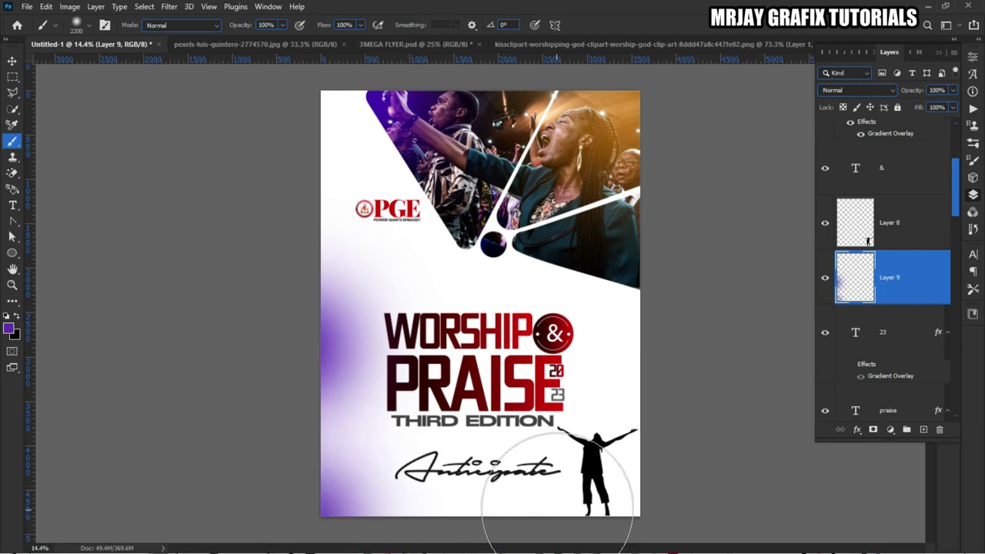
Set the foreground colour to a bright orange and brush a soft glow down the page's lower right edge
left_click(9, 330)
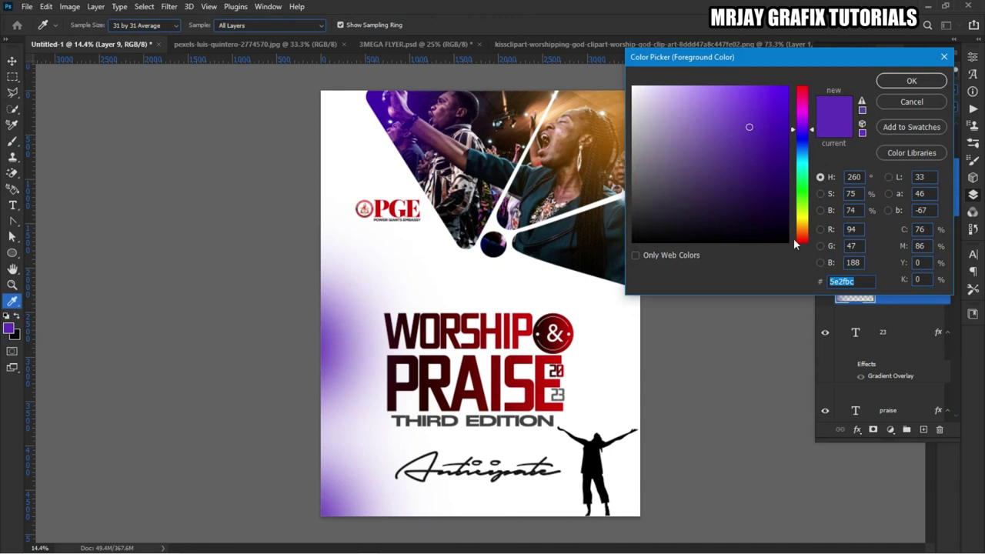
mouse_move(806, 221)
left_mouse_down()
mouse_move(807, 239)
mouse_move(807, 231)
left_mouse_up()
left_click_drag(768, 89, 788, 87)
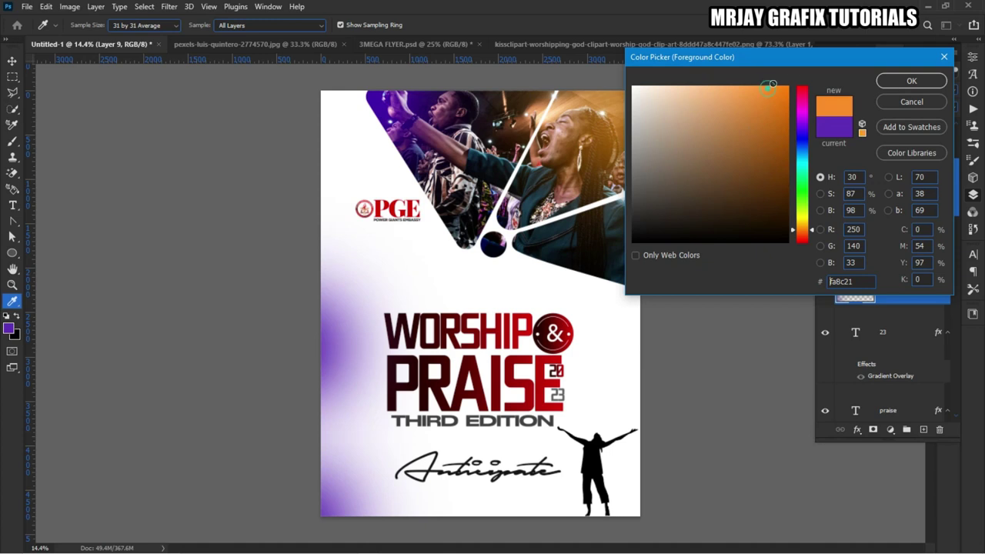
left_click(912, 80)
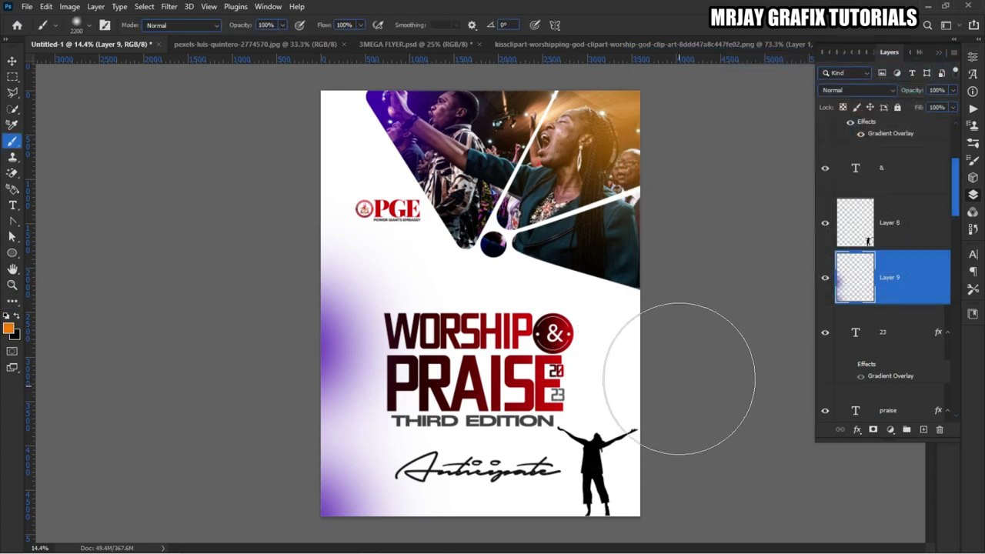
left_click_drag(682, 361, 682, 462)
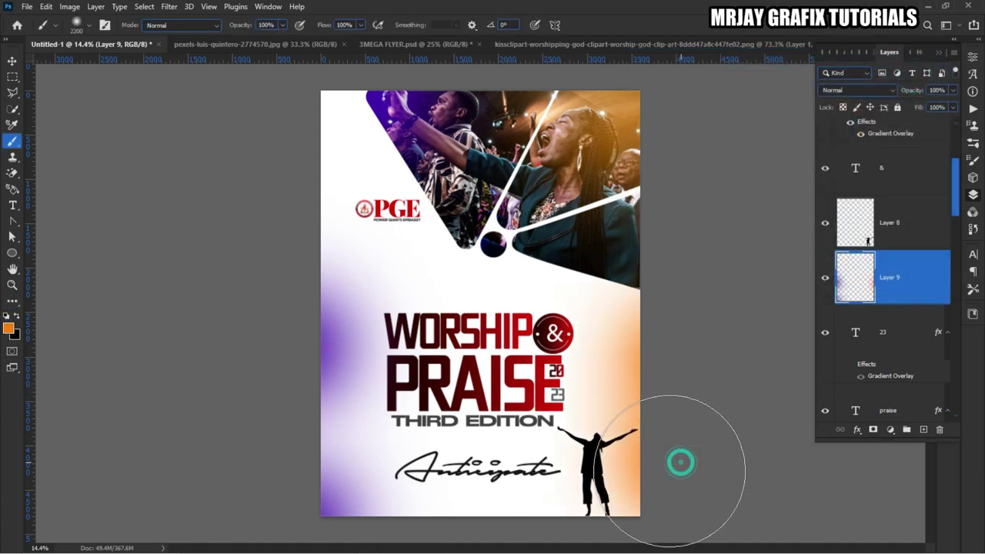
Set the glow layer's blend mode to Dissolve and move the layer down to just above Background
left_click(12, 61)
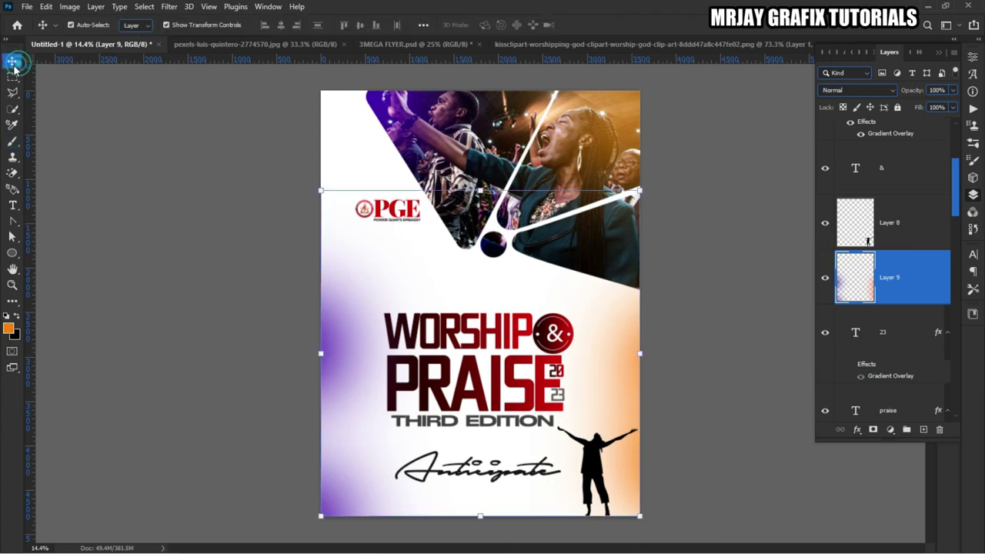
left_click(873, 92)
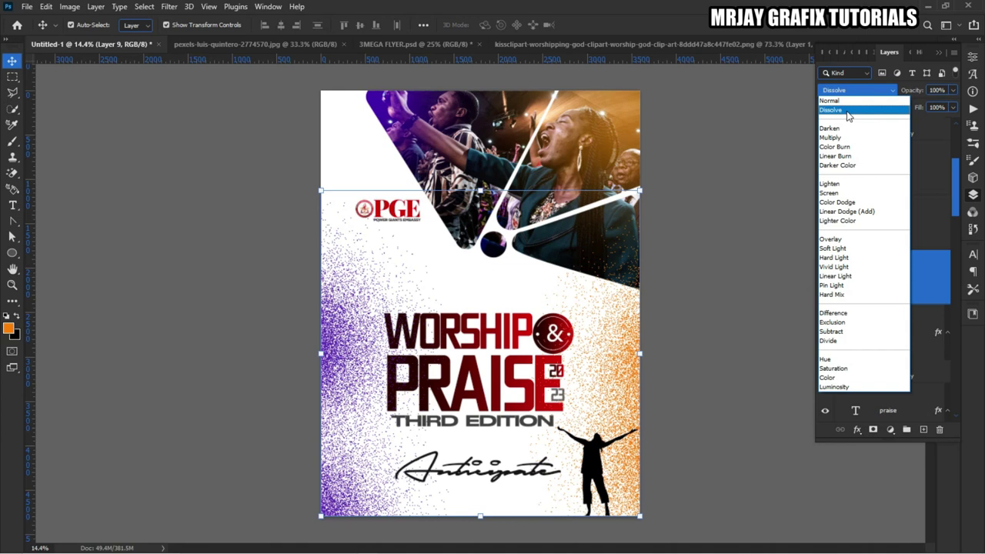
left_click(849, 114)
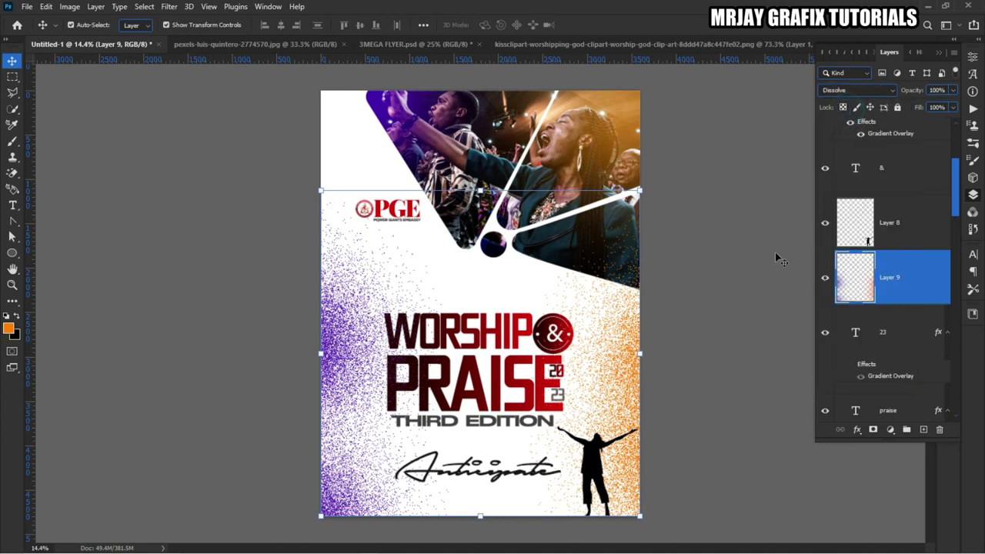
left_click_drag(881, 278, 883, 359)
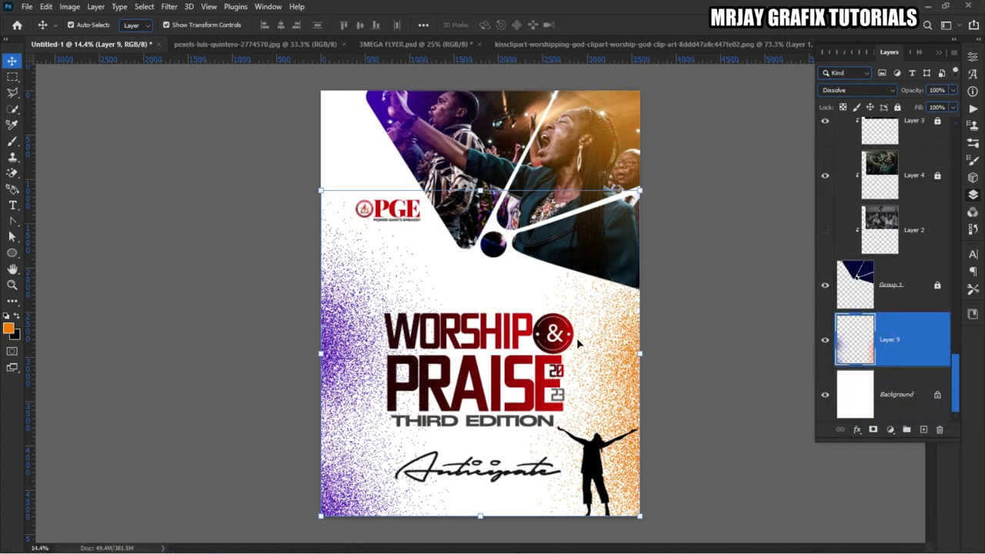
Reduce the speckled glow layer's opacity to 72%
left_click(150, 273)
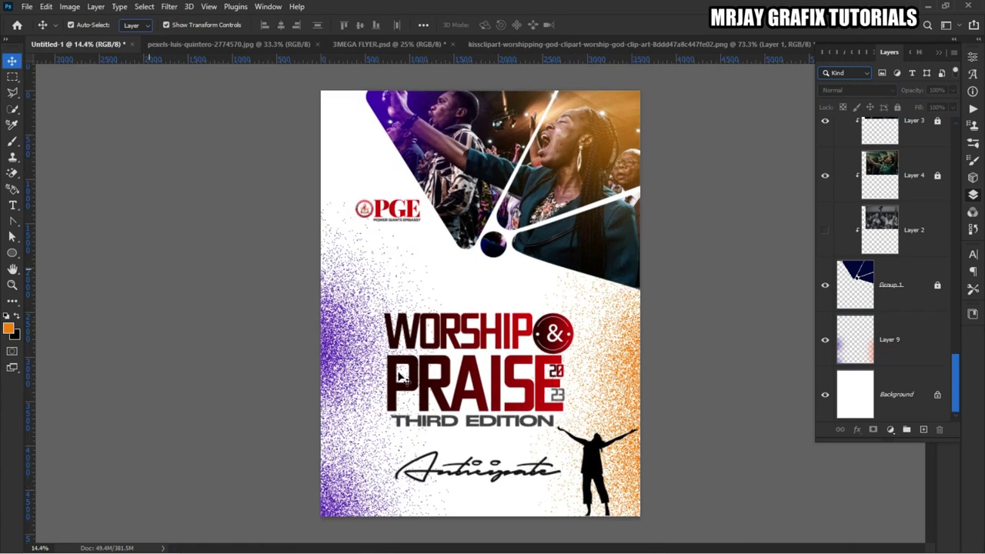
left_click(343, 372)
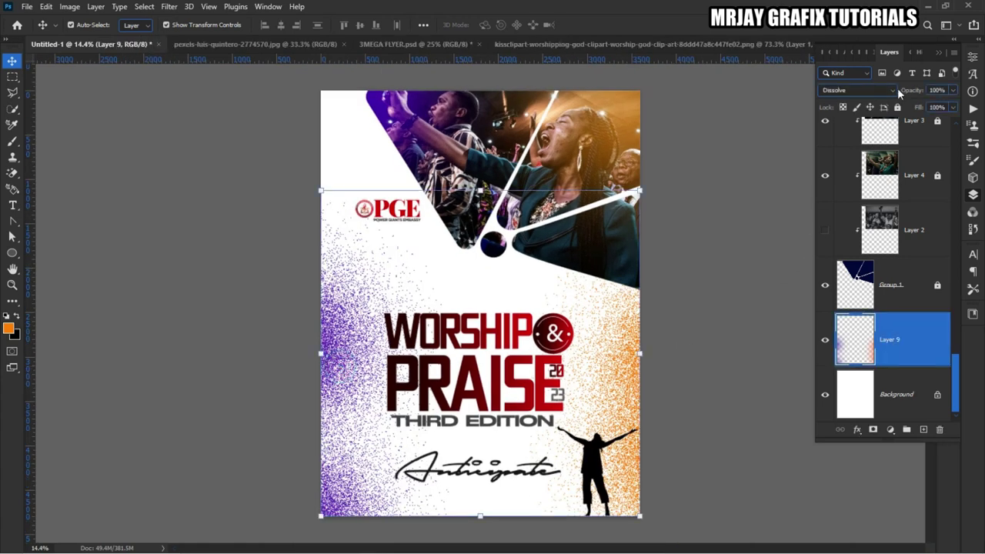
left_click_drag(914, 91, 900, 108)
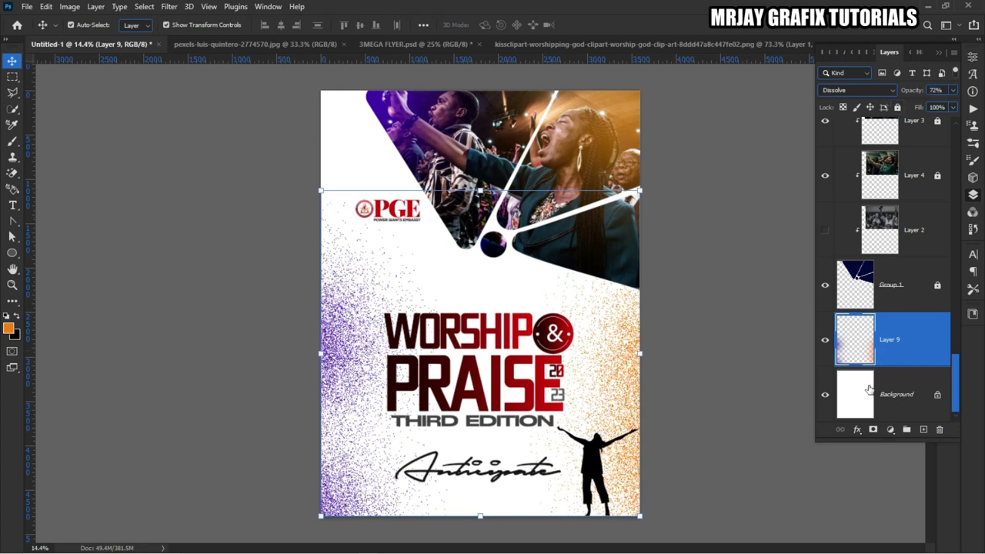
Add a new layer above the speckled glow, enlarge the brush to 2500 and set the foreground colour to f1f1f1
left_click(925, 430)
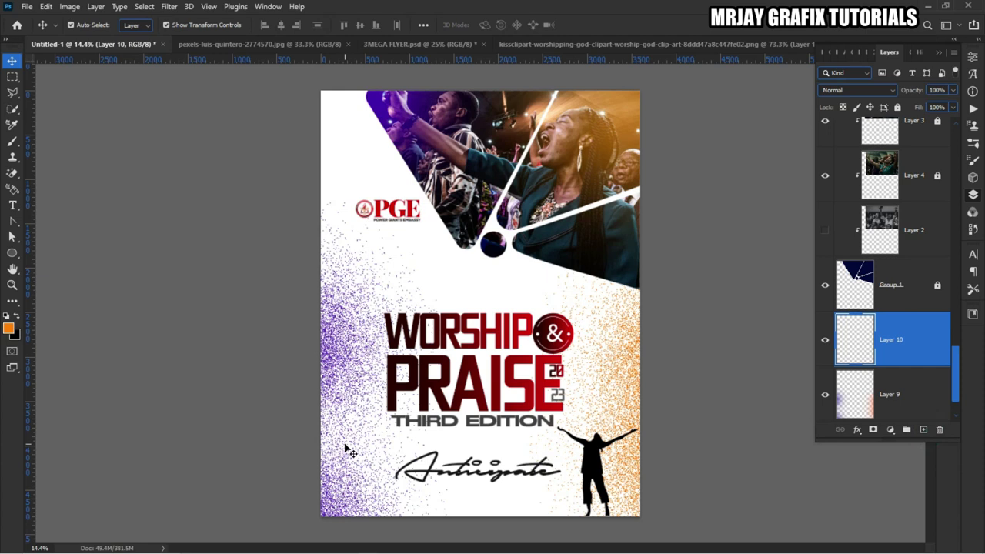
key("b")
key("bracketright")
key("bracketright")
key("bracketright")
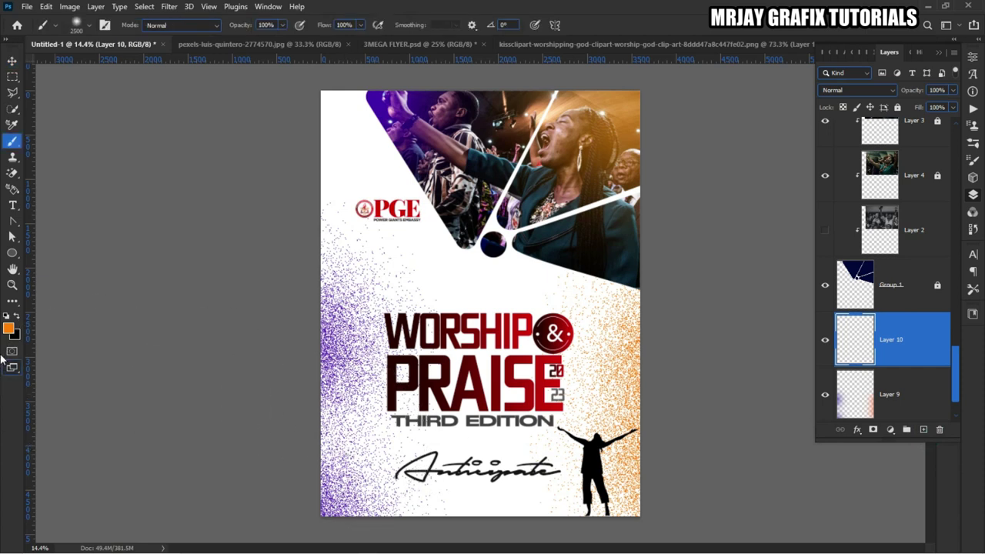
left_click(9, 330)
type("f1f1f1")
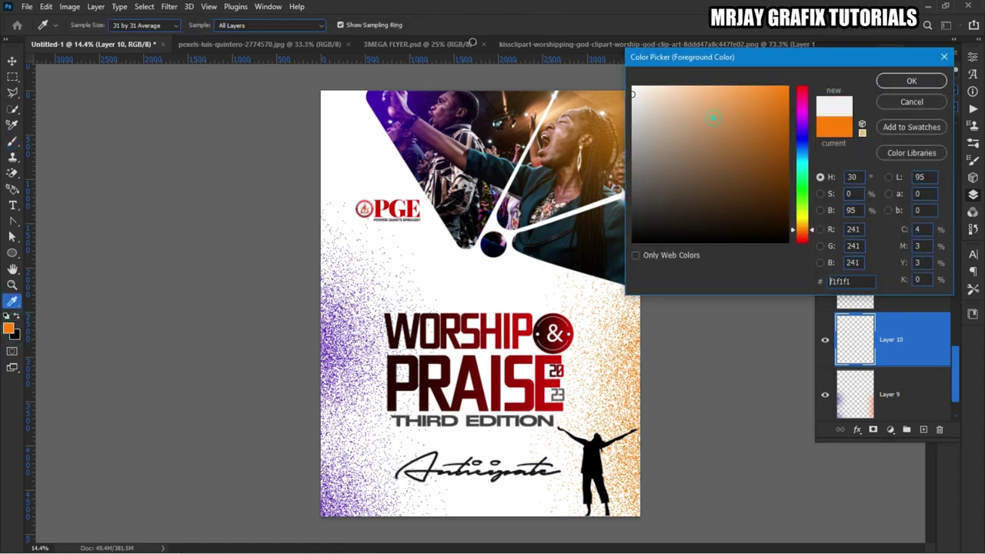
left_click(911, 81)
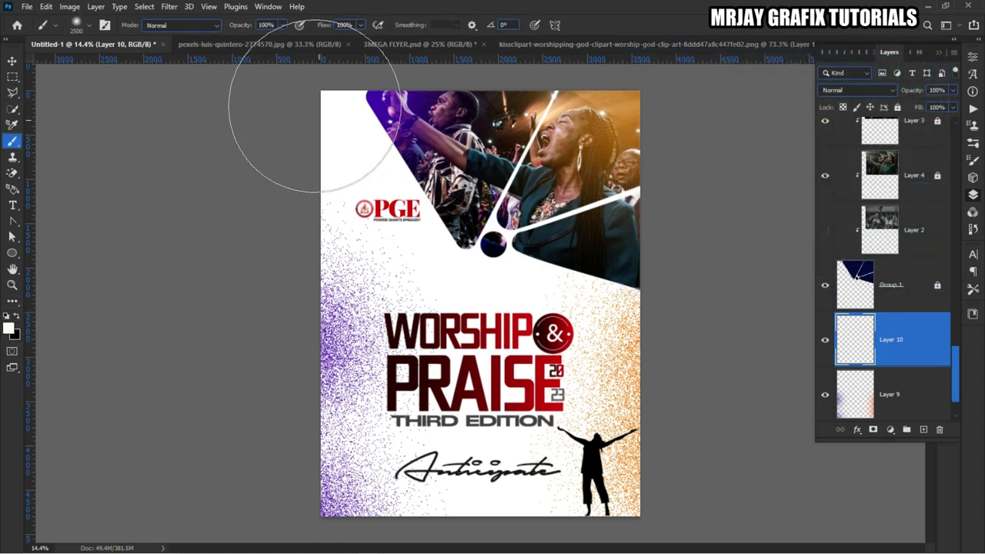
Lower the brush opacity to 52% and brush light grey over the page to fade the purple and orange speckles
left_click_drag(244, 26, 215, 31)
mouse_move(393, 374)
left_mouse_down()
mouse_move(354, 369)
mouse_move(377, 455)
mouse_move(377, 501)
mouse_move(431, 462)
mouse_move(572, 424)
mouse_move(569, 331)
mouse_move(577, 361)
mouse_move(404, 361)
mouse_move(416, 264)
mouse_move(407, 267)
mouse_move(398, 277)
mouse_move(432, 447)
left_mouse_up()
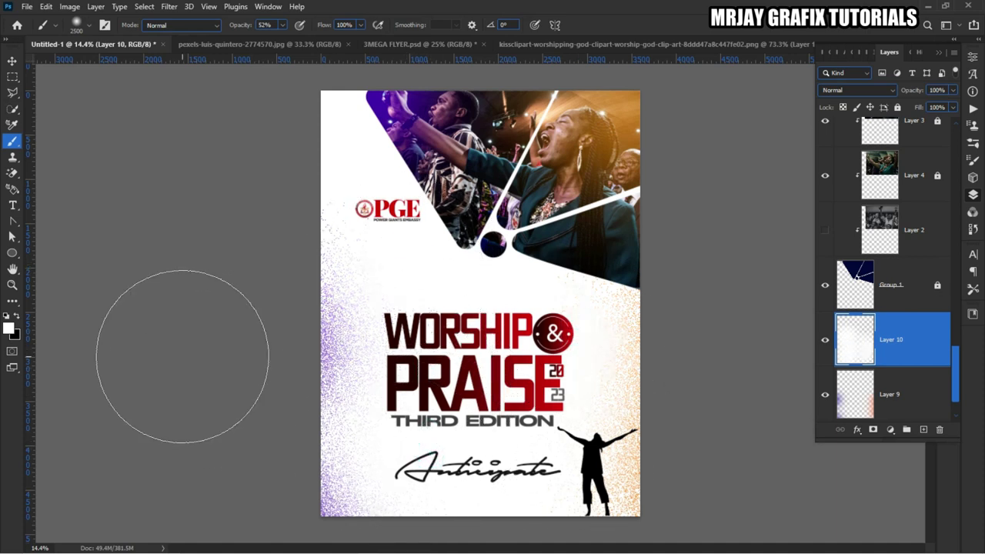
left_click(12, 60)
left_click(272, 266)
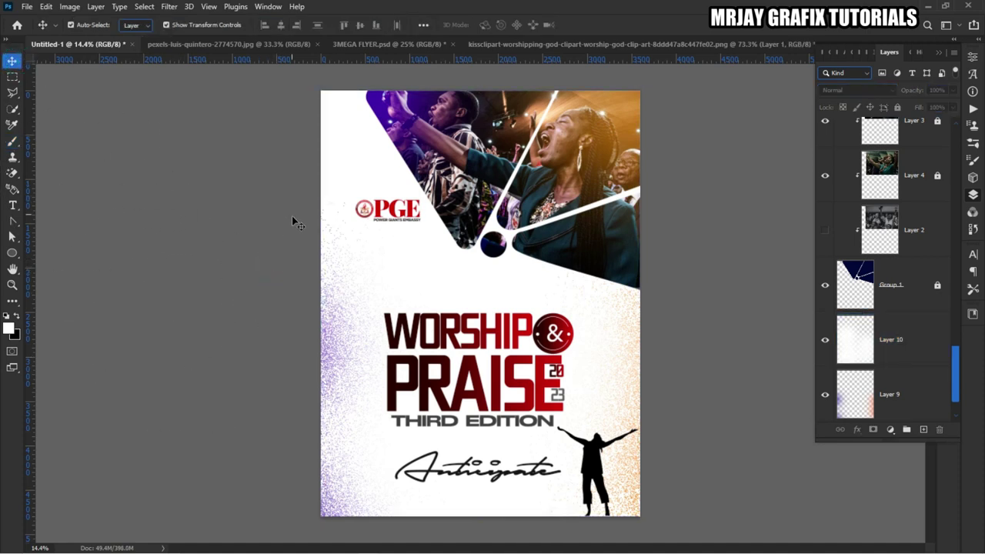
Place a merged copy of the whole visible flyer on a new full-page layer
key("ctrl+minus")
scroll(336, 239, "up", 1)
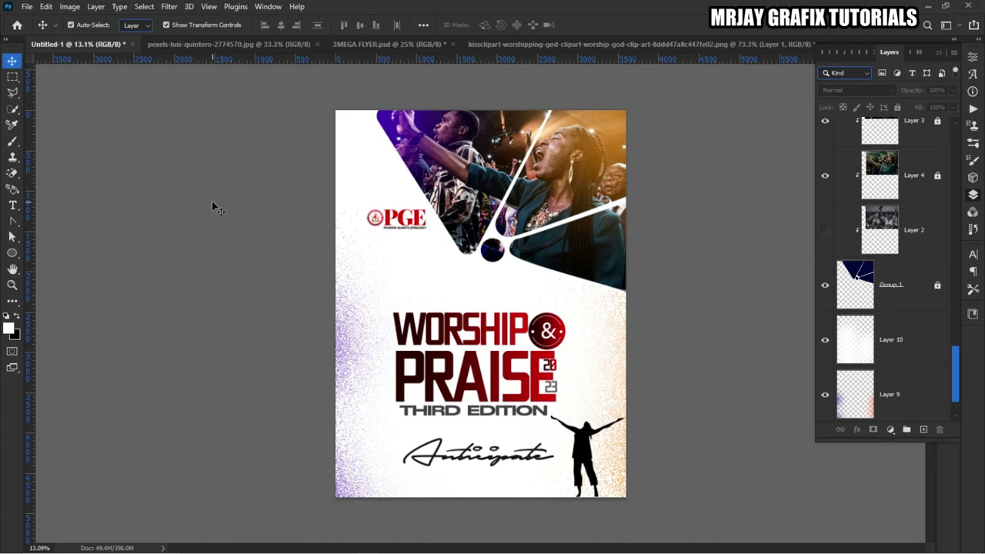
key("ctrl")
key("ctrl+v")
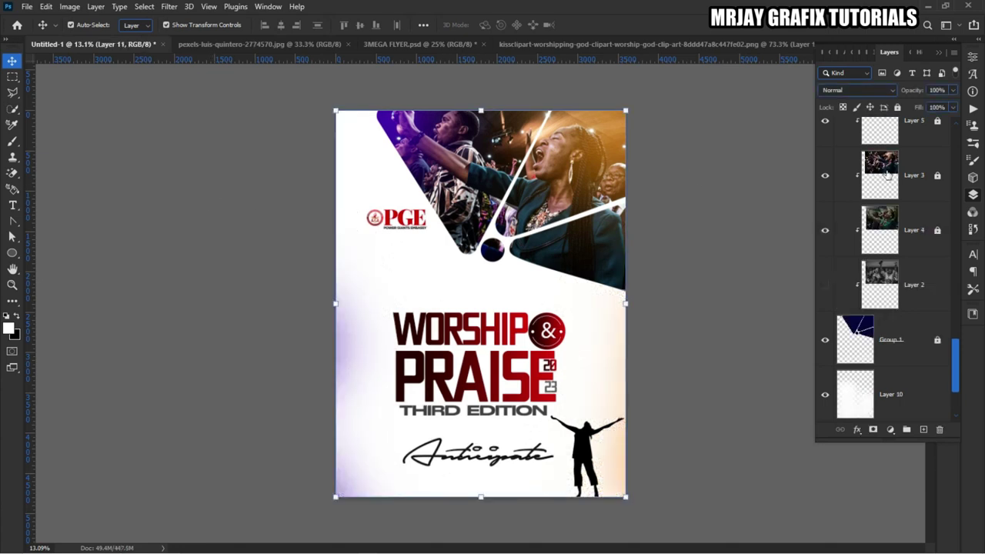
key("ctrl+plus")
left_click_drag(956, 348, 953, 135)
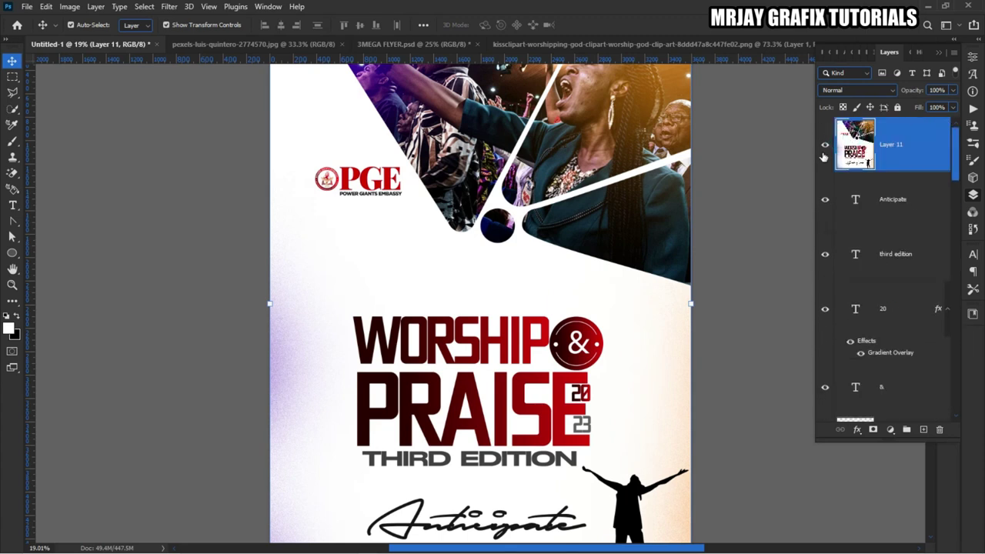
double_click(931, 145)
left_click(504, 269)
left_click_drag(333, 213, 345, 240)
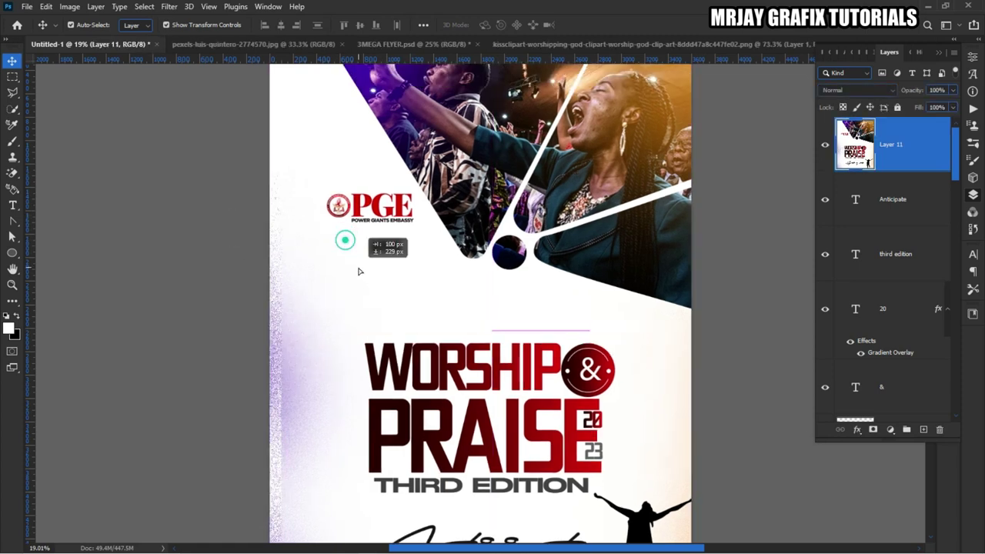
key("ctrl+z")
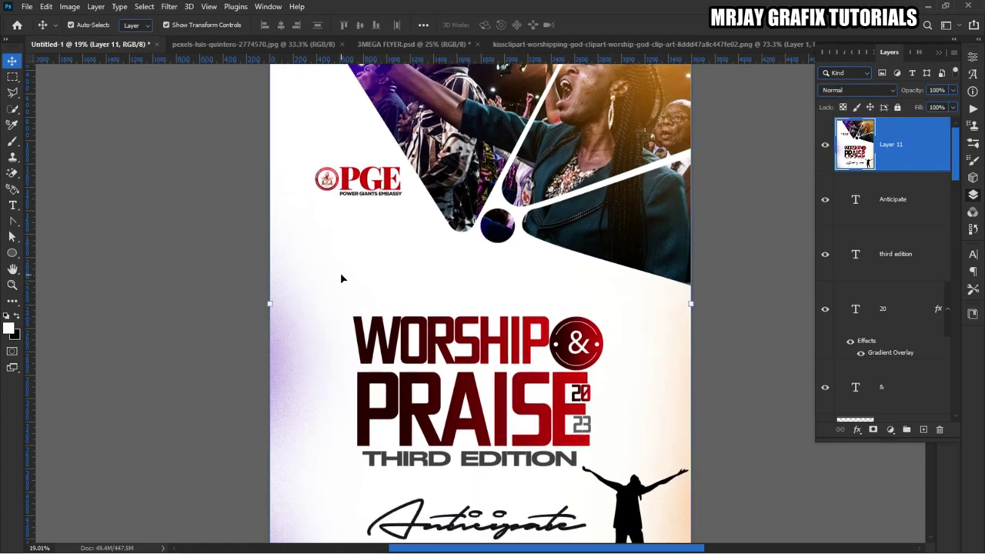
Apply uniform monochromatic Add Noise at 39.08% to the merged flyer layer, then deselect it and fit the page in view
left_click(168, 6)
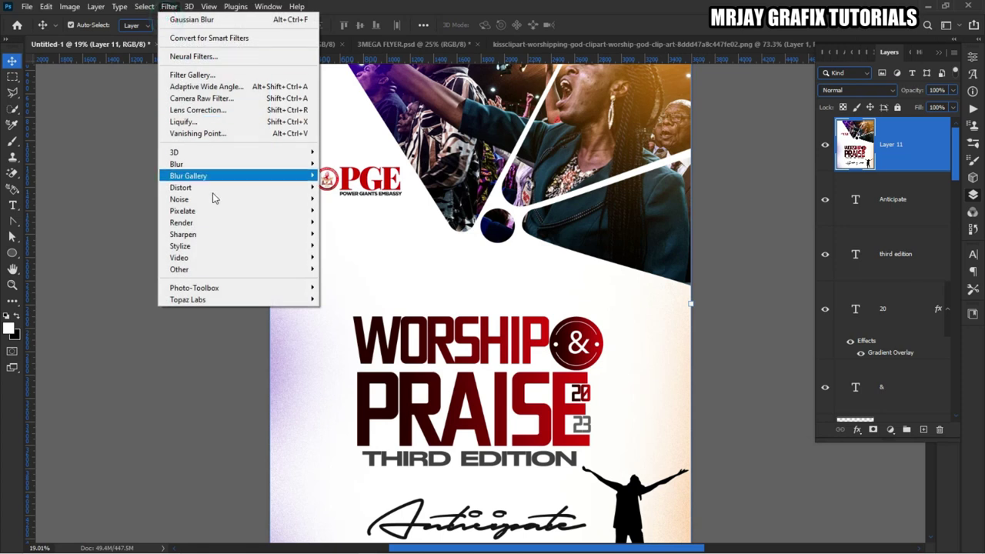
mouse_move(262, 210)
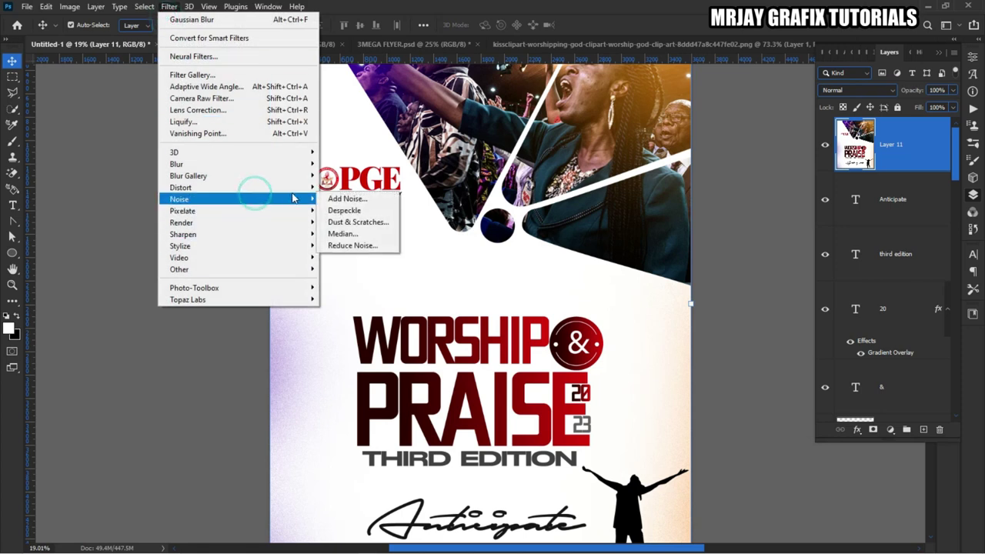
left_click(350, 198)
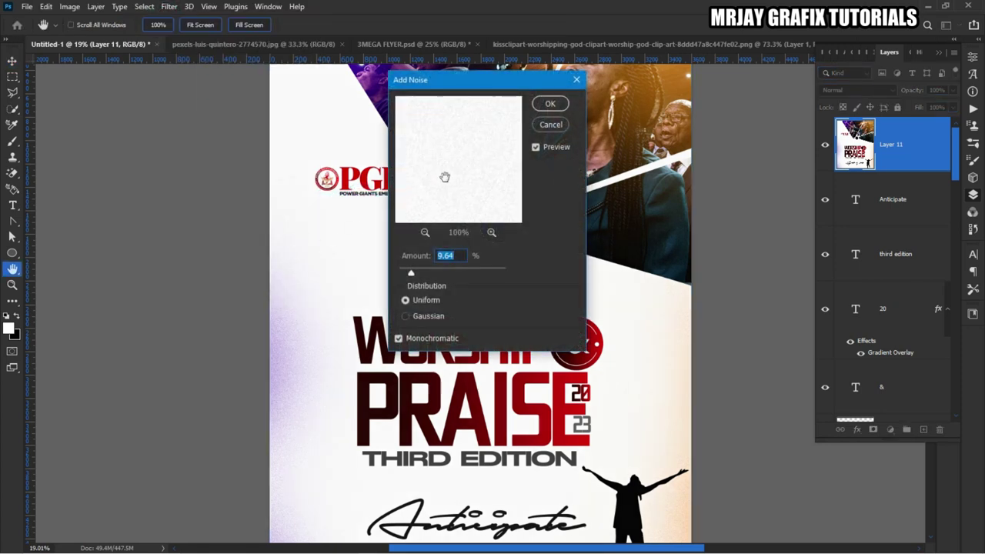
left_click_drag(483, 80, 207, 149)
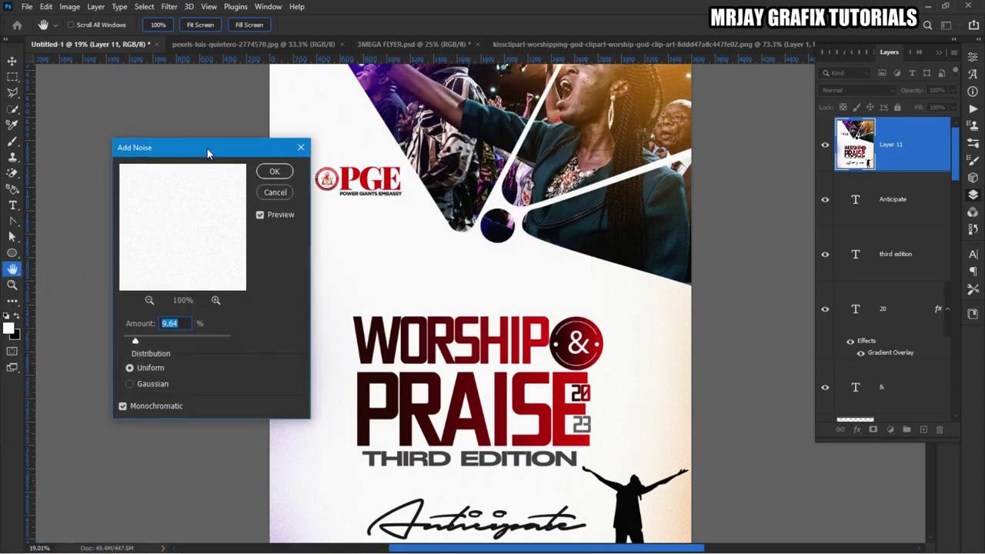
left_click(147, 339)
left_click(177, 341)
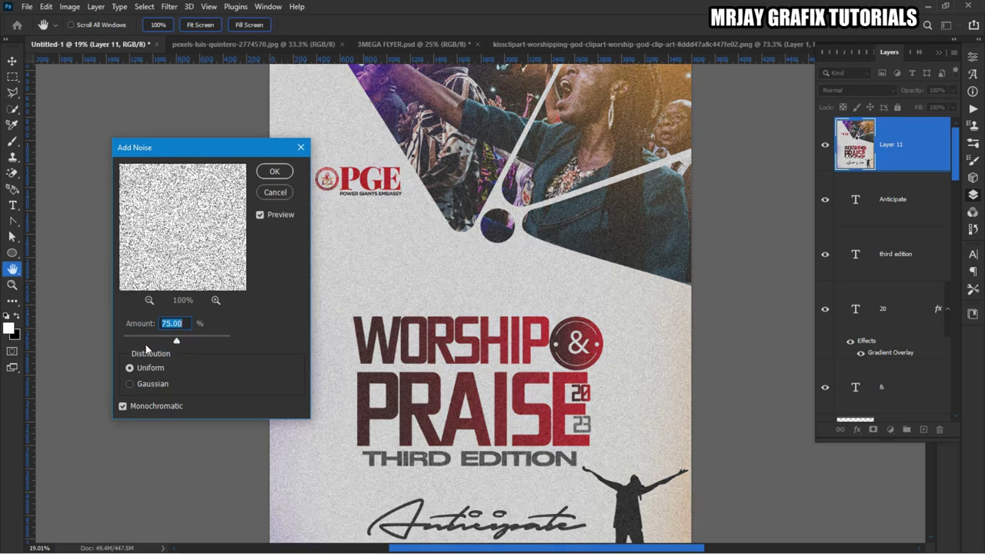
left_click(144, 342)
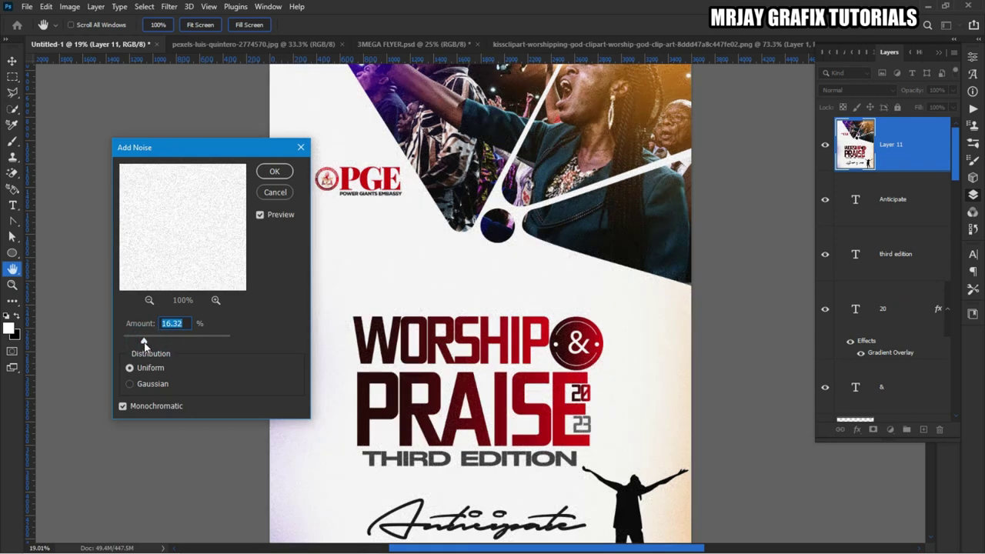
left_click(152, 339)
left_click(157, 341)
left_click(161, 342)
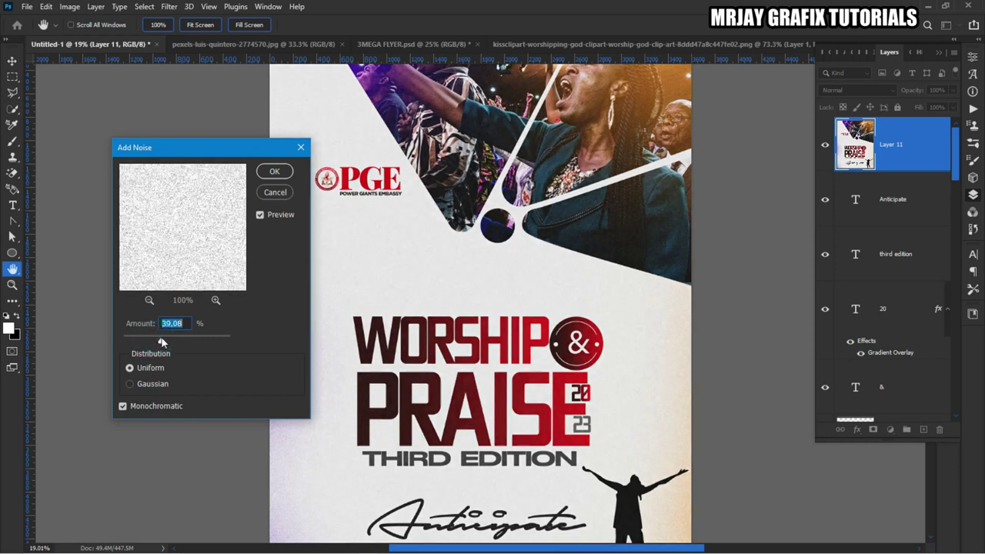
left_click(274, 172)
key("v")
left_click(125, 348)
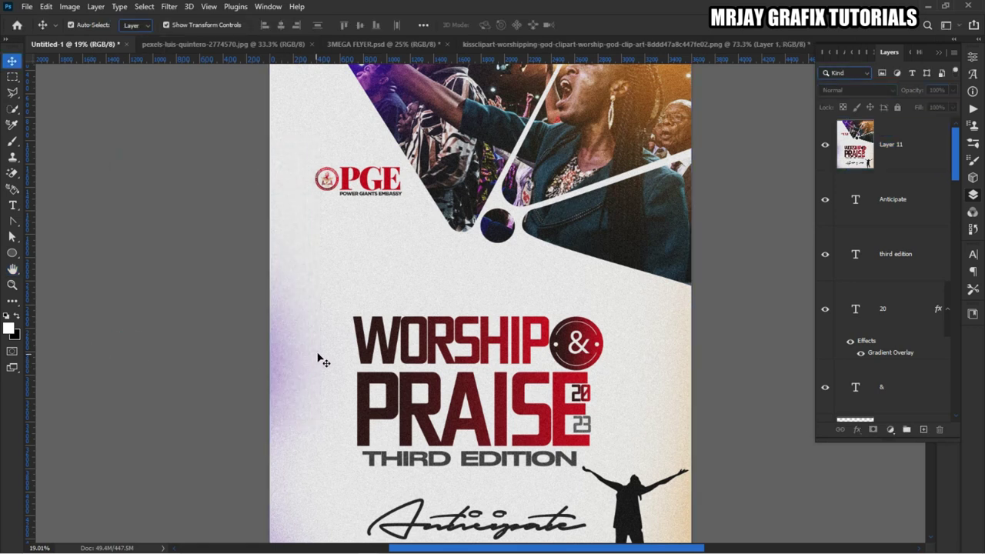
key("ctrl+0")
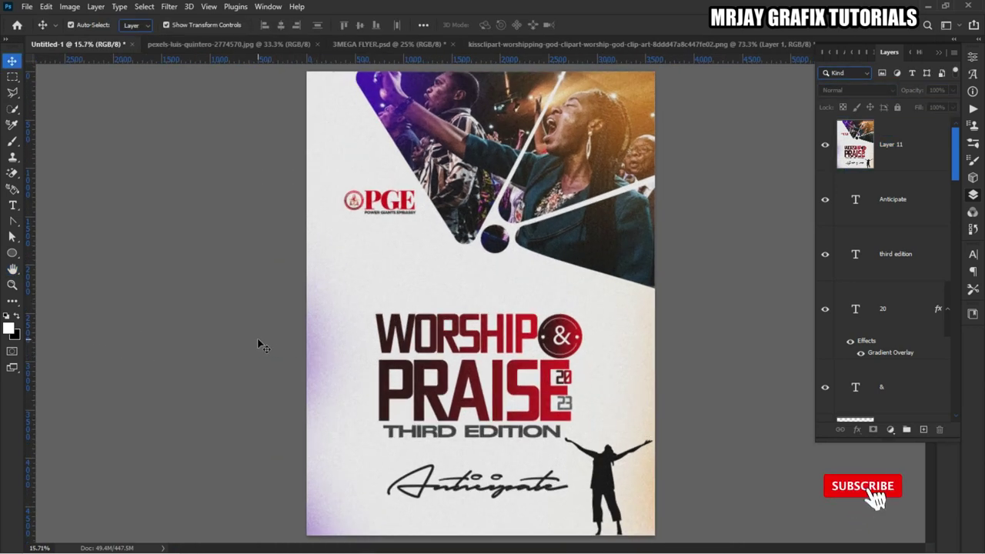